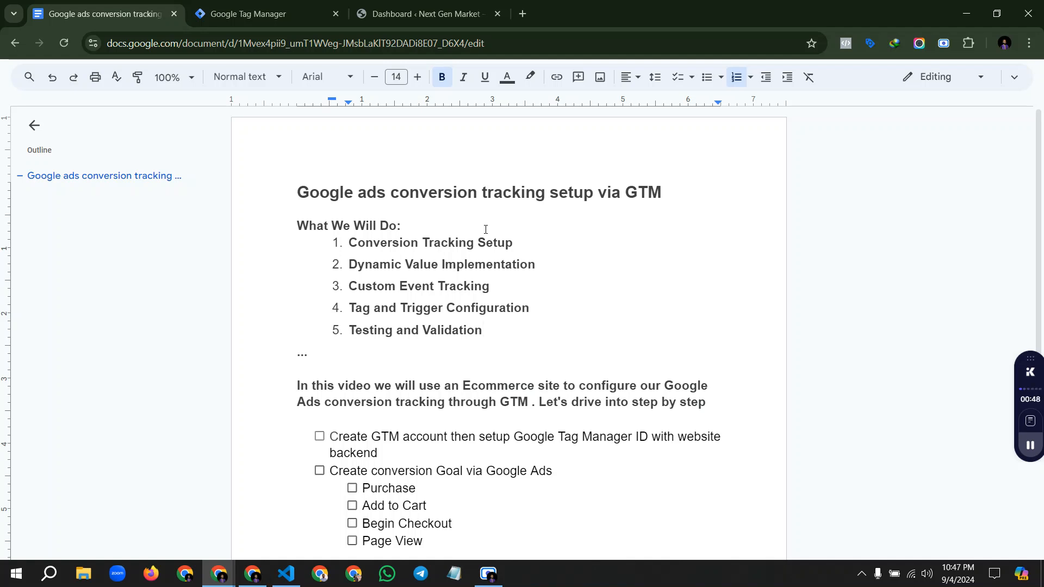
Step: Review the planned topics and the setup checklist in the Google Ads conversion tracking document
left_click_drag(355, 261, 557, 272)
key("ctrl+b")
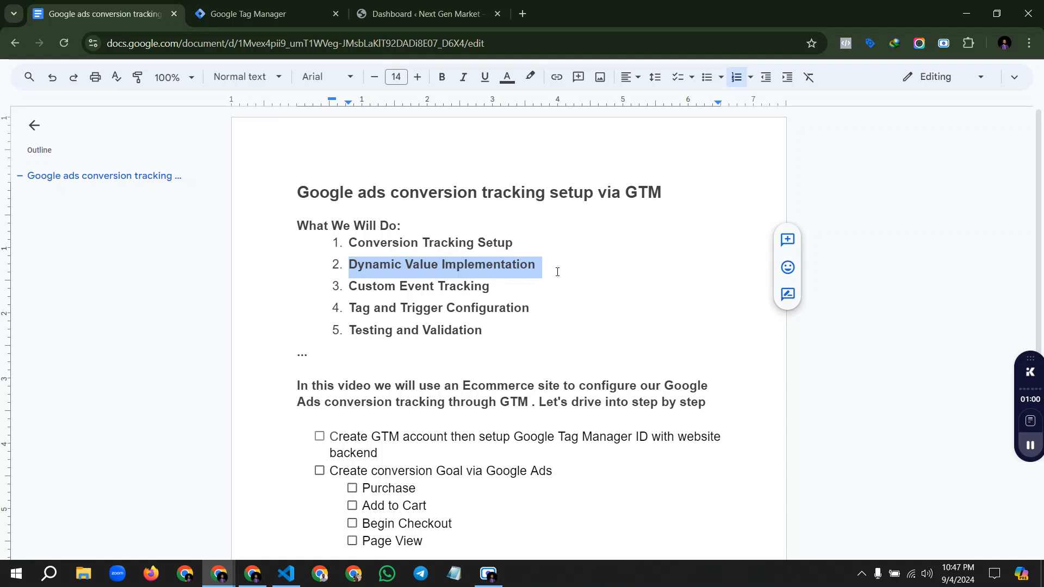
left_click_drag(357, 287, 493, 287)
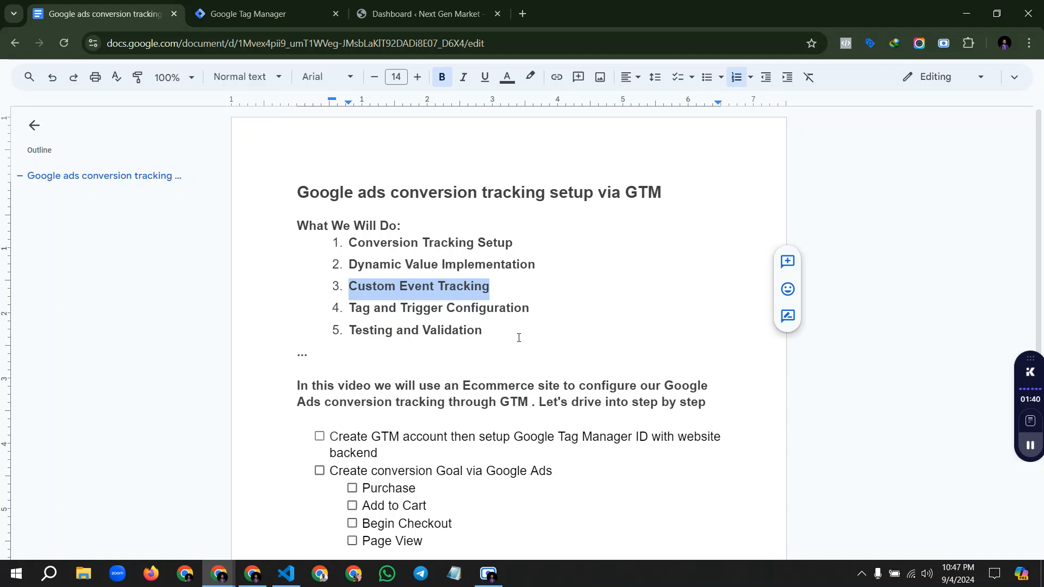
scroll(519, 337, "down", 3)
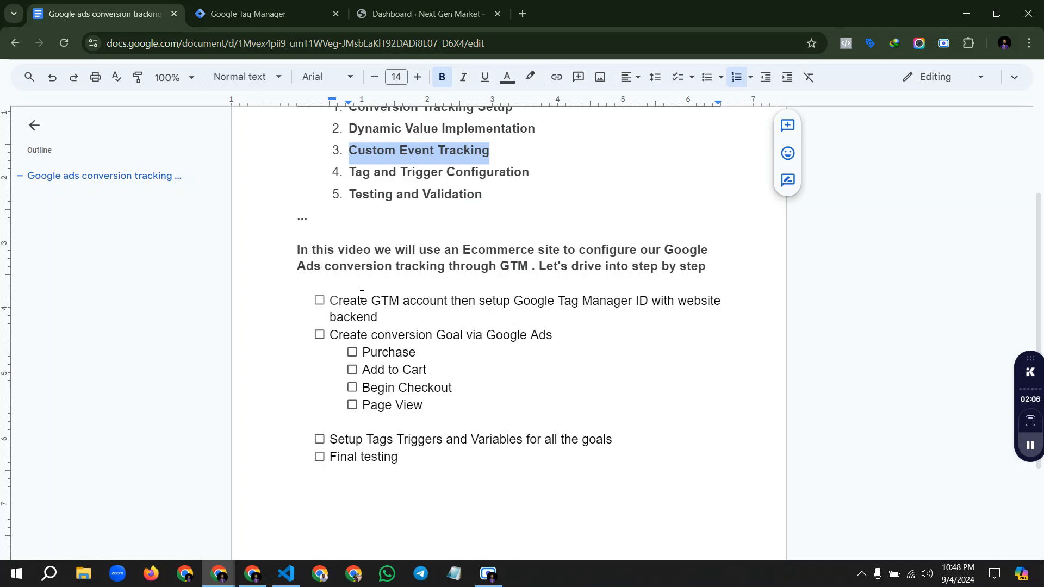
Step: Switch to Google Tag Manager and start a new account named Next Gen with anonymous data sharing enabled
left_click(290, 14)
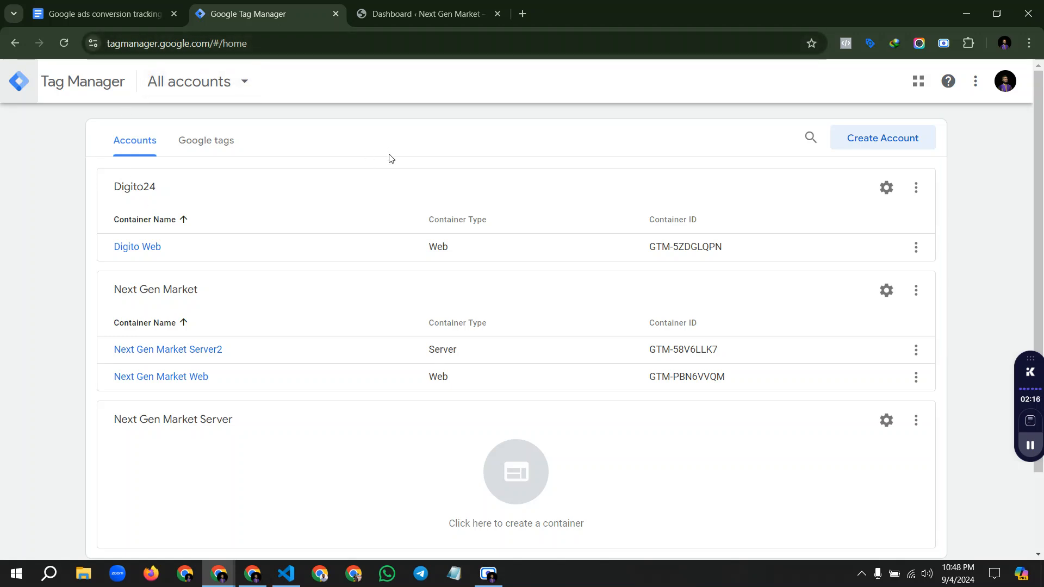
left_click(876, 139)
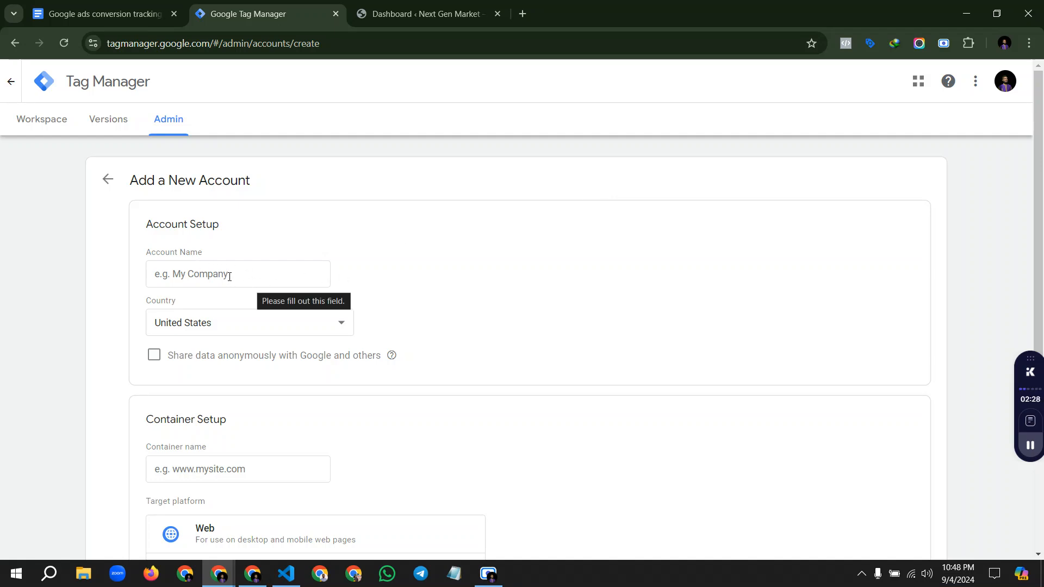
left_click(229, 275)
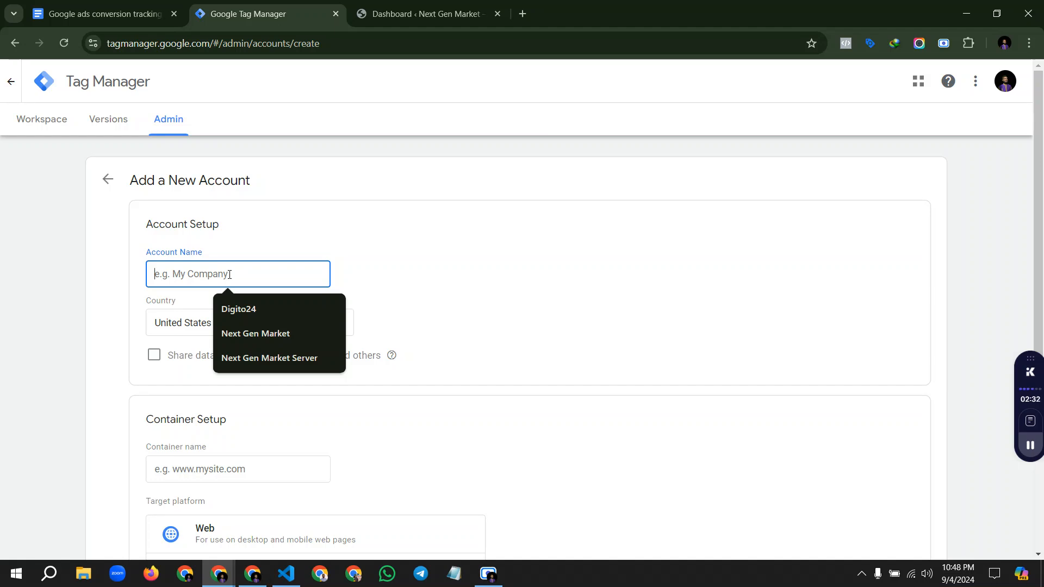
type("Next Gen")
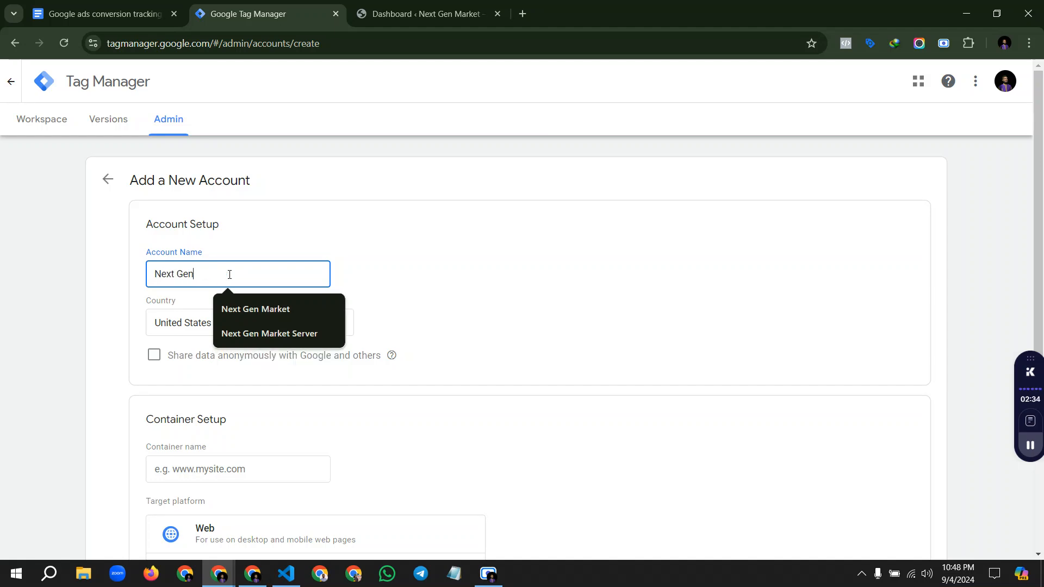
left_click(254, 232)
scroll(242, 285, "down", 1)
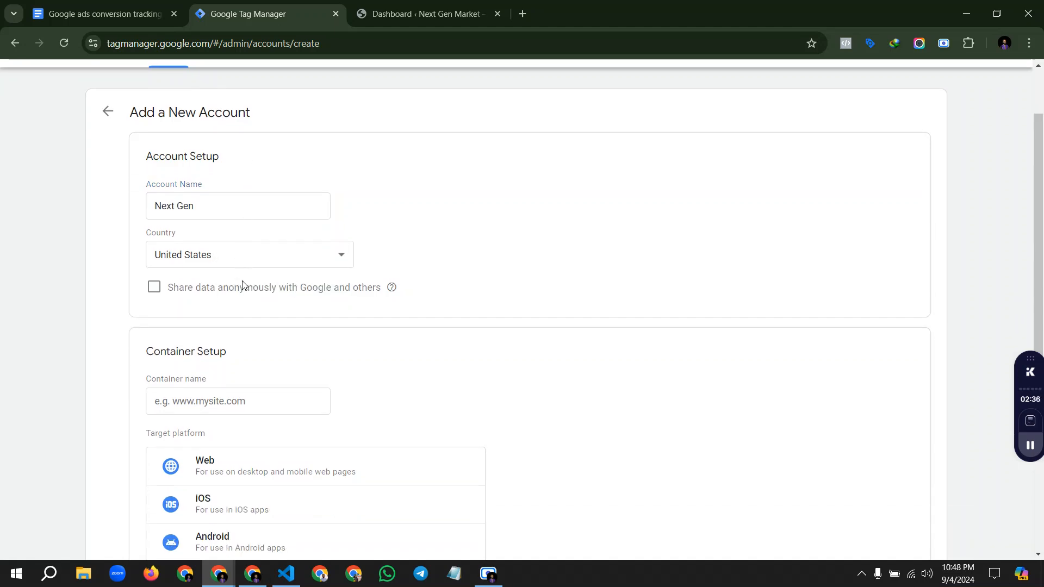
left_click(155, 289)
Step: Name the new account's container Next Gen and set its target platform to Web
scroll(310, 322, "down", 2)
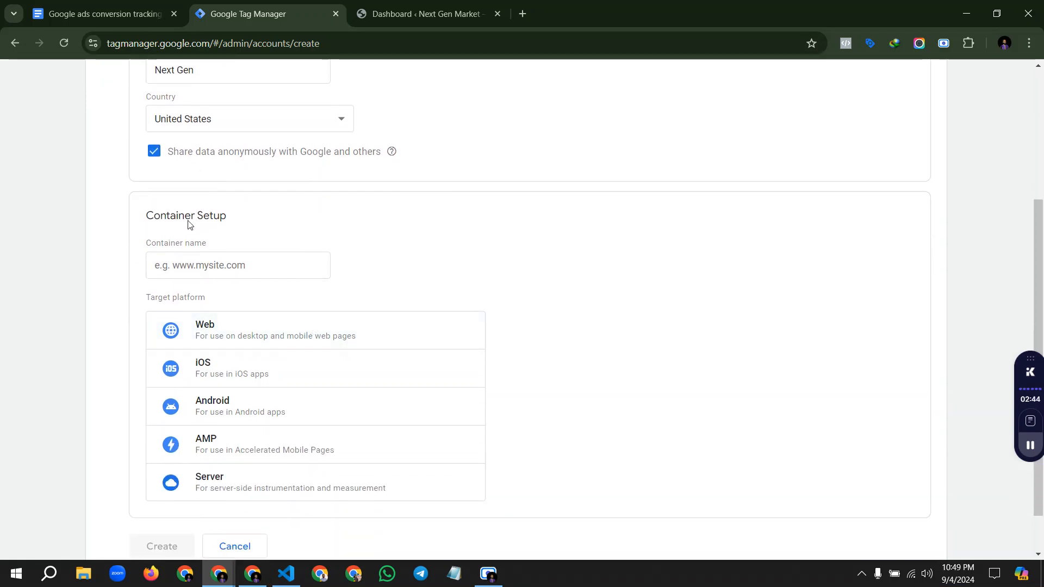
left_click(207, 267)
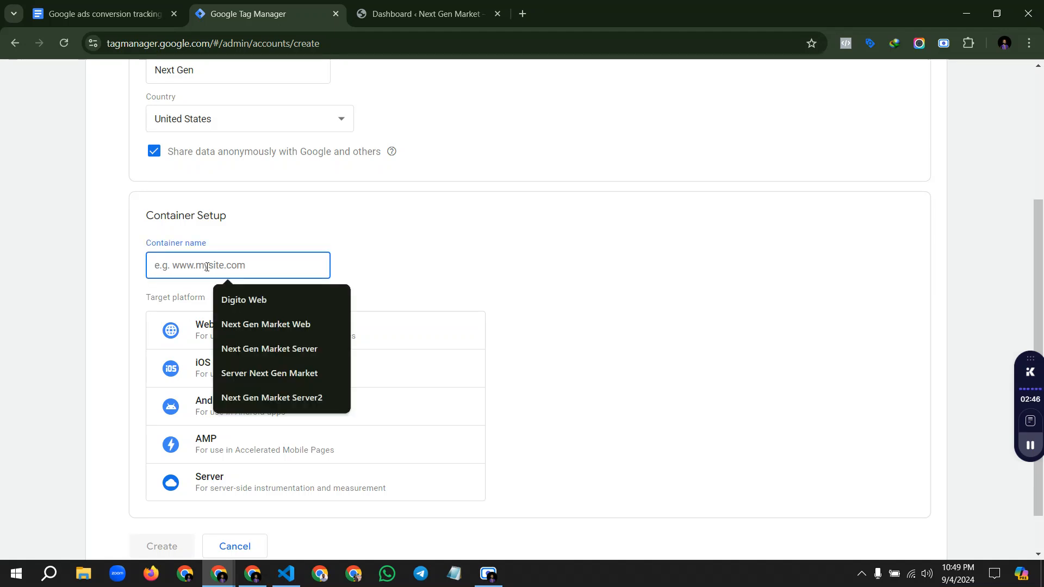
type("Next Ge")
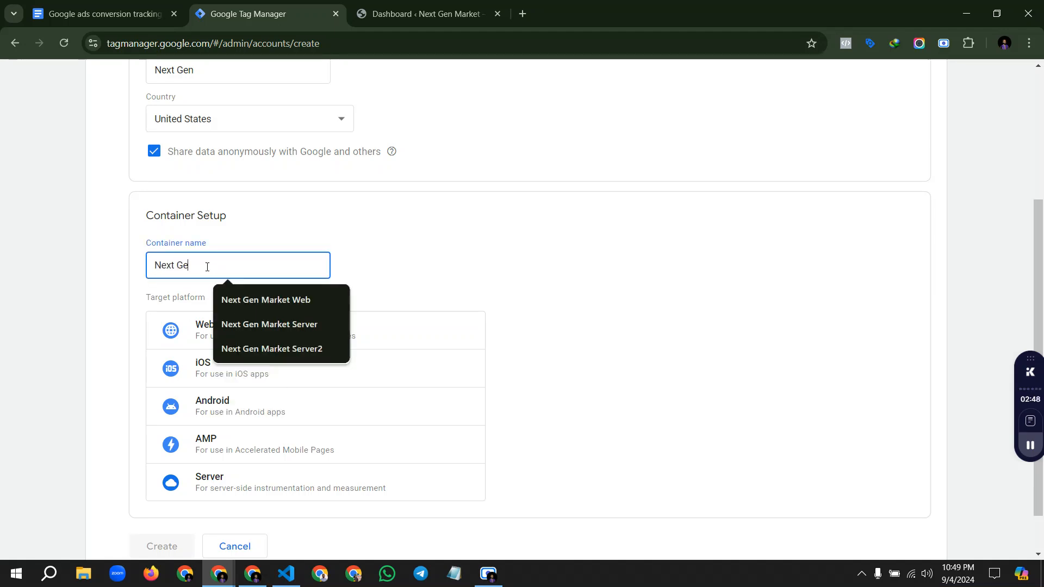
type("n")
left_click(274, 229)
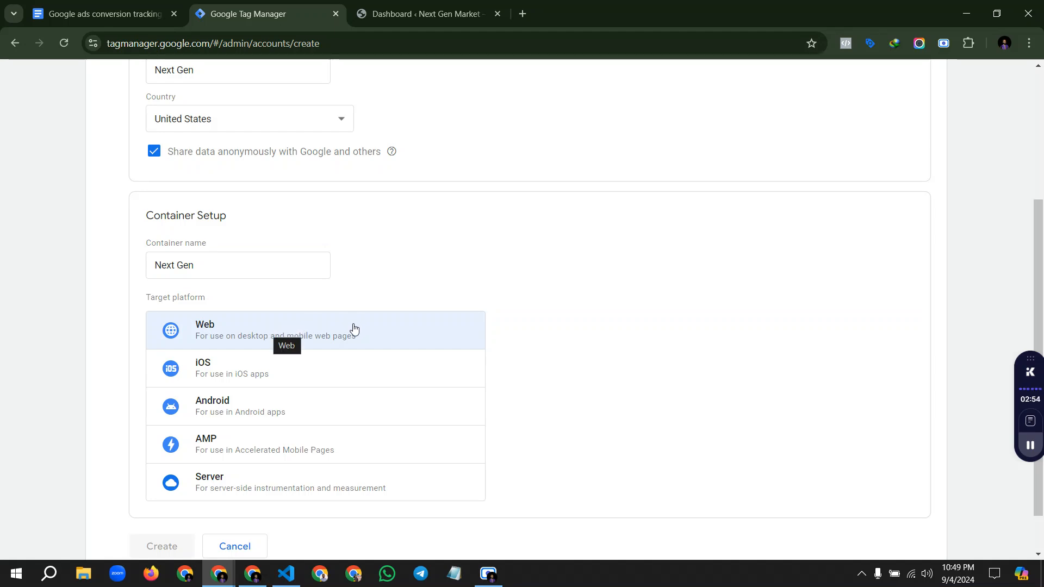
left_click(308, 330)
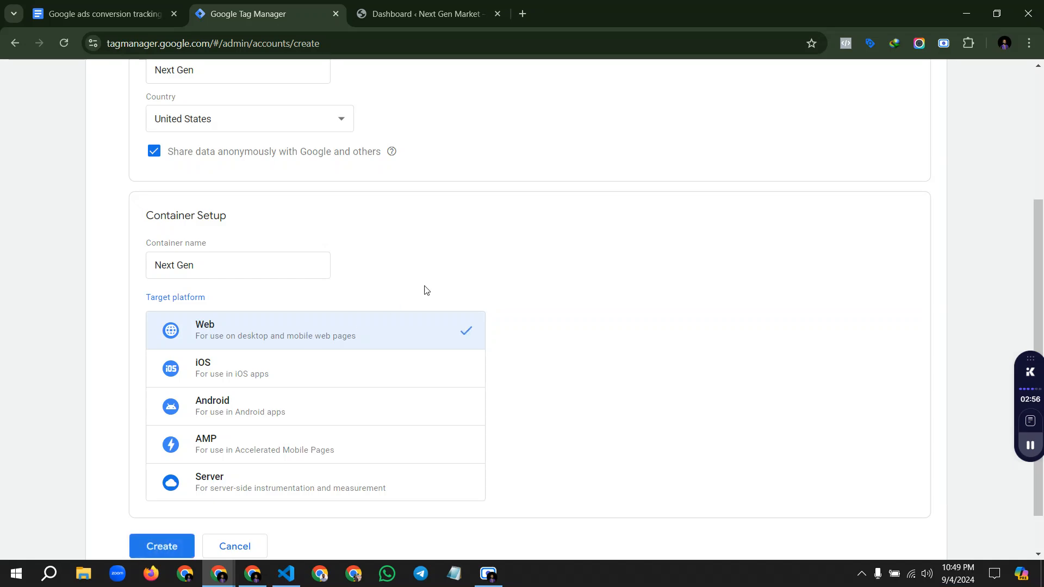
Step: Create the Next Gen account, accepting the Terms of Service Agreement and the GDPR Data Processing Terms
scroll(427, 290, "down", 1)
left_click(171, 497)
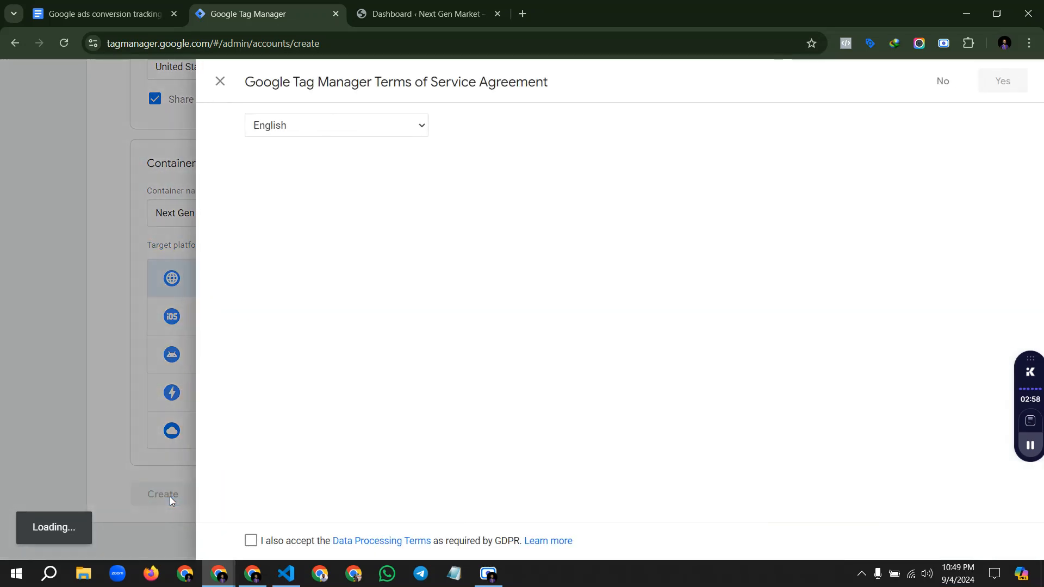
scroll(255, 516, "down", 5)
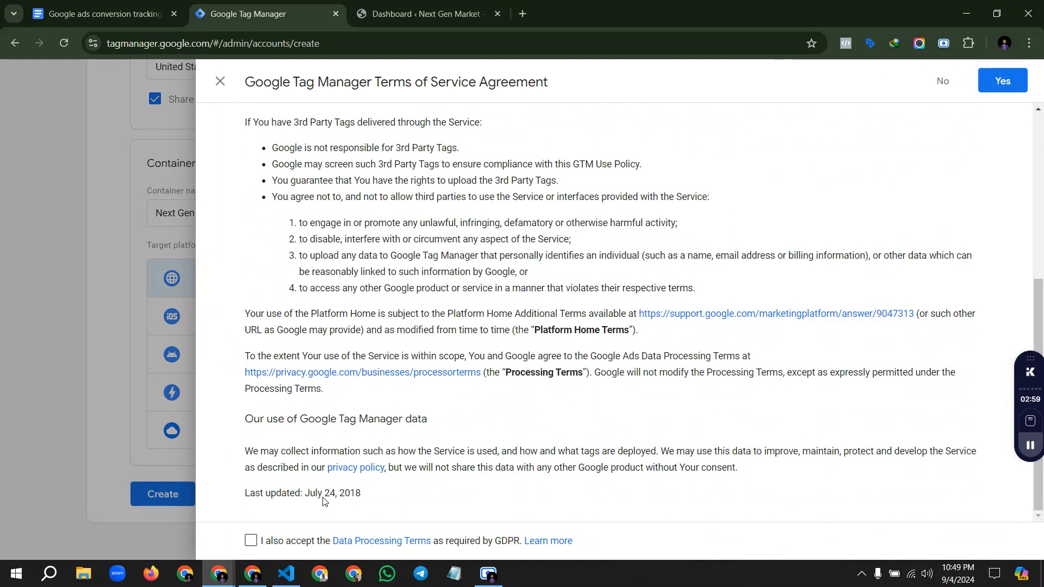
left_click(251, 541)
left_click(1002, 81)
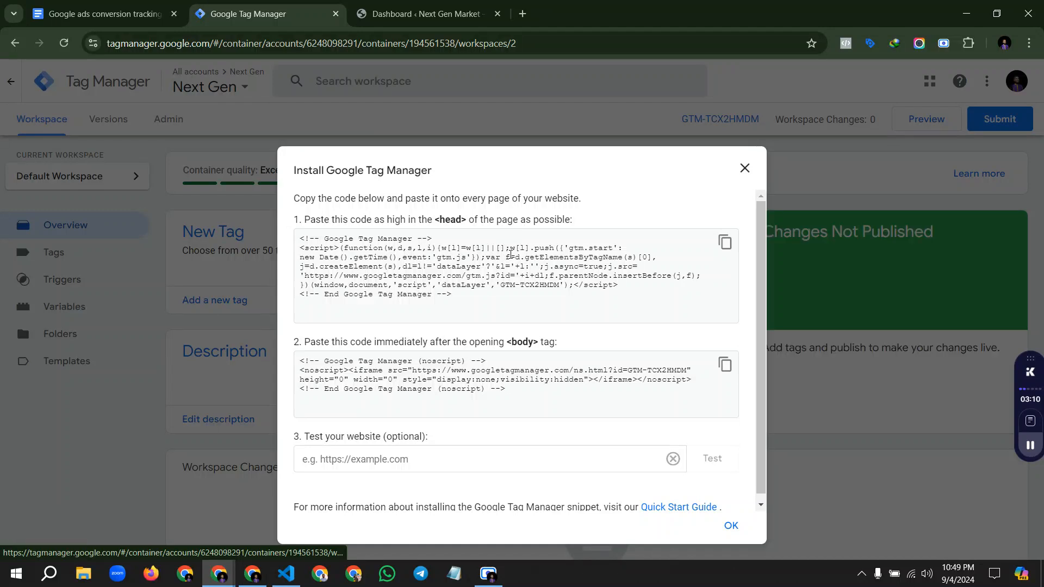
Step: Dismiss the Google Tag Manager installation code and locate the new container's ID in the workspace
scroll(535, 319, "down", 1)
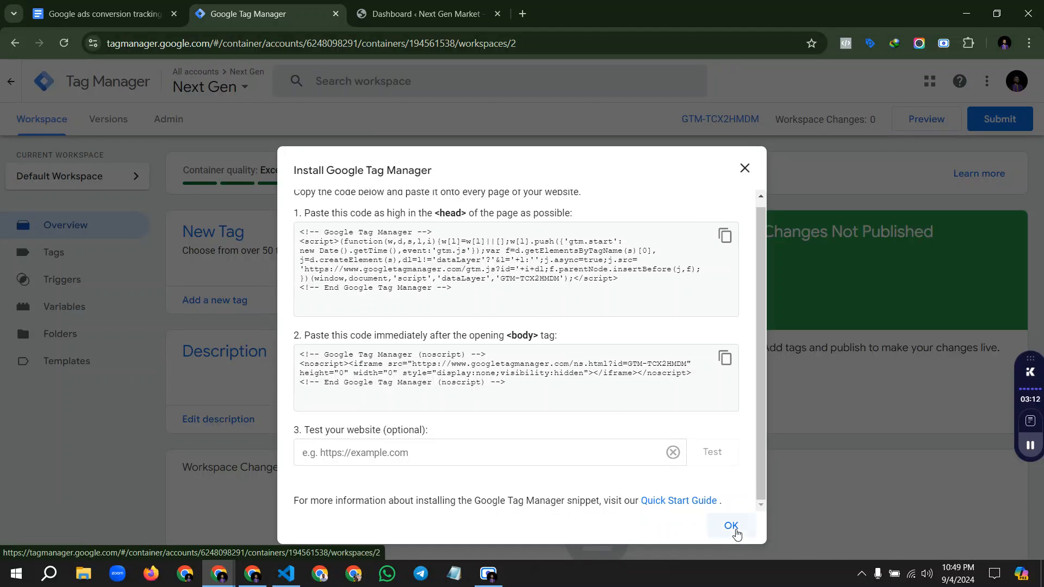
left_click(731, 526)
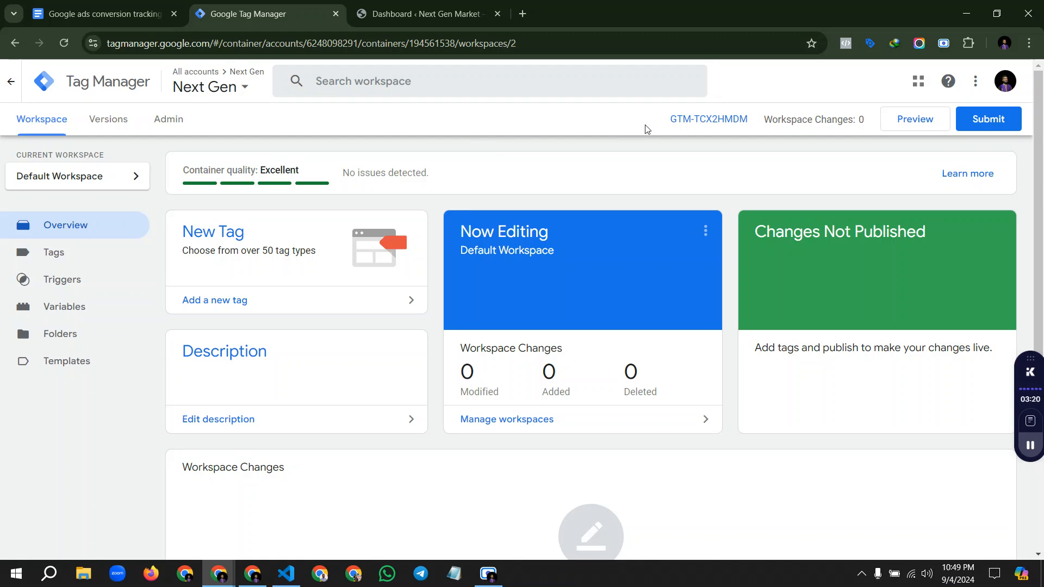
left_click_drag(665, 120, 749, 120)
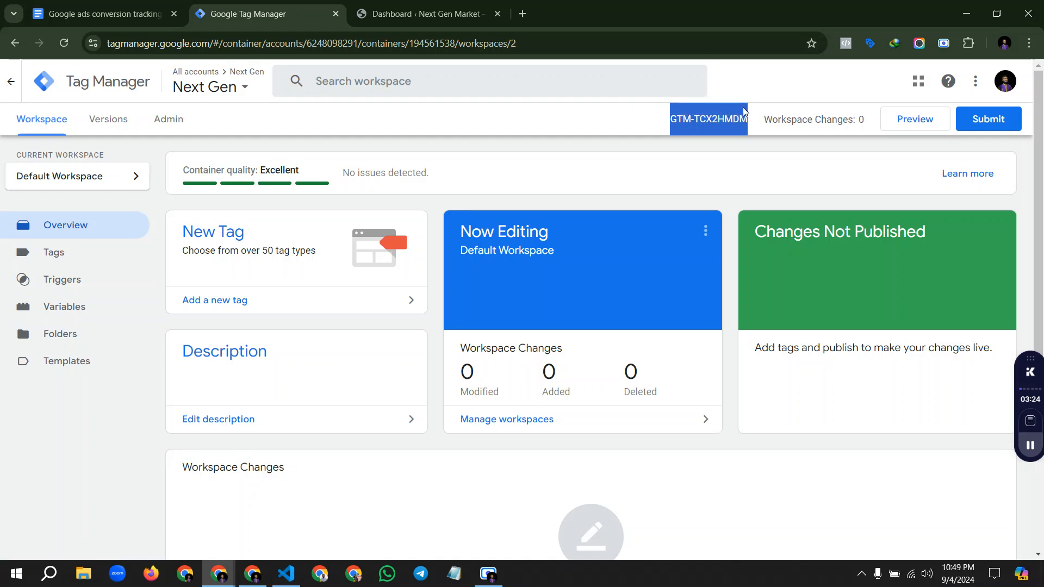
left_click(489, 147)
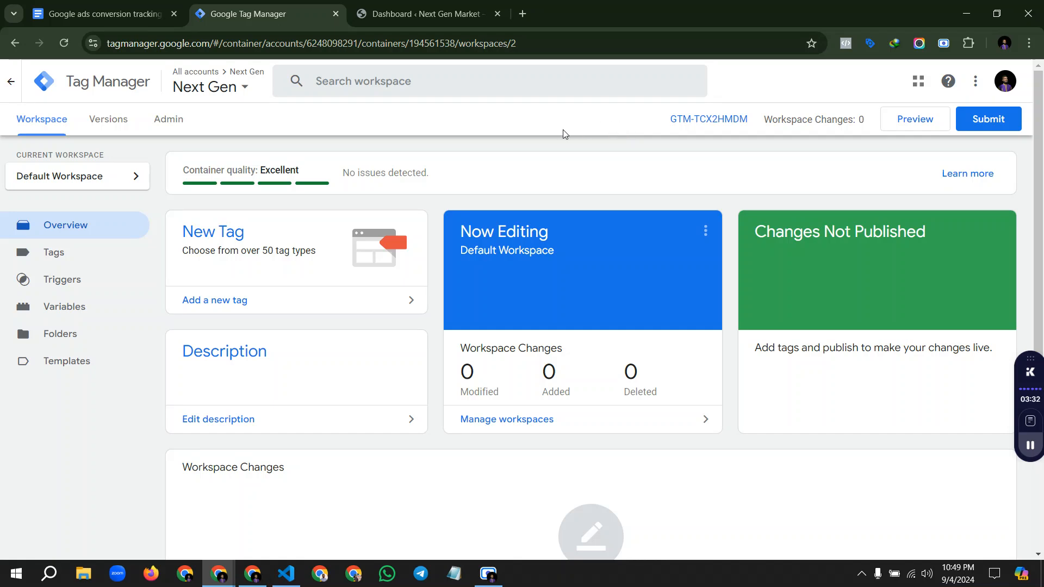
Step: Switch to the WordPress dashboard and search for gtm4wp among the plugins available to add
left_click(447, 9)
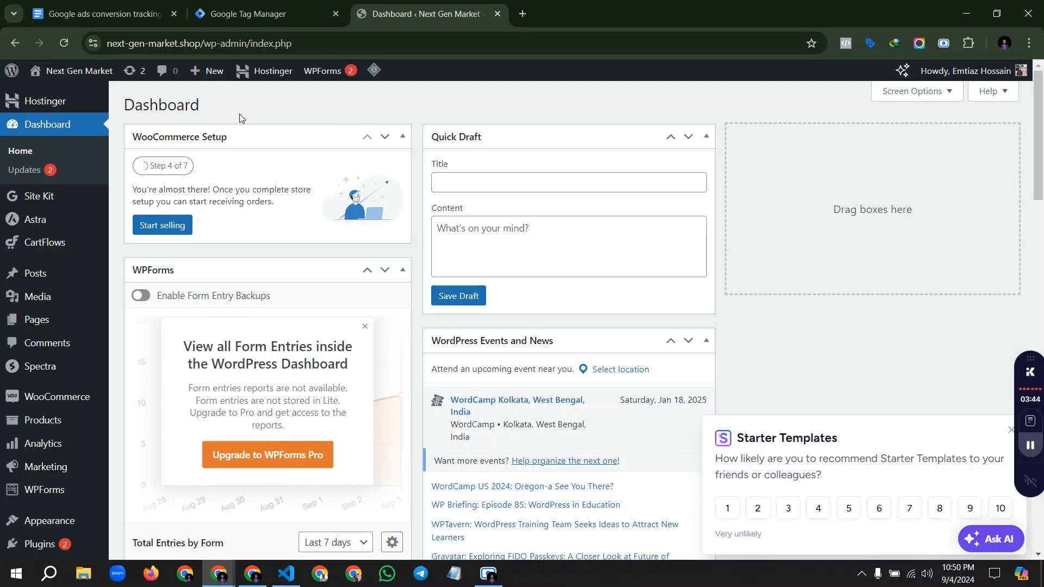
scroll(79, 318, "down", 3)
mouse_move(43, 373)
mouse_move(50, 420)
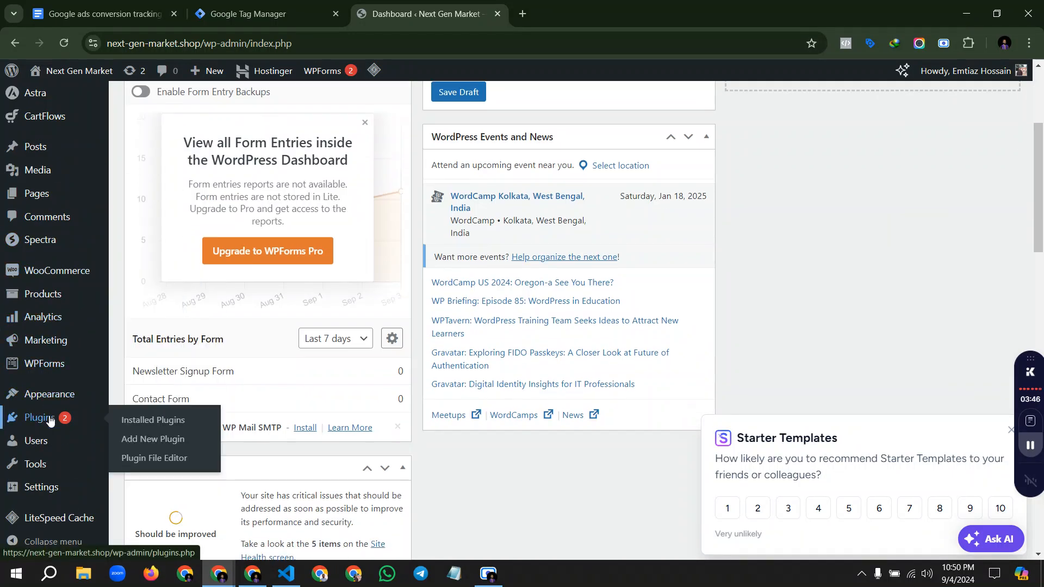
left_click(136, 443)
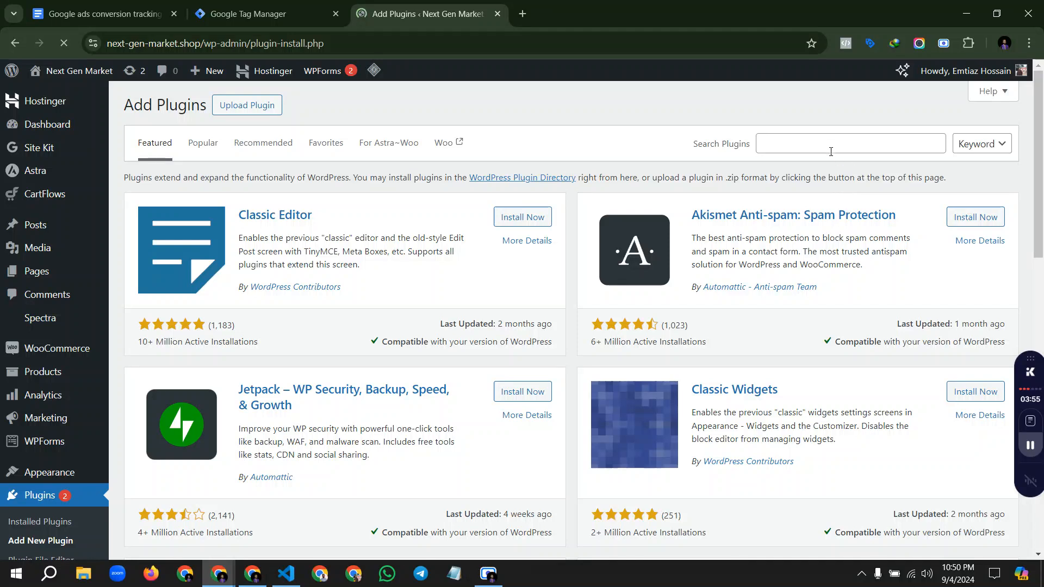
left_click(823, 147)
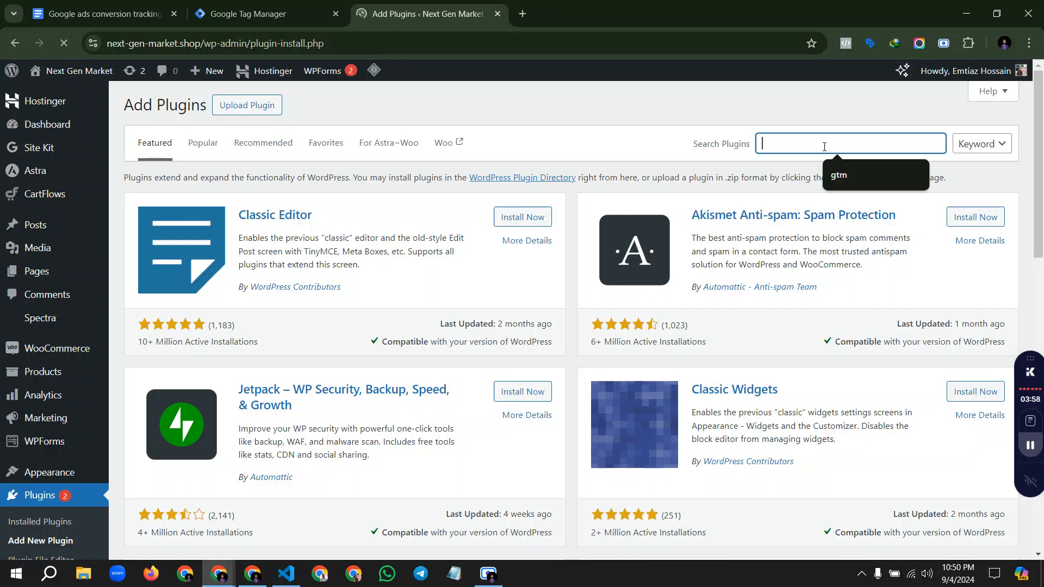
type("gtm4")
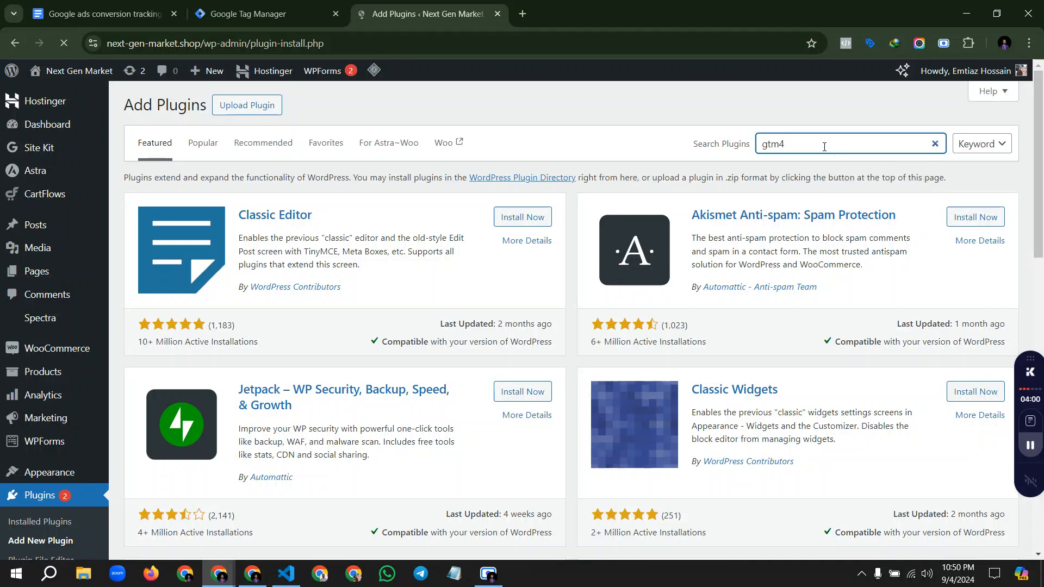
type("wp")
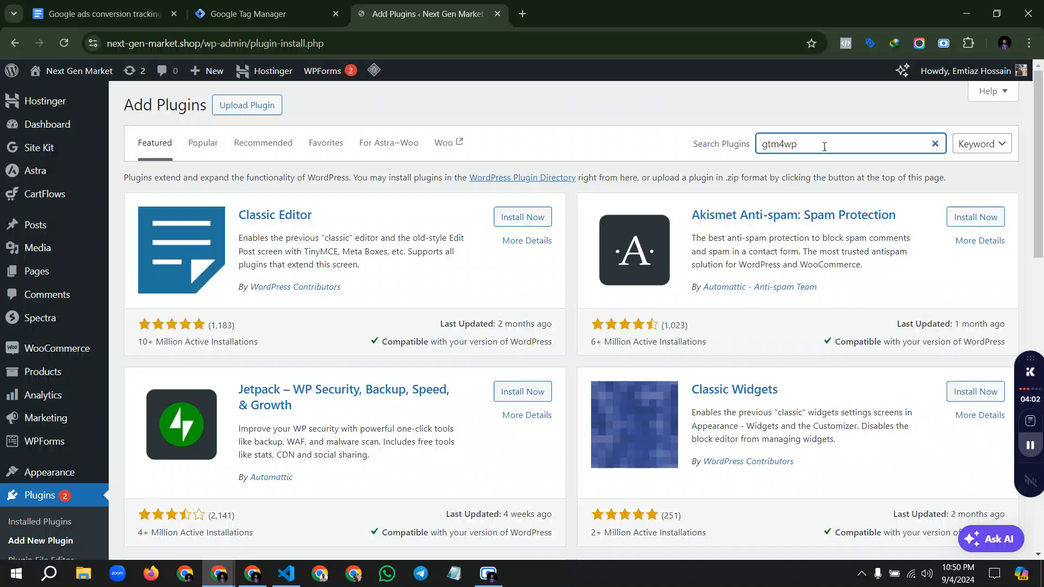
key("Return")
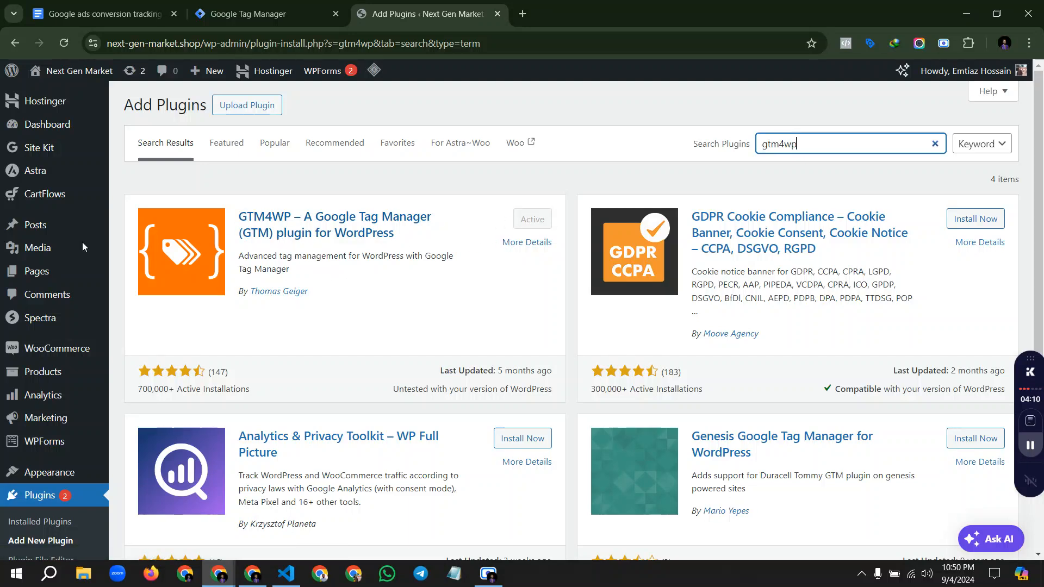
Step: Open the Google Tag Manager plugin's settings in WordPress
scroll(82, 242, "down", 3)
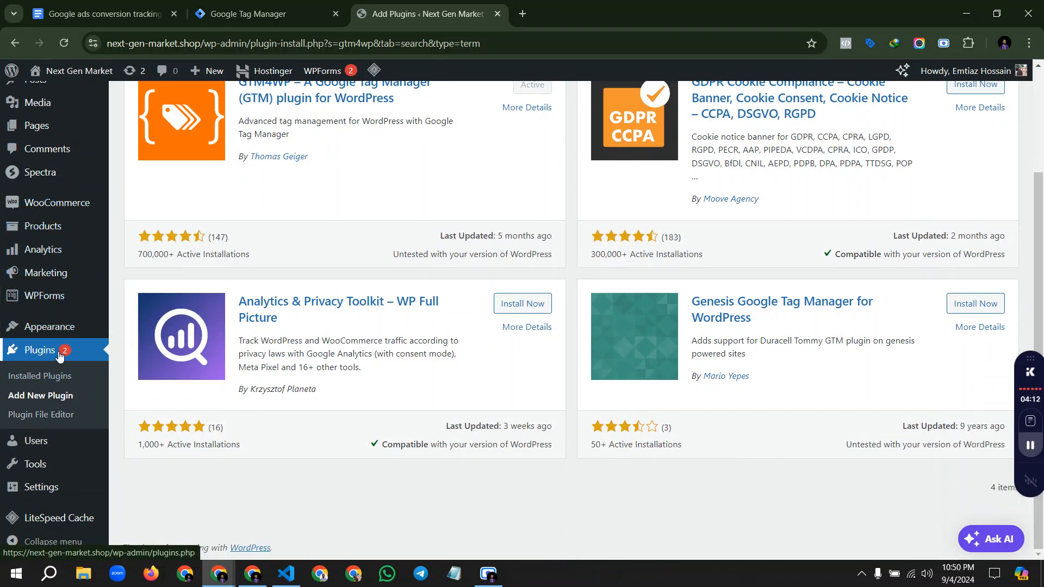
mouse_move(37, 492)
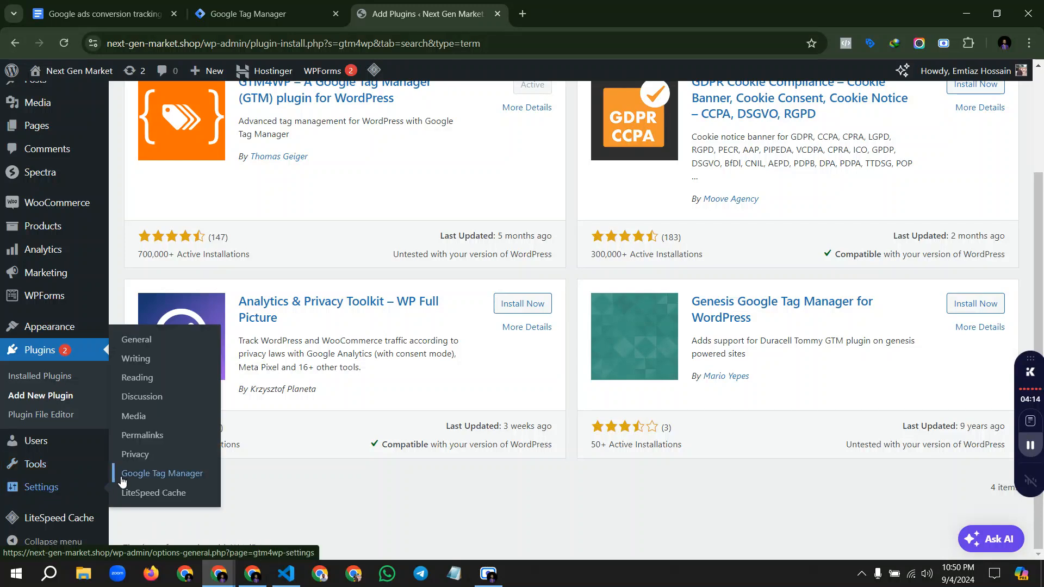
left_click(156, 474)
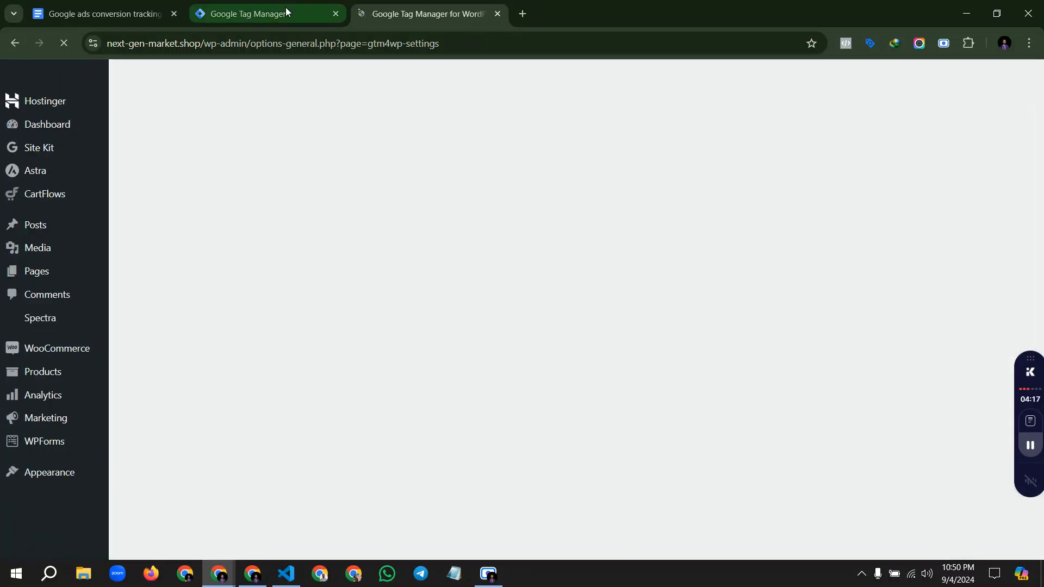
Step: Replace the Google Tag Manager ID in the WordPress plugin's general settings with GTM-TCX2HMDM and save the changes
left_click(285, 8)
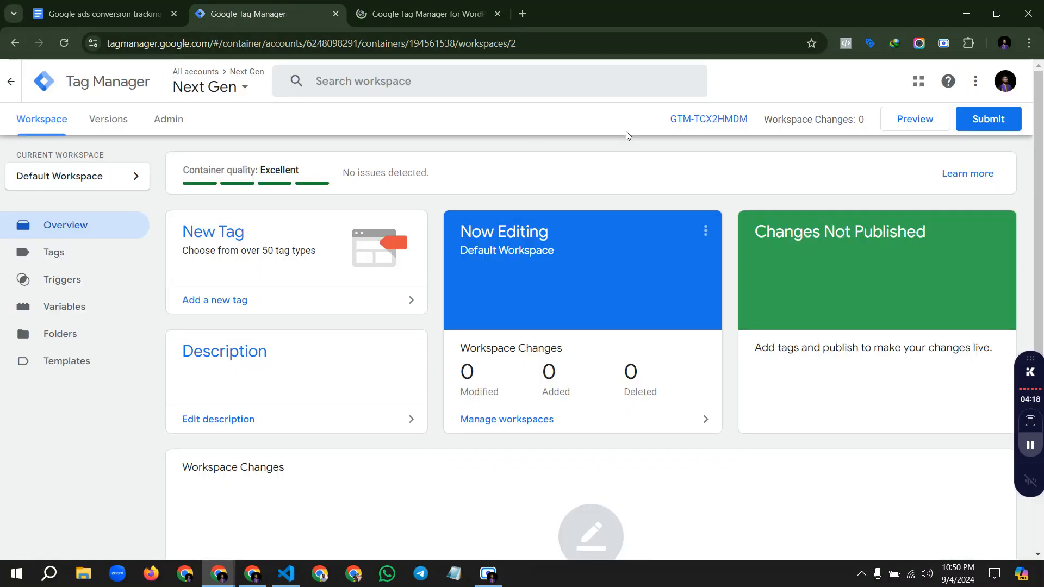
left_click(425, 15)
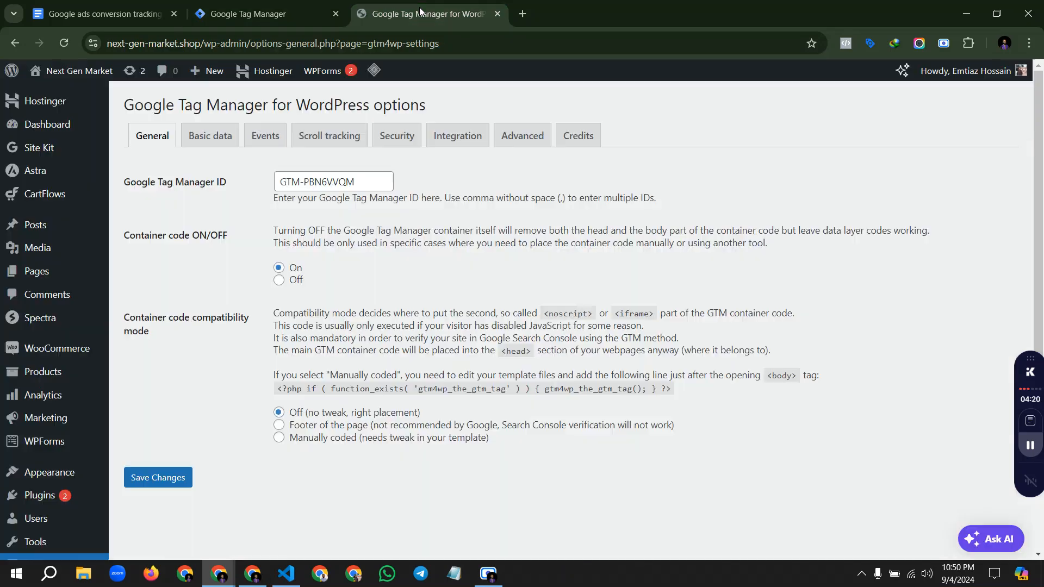
left_click(356, 181)
key("ctrl+a")
type("G")
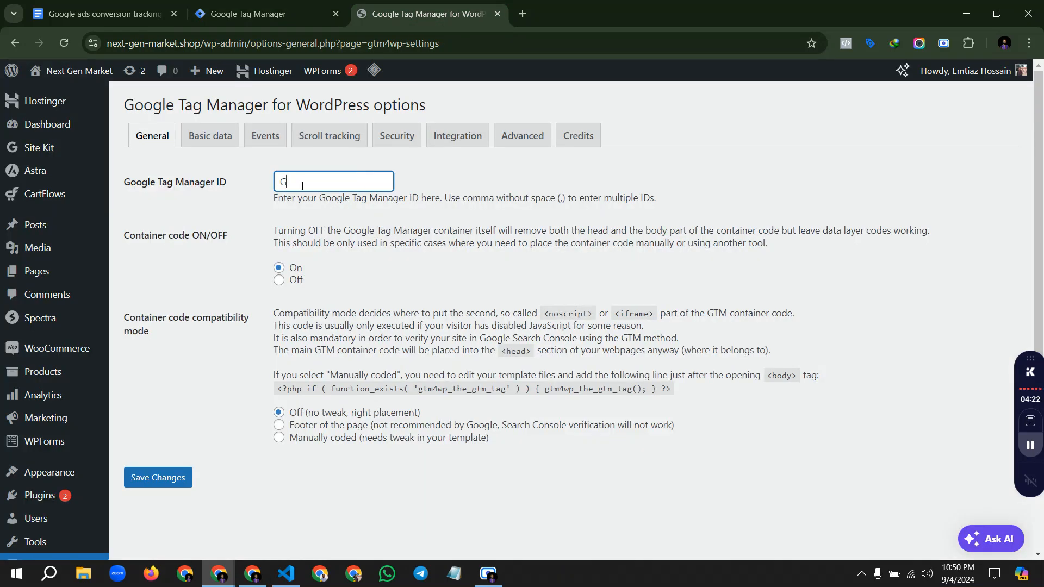
left_click(414, 177)
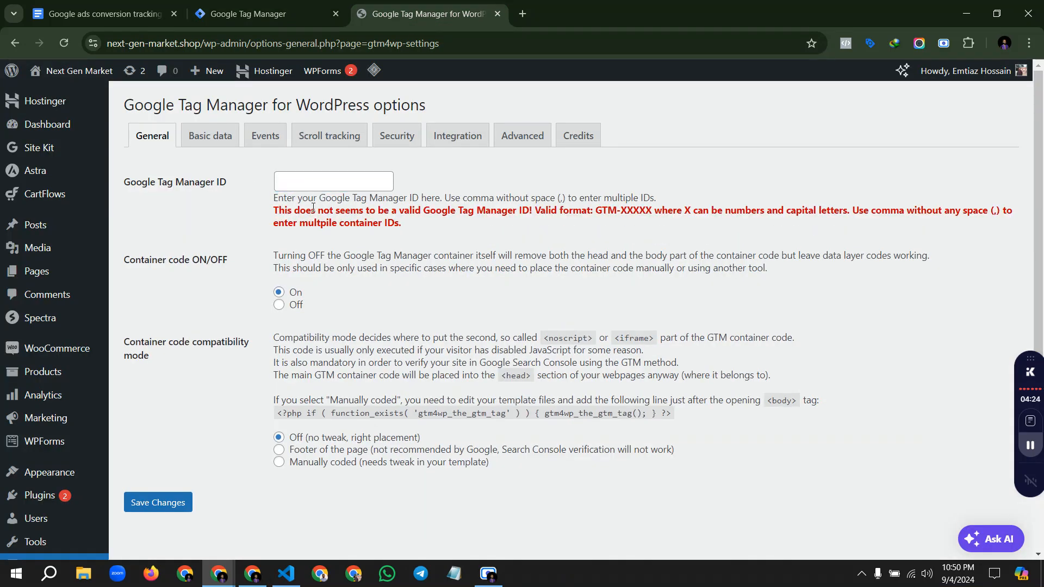
left_click(322, 182)
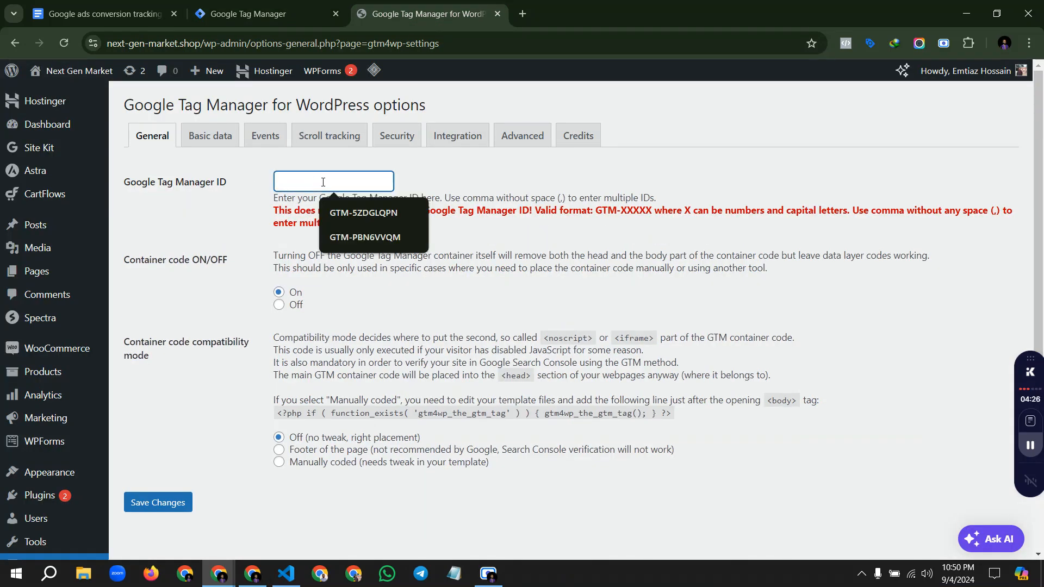
type("GTM-TCX2HMDM")
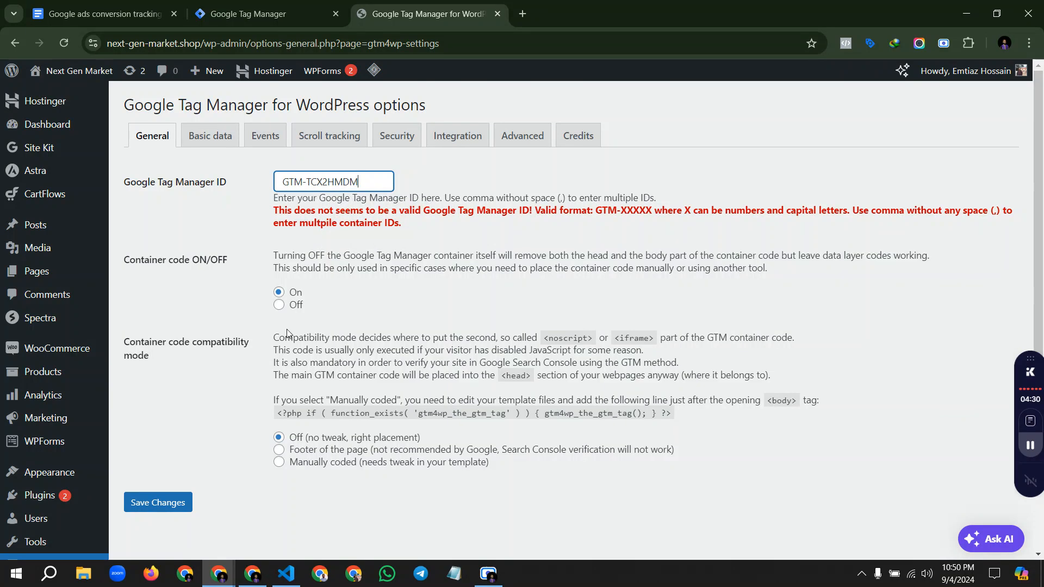
left_click(163, 503)
left_click(174, 483)
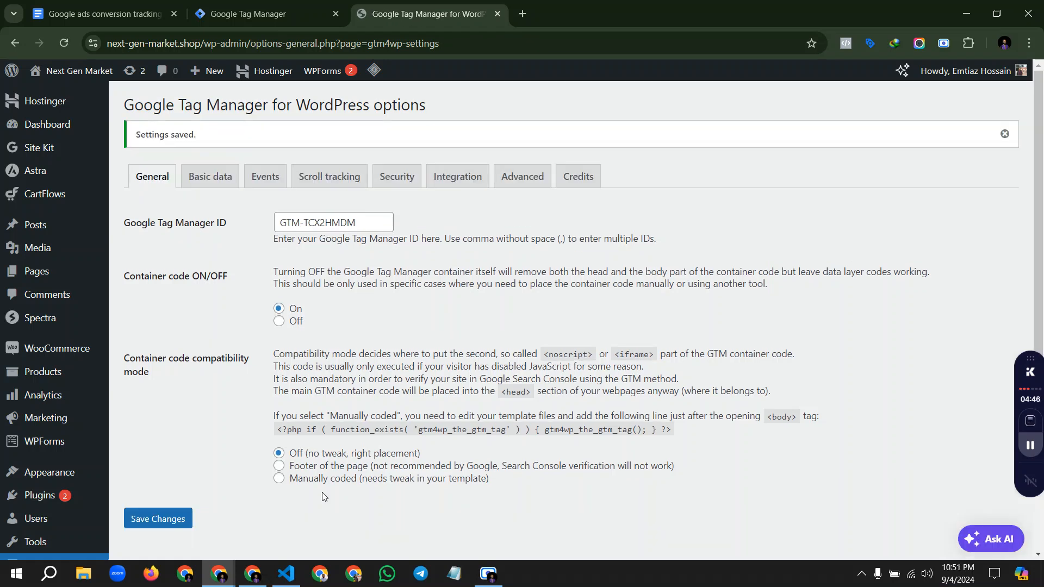
Step: In the plugin's WooCommerce integration settings, enable Track e-commerce plus cart content, customer data and order data in the data layer
left_click(456, 180)
left_click(252, 209)
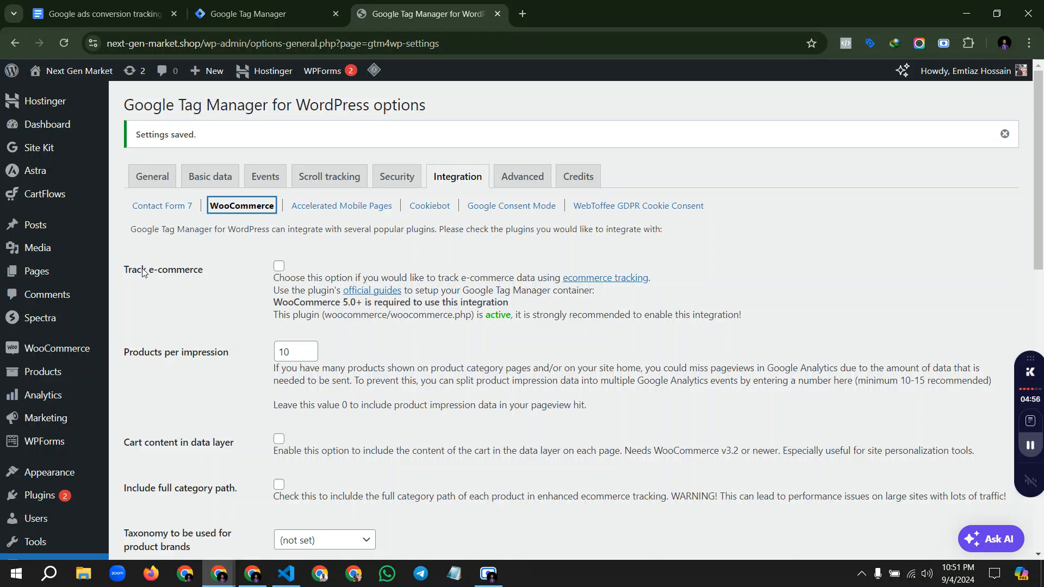
left_click(279, 266)
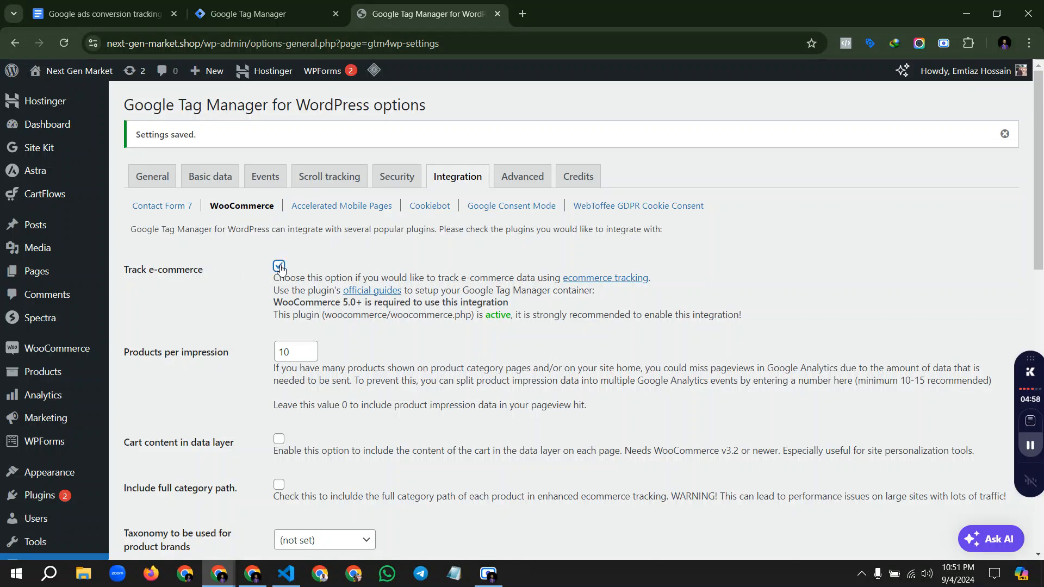
scroll(263, 282, "down", 3)
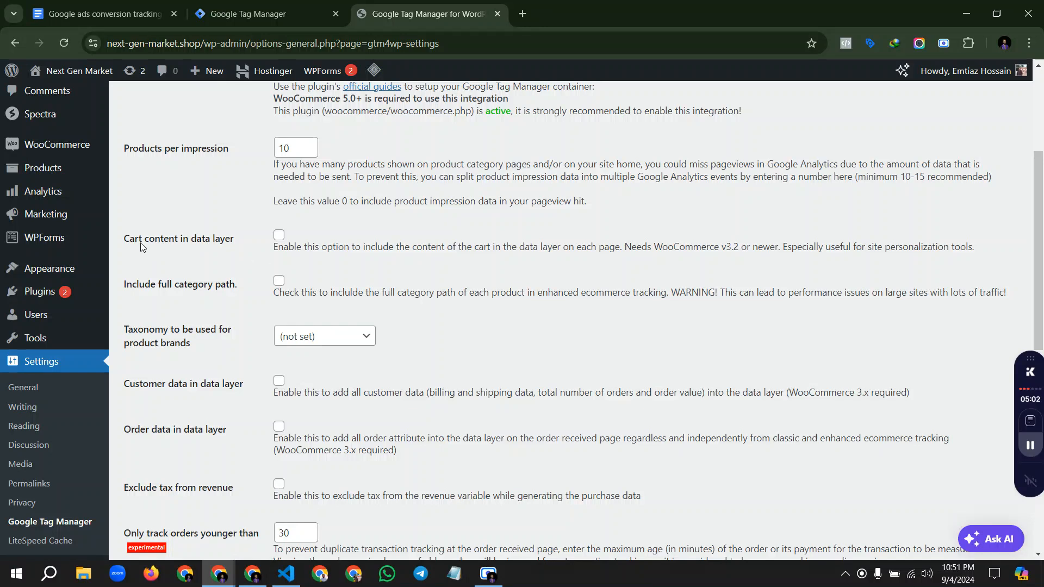
left_click(279, 235)
scroll(259, 255, "down", 2)
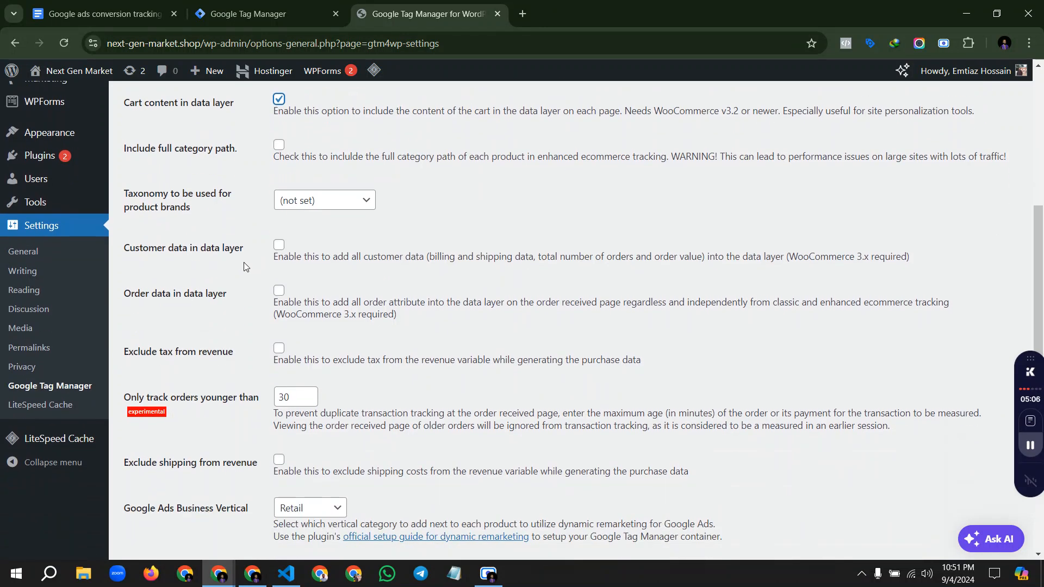
left_click(278, 245)
left_click(278, 291)
Step: Enable Use SKU instead of ID for WooCommerce products and save the integration settings
scroll(270, 288, "down", 3)
scroll(257, 291, "down", 2)
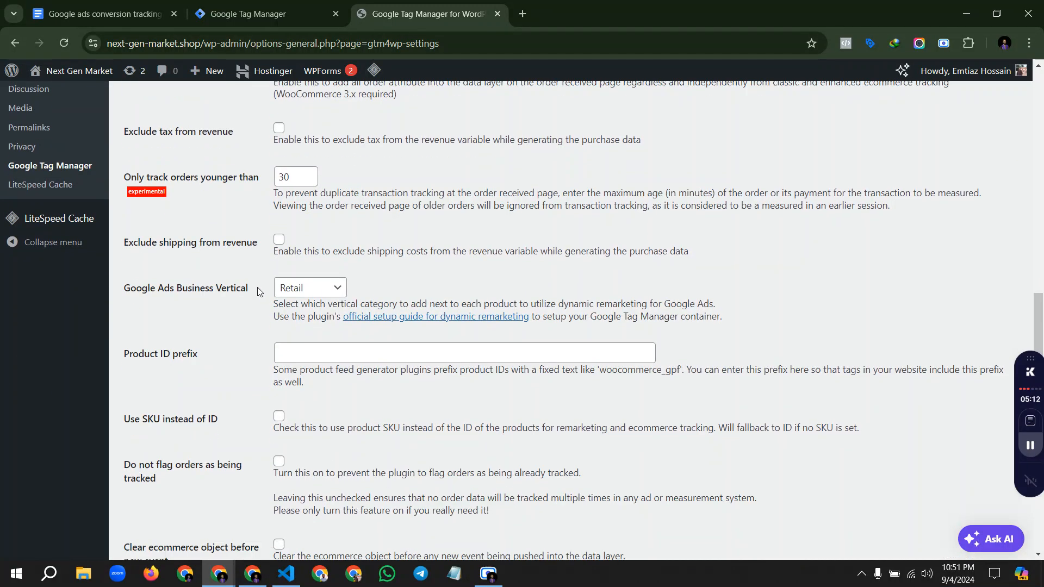
scroll(230, 305, "down", 1)
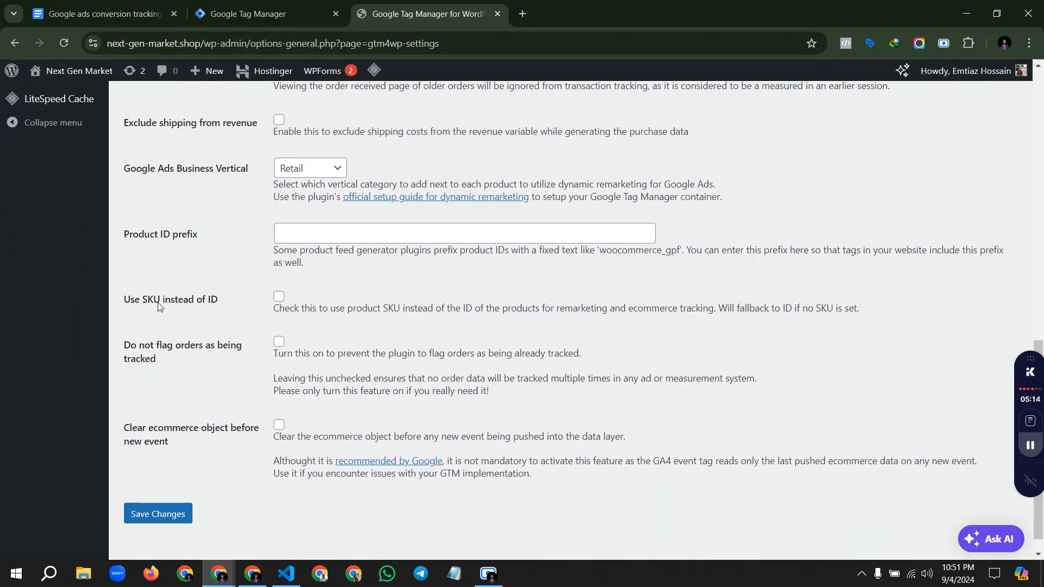
left_click(278, 297)
scroll(245, 325, "down", 1)
left_click(161, 492)
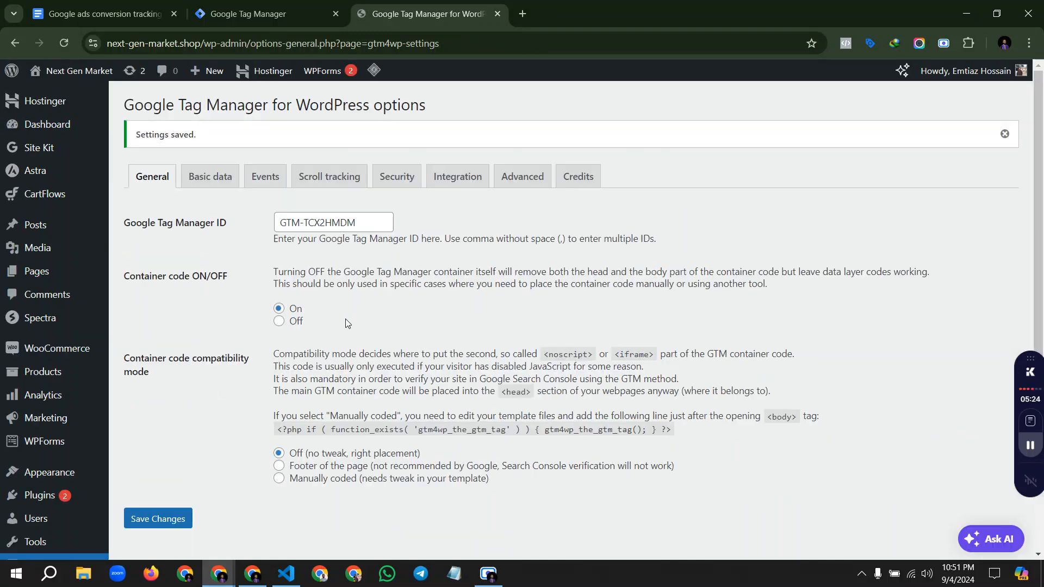
Step: In the Google Docs checklist, mark the GTM account and website backend setup item as done and highlight the Google Ads conversion goal item
left_click(103, 14)
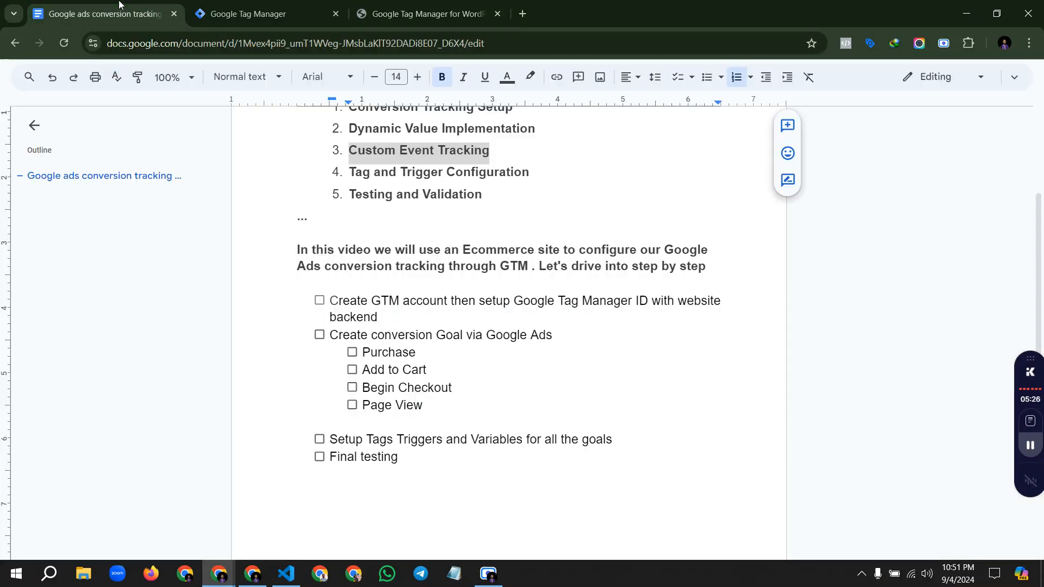
left_click(320, 301)
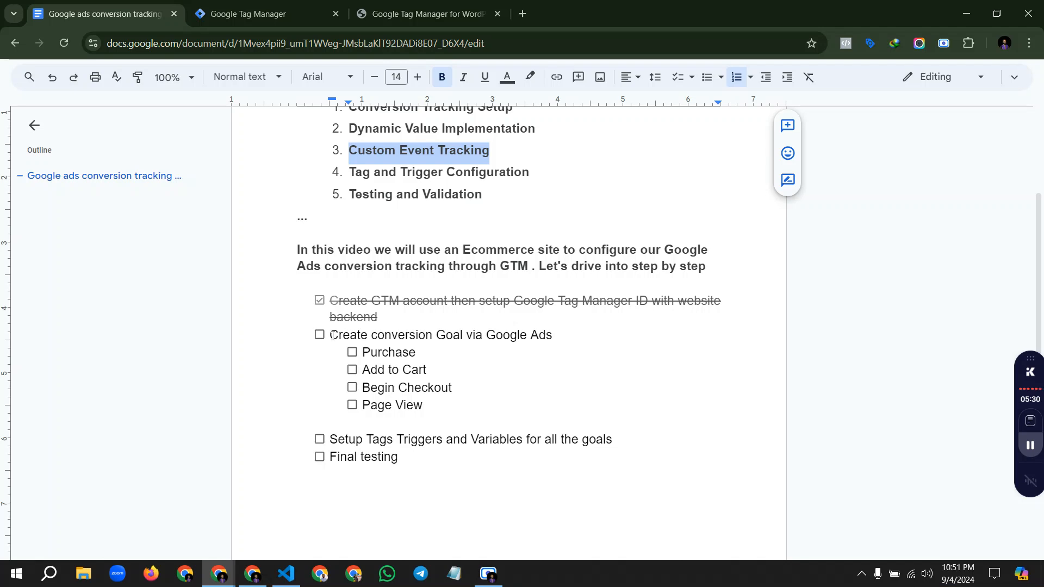
left_click_drag(333, 335, 553, 333)
left_click(553, 334)
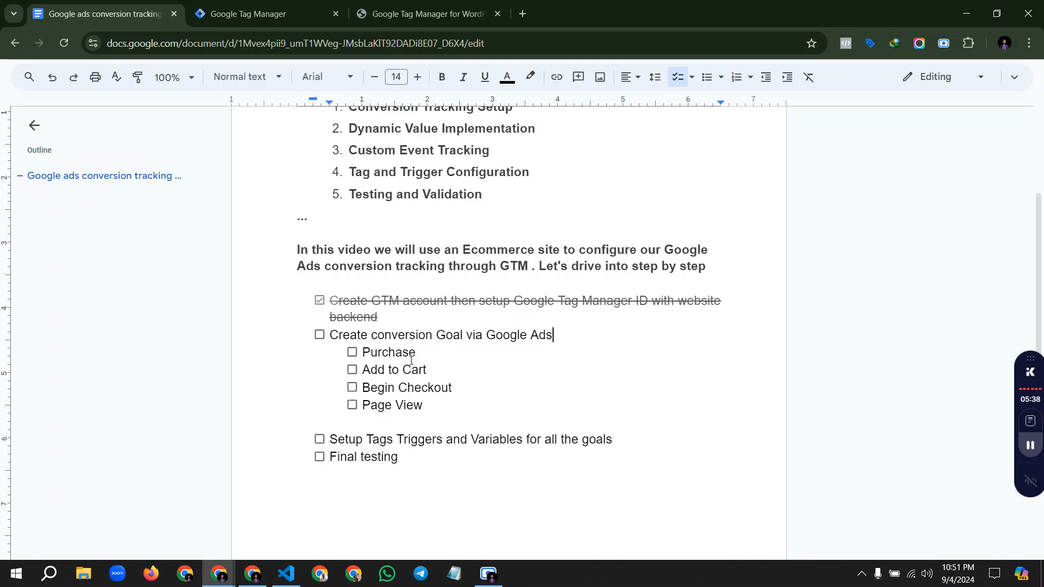
Step: Switch to Google Ads and start a new website conversion action from the Conversions summary
left_click(253, 574)
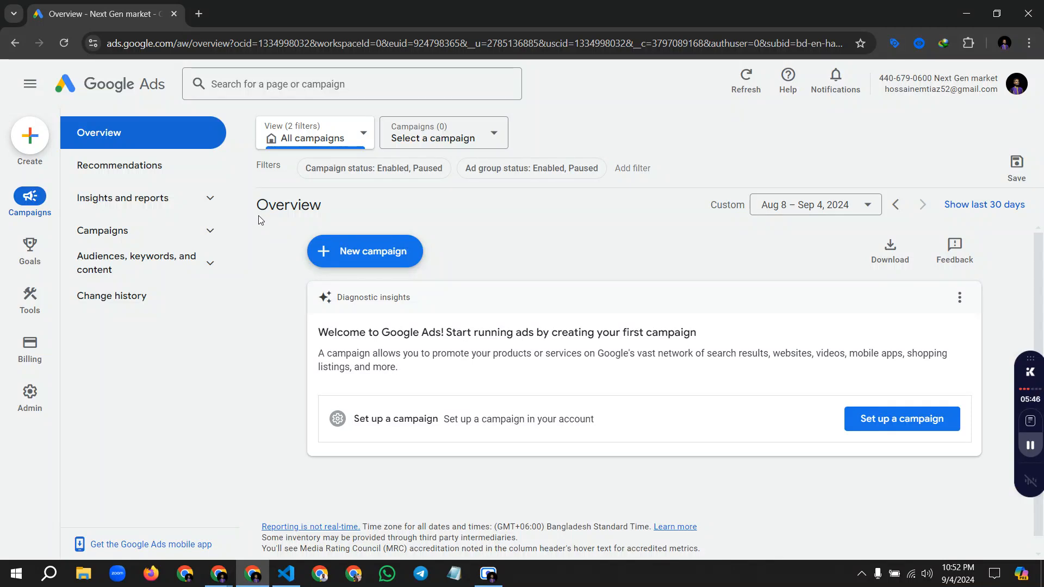
scroll(280, 307, "down", 1)
scroll(280, 308, "up", 1)
mouse_move(31, 252)
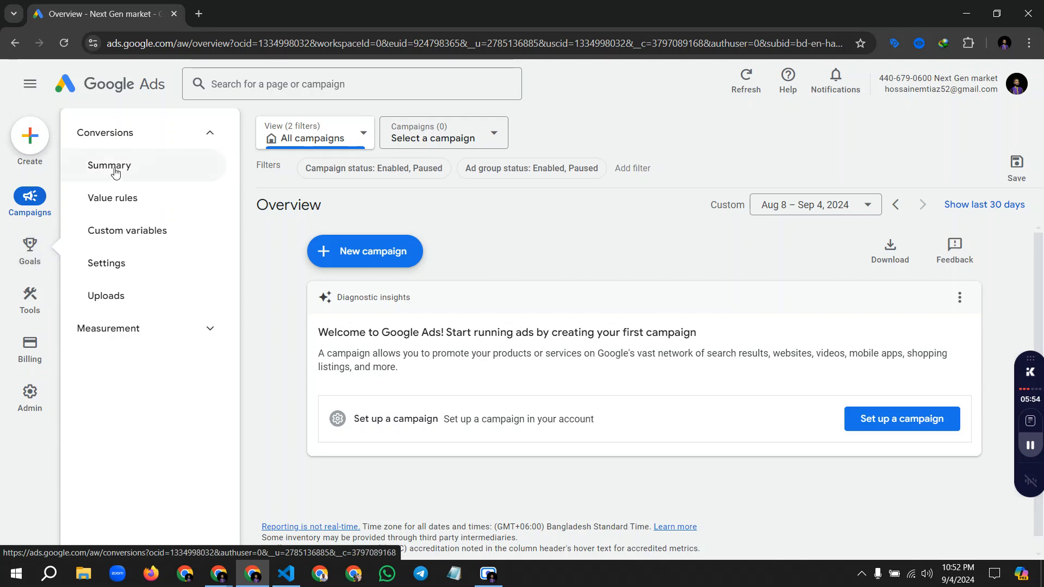
left_click(135, 172)
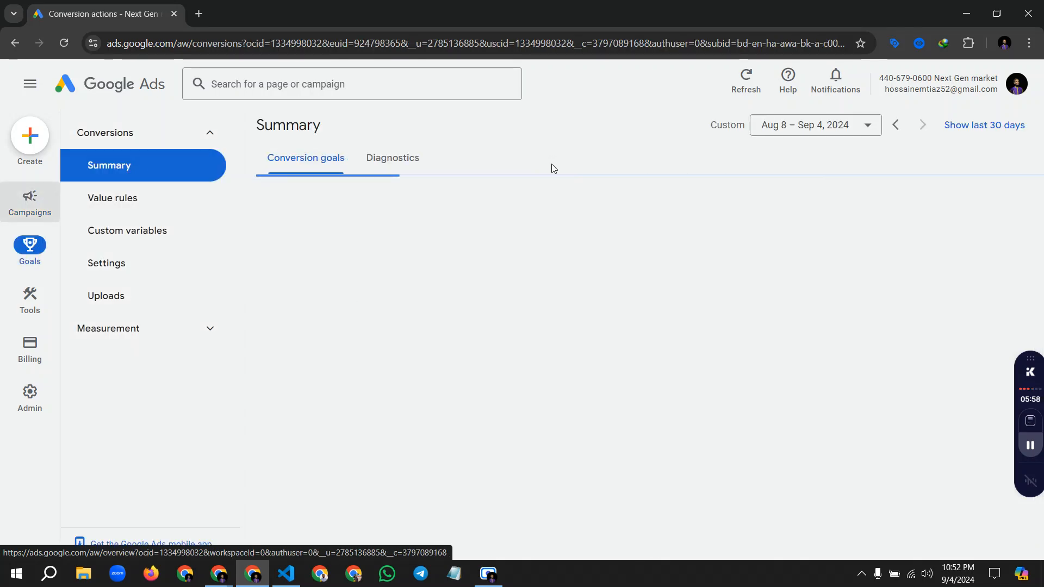
scroll(471, 429, "down", 1)
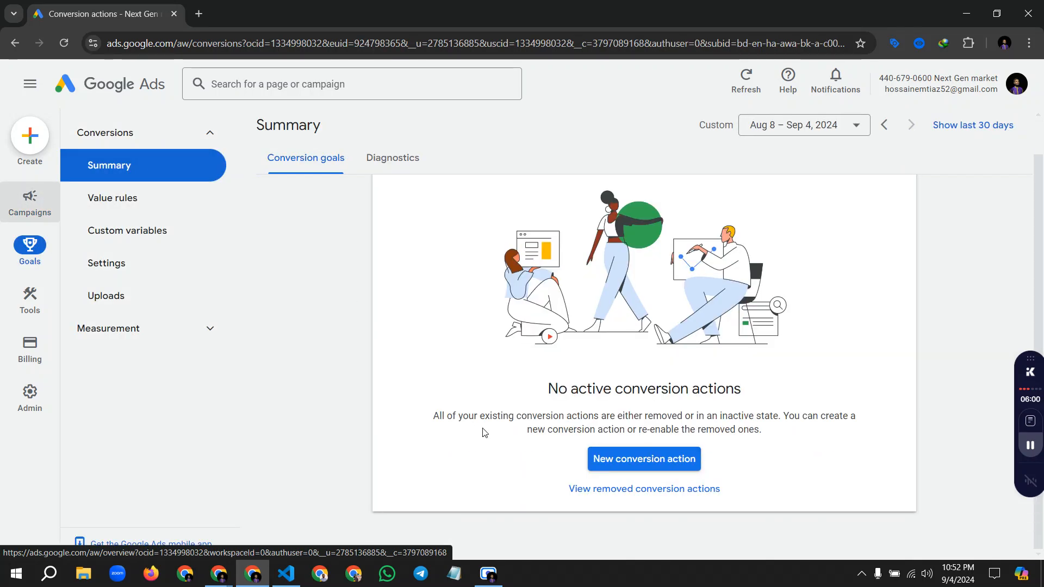
left_click(640, 462)
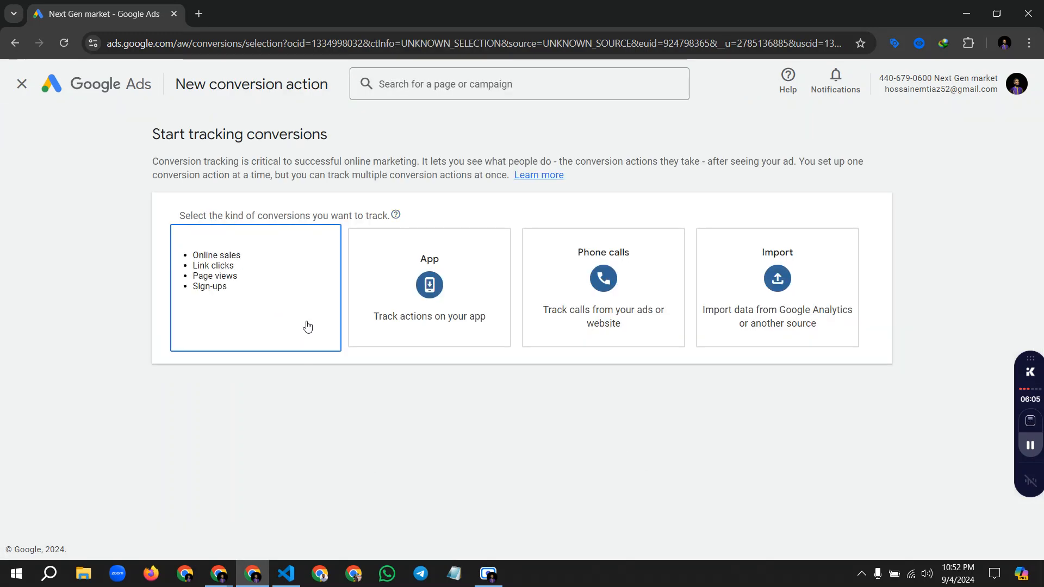
left_click(277, 297)
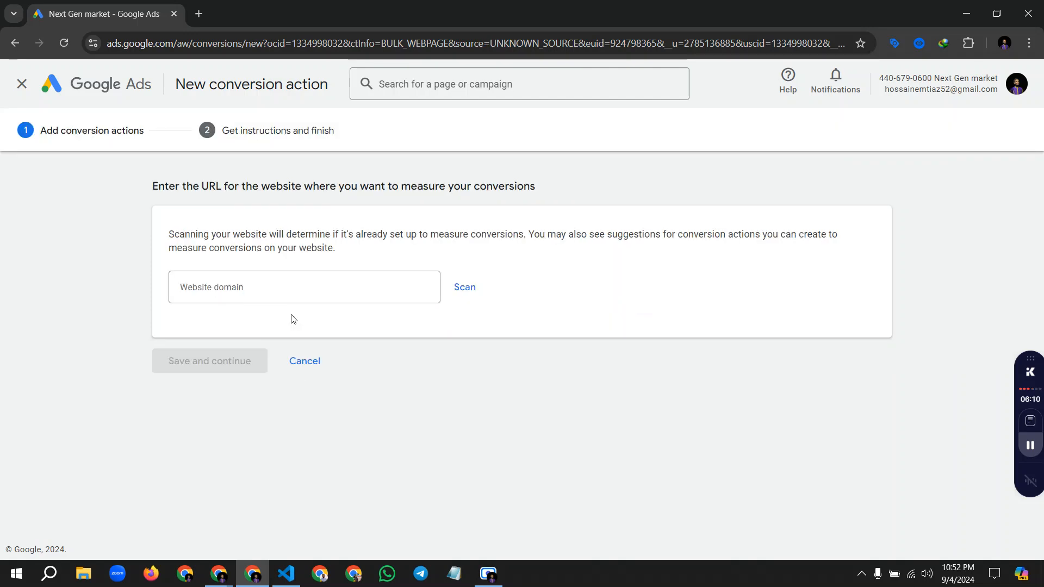
left_click(271, 287)
left_click(199, 13)
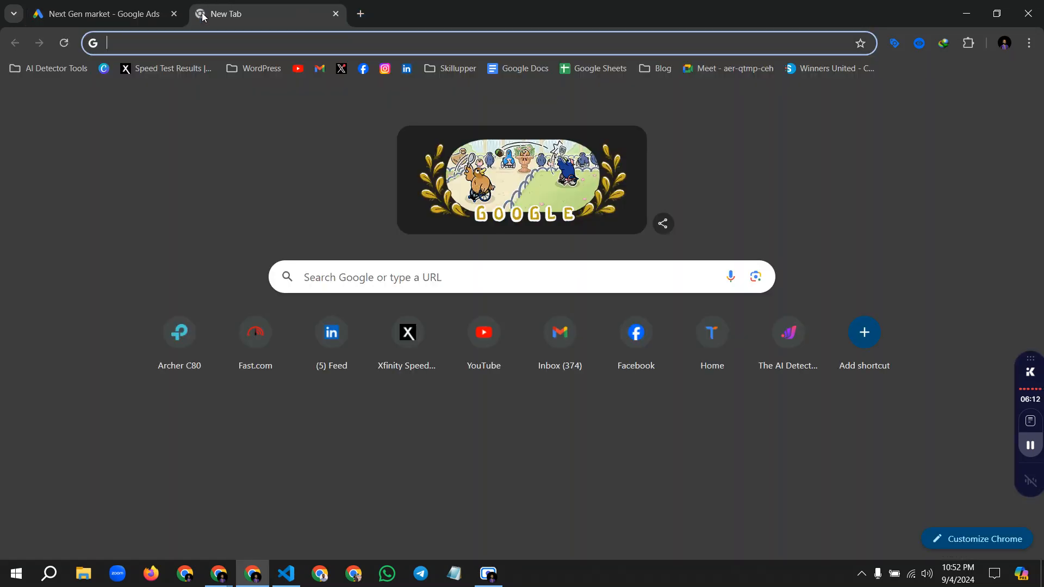
type("next-gen-market.shop")
key("ctrl+a")
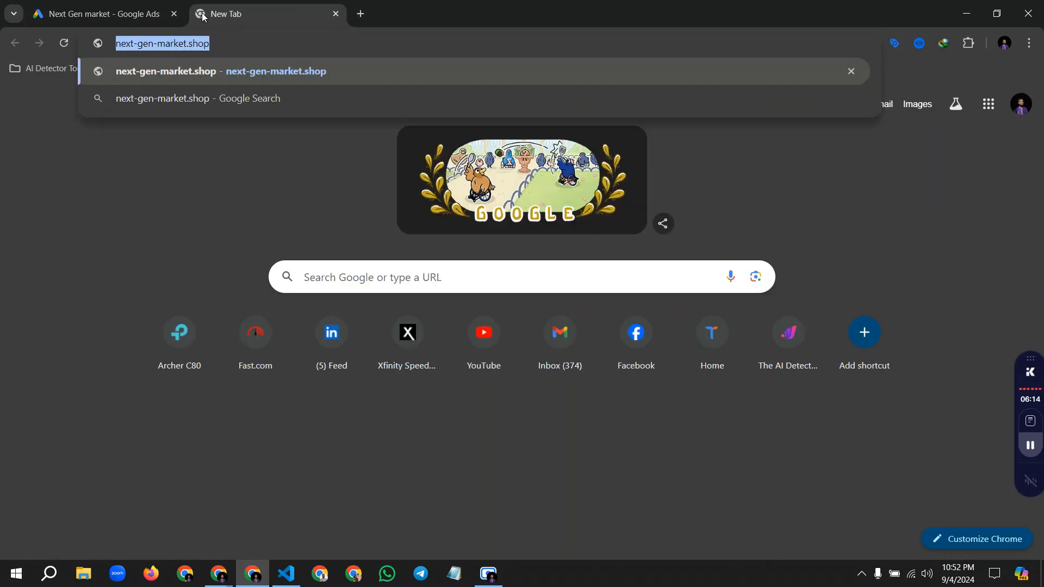
key("ctrl+c")
left_click(103, 14)
key("ctrl+v")
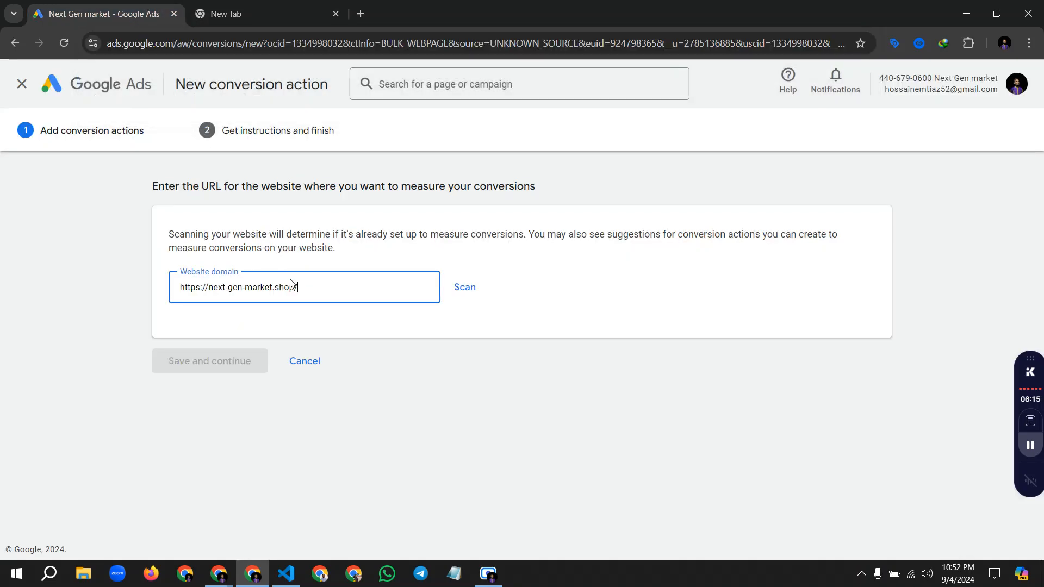
left_click(464, 289)
Step: Add a conversion action manually and set its goal category to Purchase
scroll(469, 293, "down", 3)
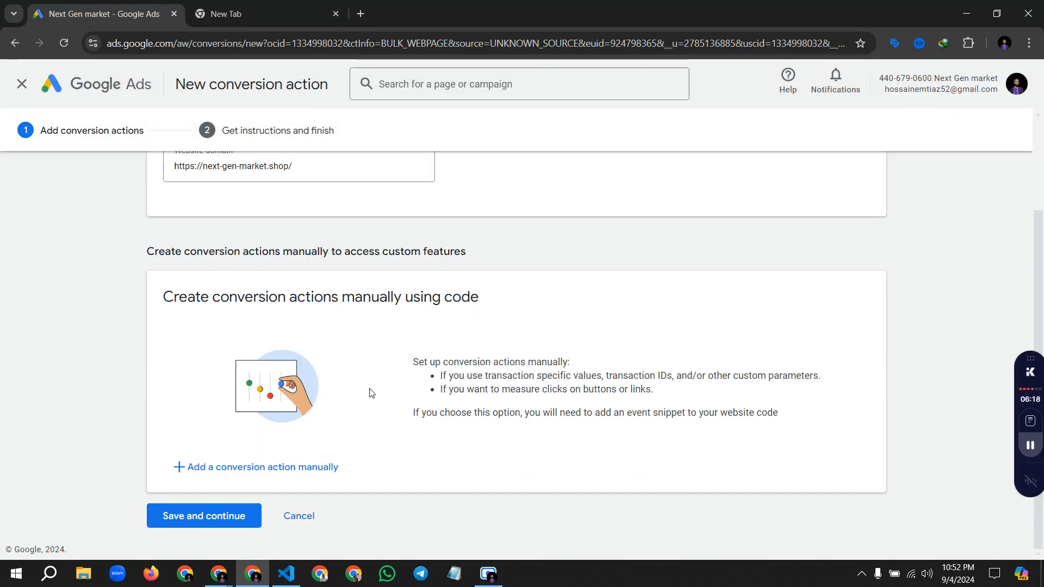
left_click(274, 475)
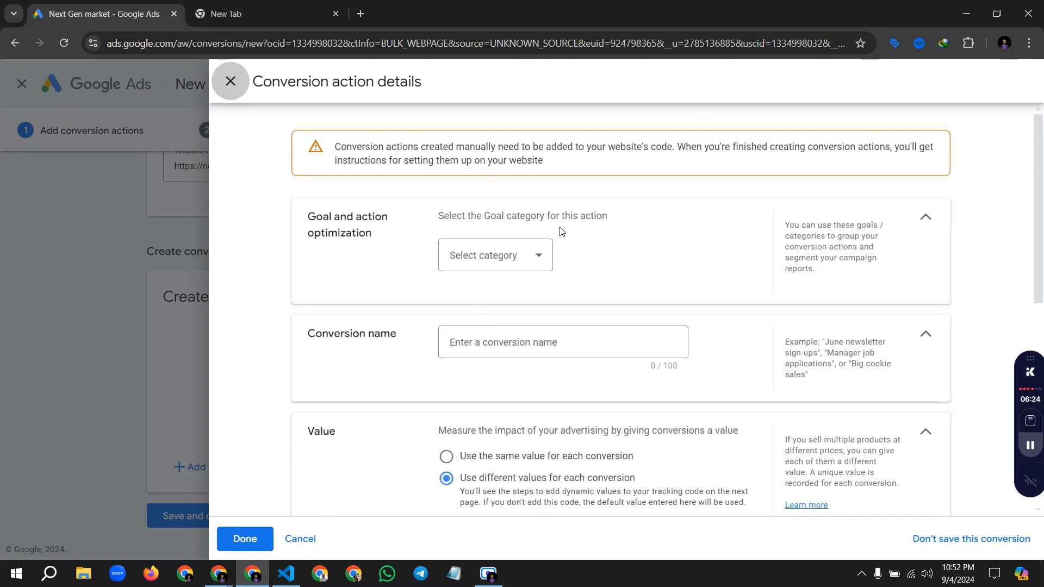
left_click(529, 256)
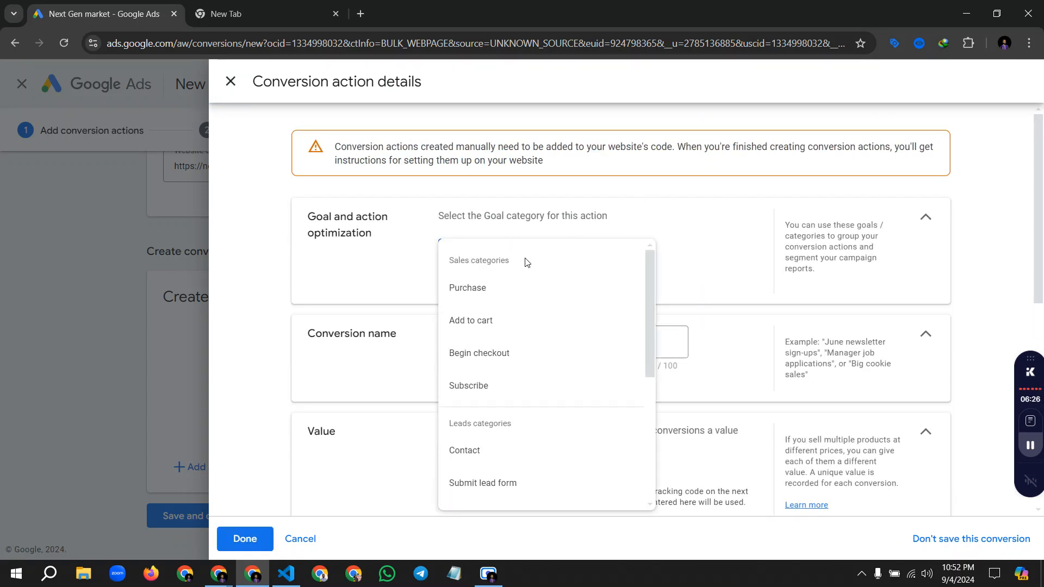
left_click(486, 294)
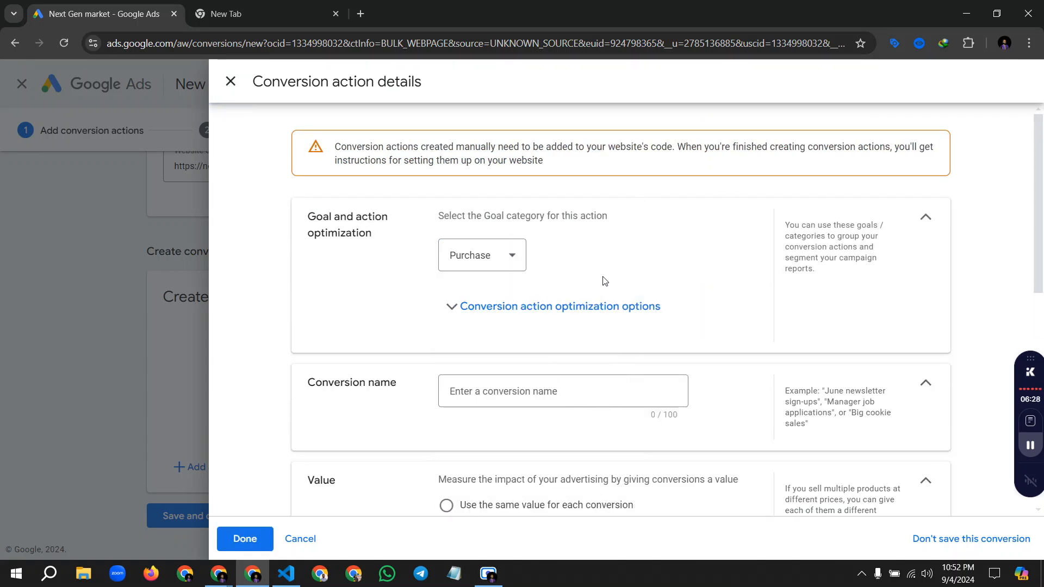
Step: Name the conversion action Next Gen Purchasers and review its value, count, conversion window and attribution settings
scroll(452, 327, "down", 1)
left_click(512, 325)
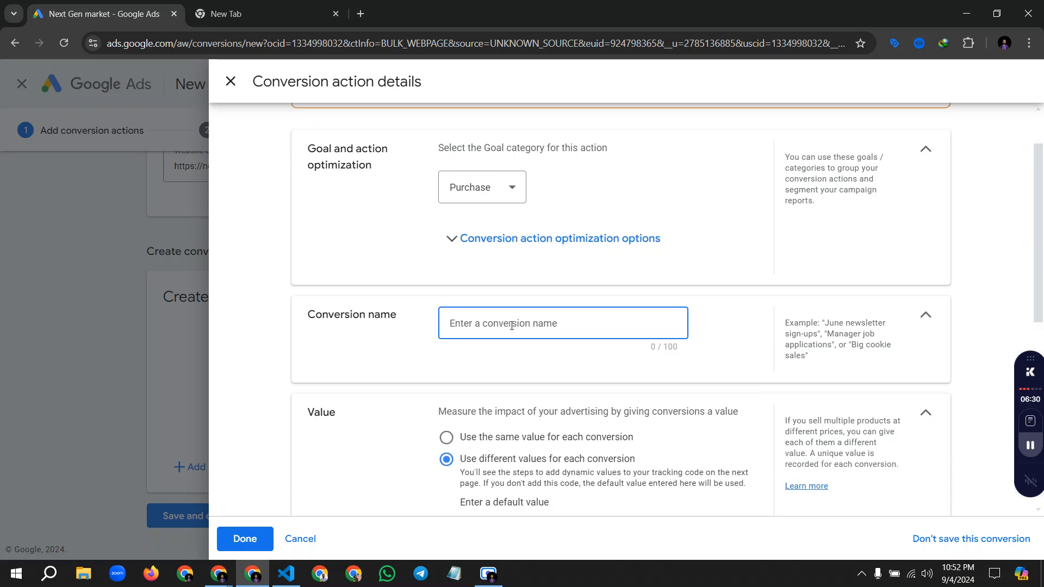
type("Next Gen Pur")
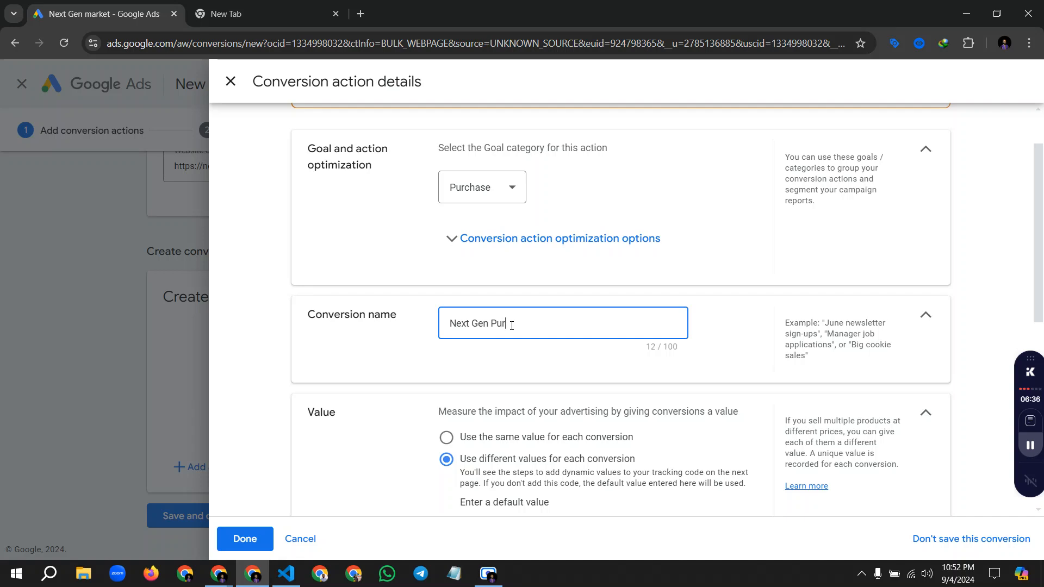
type("chasers")
scroll(443, 326, "down", 2)
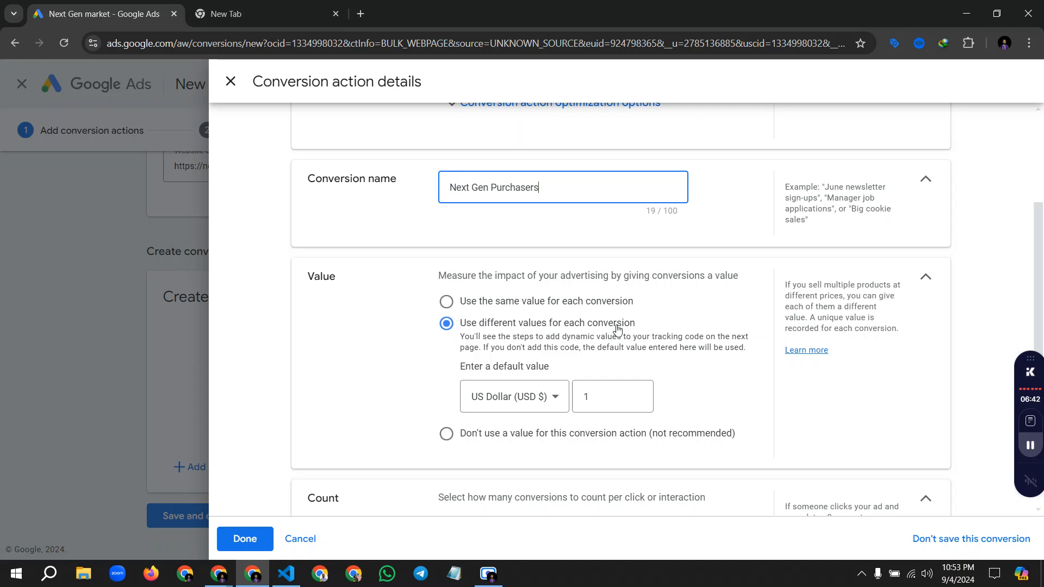
scroll(426, 380, "down", 5)
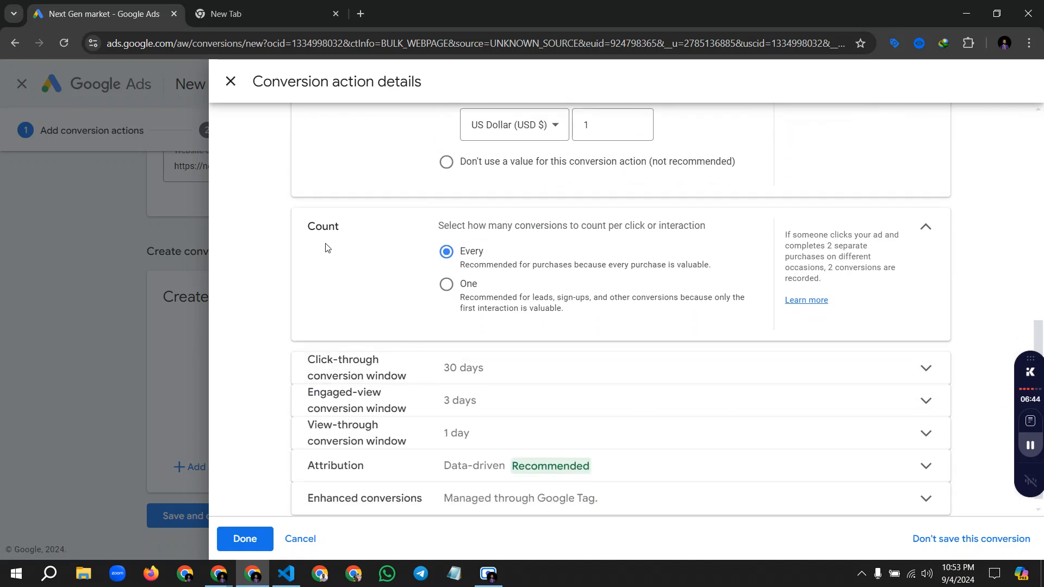
scroll(407, 326, "down", 1)
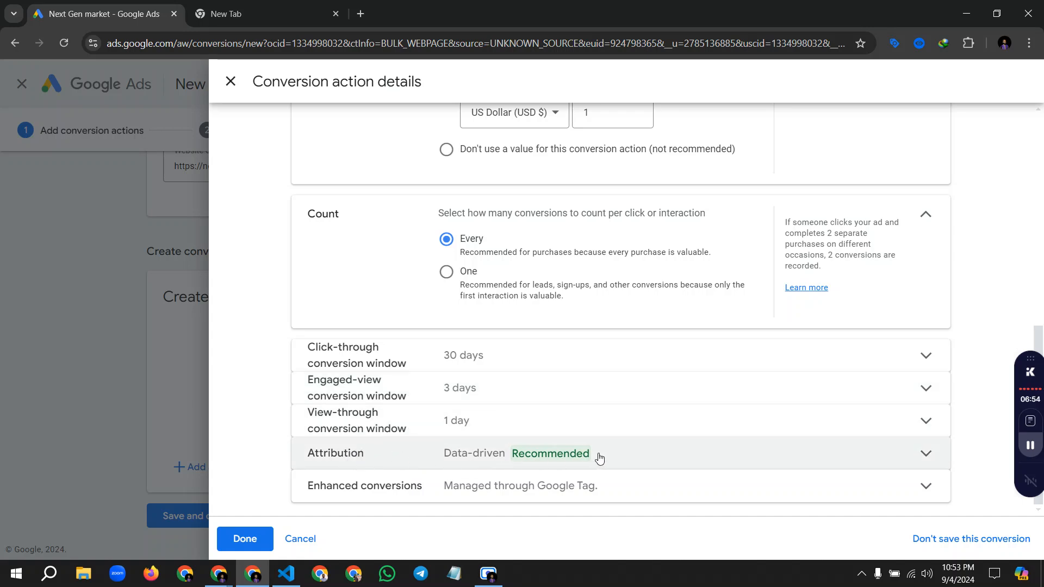
Step: Set the attribution model to Last click, check the enhanced conversions setting and finish the conversion action details
left_click(619, 455)
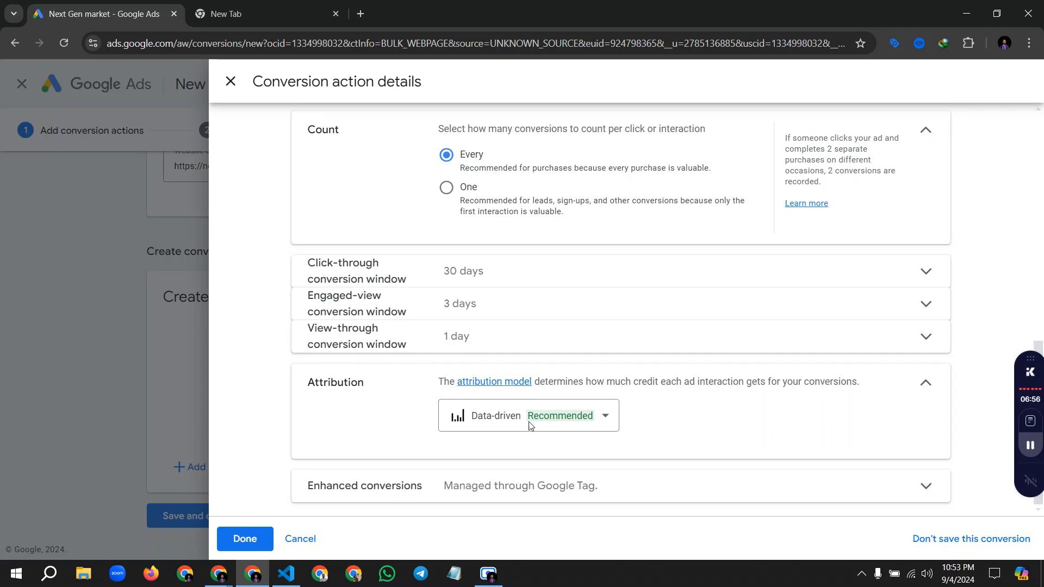
left_click(544, 419)
left_click(489, 277)
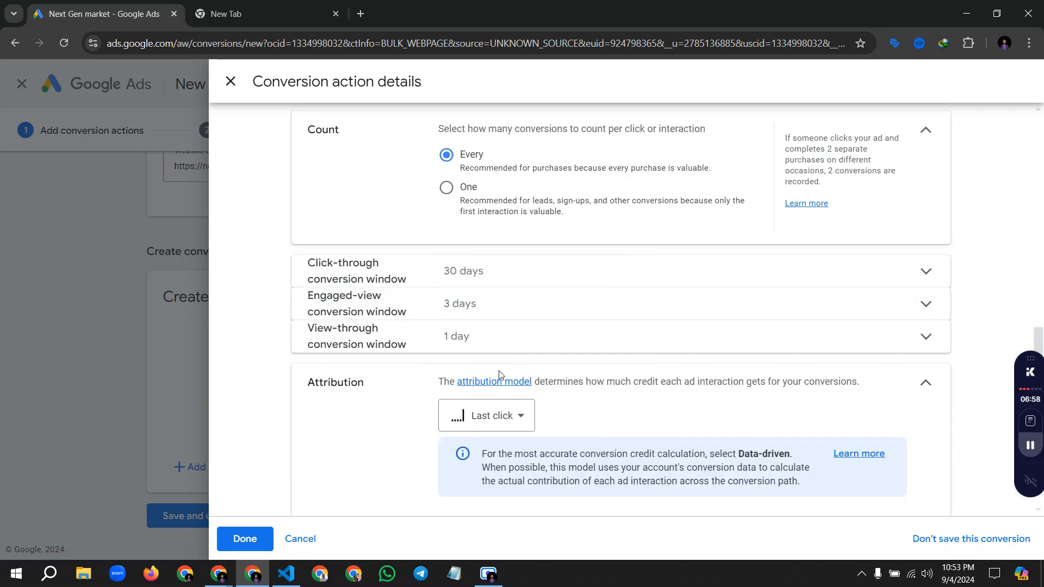
scroll(435, 397, "down", 1)
left_click(559, 485)
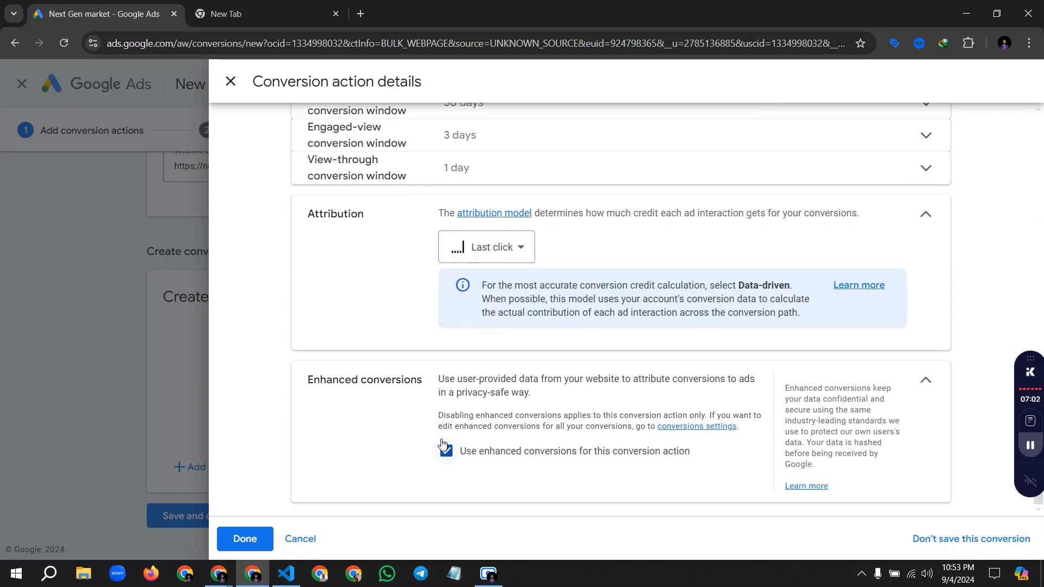
left_click(266, 546)
Step: Save the Next Gen Purchasers conversion action and show its Google Tag Manager setup instructions
scroll(441, 390, "down", 2)
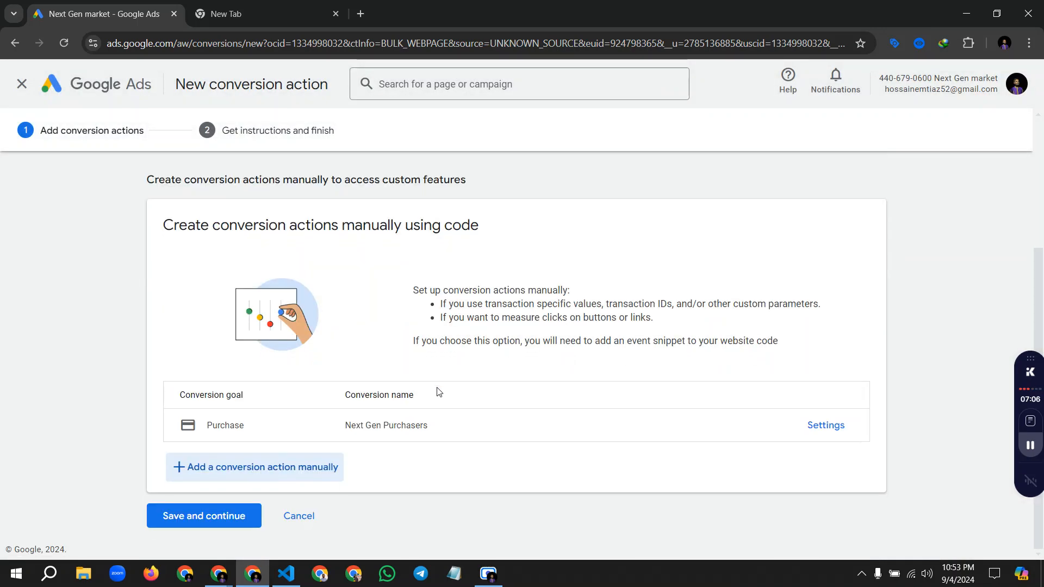
left_click(215, 523)
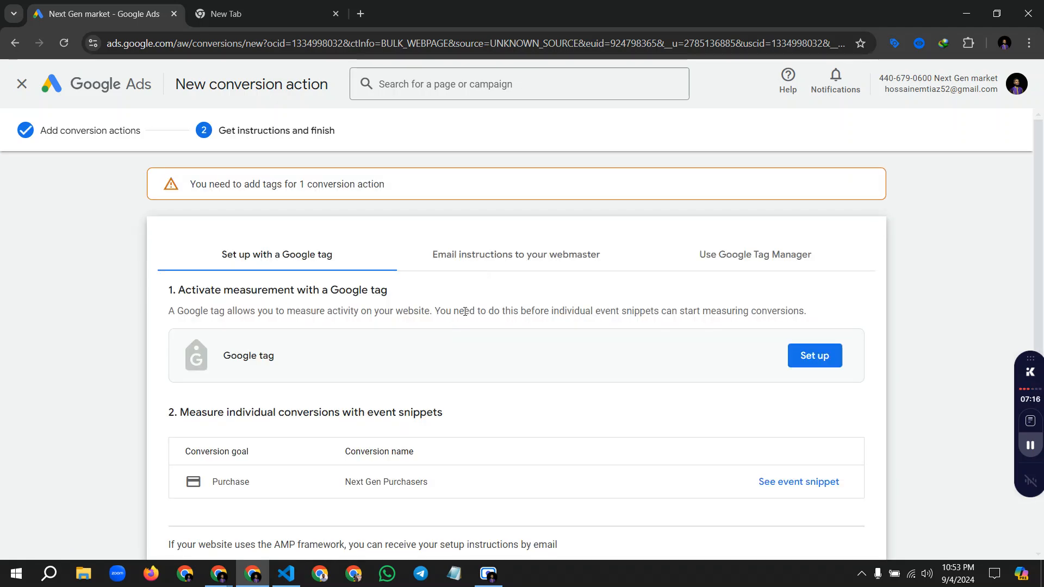
scroll(465, 313, "down", 2)
scroll(463, 312, "up", 1)
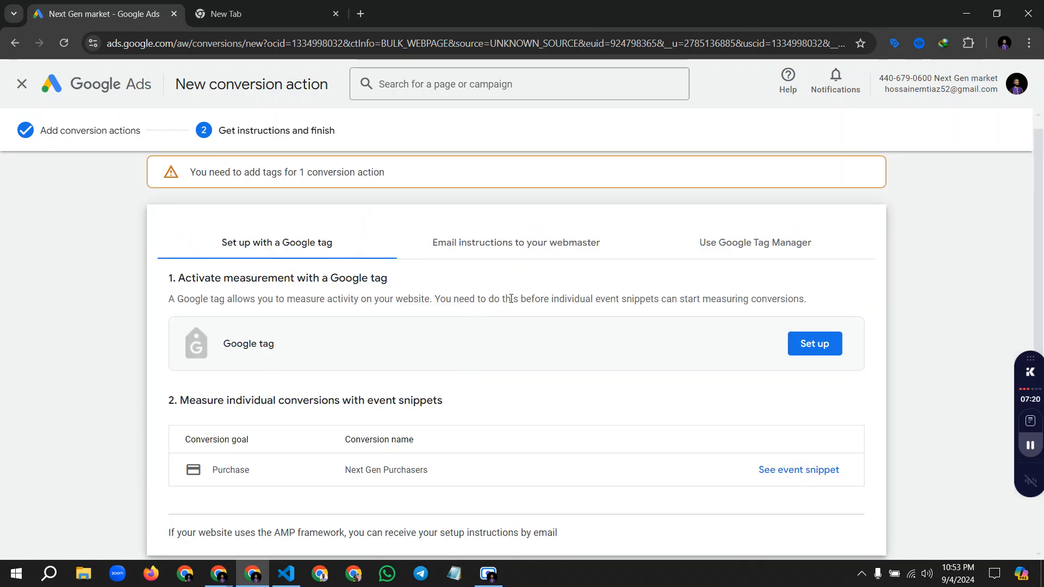
left_click(710, 250)
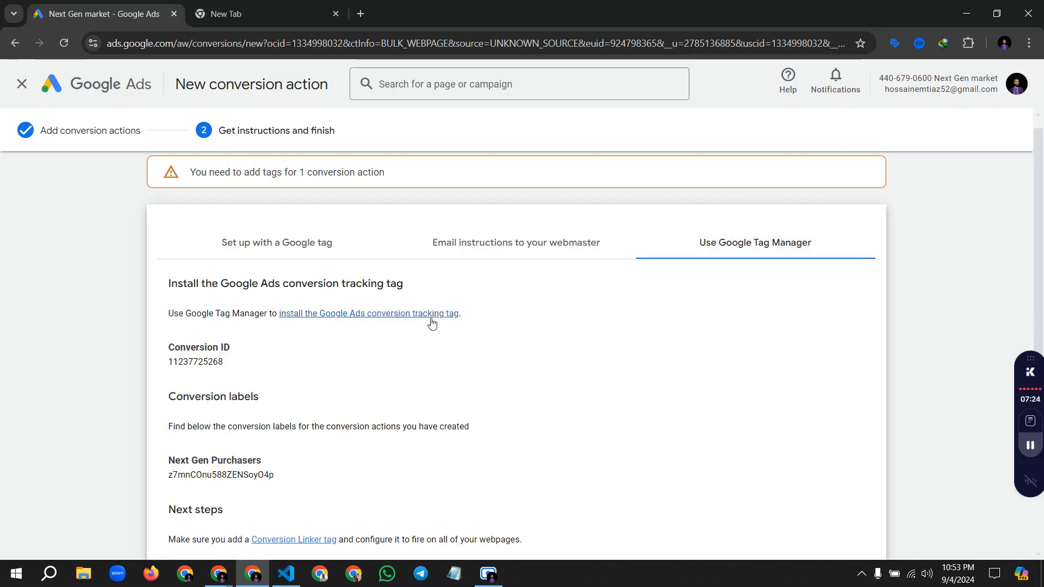
Step: Examine the conversion ID and the Next Gen Purchasers conversion label
left_click_drag(172, 347, 245, 351)
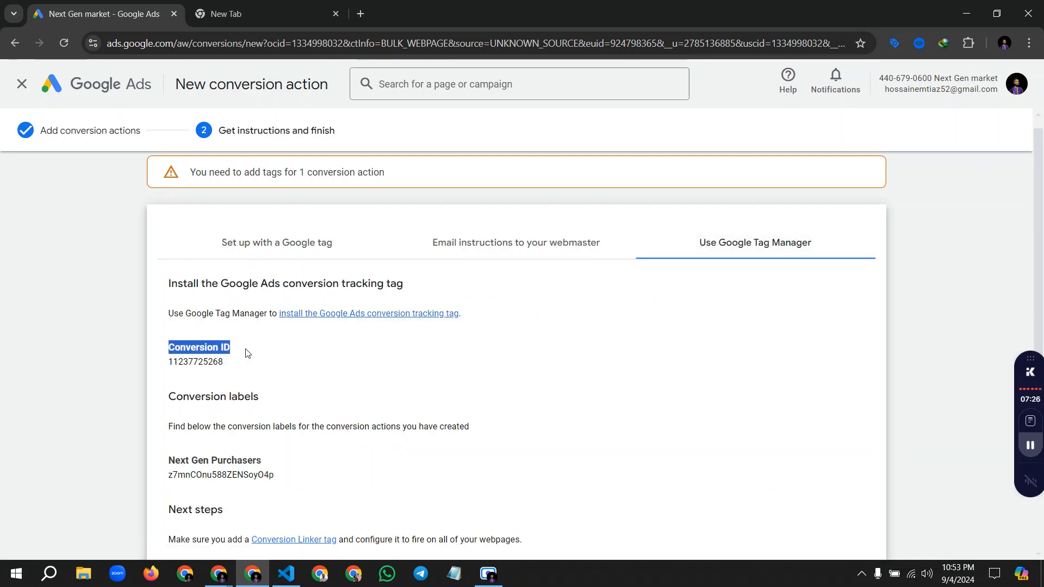
left_click(172, 361)
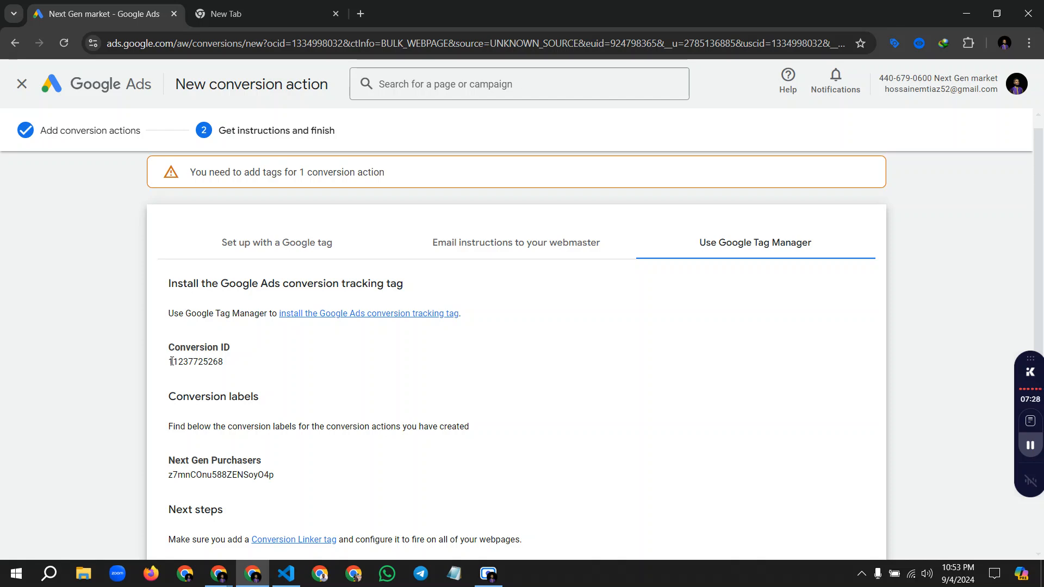
left_click_drag(176, 361, 220, 361)
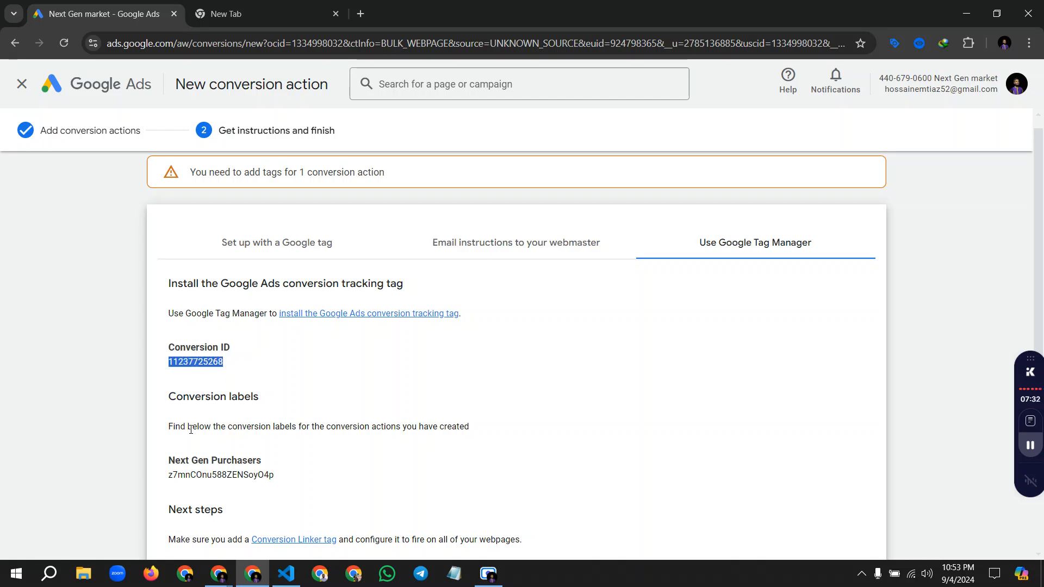
scroll(213, 457, "down", 1)
left_click_drag(170, 406, 273, 407)
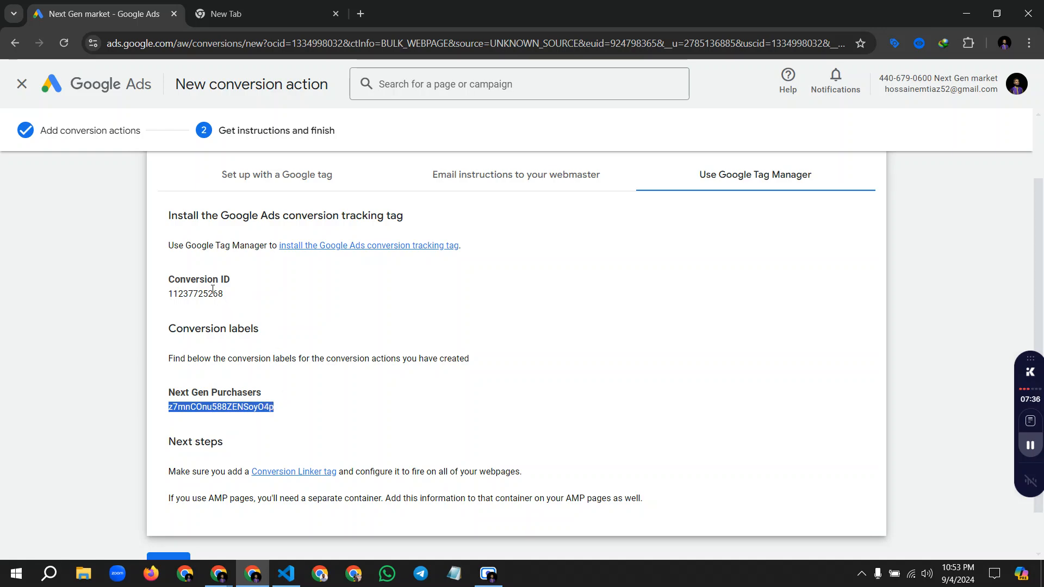
Step: Switch to Google Tag Manager and open the tag list of the Next Gen container
left_click(218, 573)
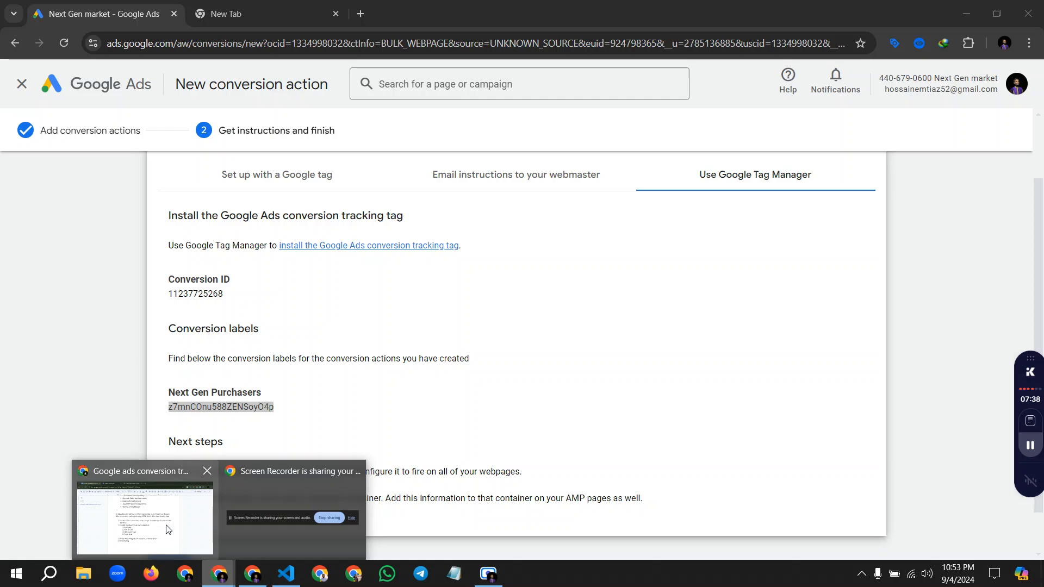
left_click(162, 526)
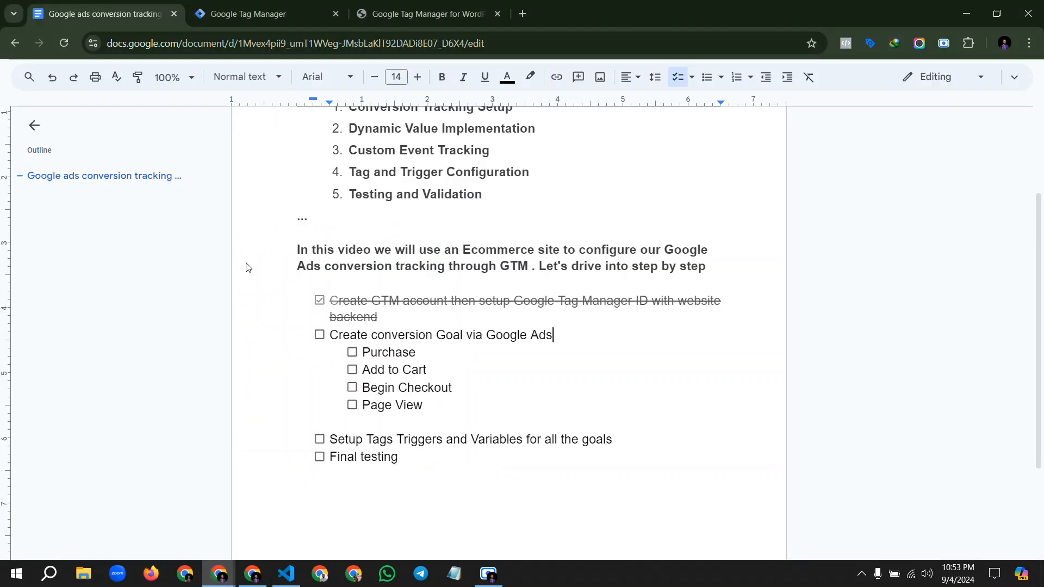
left_click(286, 11)
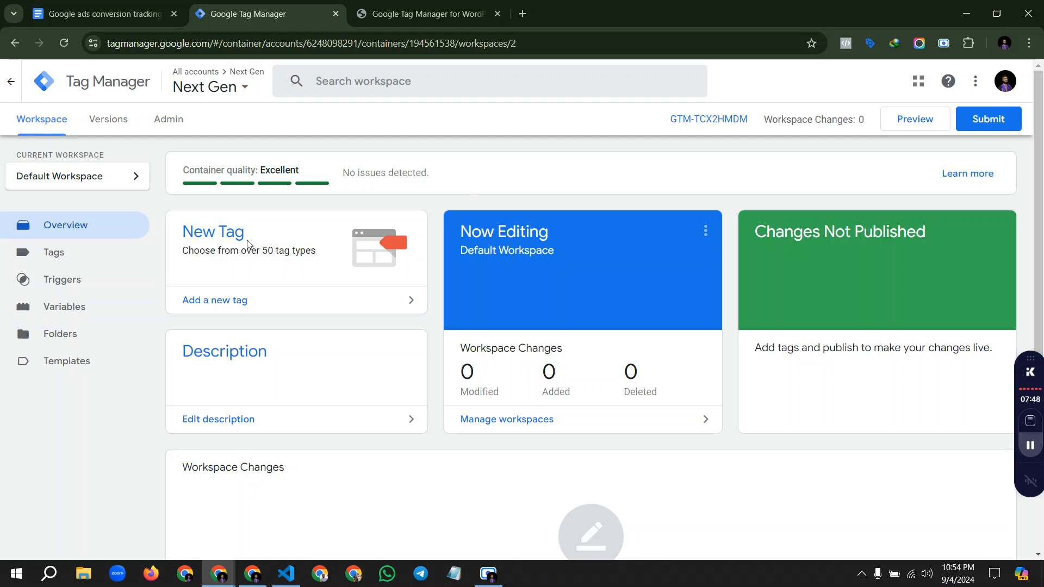
left_click(94, 258)
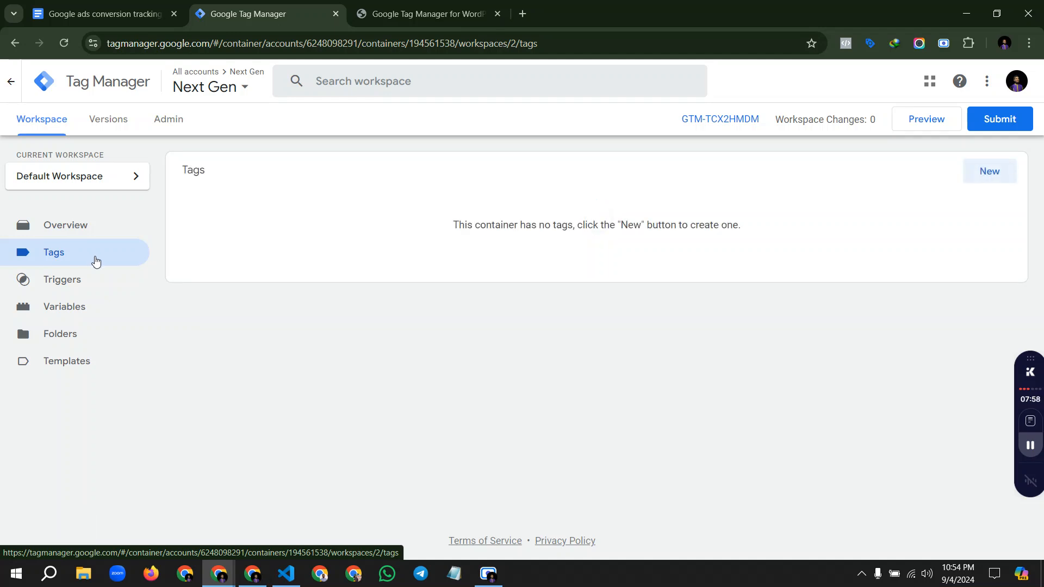
Step: Create a Conversion Linker tag that fires on All Pages and save it under the name Conversion Linker
left_click(989, 172)
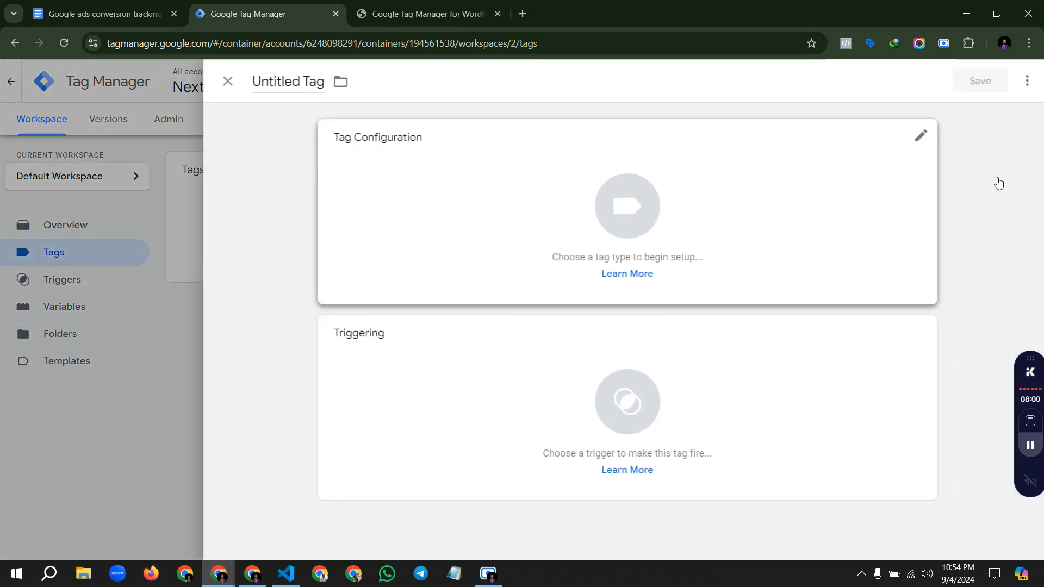
left_click(641, 217)
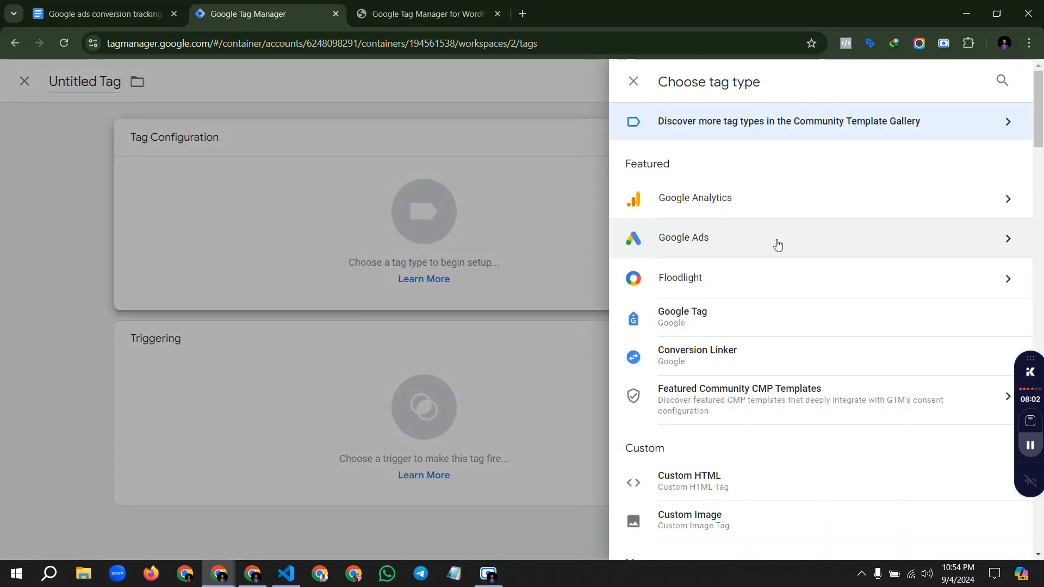
left_click(747, 242)
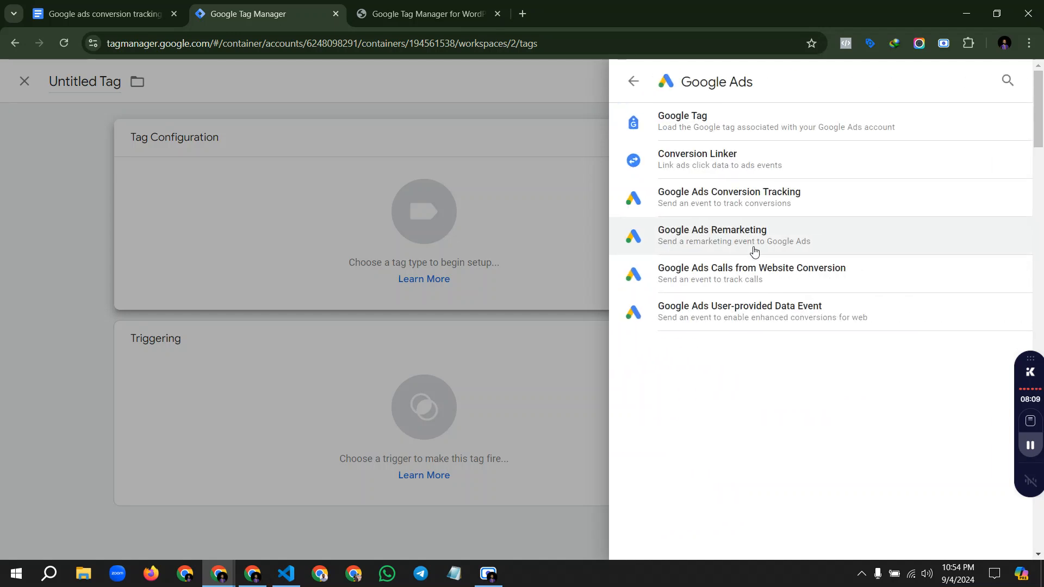
left_click(769, 163)
scroll(432, 326, "down", 2)
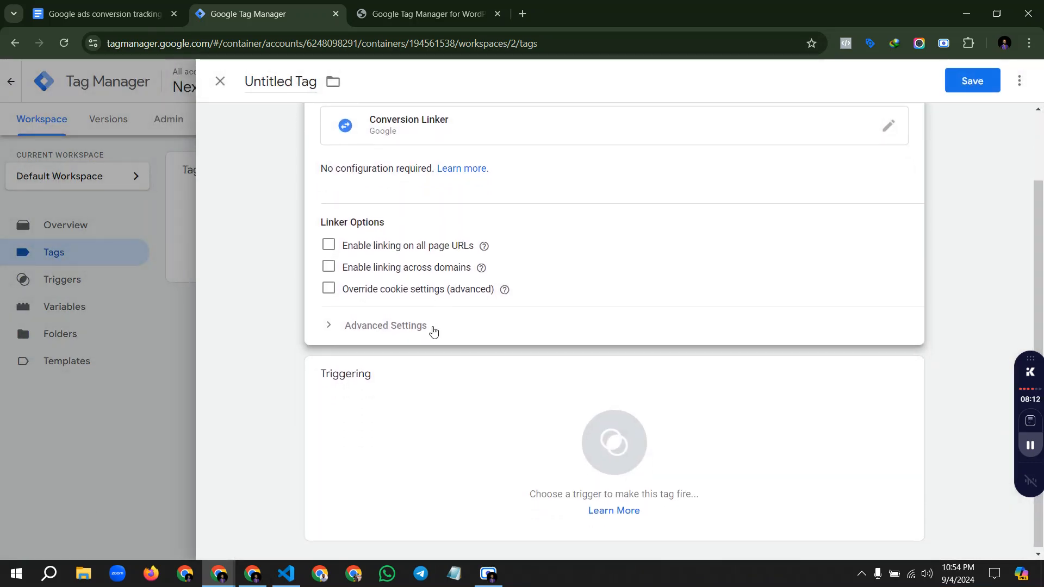
left_click(524, 431)
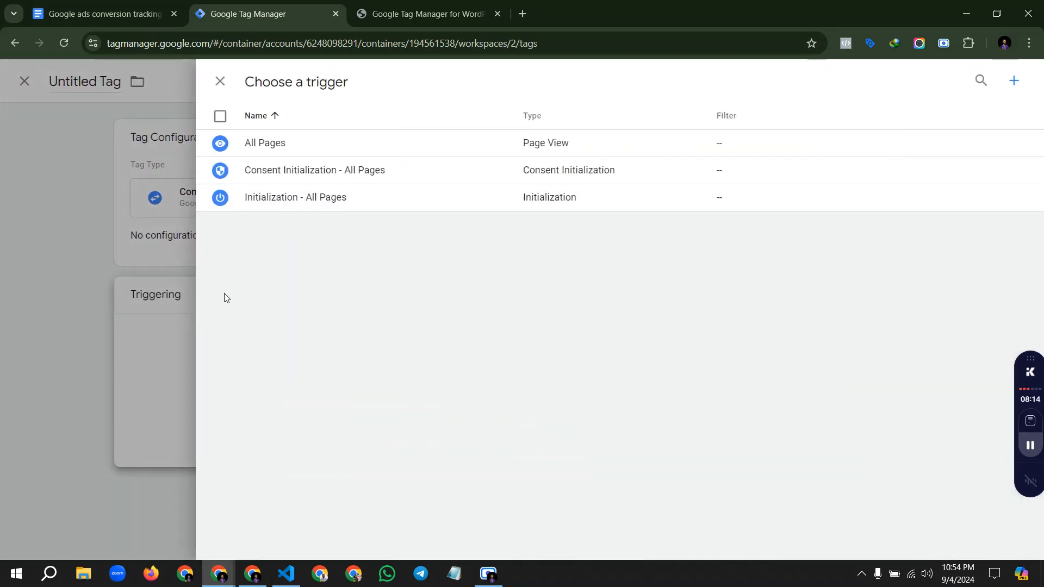
left_click(284, 144)
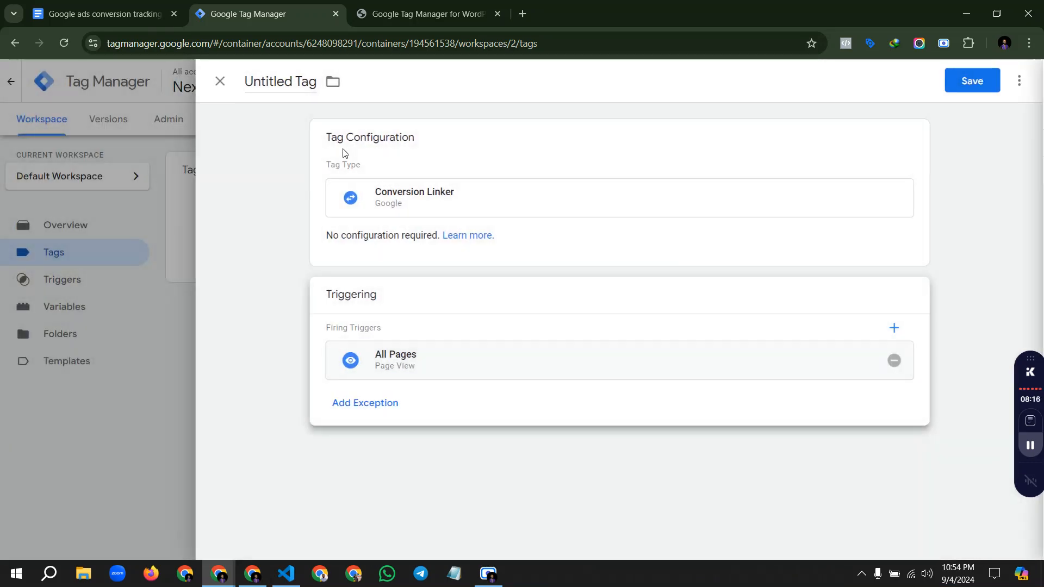
left_click(967, 81)
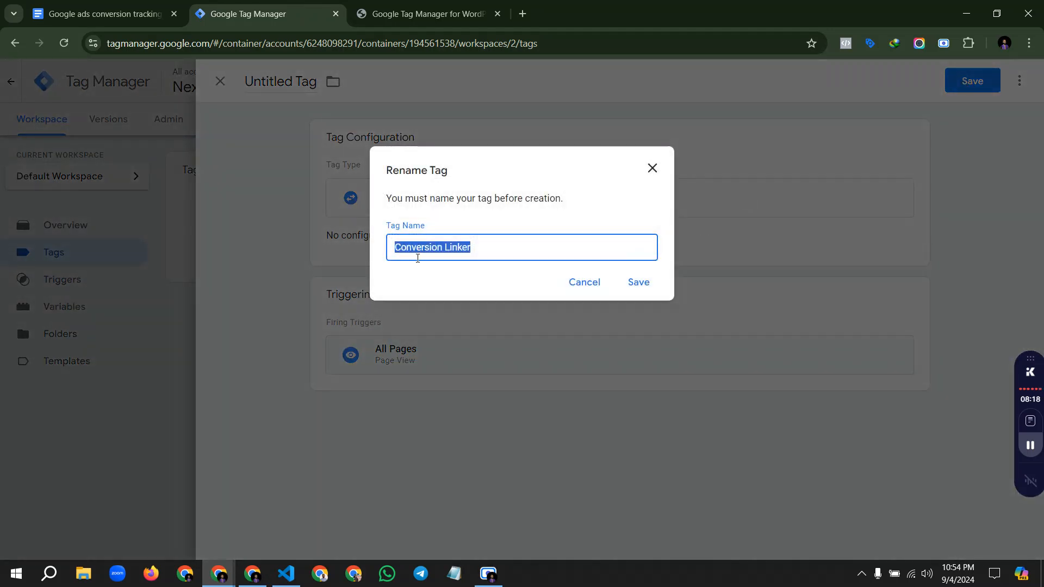
left_click(637, 285)
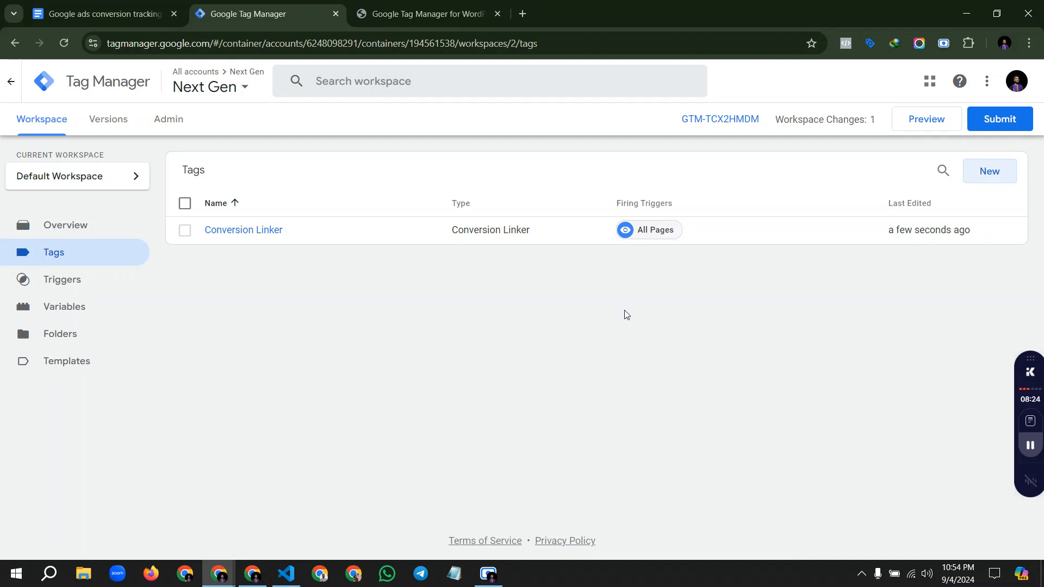
Step: Start another tag with the type Google Ads Conversion Tracking
left_click(980, 173)
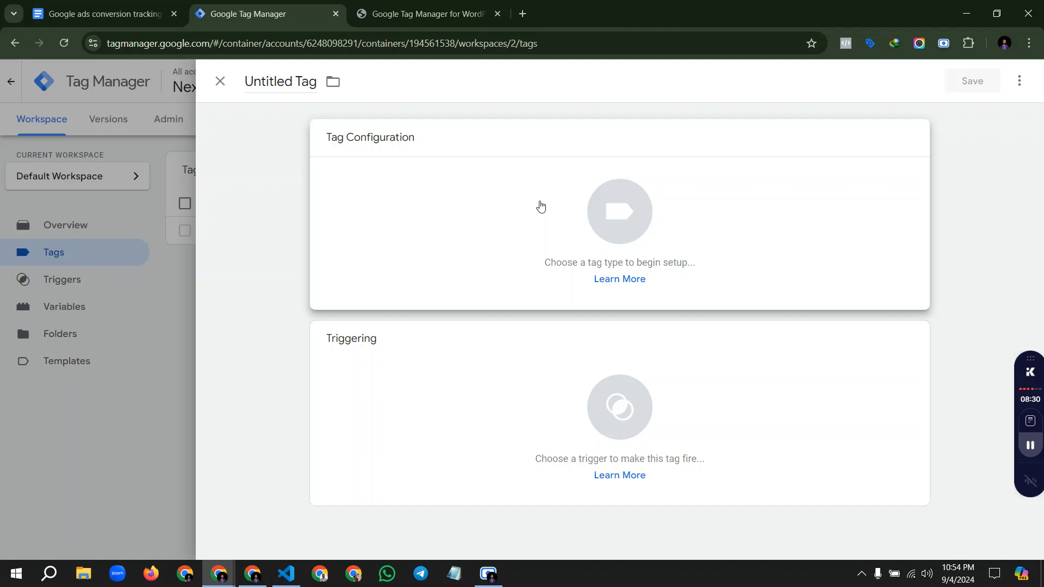
left_click(538, 205)
left_click(729, 247)
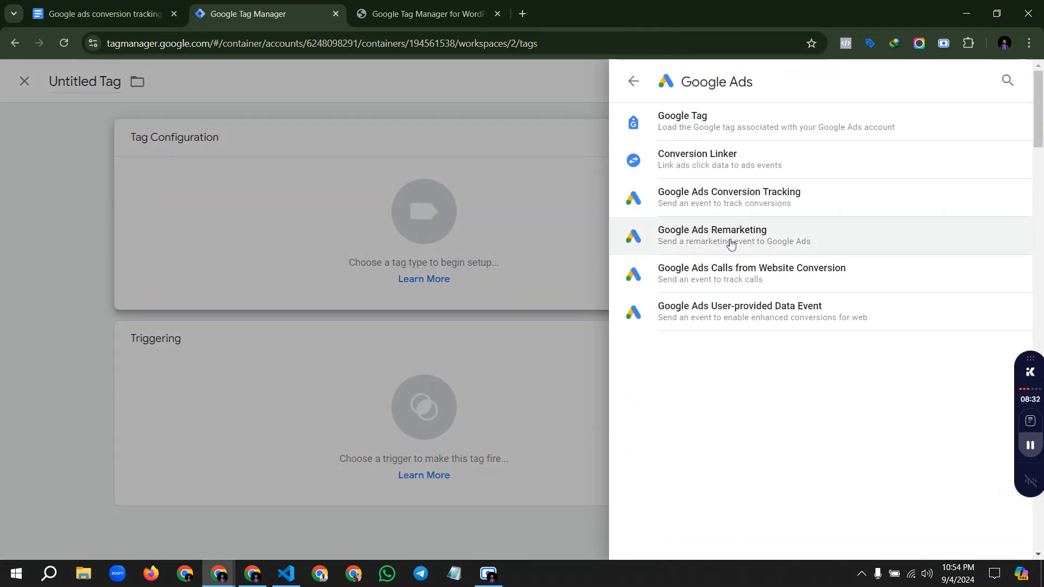
left_click(741, 202)
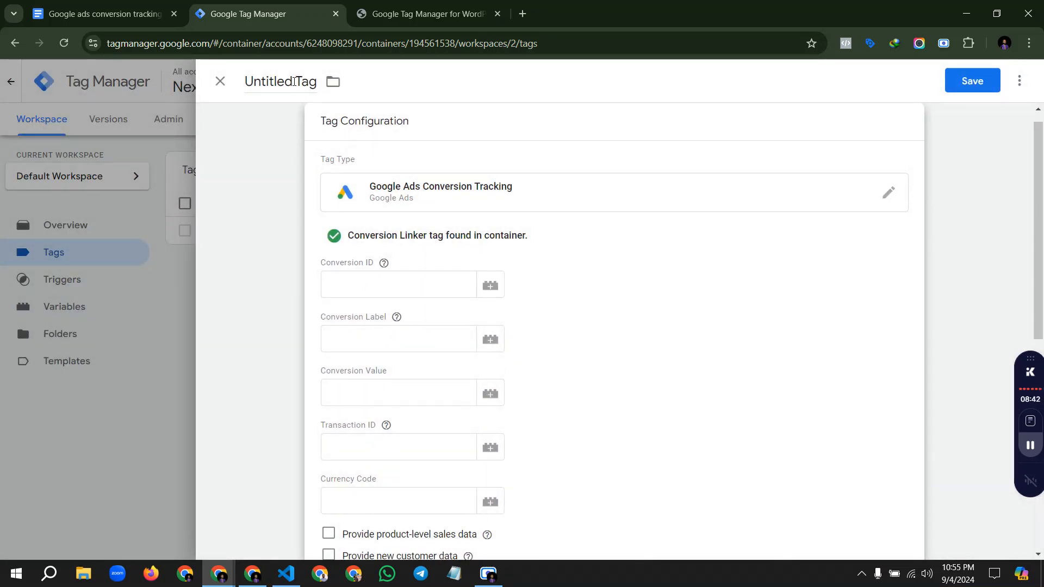
Step: Name the new conversion tracking tag Gads Purchase Tag
left_click_drag(294, 81, 236, 81)
type("G")
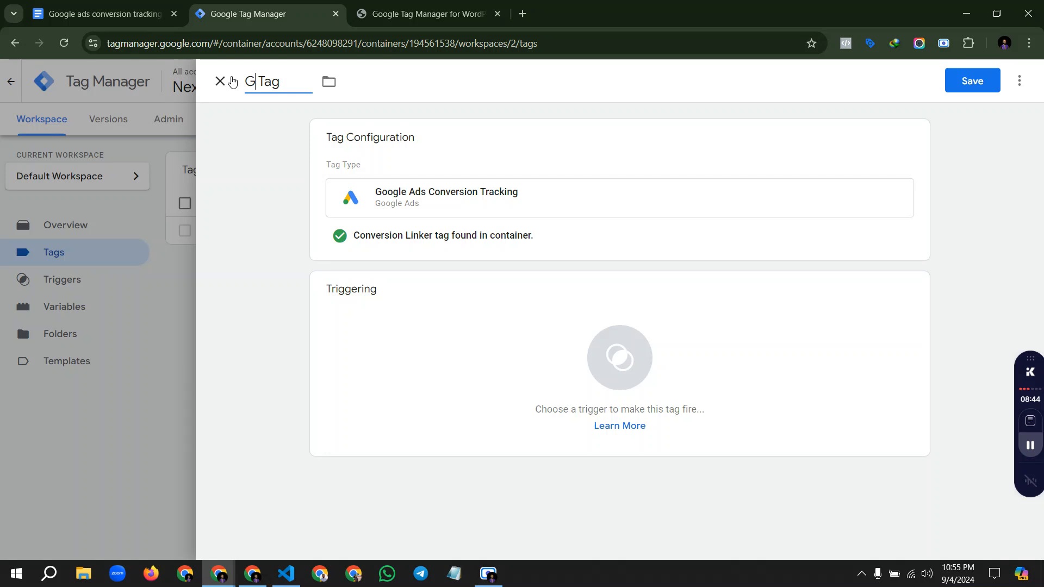
type("ads Purchase")
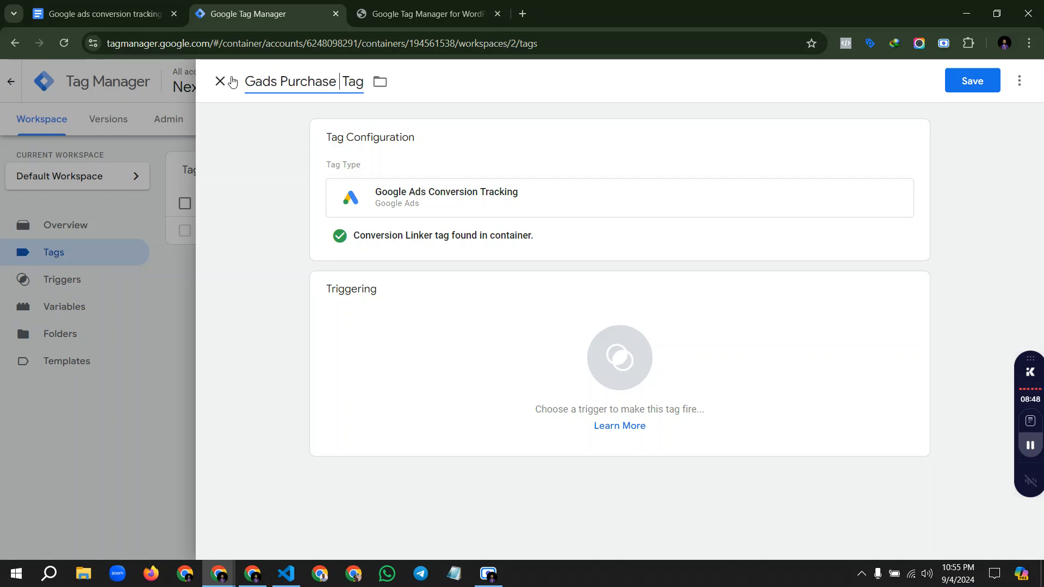
key("BackSpace")
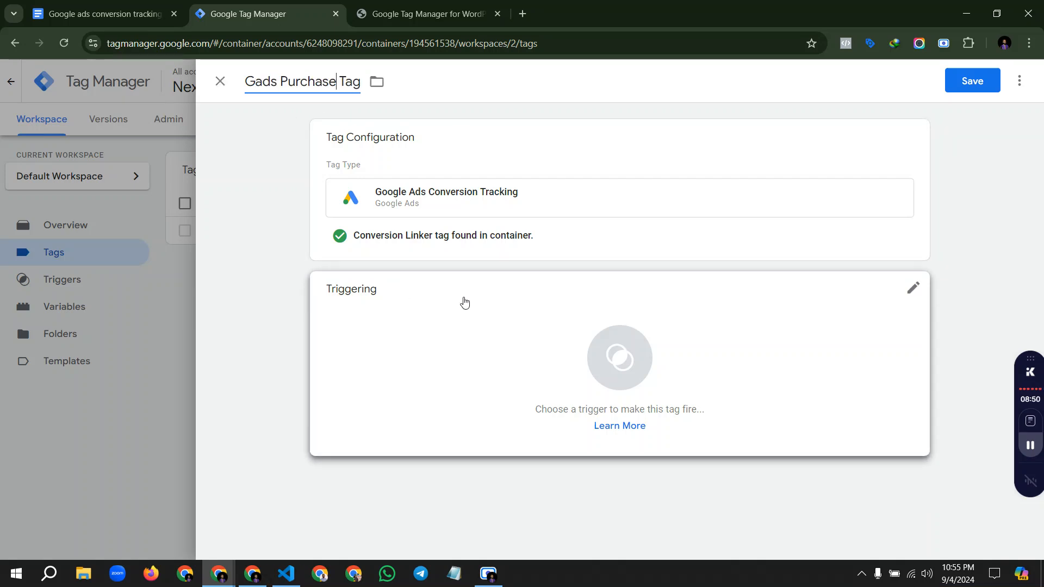
Step: Open the tag configuration and examine its conversion ID, label, value, transaction ID and currency code fields and the remaining options
left_click(490, 235)
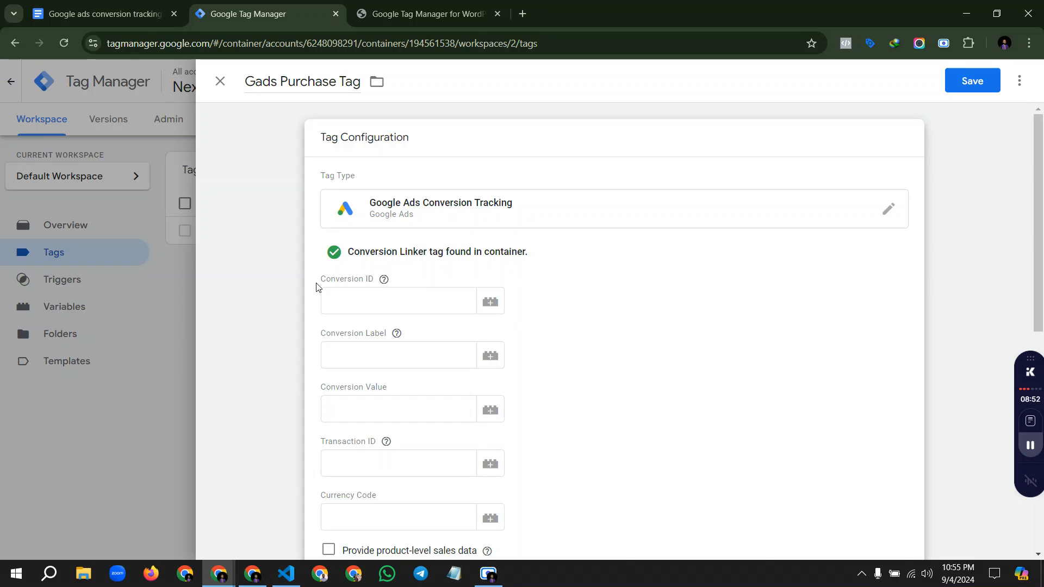
scroll(387, 354, "down", 1)
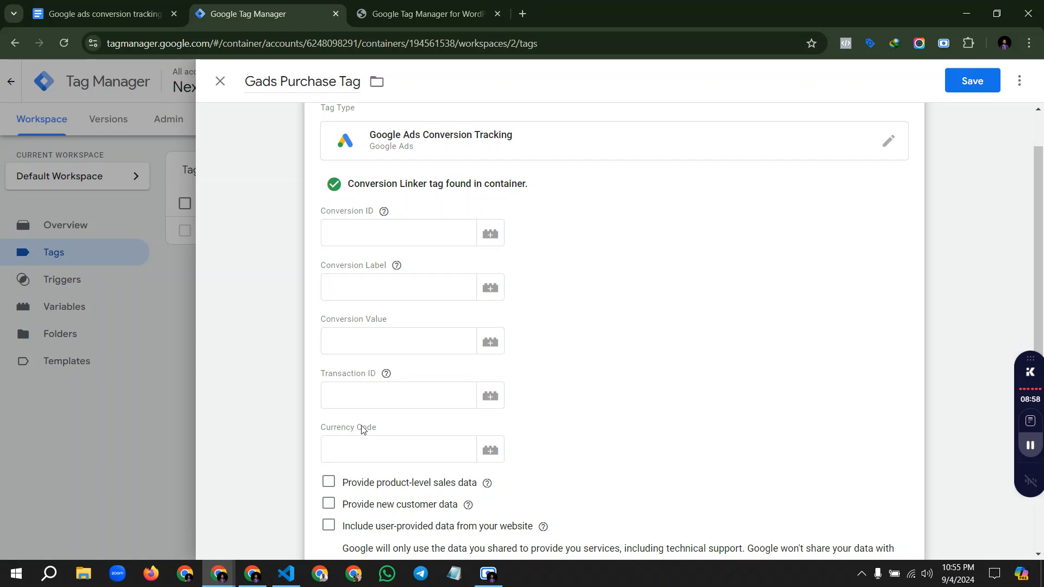
scroll(373, 445, "down", 1)
scroll(345, 438, "up", 1)
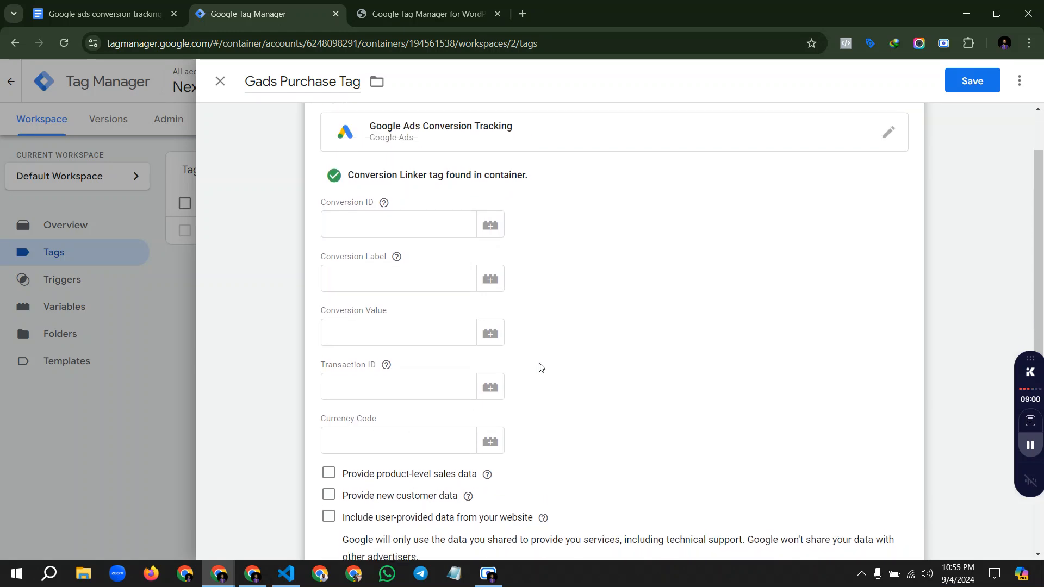
scroll(538, 366, "down", 4)
scroll(533, 373, "down", 2)
scroll(532, 371, "up", 6)
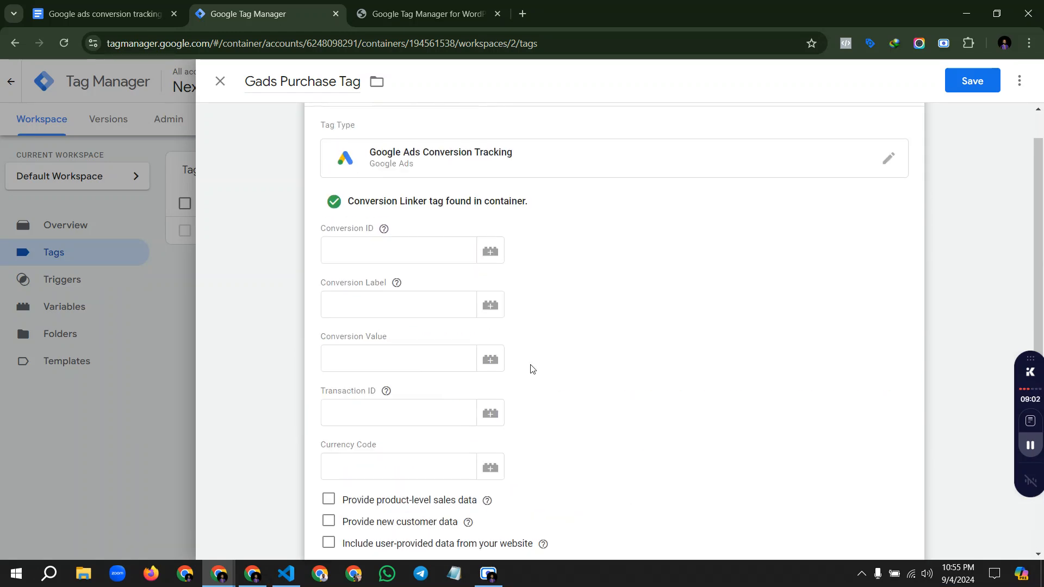
scroll(531, 369, "up", 1)
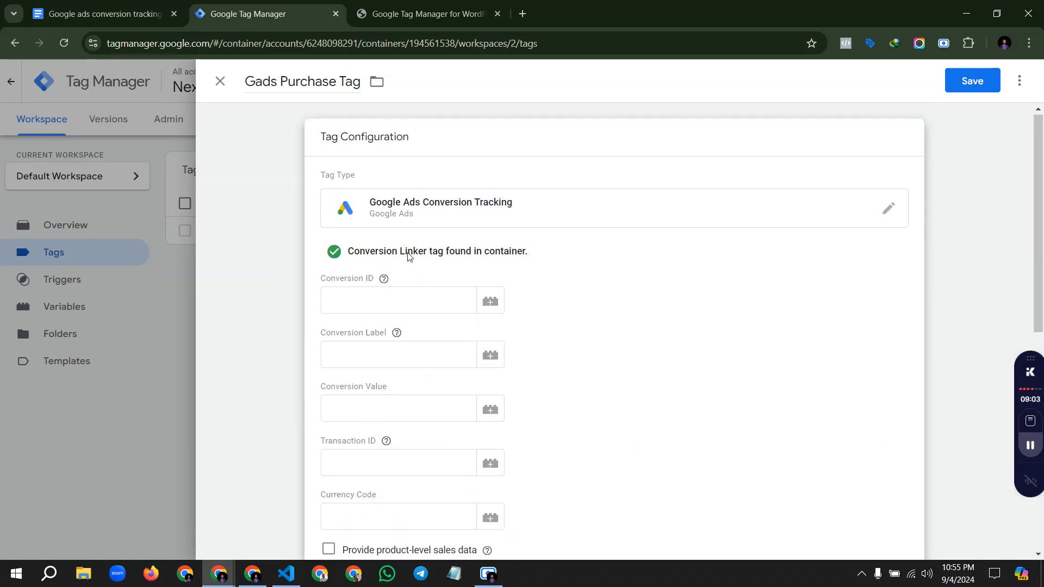
Step: Fill in the copied Google Ads conversion ID and conversion label in the Gads Purchase Tag
left_click(382, 301)
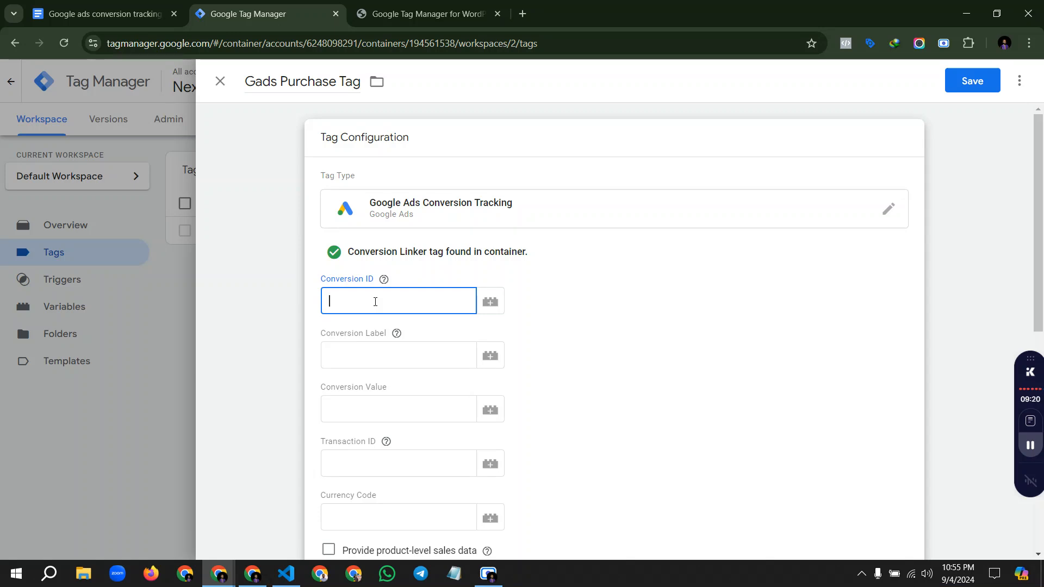
key("super+v")
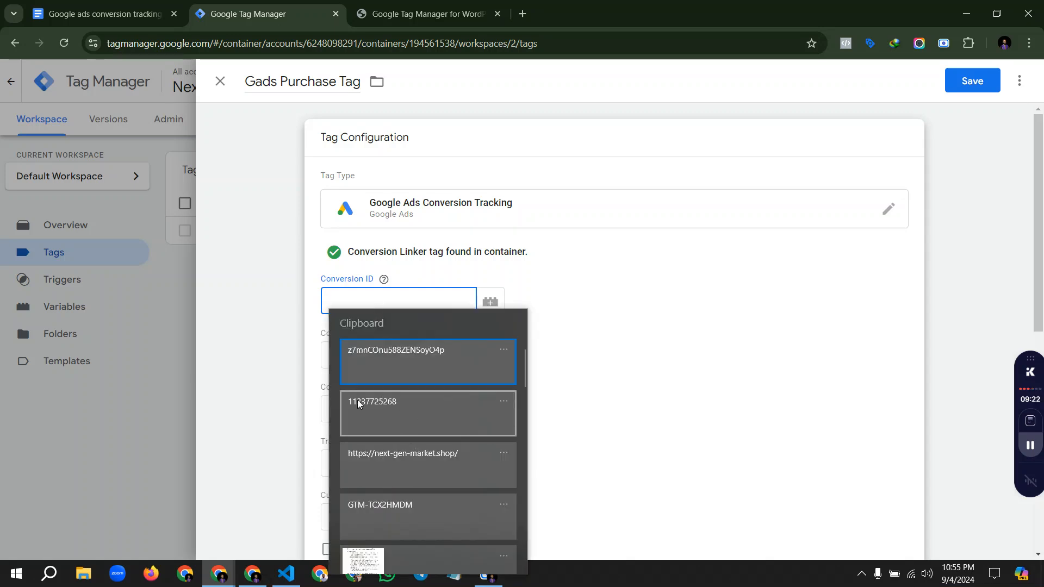
left_click(413, 415)
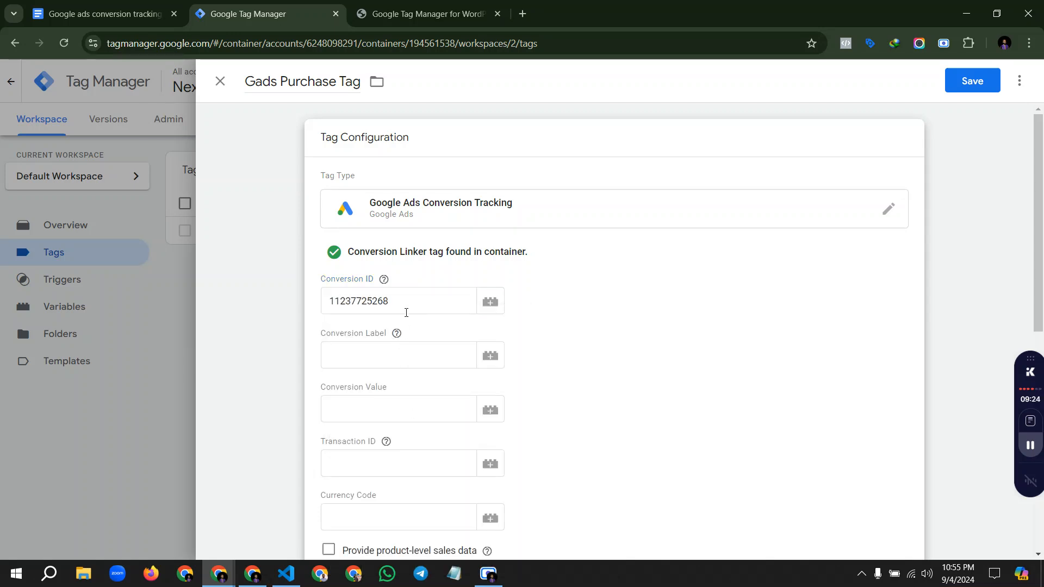
left_click(387, 356)
key("super+v")
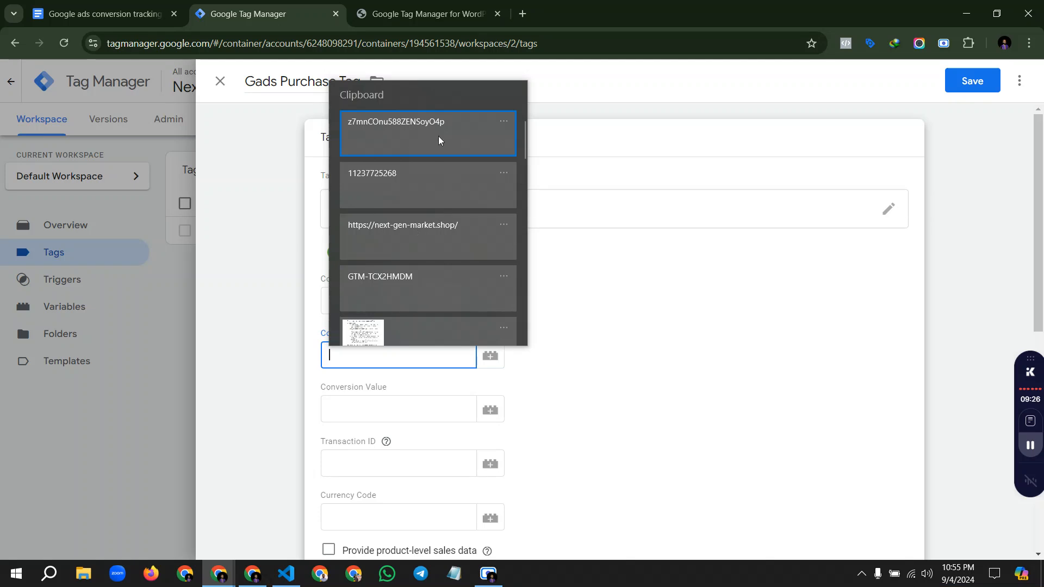
left_click(425, 129)
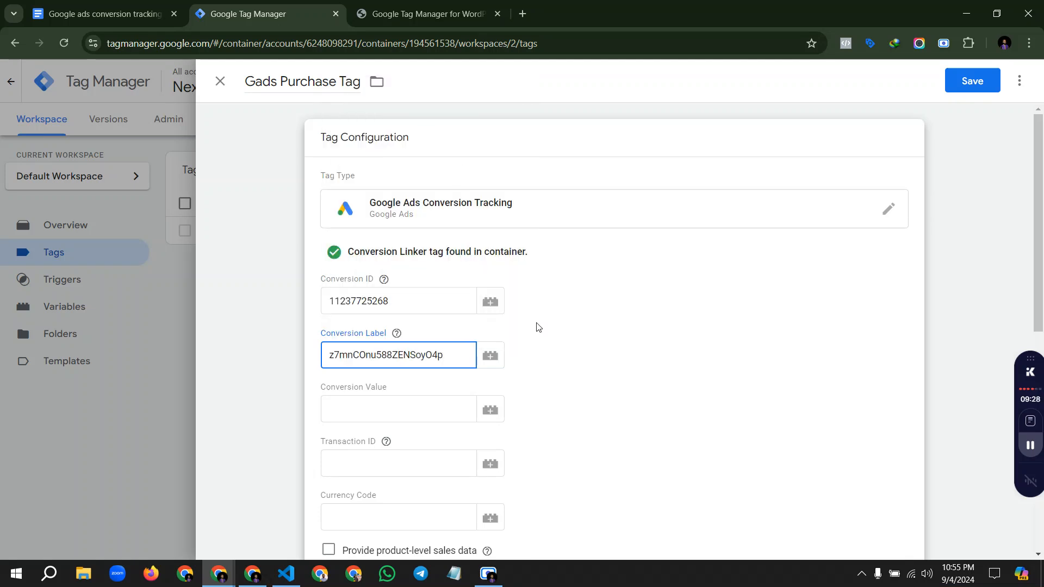
Step: Examine the conversion value, transaction ID and currency code fields, the remaining options and the triggering section of the tag
scroll(538, 326, "down", 3)
left_click(391, 272)
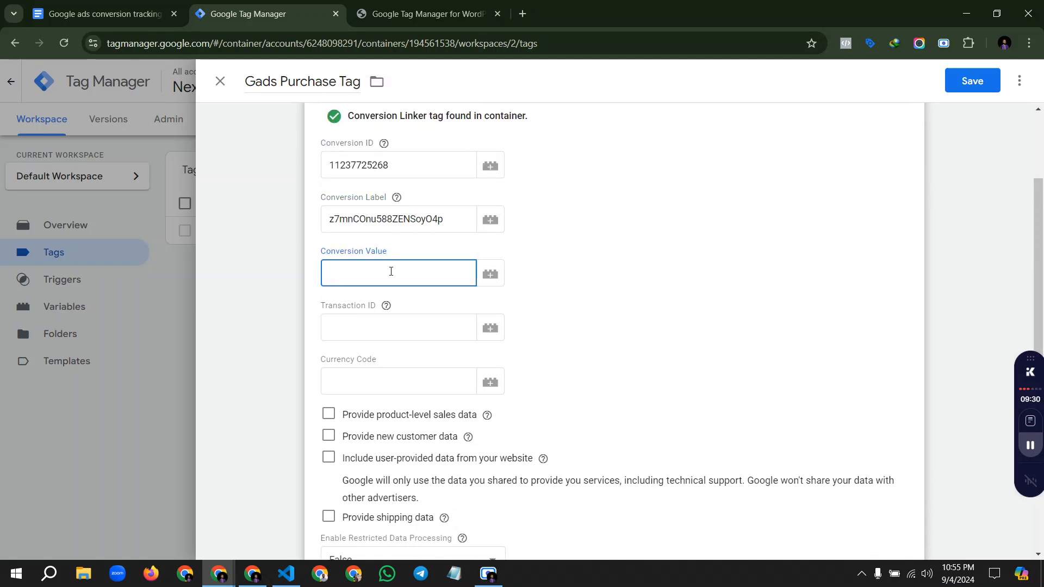
left_click(392, 300)
scroll(513, 338, "down", 5)
scroll(538, 338, "down", 1)
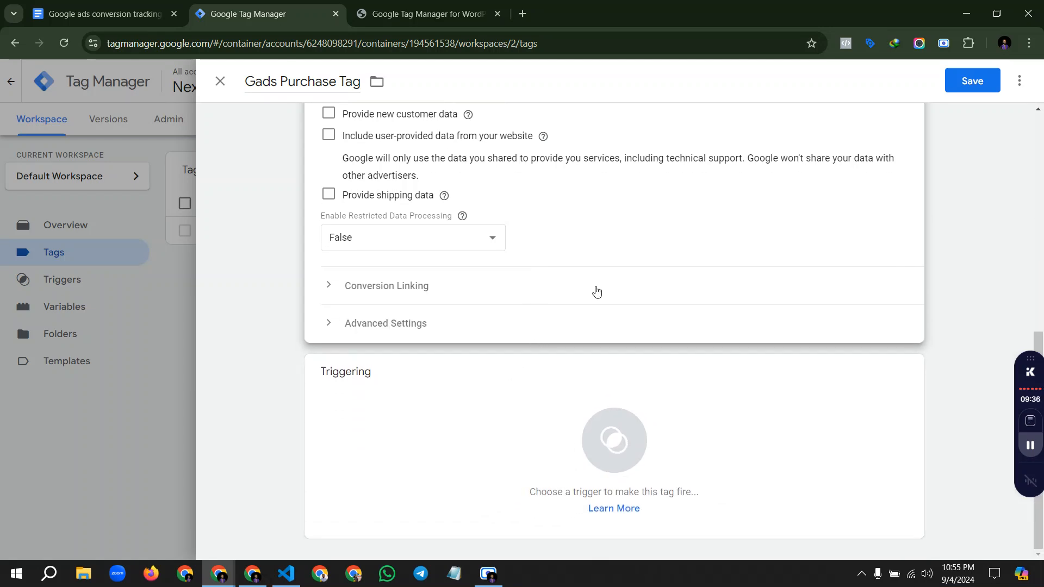
scroll(596, 292, "up", 8)
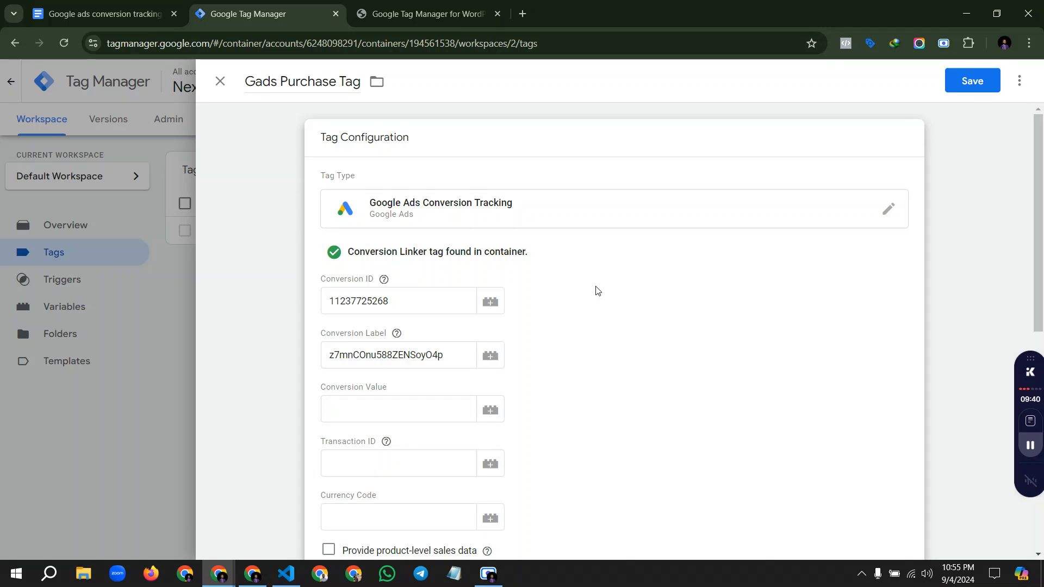
scroll(598, 294, "down", 8)
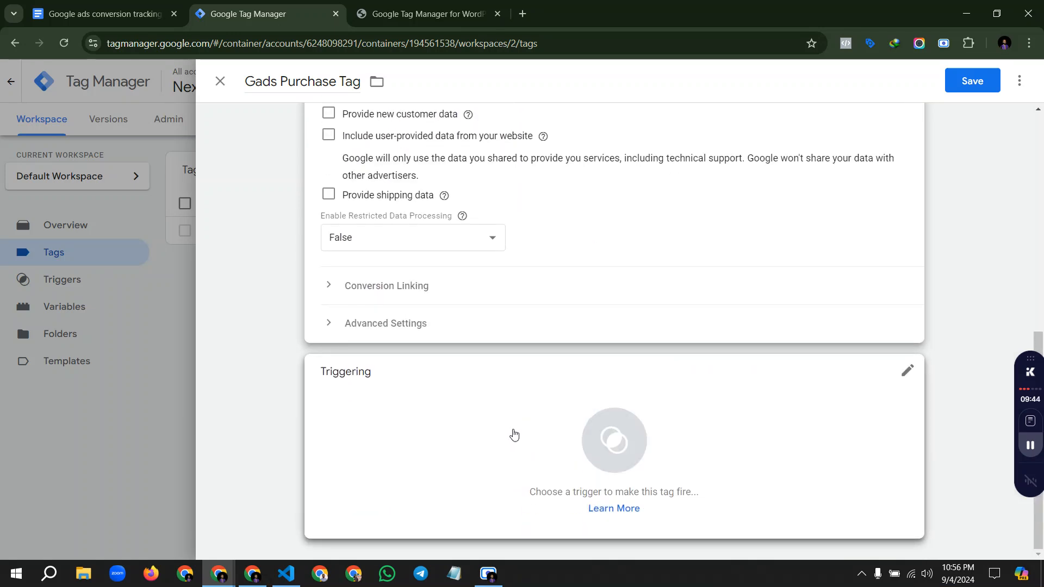
scroll(573, 329, "up", 2)
scroll(573, 330, "up", 6)
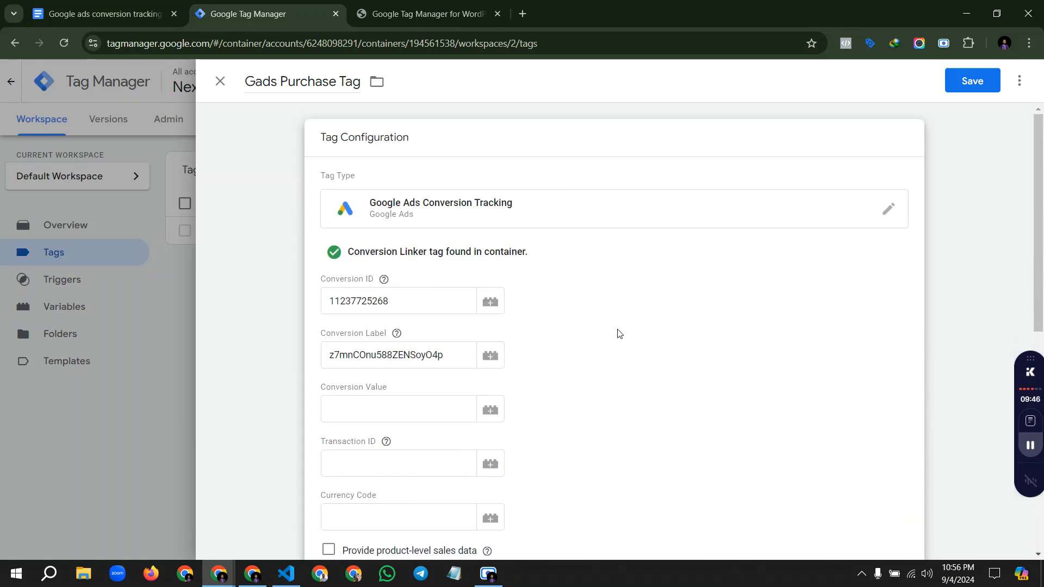
scroll(543, 351, "down", 7)
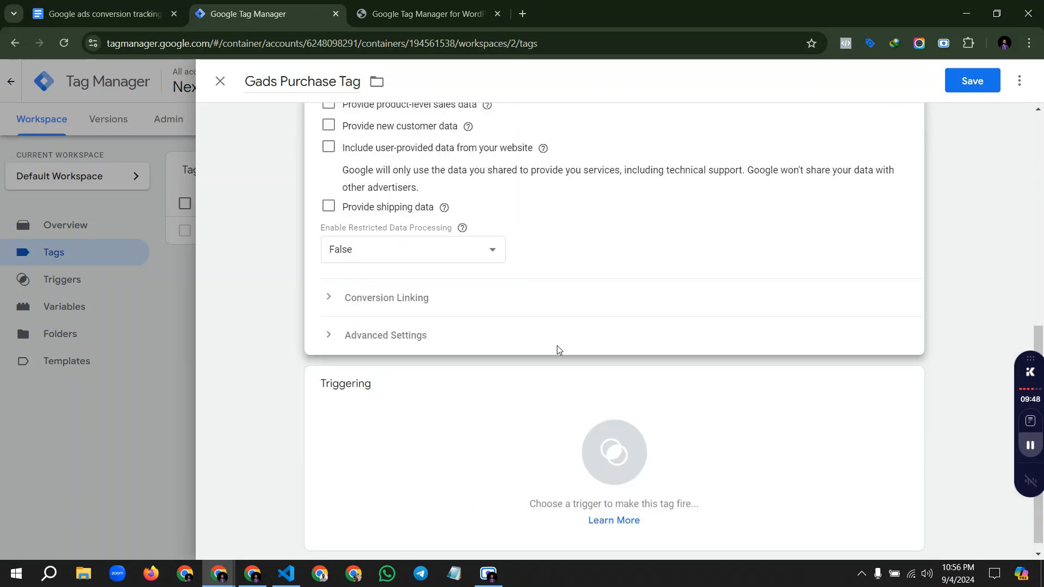
scroll(557, 349, "up", 7)
Step: Try to save the Gads Purchase Tag, view the available triggers, and discard the tag without choosing one
left_click(967, 84)
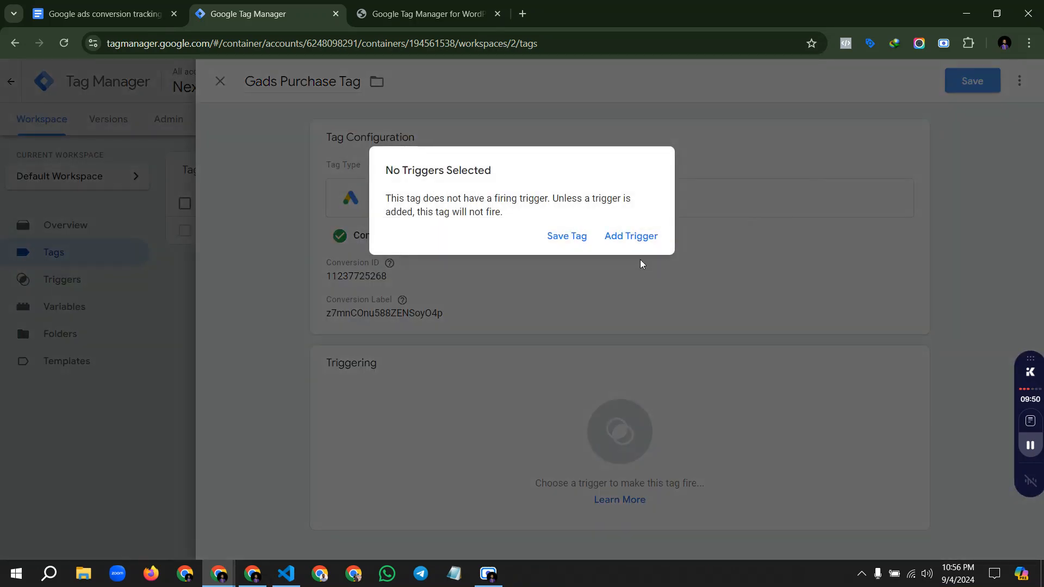
left_click(629, 240)
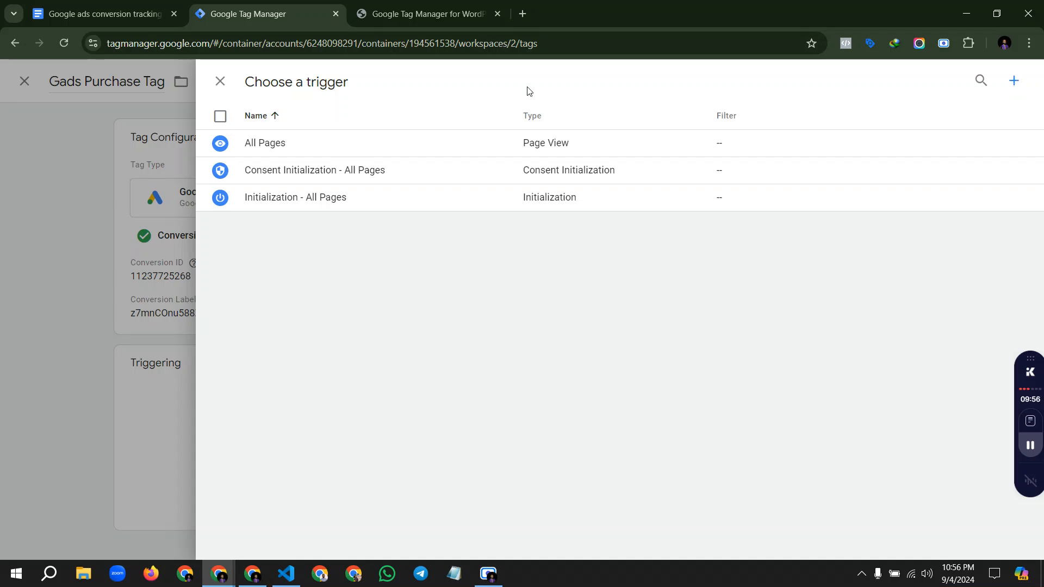
left_click(219, 82)
left_click(219, 82)
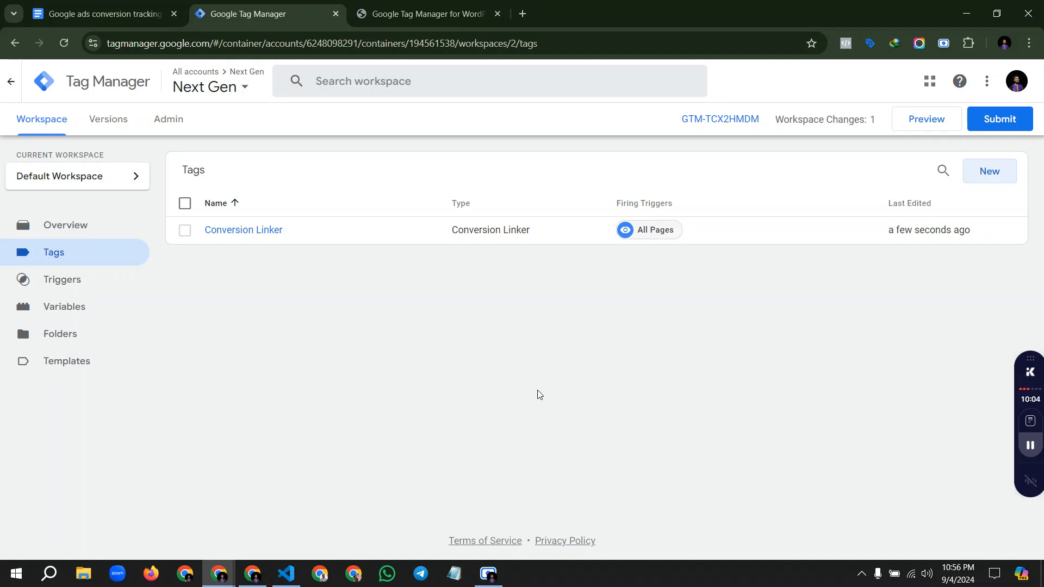
left_click(862, 575)
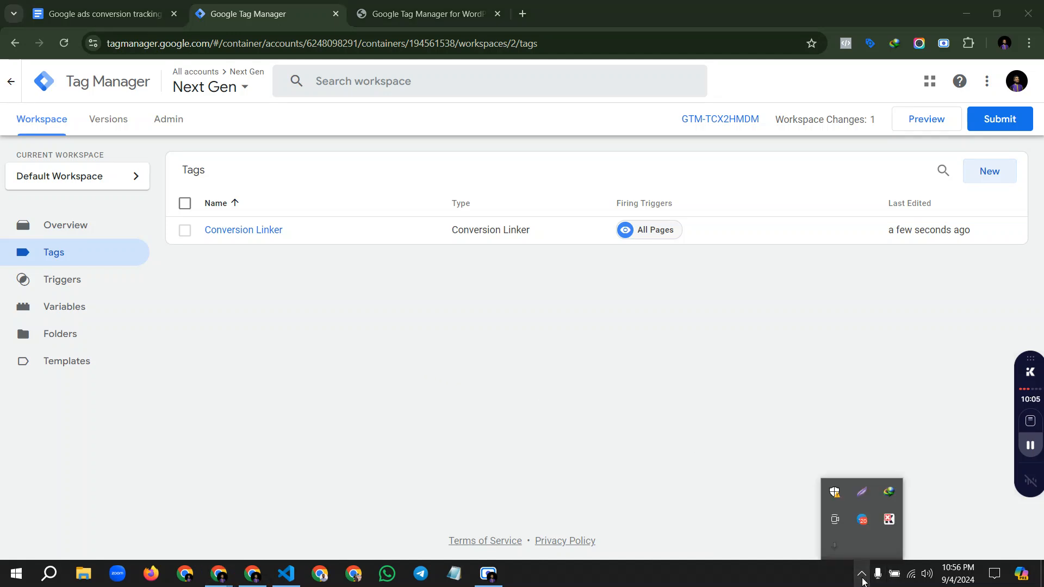
left_click(835, 546)
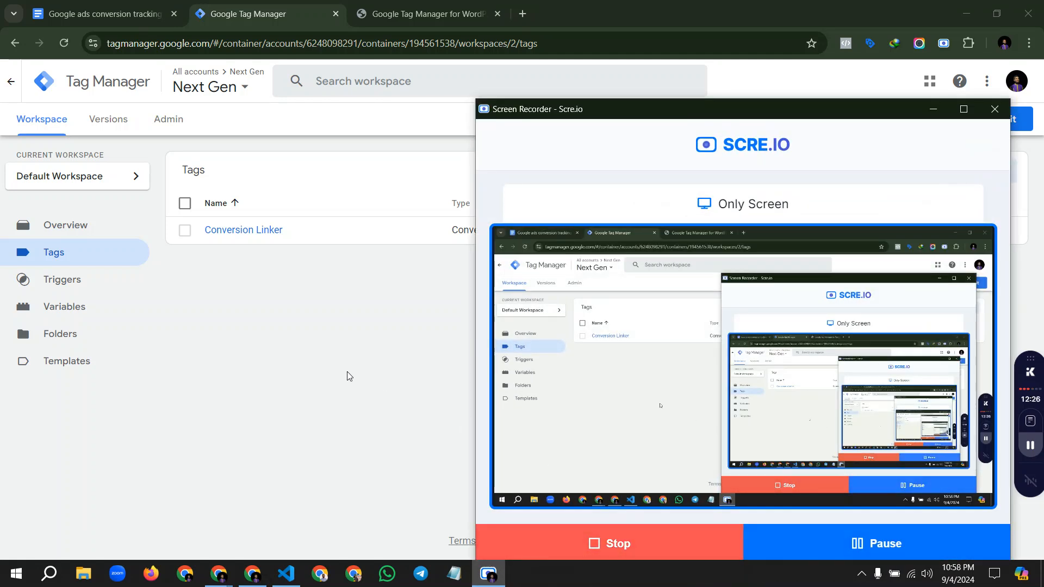
left_click(349, 376)
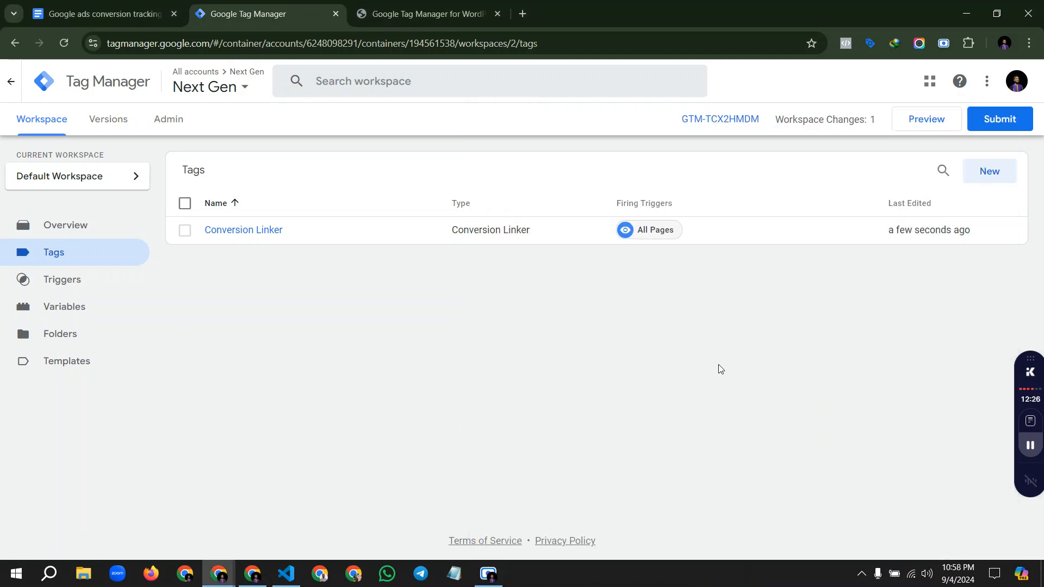
Step: Create a new tag in the workspace with the type Google Ads Conversion Tracking
left_click(987, 176)
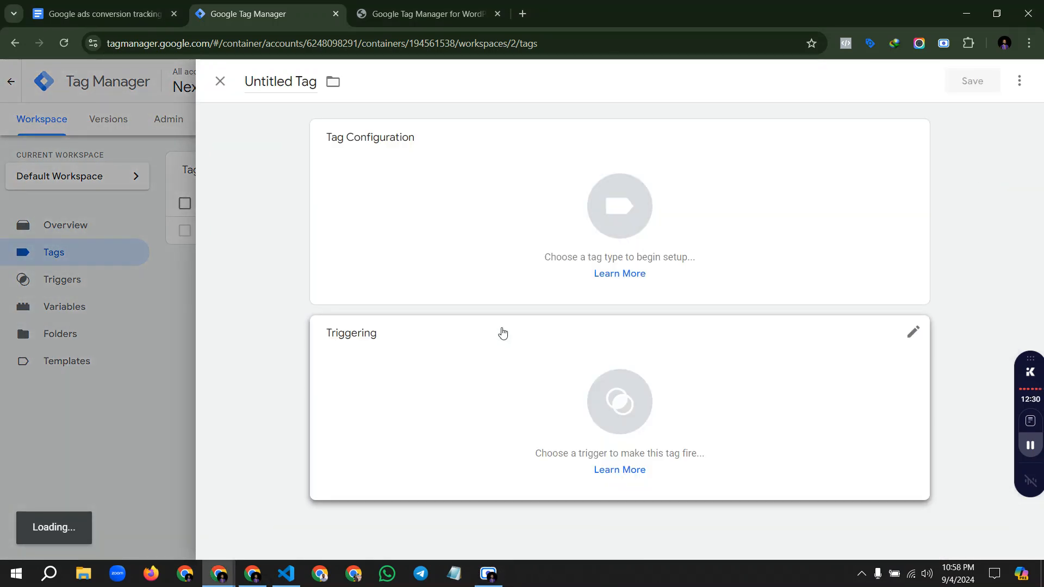
left_click(546, 209)
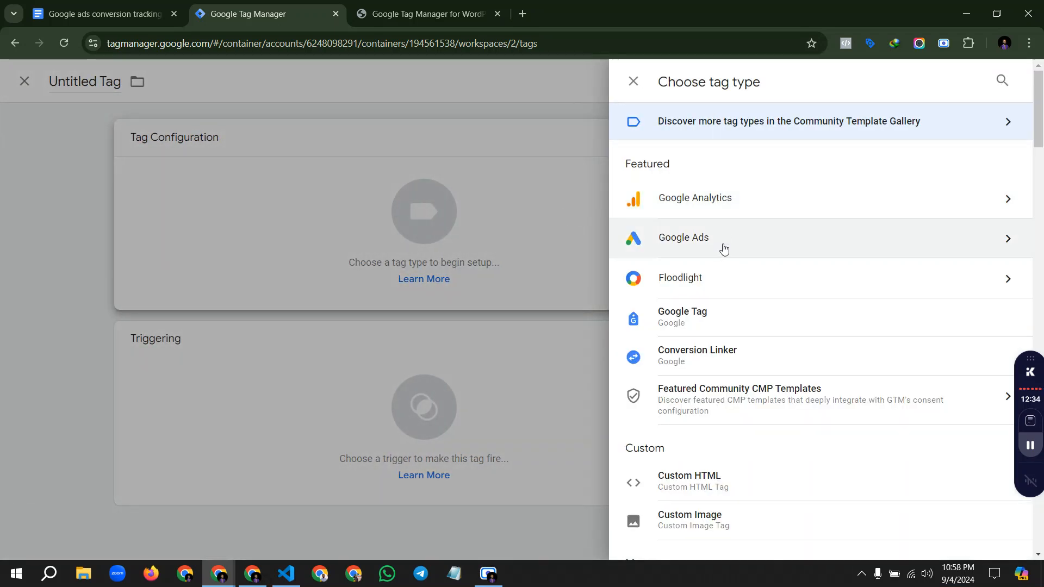
left_click(723, 248)
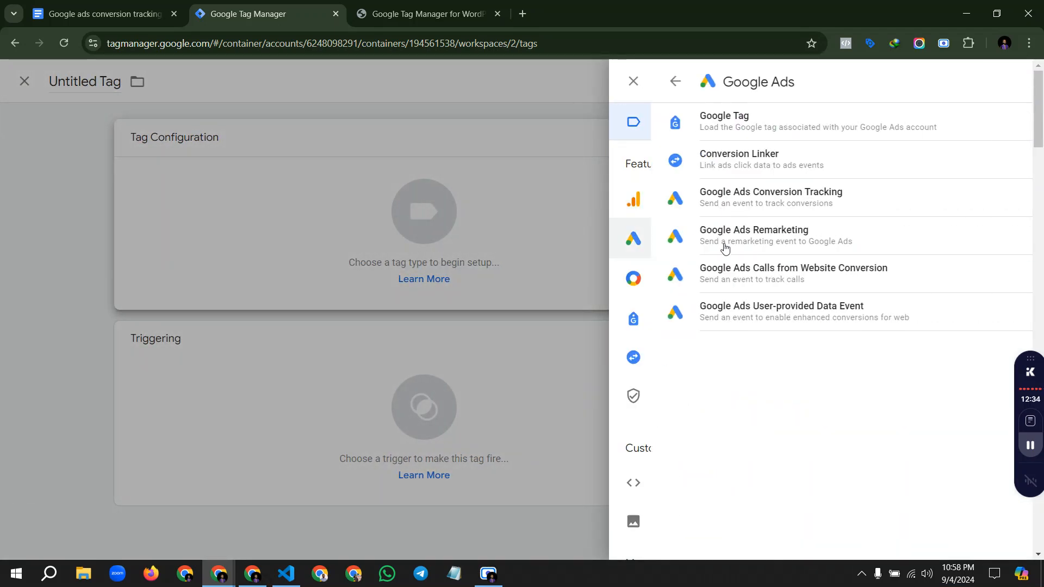
left_click(748, 203)
scroll(598, 245, "down", 1)
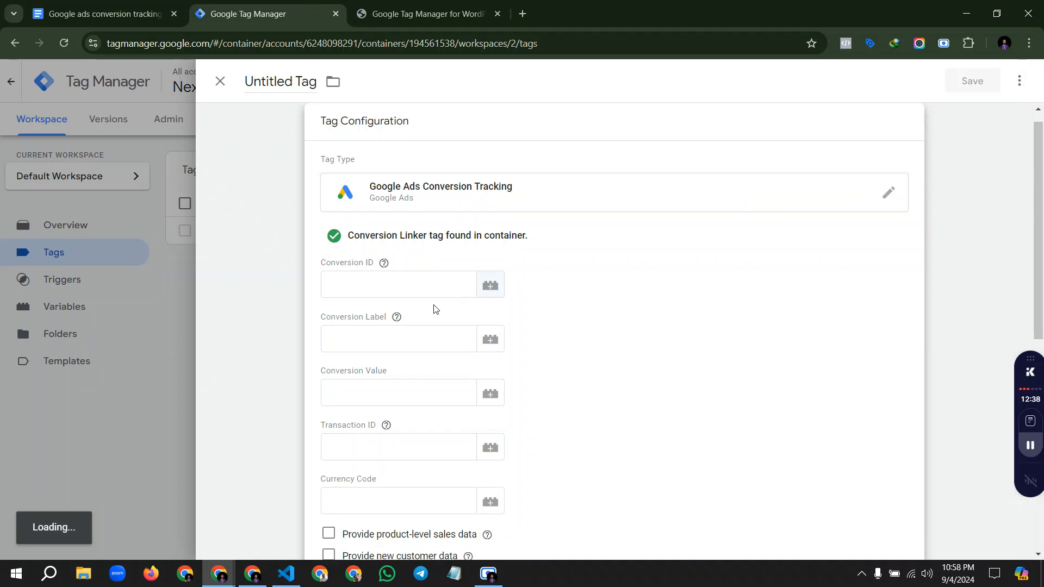
Step: Enter the copied Google Ads conversion ID and conversion label in the new conversion tracking tag
left_click(371, 285)
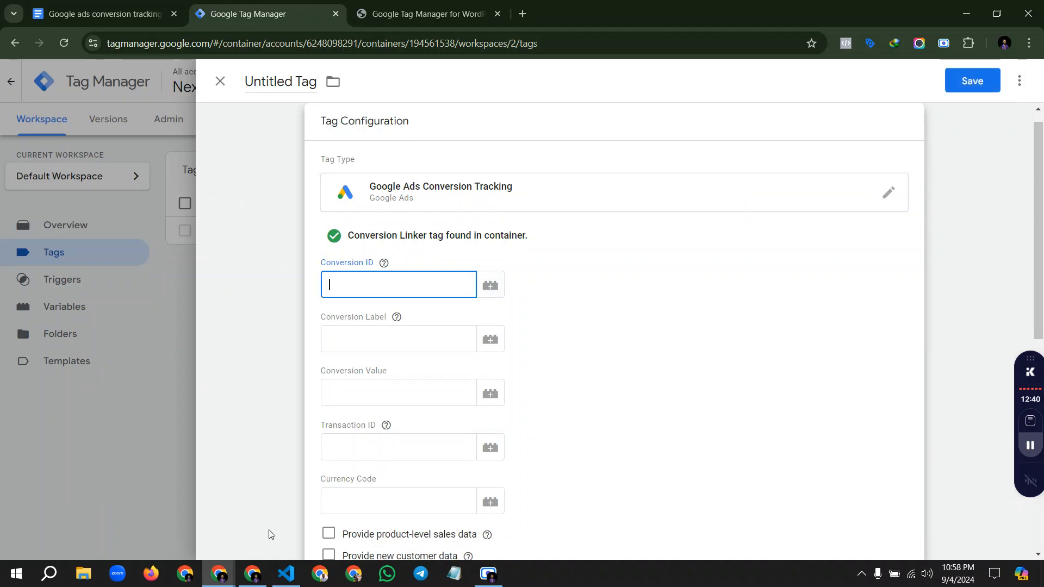
key("super+v")
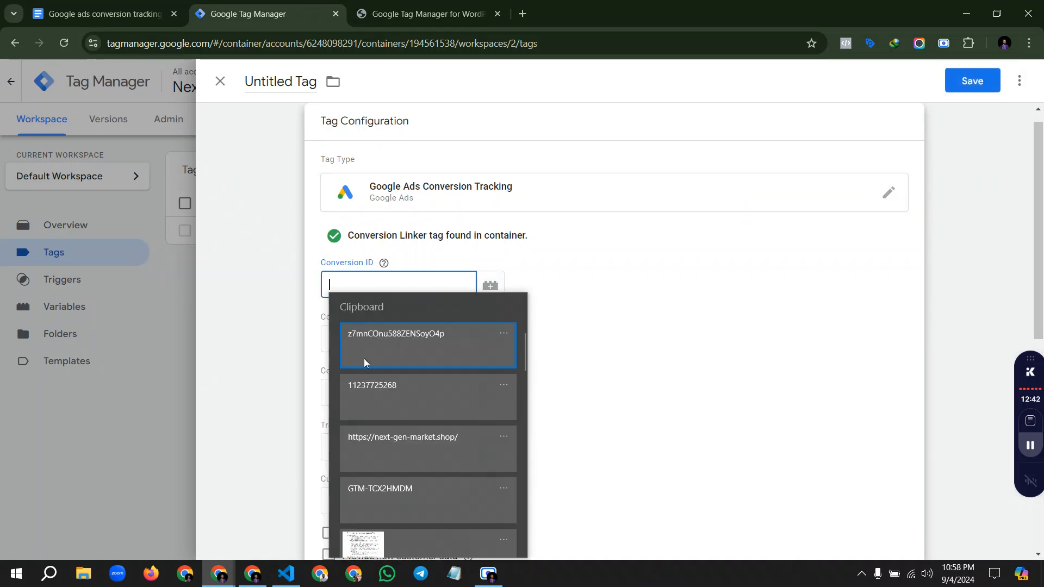
left_click(400, 397)
left_click(392, 345)
key("super+v")
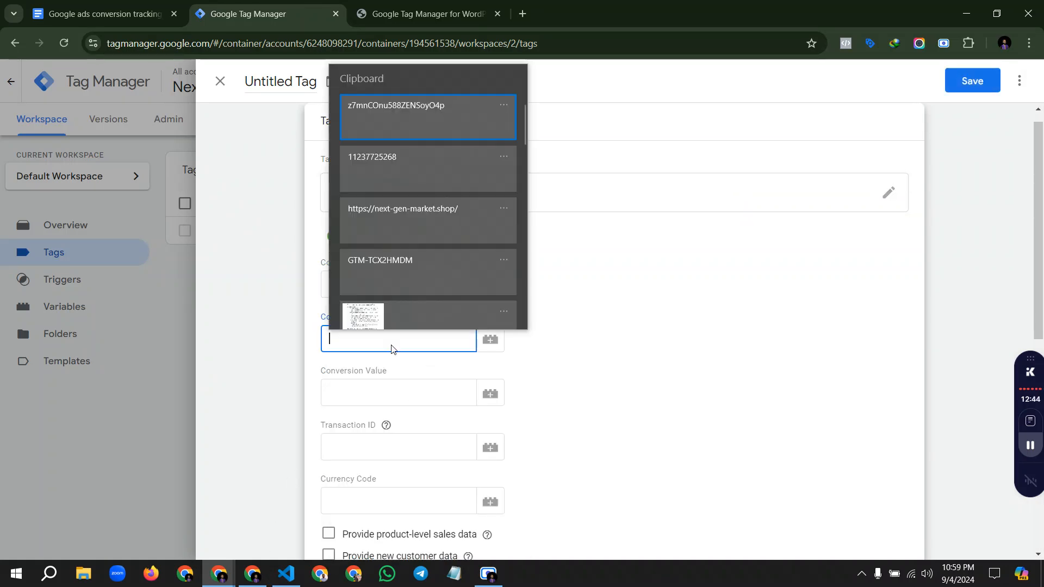
left_click(416, 117)
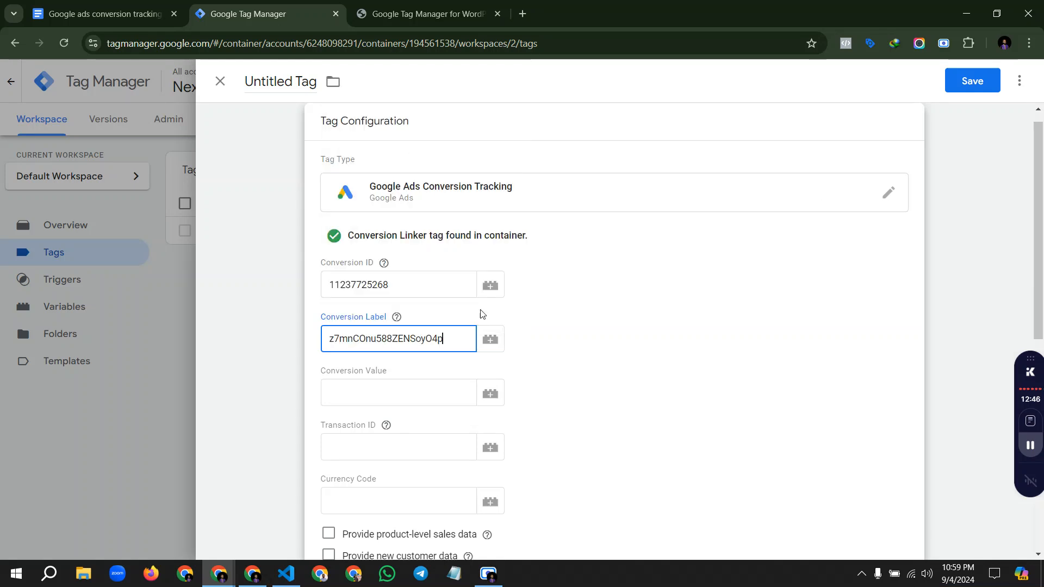
Step: Start a new firing trigger for the tag with the trigger type Custom Event
scroll(506, 326, "down", 3)
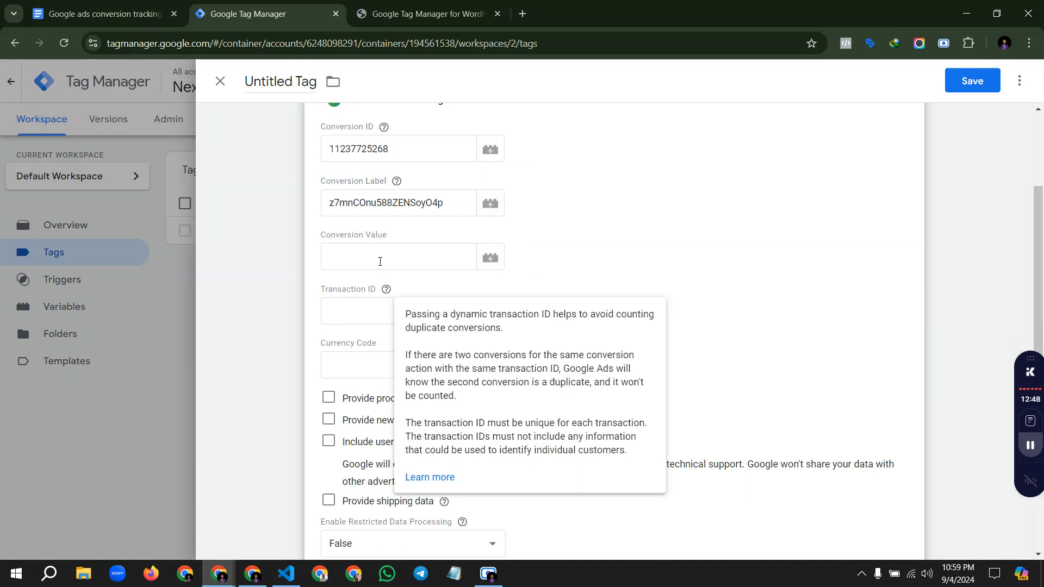
scroll(368, 356, "down", 6)
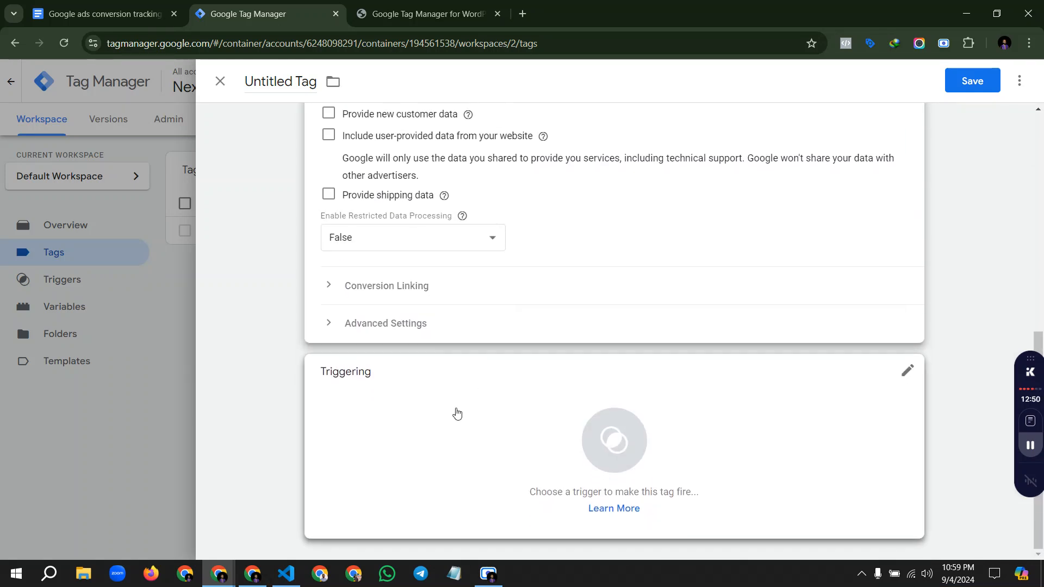
left_click(538, 421)
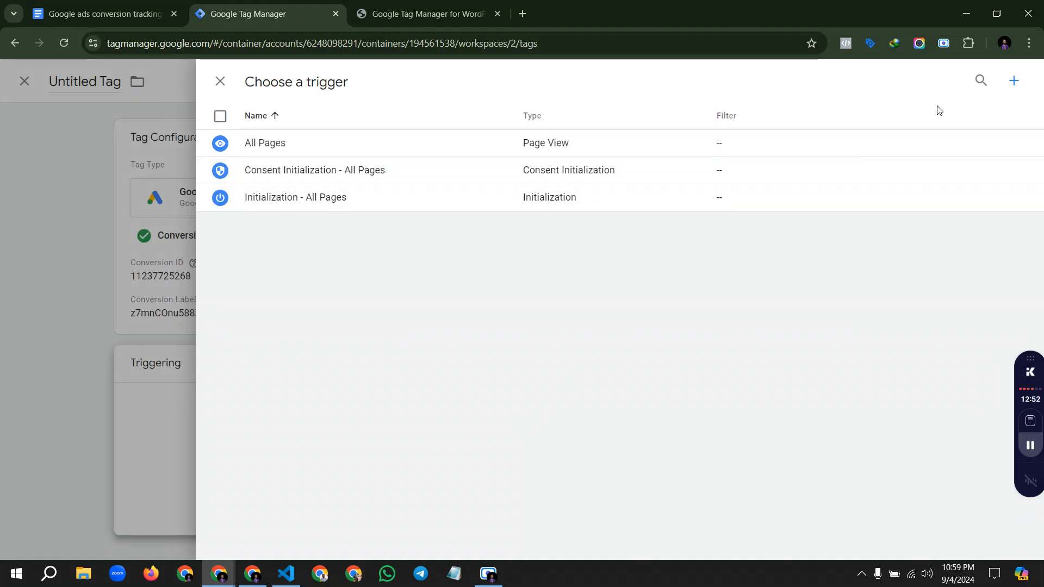
left_click(1012, 81)
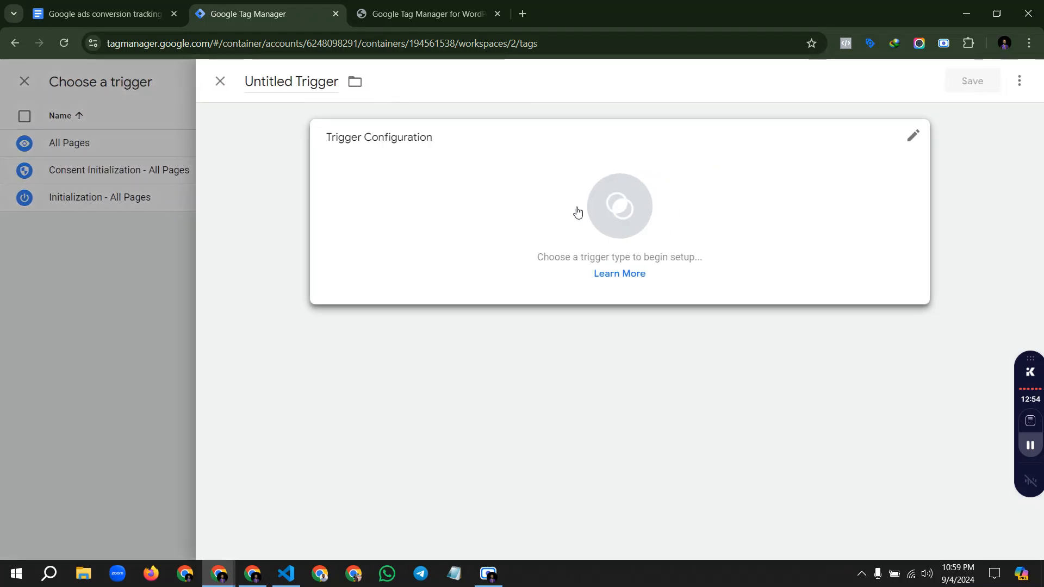
left_click(523, 217)
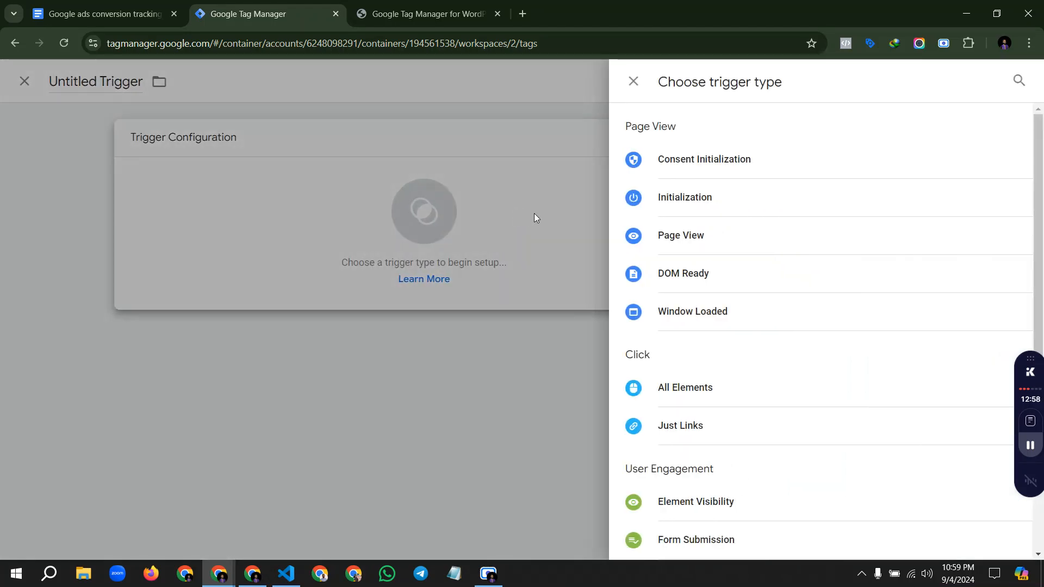
scroll(708, 354, "down", 3)
scroll(708, 364, "down", 2)
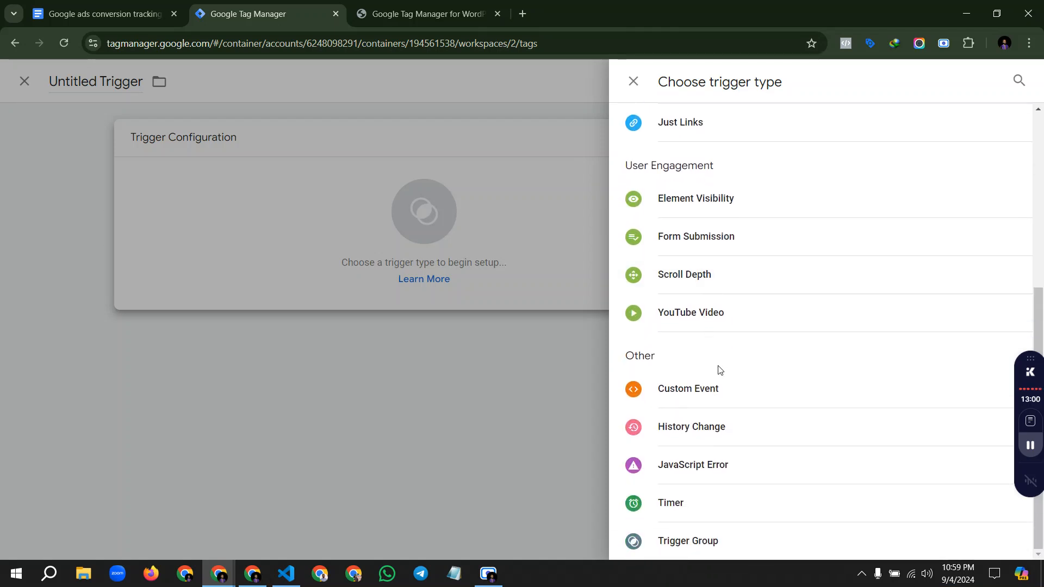
left_click(687, 388)
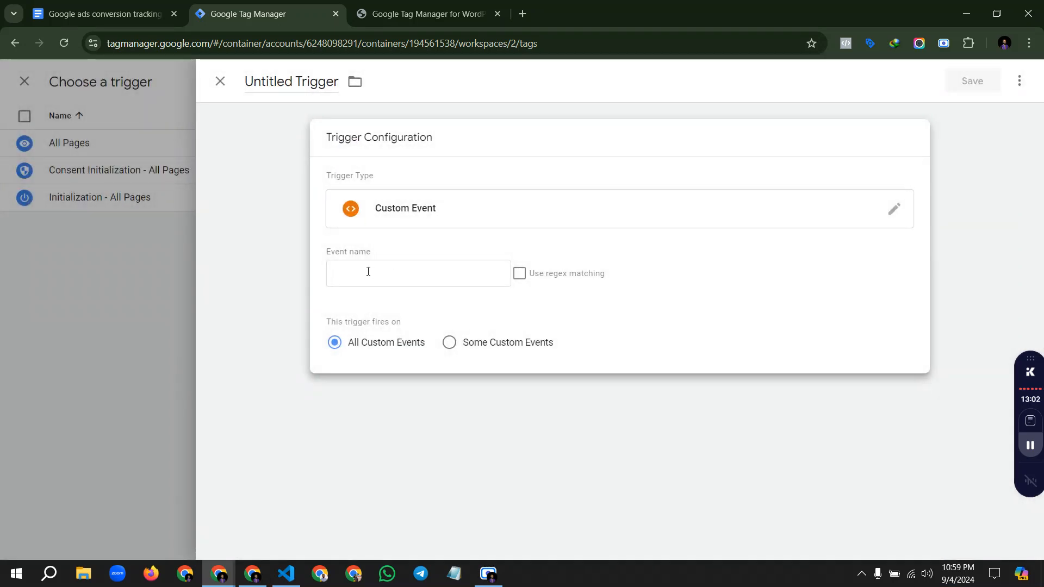
Step: Set the custom event trigger's event name to purchase and save it as Purchase Trigger
left_click(366, 272)
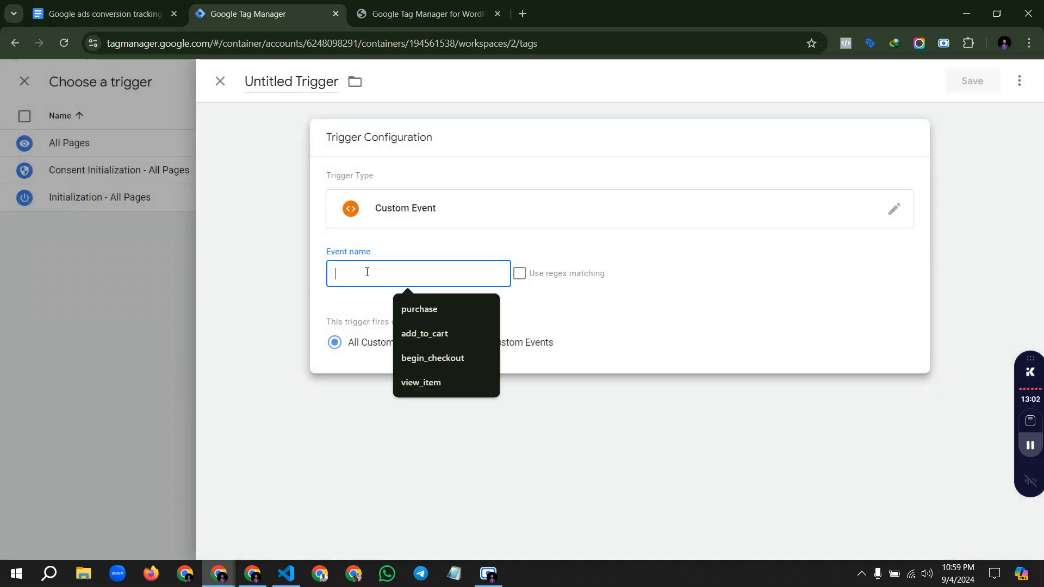
left_click(402, 308)
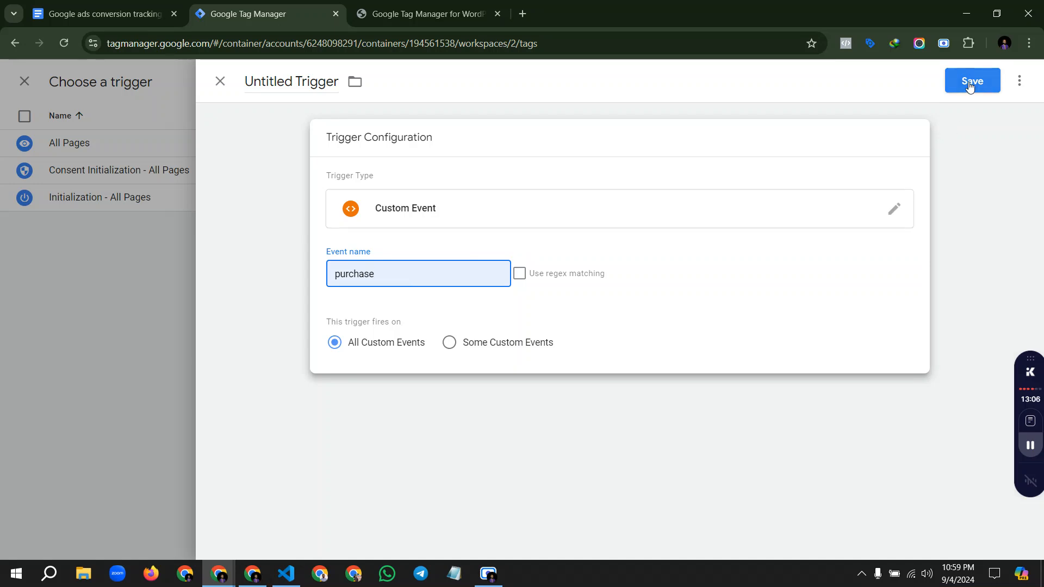
left_click(969, 83)
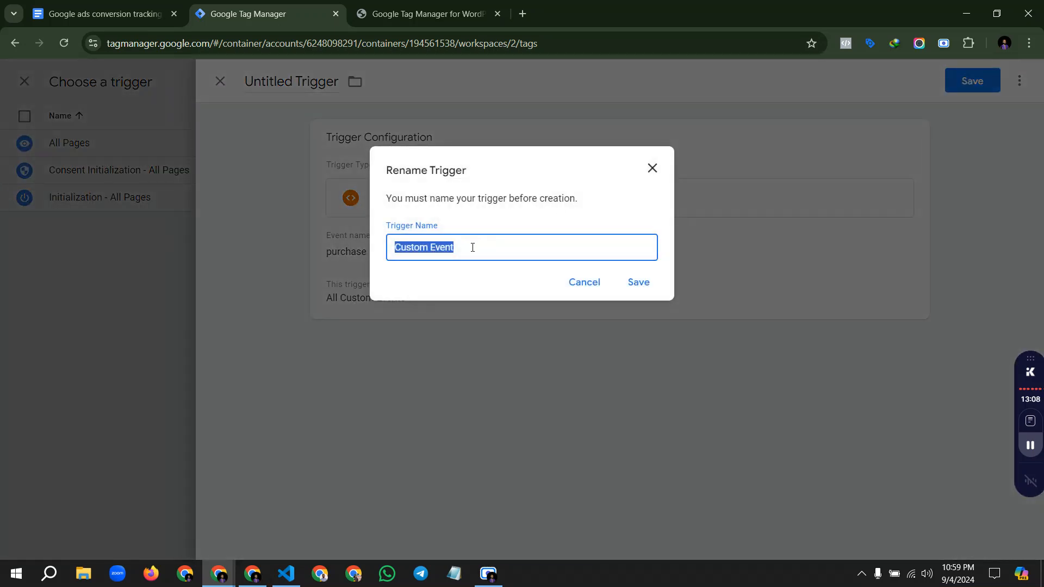
type("Purch")
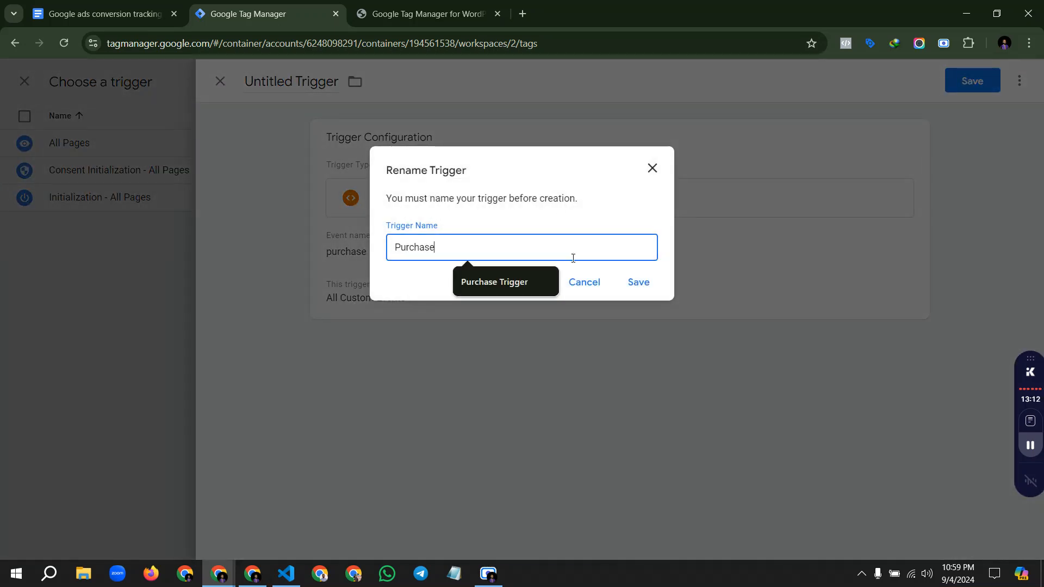
type("ase")
key("Down")
key("Return")
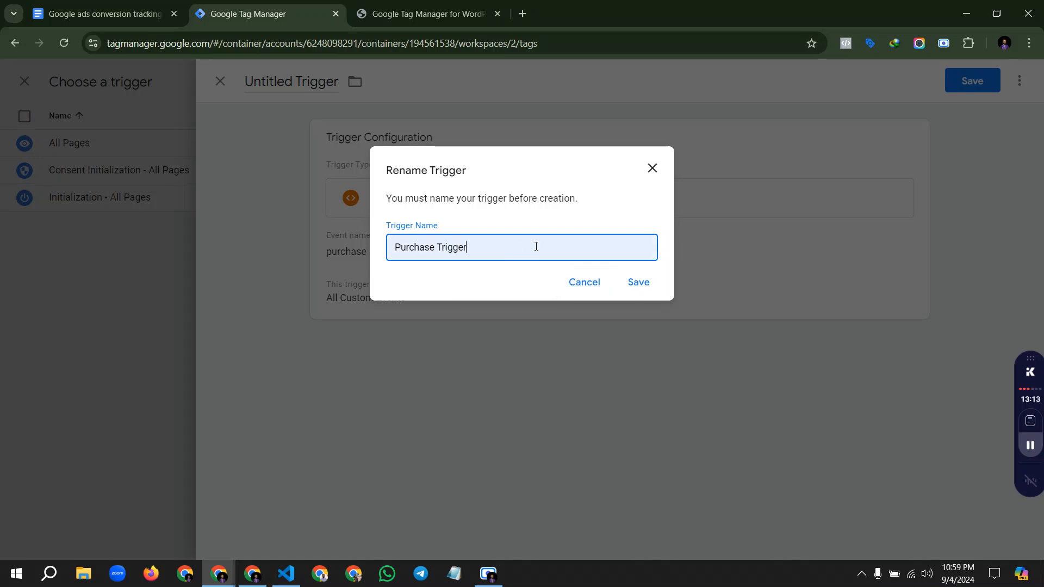
left_click(638, 283)
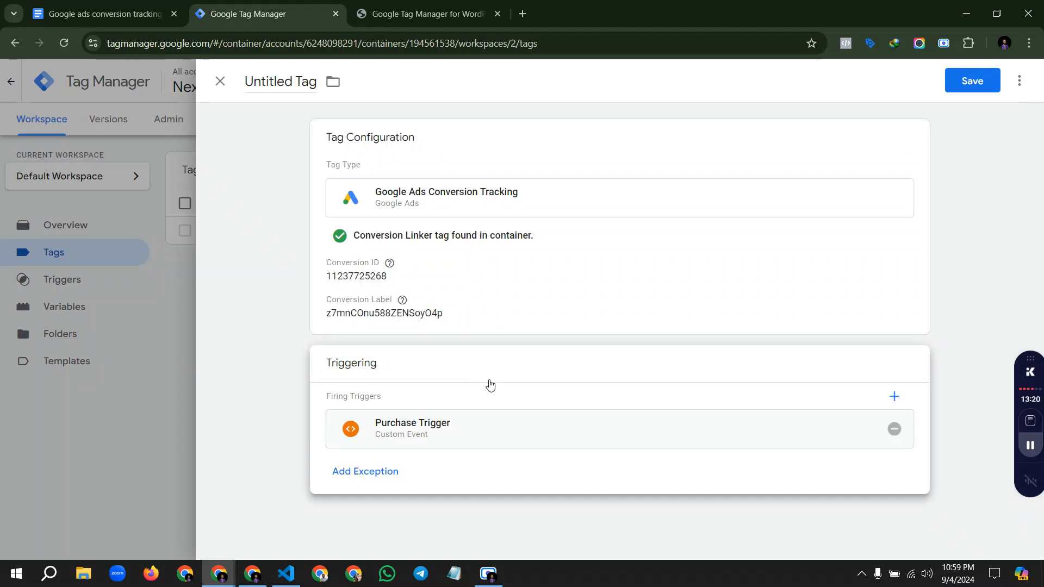
Step: Save the conversion tracking tag under the name Gads Purchase Tag
left_click(972, 81)
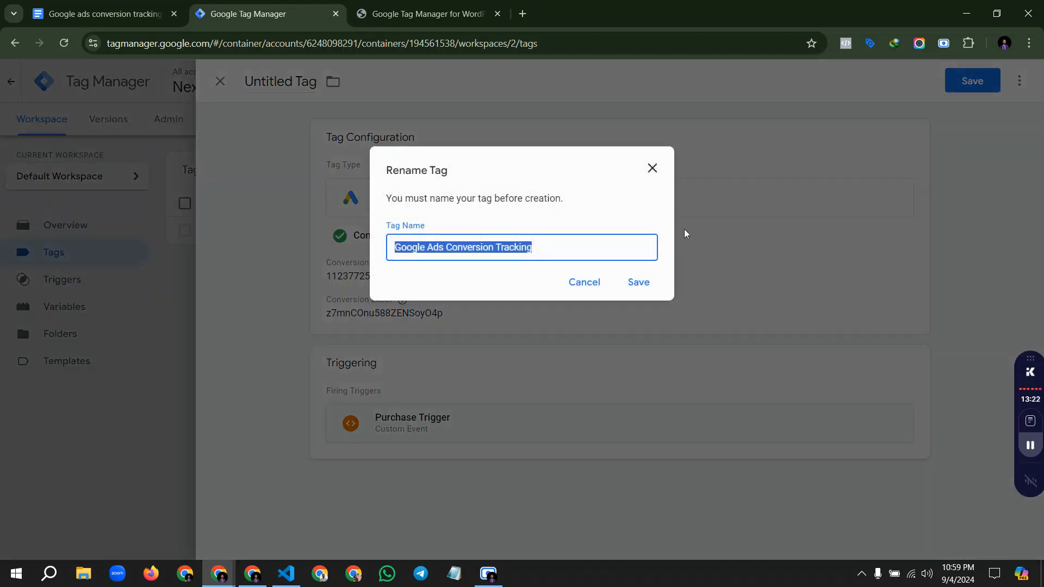
left_click_drag(544, 249, 359, 248)
type("Gad")
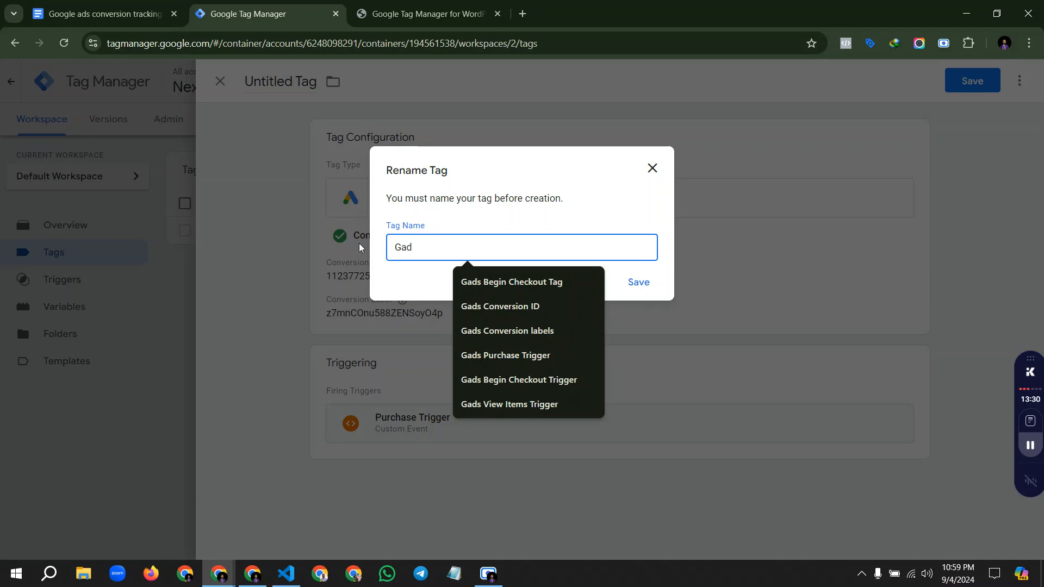
type("s Purchase")
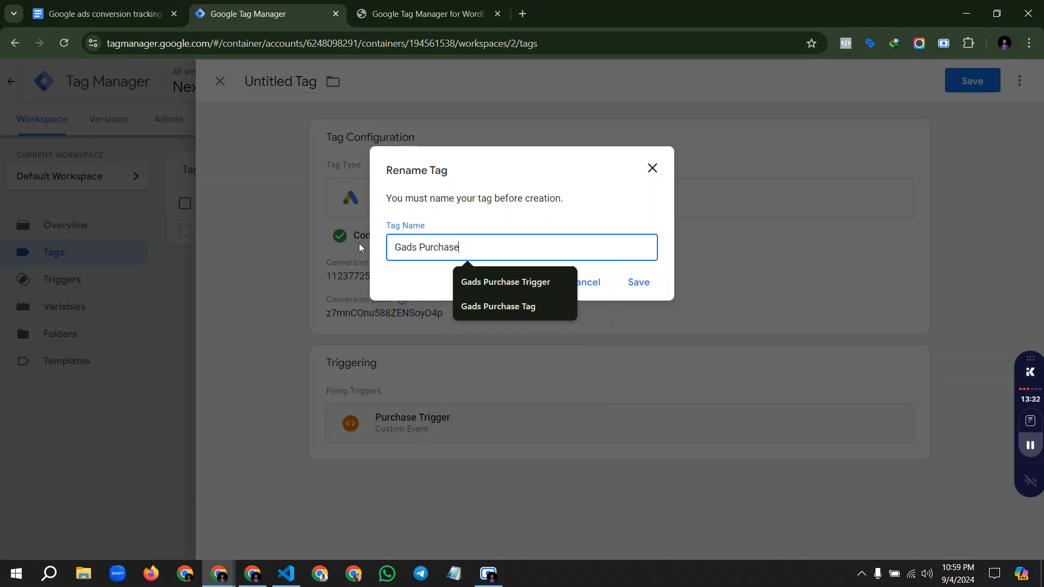
type(" Tag")
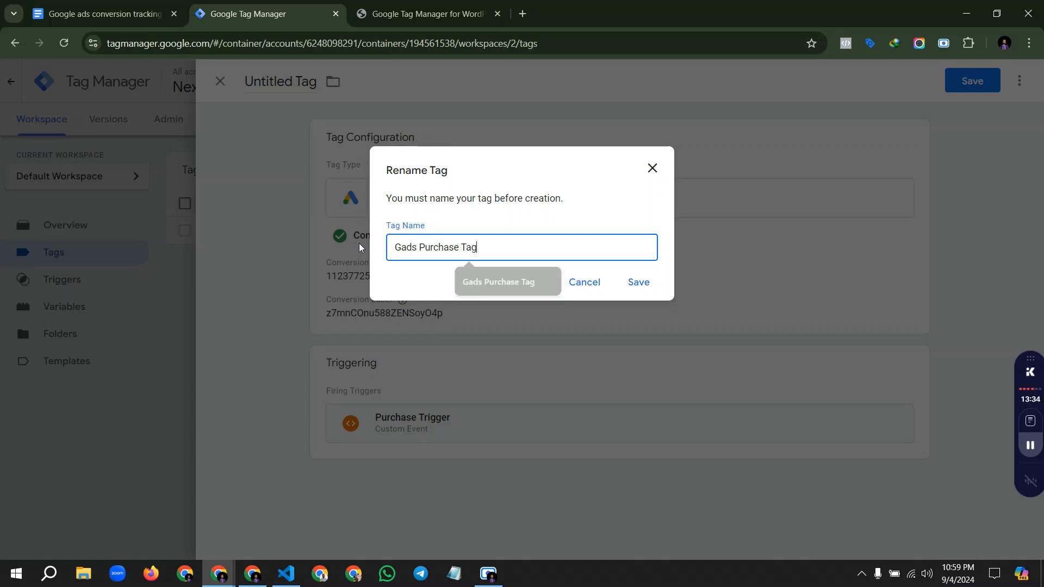
left_click(636, 287)
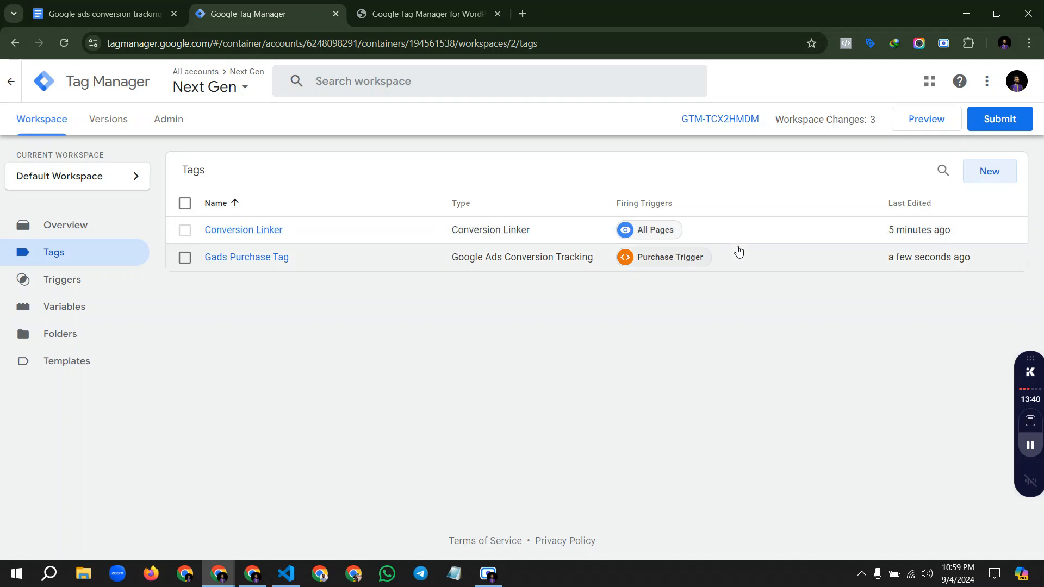
Step: Reopen the Gads Purchase Tag to review its configuration fields and close it without changes
left_click(270, 261)
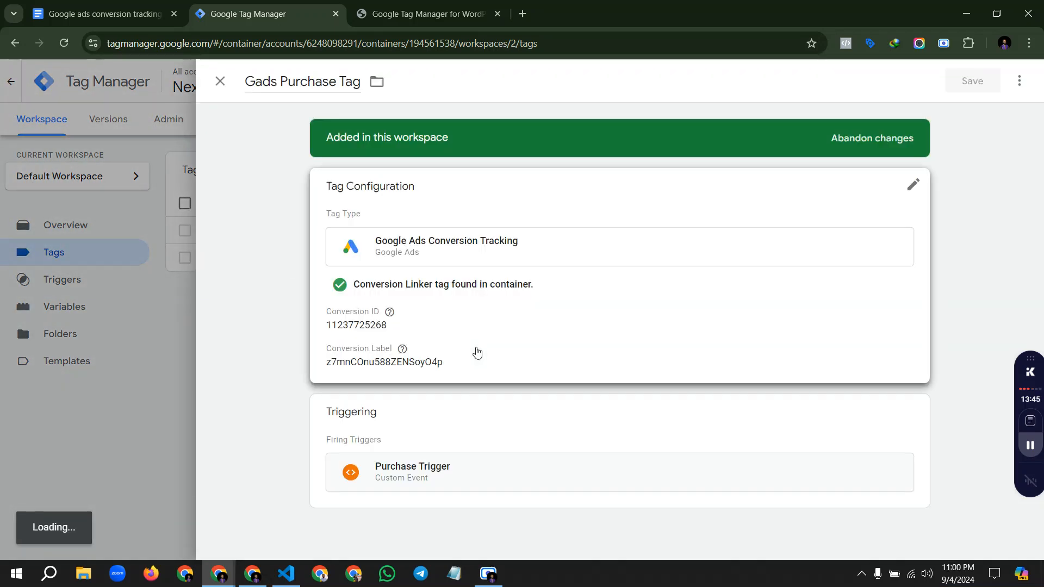
left_click(475, 353)
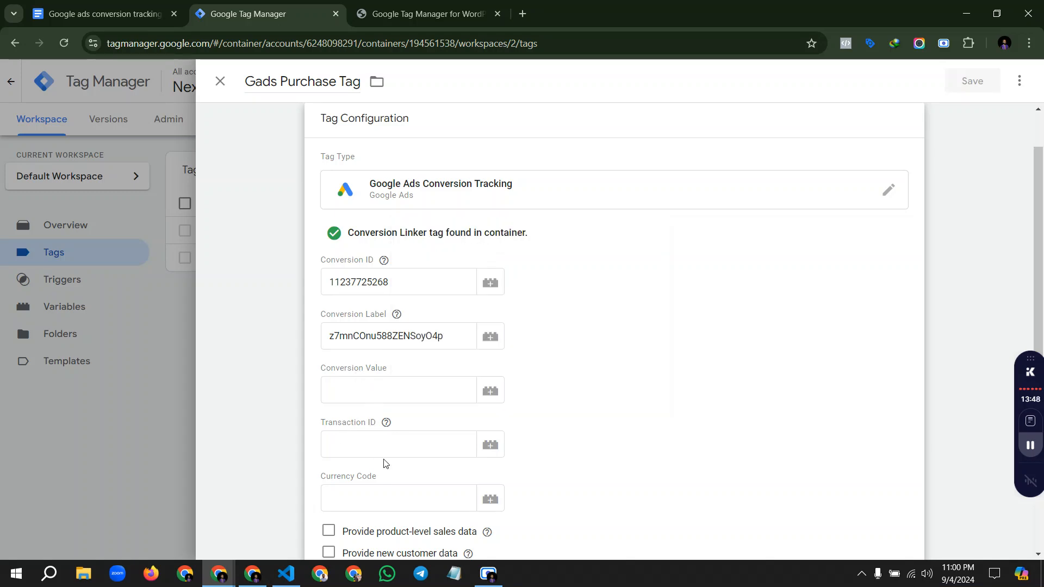
left_click(220, 81)
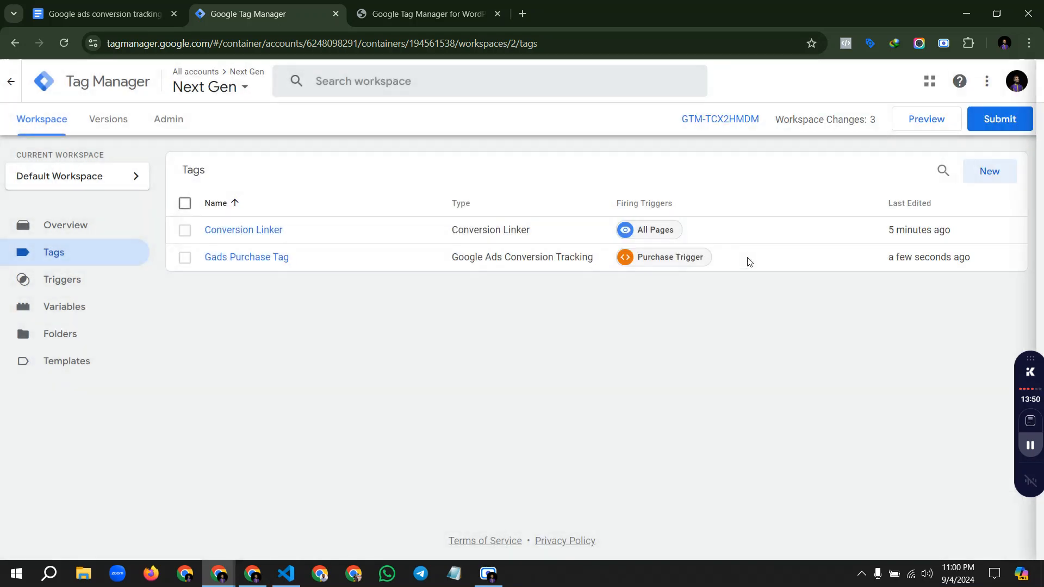
Step: Publish the workspace changes as a new container version without a name or description, and return to the workspace overview
left_click(1005, 124)
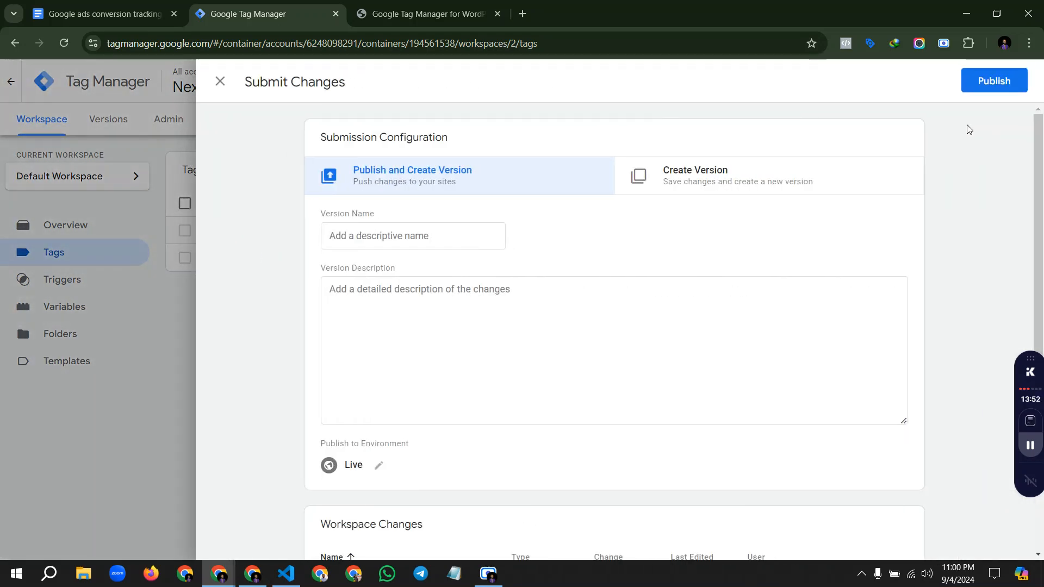
left_click(965, 88)
left_click(707, 477)
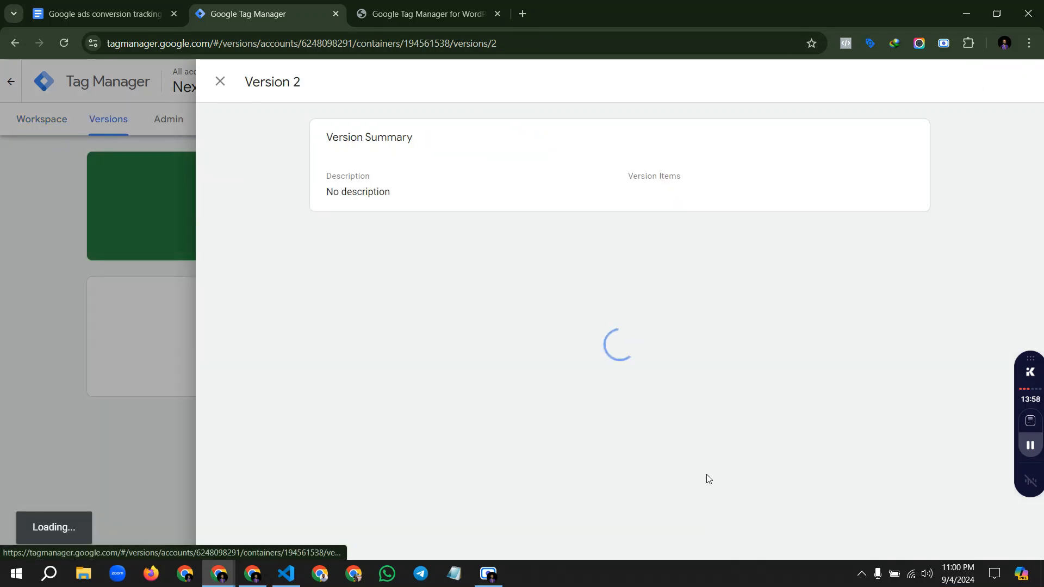
left_click(213, 86)
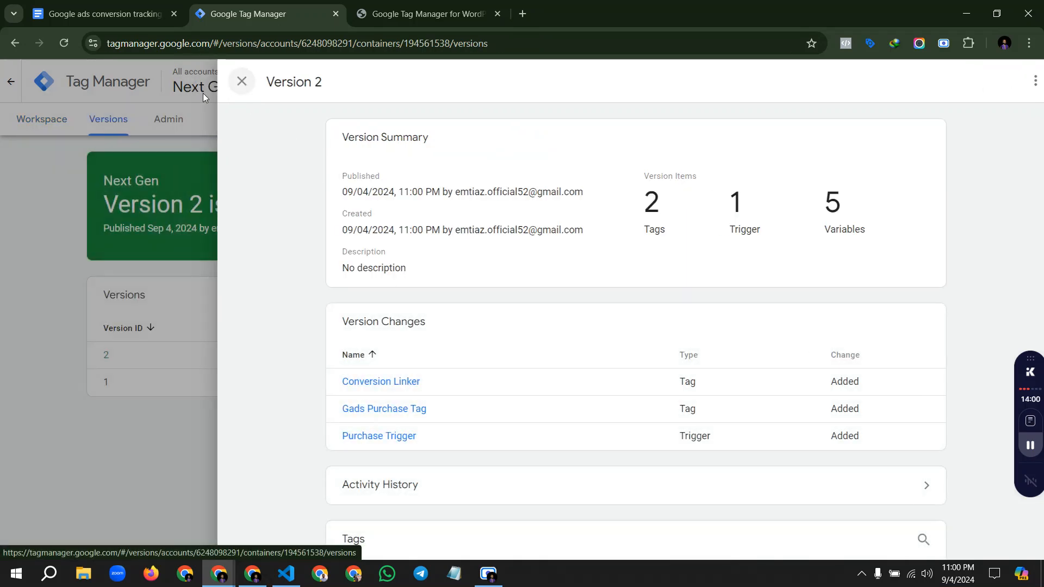
left_click(51, 123)
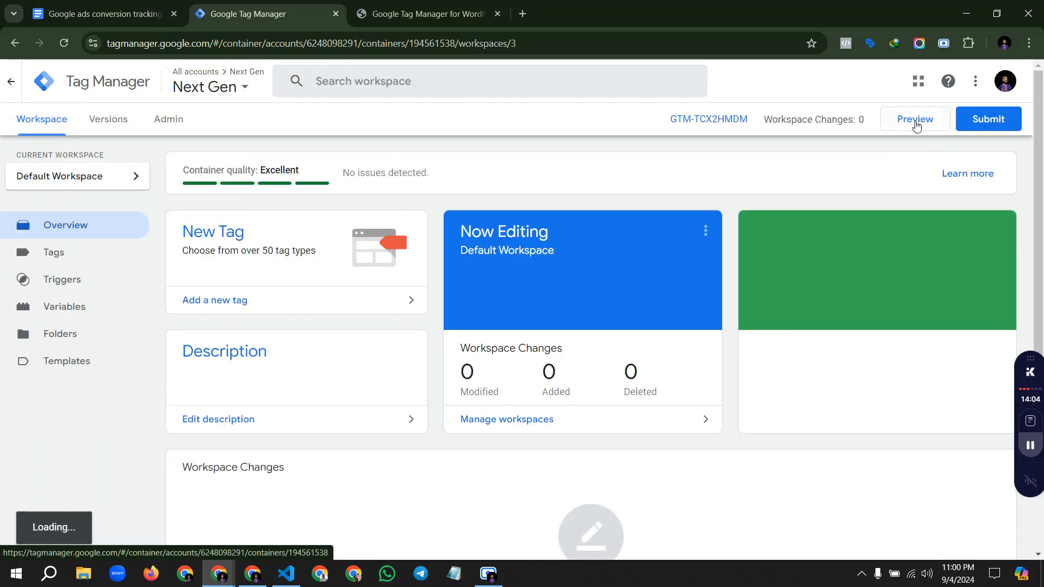
left_click(915, 120)
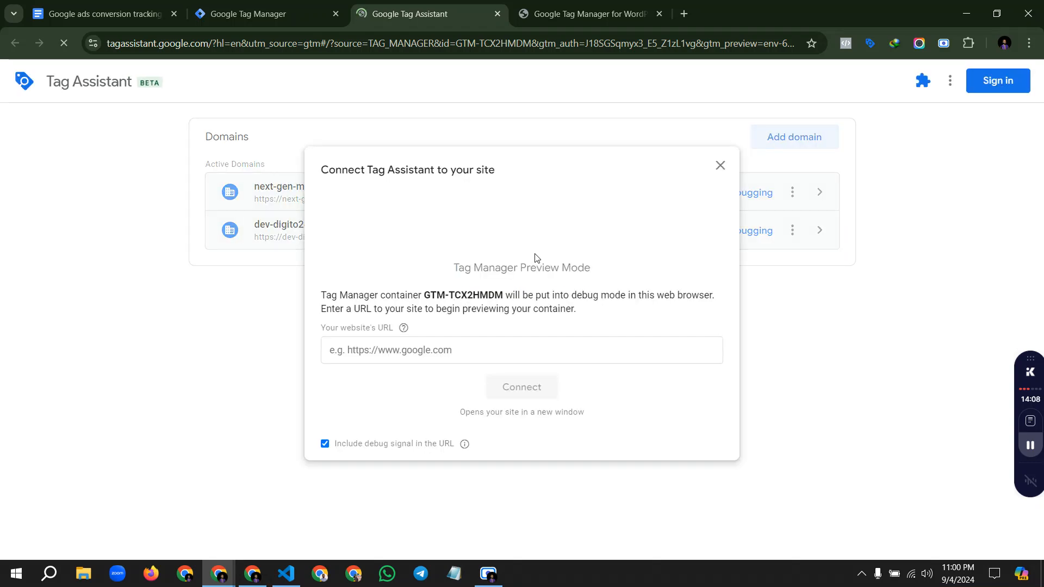
left_click(457, 344)
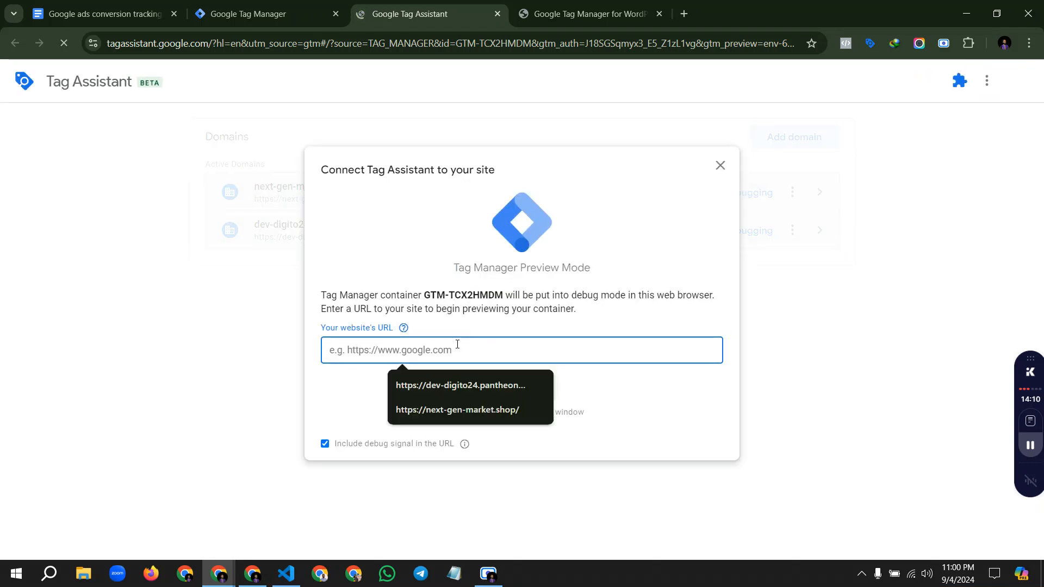
left_click(460, 409)
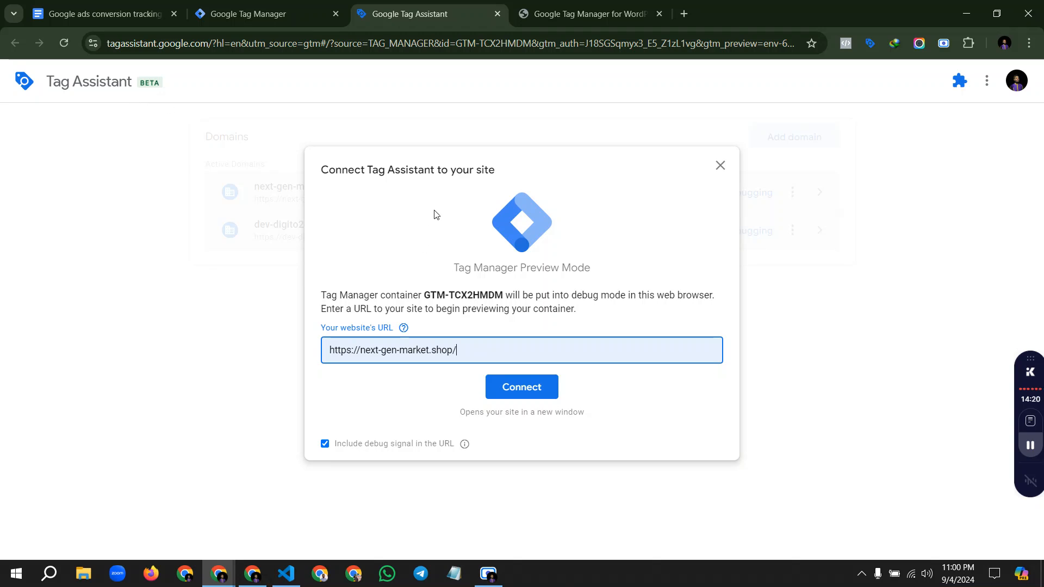
left_click(521, 387)
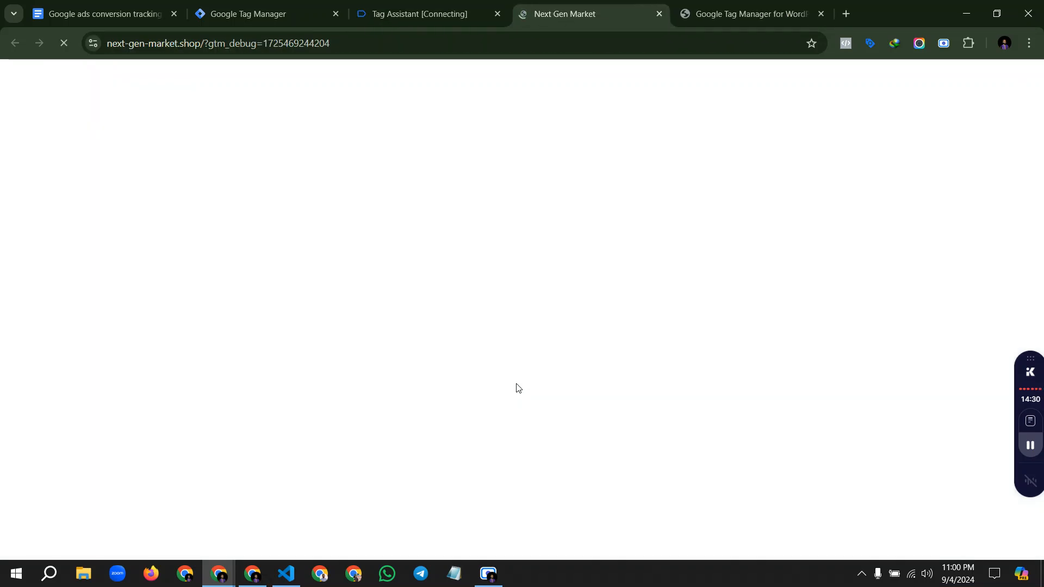
left_click(413, 14)
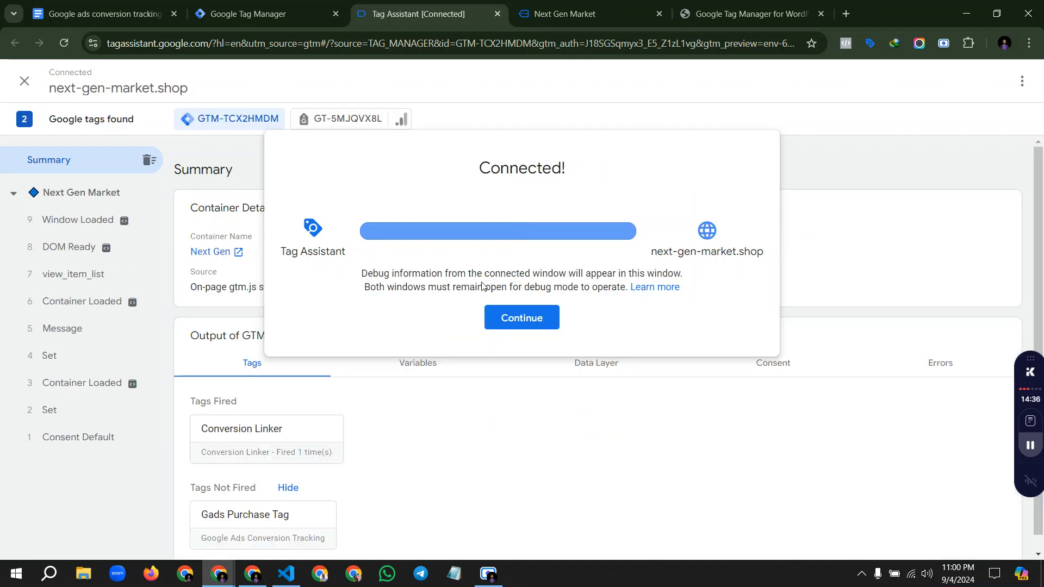
left_click(521, 318)
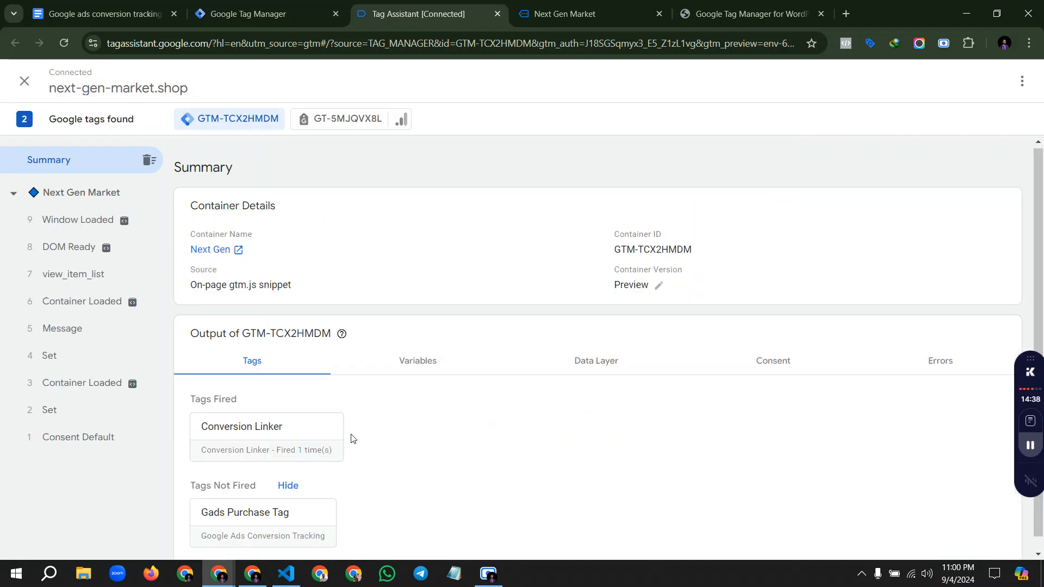
scroll(242, 419, "down", 1)
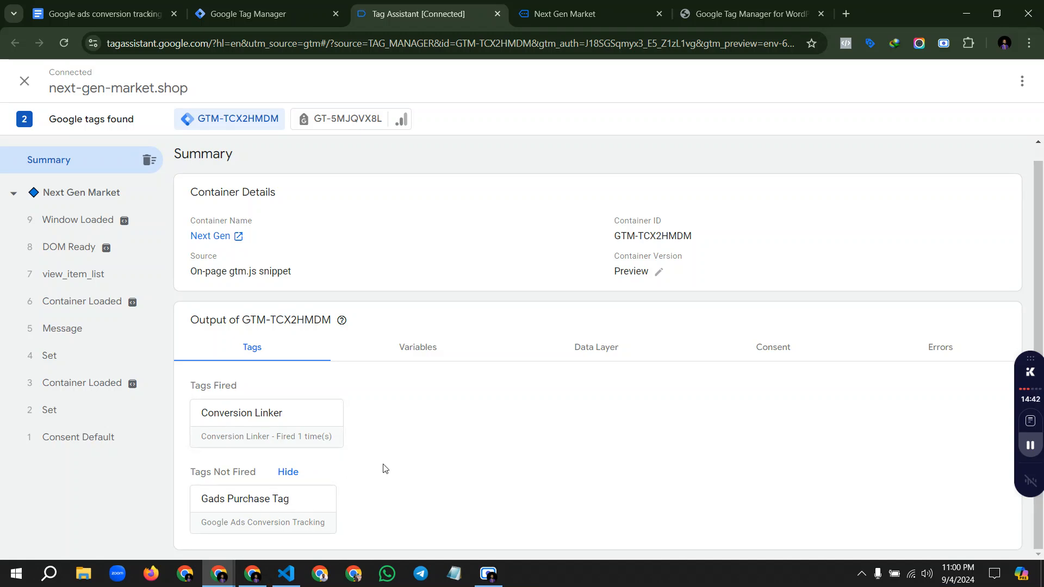
Step: Add Product Name 10 to the cart on the connected store's home page and view the cart contents
left_click(553, 24)
scroll(409, 276, "down", 15)
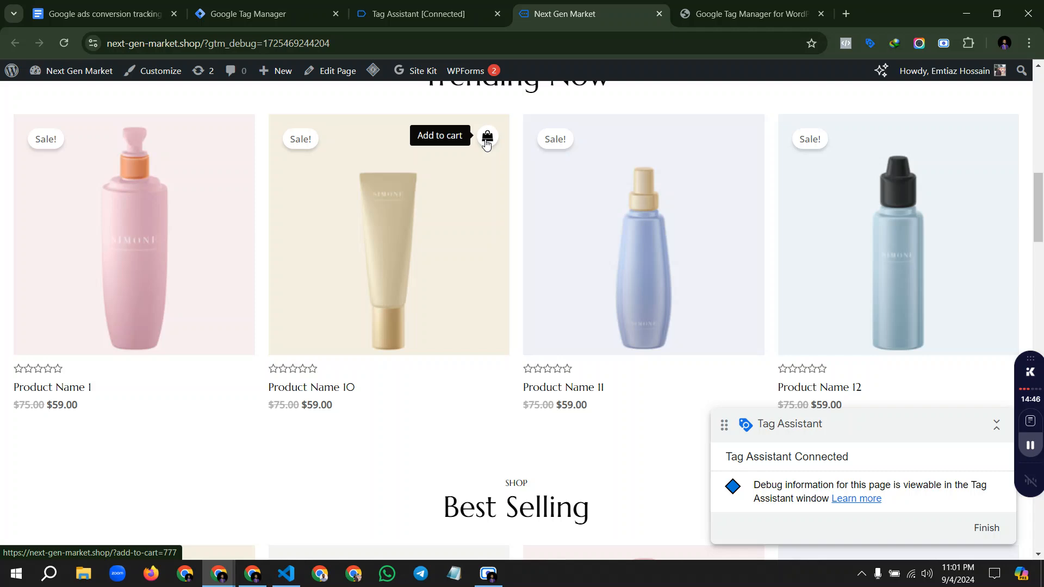
left_click(487, 139)
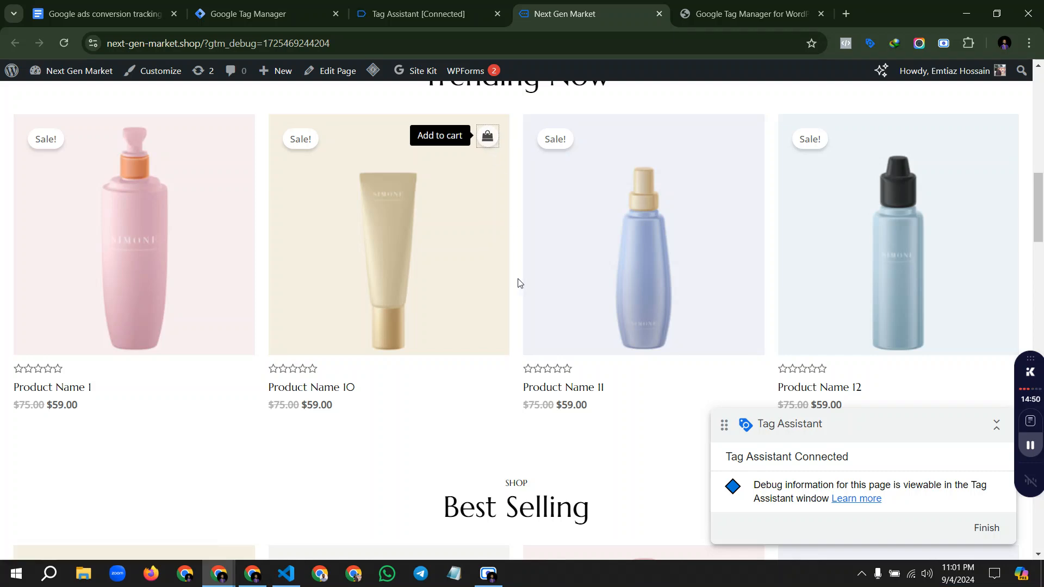
scroll(518, 281, "up", 15)
left_click(1001, 109)
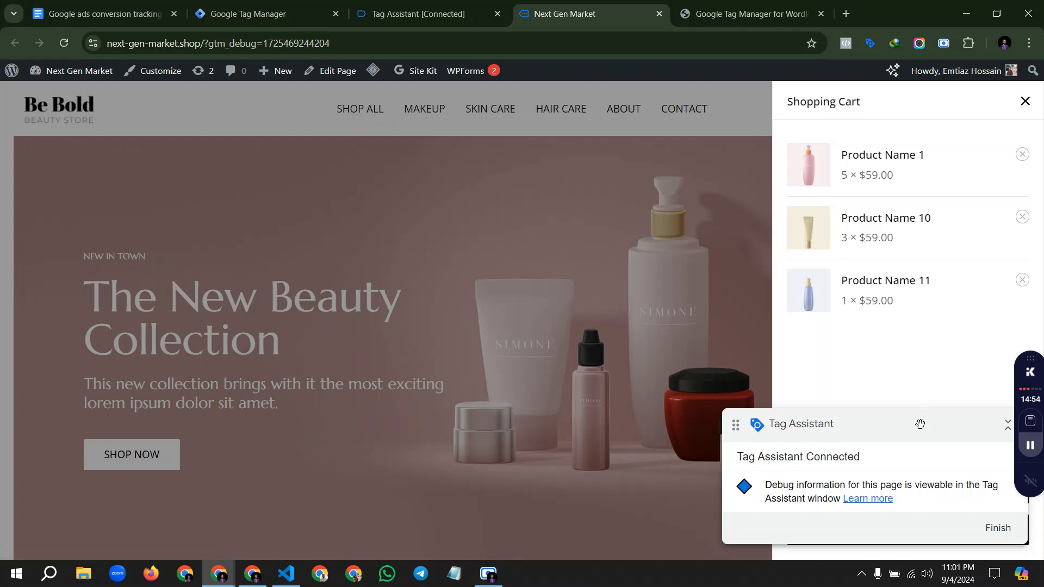
left_click(1025, 102)
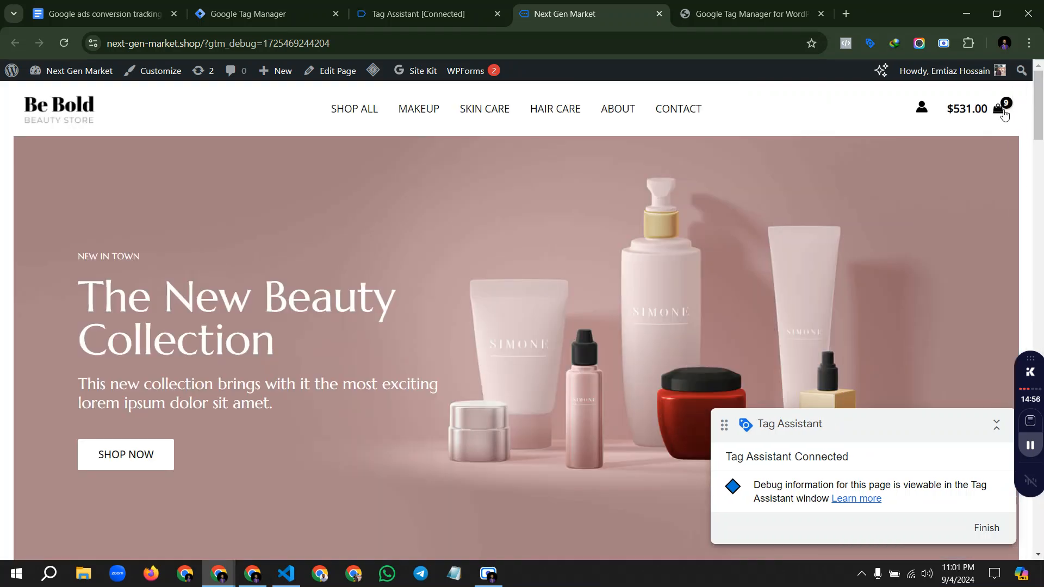
Step: Empty the shopping cart by removing Product Name 1, Product Name 10 and Product Name 11
left_click(1001, 111)
left_click(1020, 155)
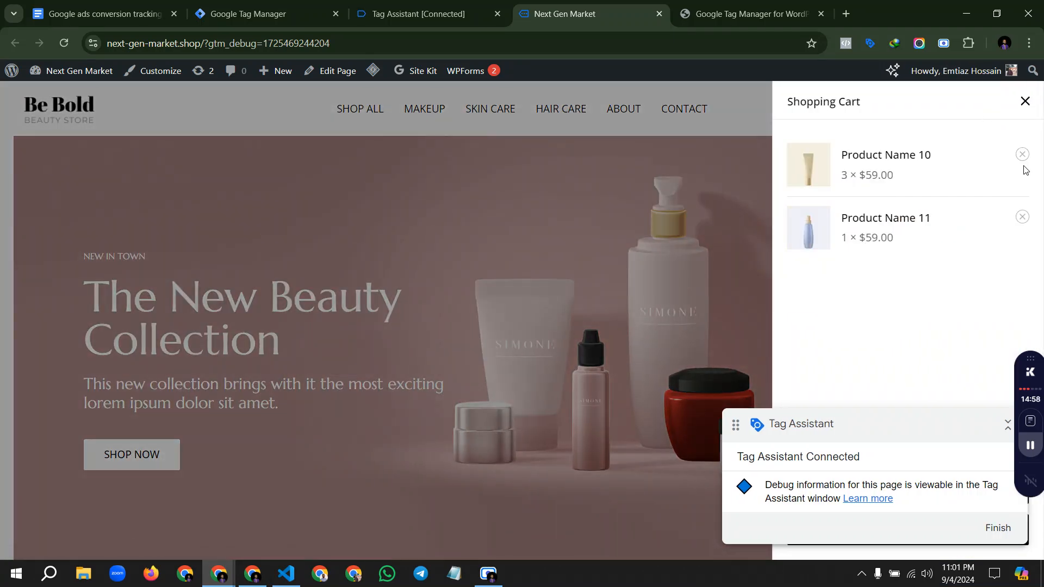
left_click(1021, 155)
left_click(1022, 153)
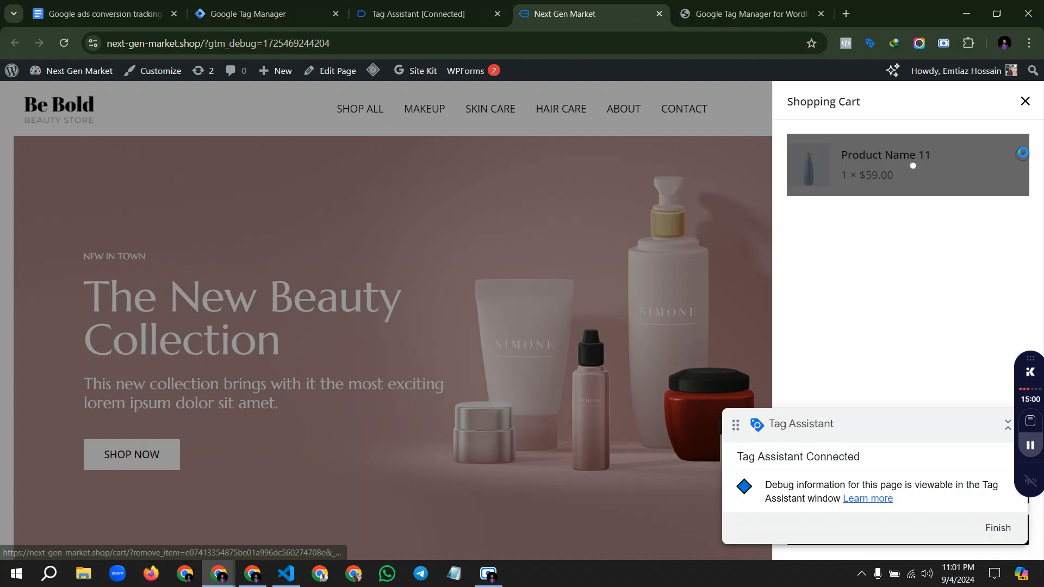
left_click(1025, 102)
Step: Add one Product Name 10 from the Trending Now products to the cart and proceed to checkout
scroll(413, 251, "down", 7)
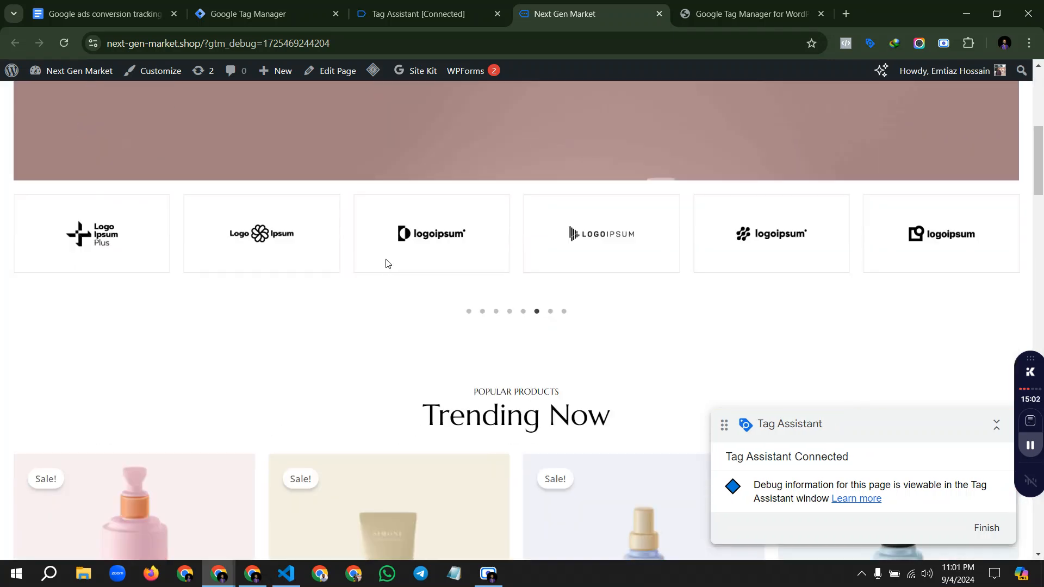
scroll(387, 263, "down", 4)
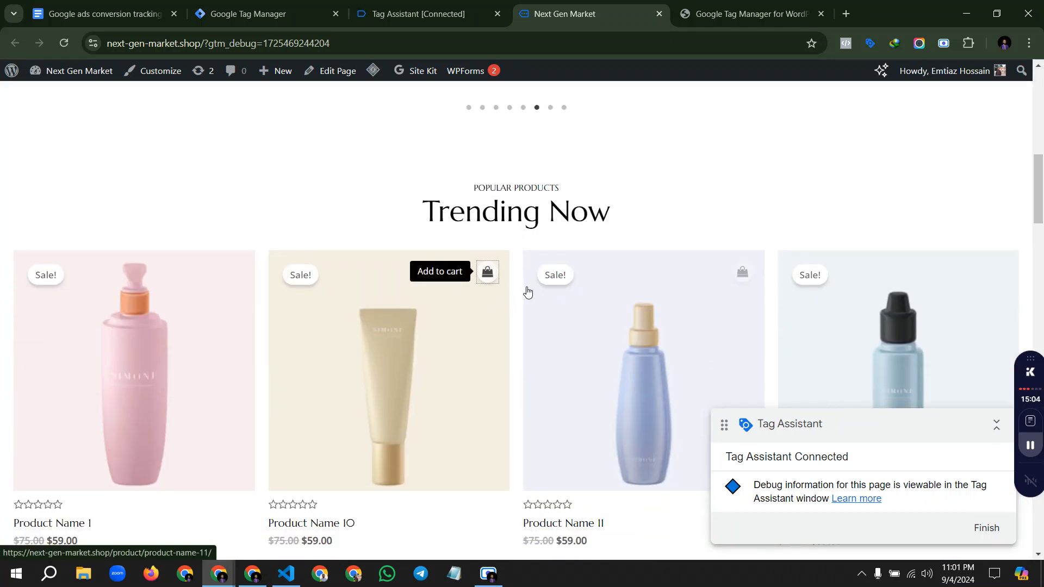
left_click(488, 271)
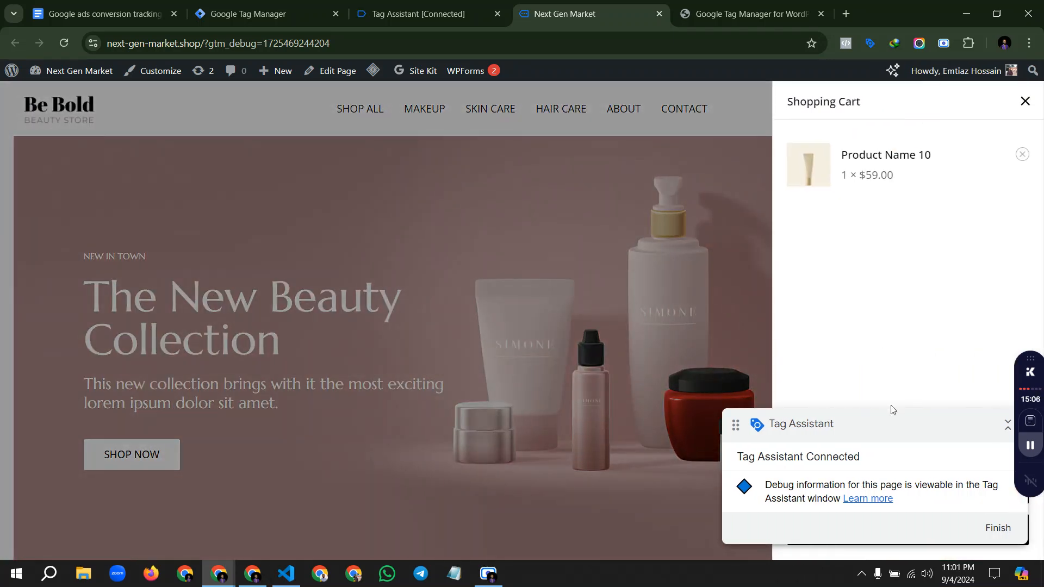
left_click(916, 532)
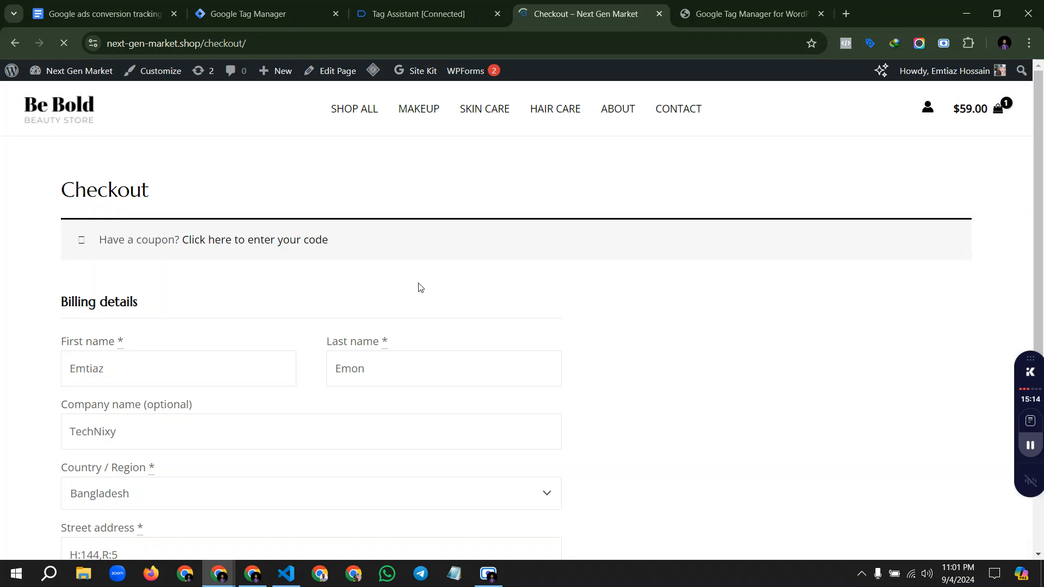
Step: Place the trial order for Product Name 10 with cash on delivery and load the order-received page
scroll(420, 287, "down", 7)
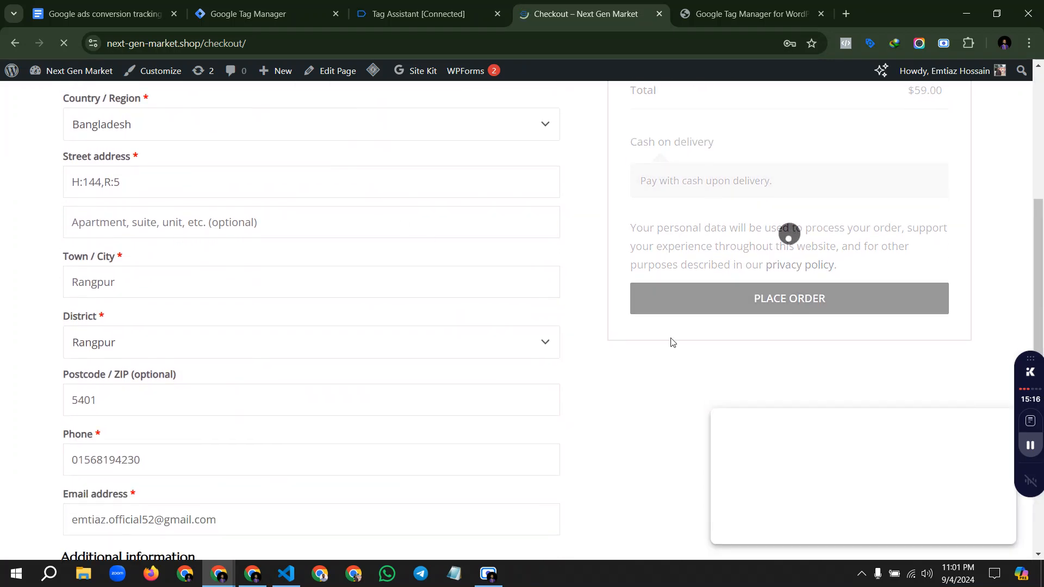
left_click(708, 300)
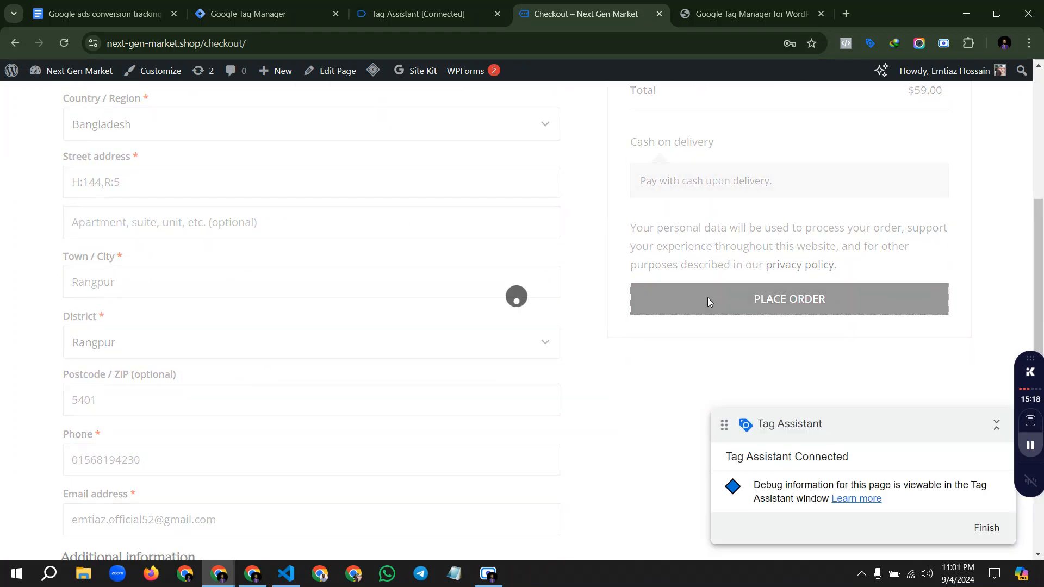
left_click(441, 5)
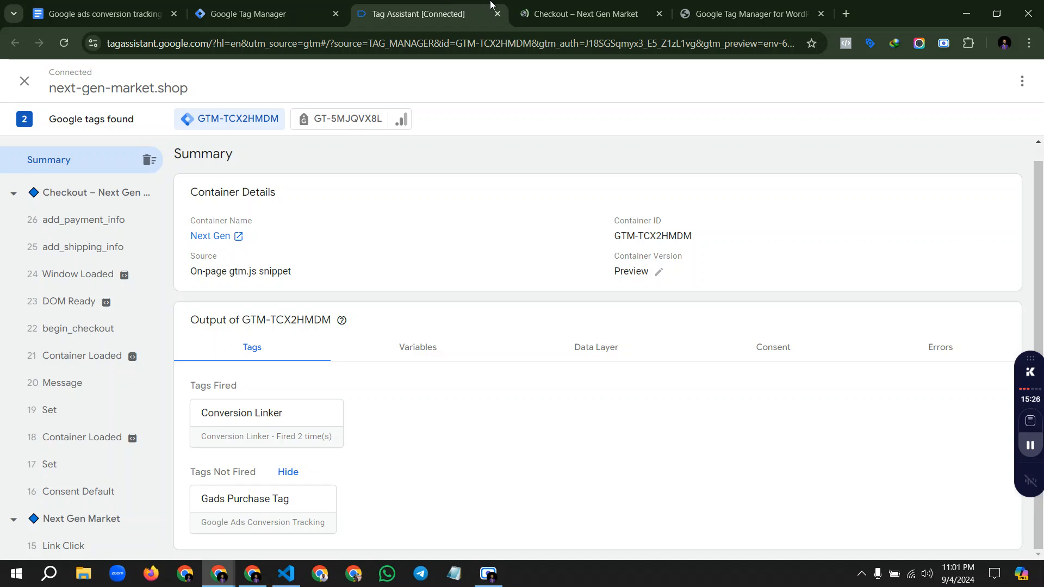
left_click(560, 5)
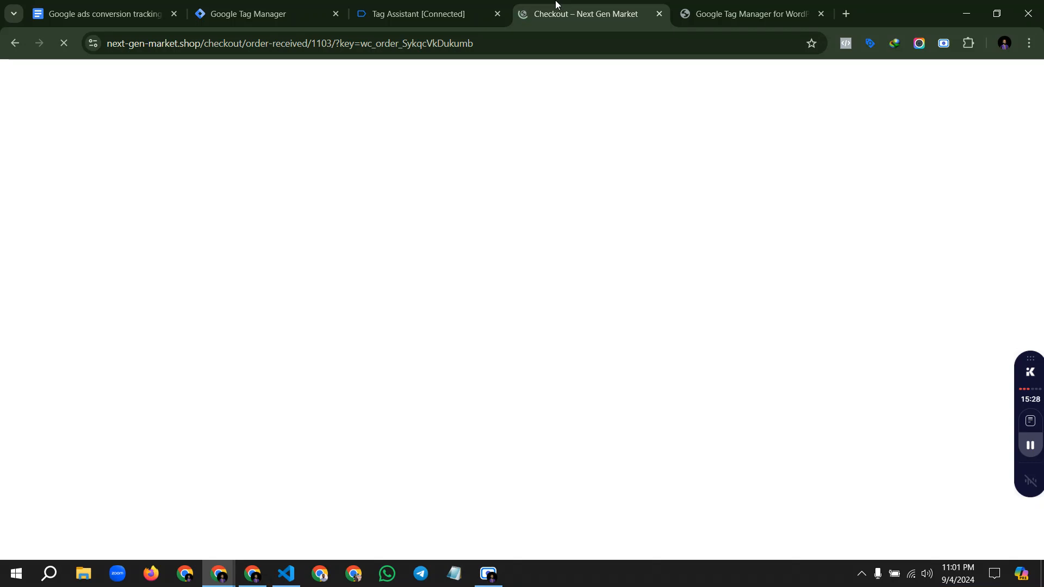
Step: Switch to Tag Assistant and inspect the begin_checkout and purchase events, including the Gads Purchase Tag's details and firing trigger
left_click(448, 6)
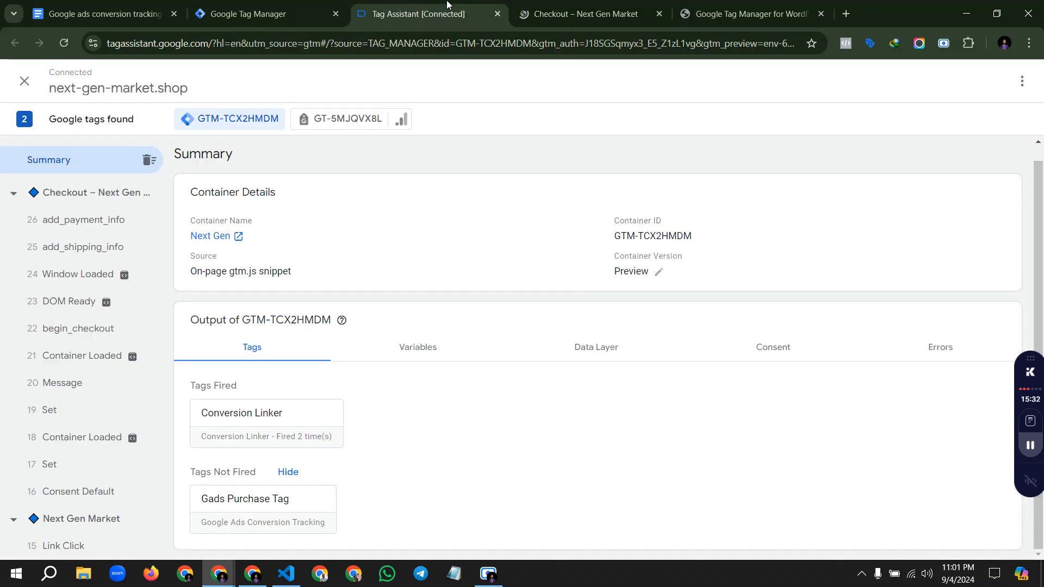
left_click(96, 332)
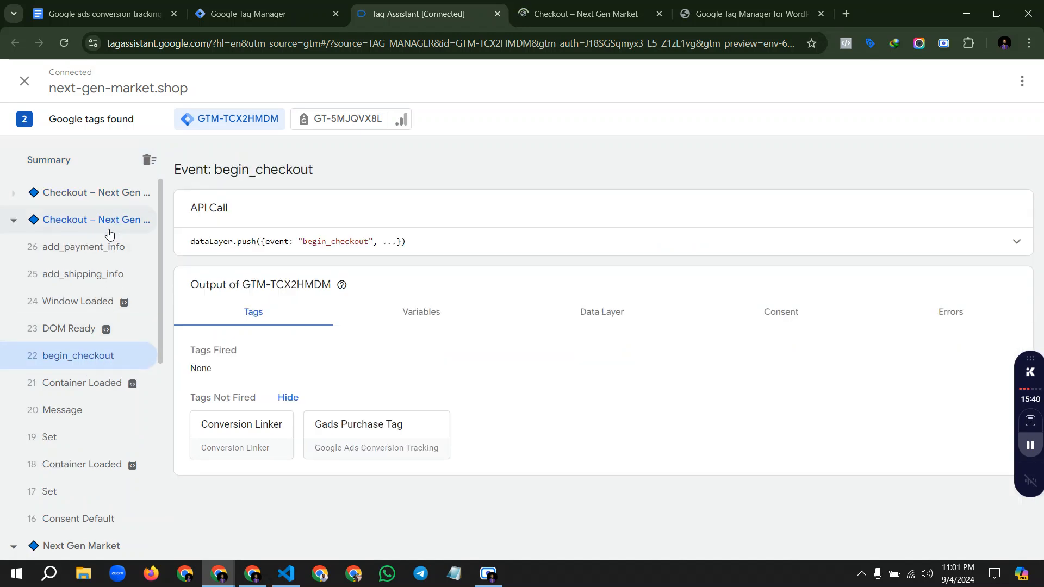
left_click(83, 249)
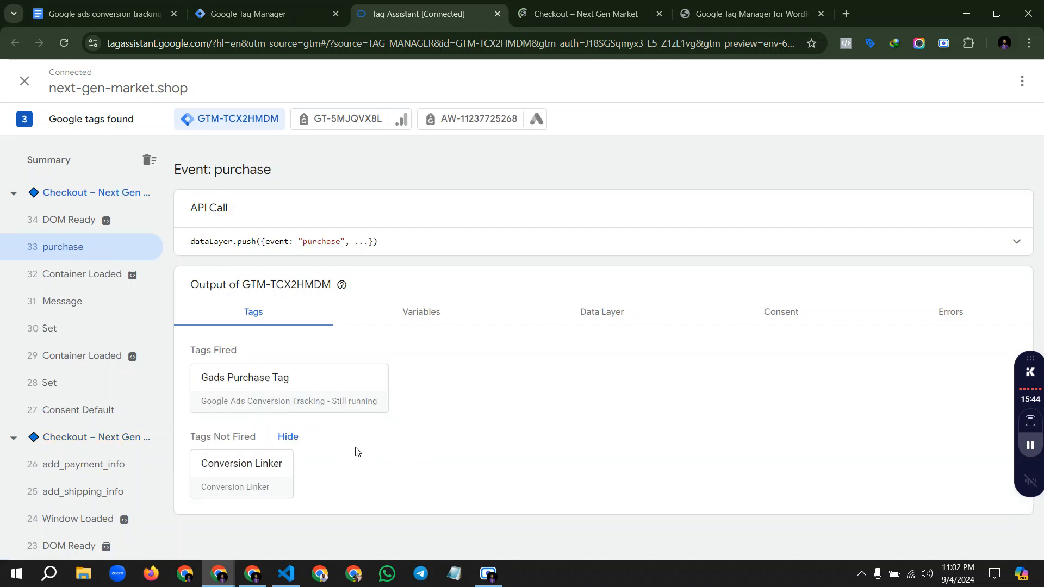
left_click(282, 383)
scroll(491, 449, "down", 1)
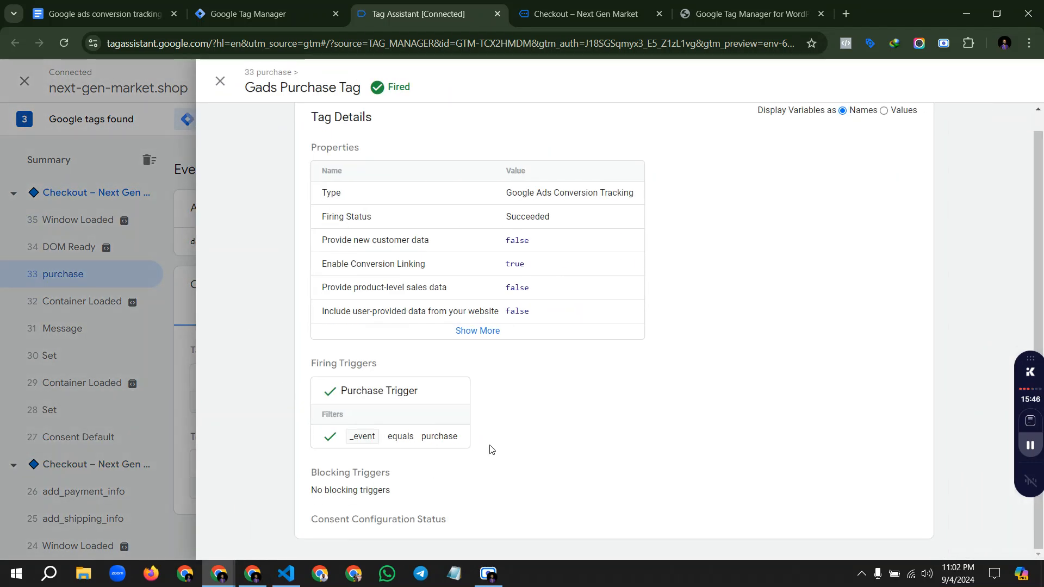
left_click(221, 81)
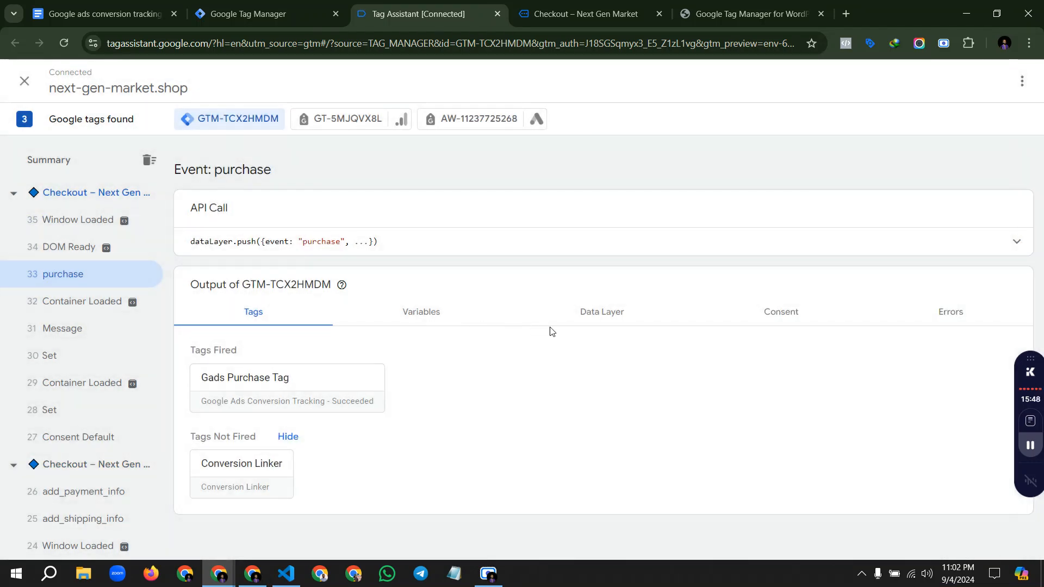
Step: Examine the purchase event's data layer for the ecommerce currency, transaction_id, value and items
left_click(598, 314)
scroll(419, 334, "down", 5)
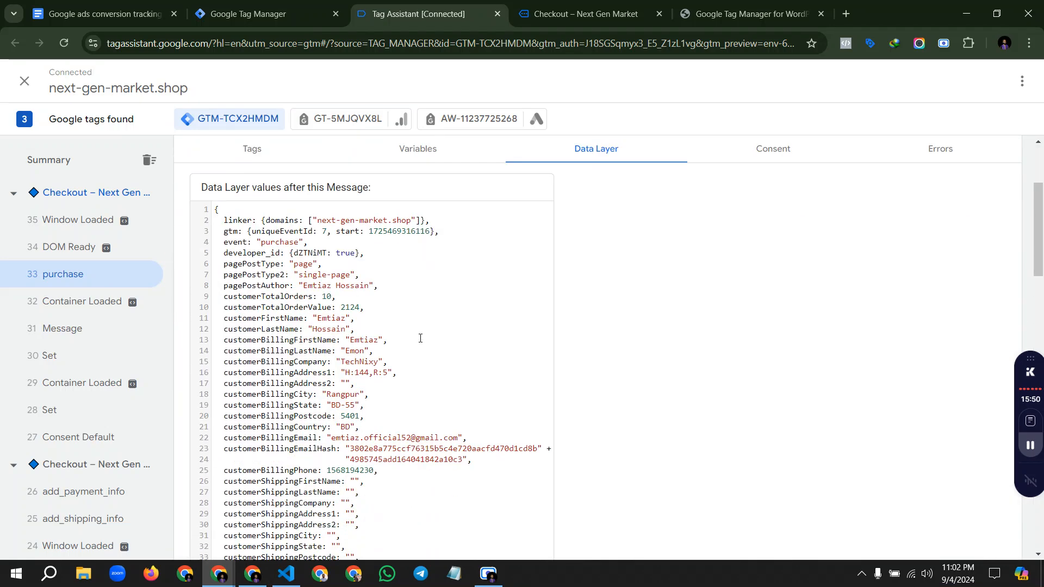
scroll(364, 323, "up", 5)
scroll(348, 325, "down", 15)
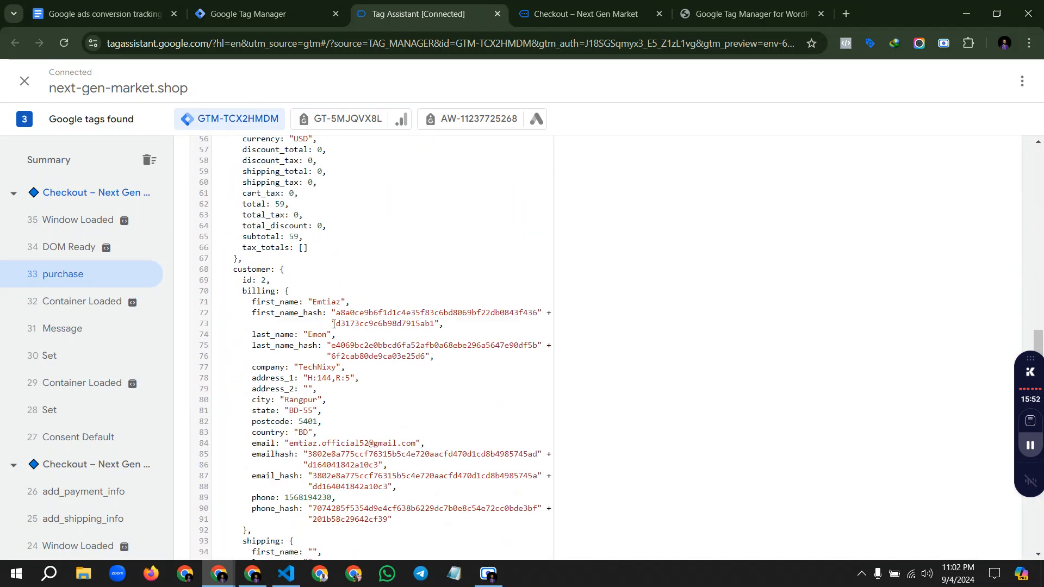
scroll(316, 327, "down", 5)
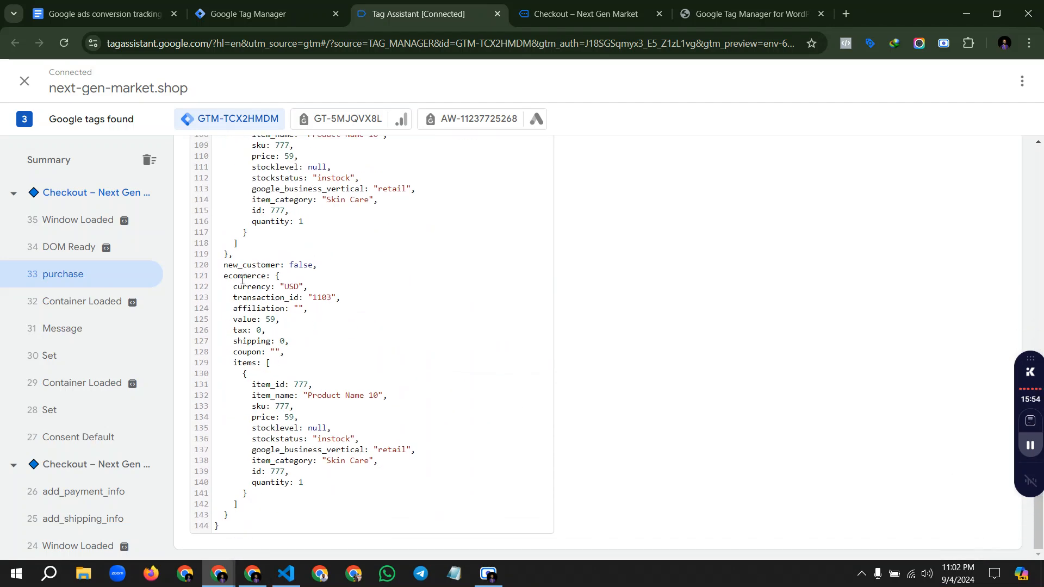
left_click_drag(235, 287, 336, 302)
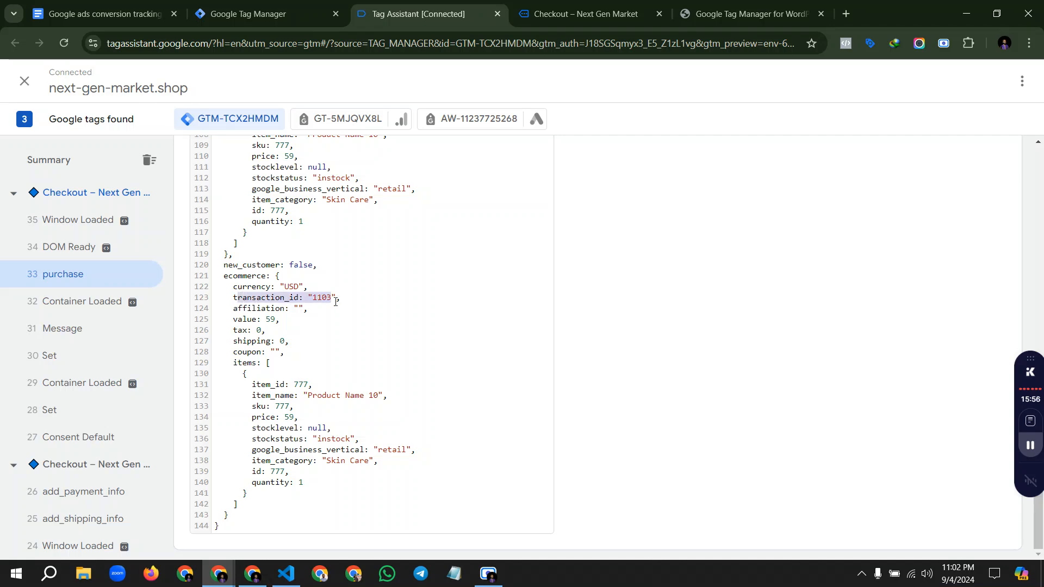
left_click_drag(234, 321, 301, 321)
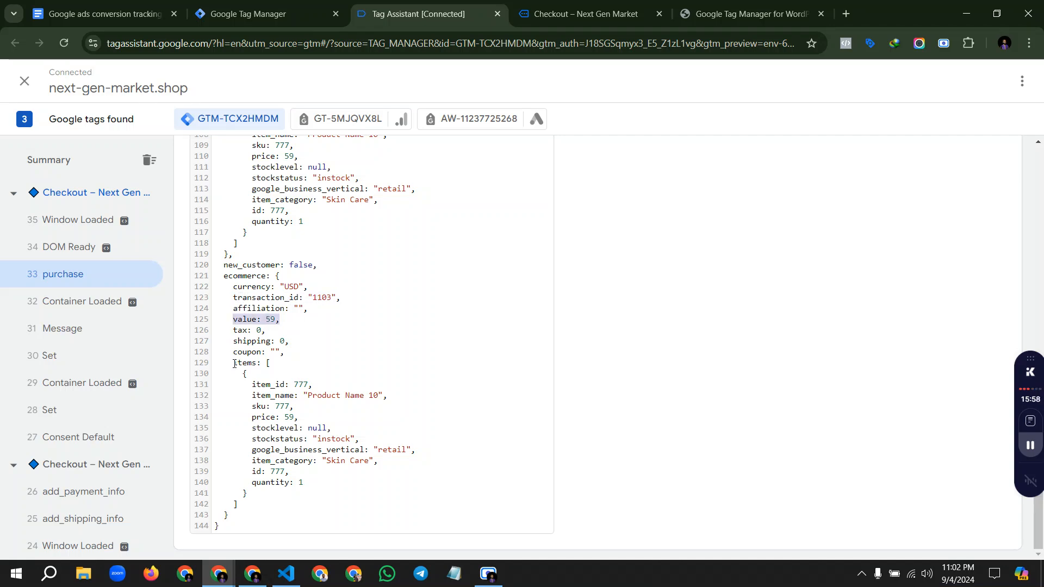
left_click_drag(234, 363, 315, 484)
Step: Review the customer billing fields and their hashed versions in the purchase event's data layer
scroll(353, 380, "up", 9)
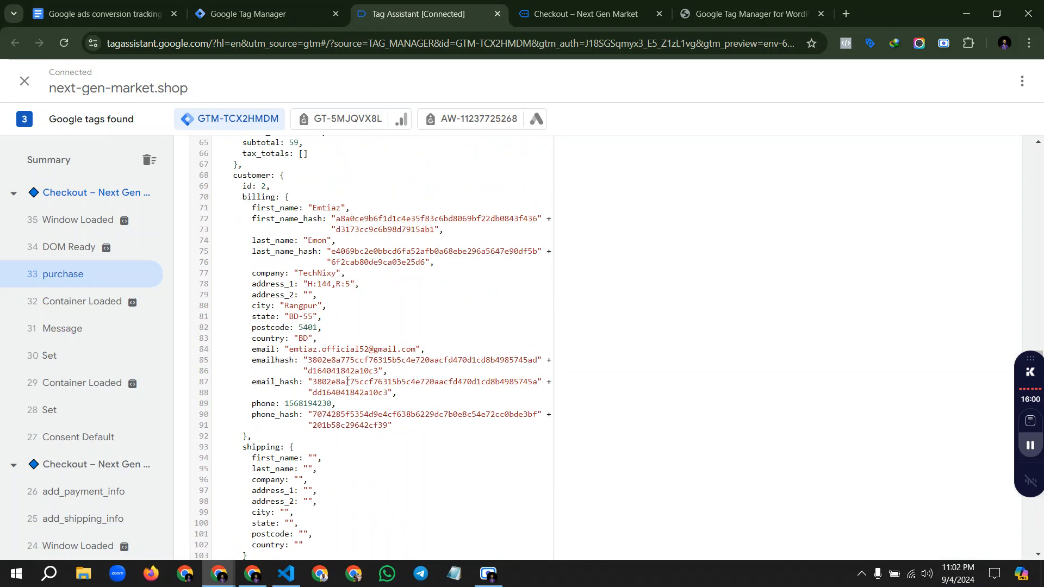
scroll(287, 332, "up", 2)
left_click_drag(251, 272, 329, 484)
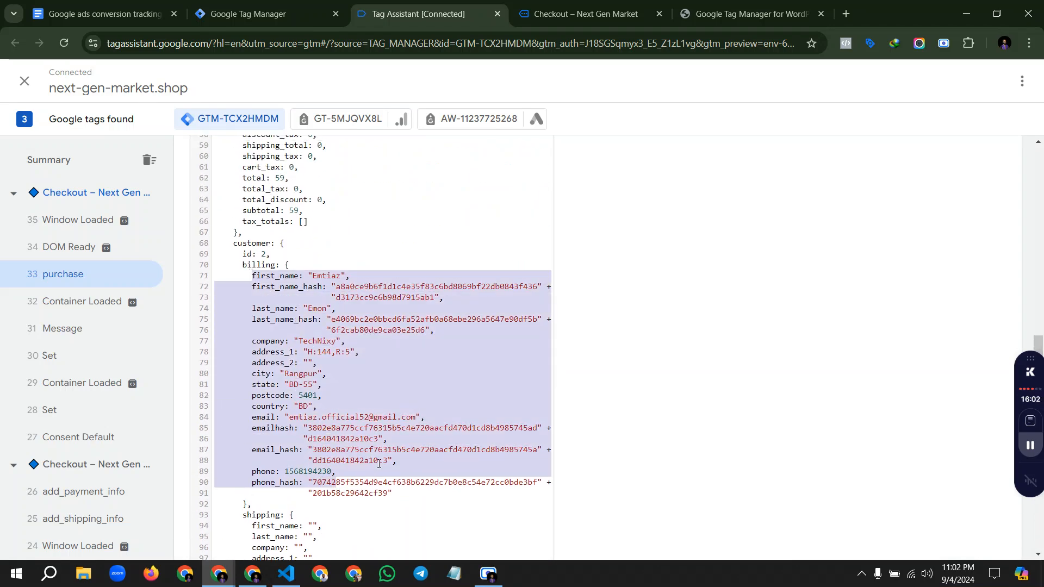
scroll(325, 263, "up", 3)
scroll(397, 351, "up", 10)
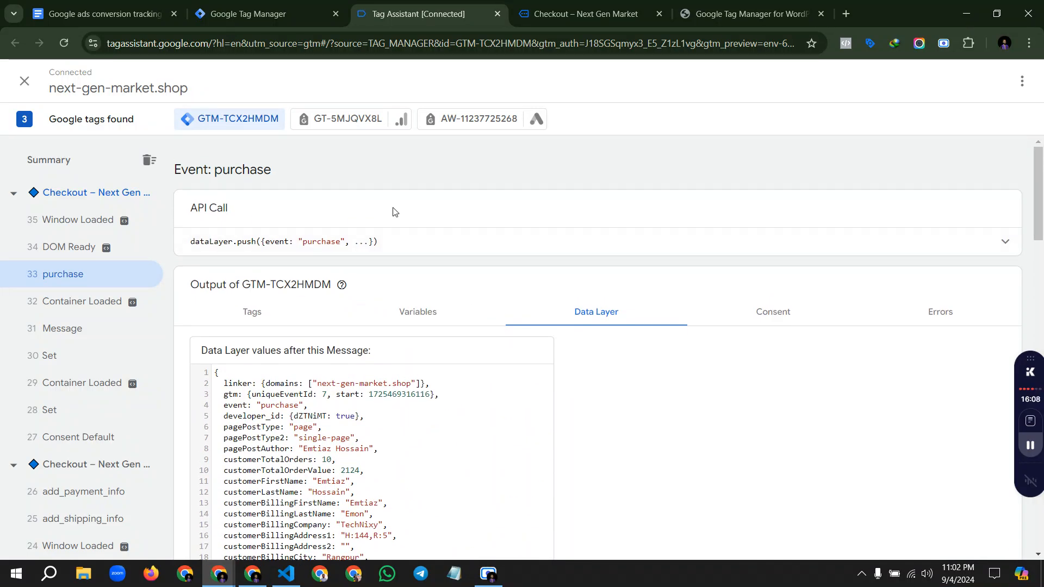
Step: Open the container's variables in Tag Manager and locate the ecommerce currency entry in Tag Assistant's purchase data layer
left_click(286, 13)
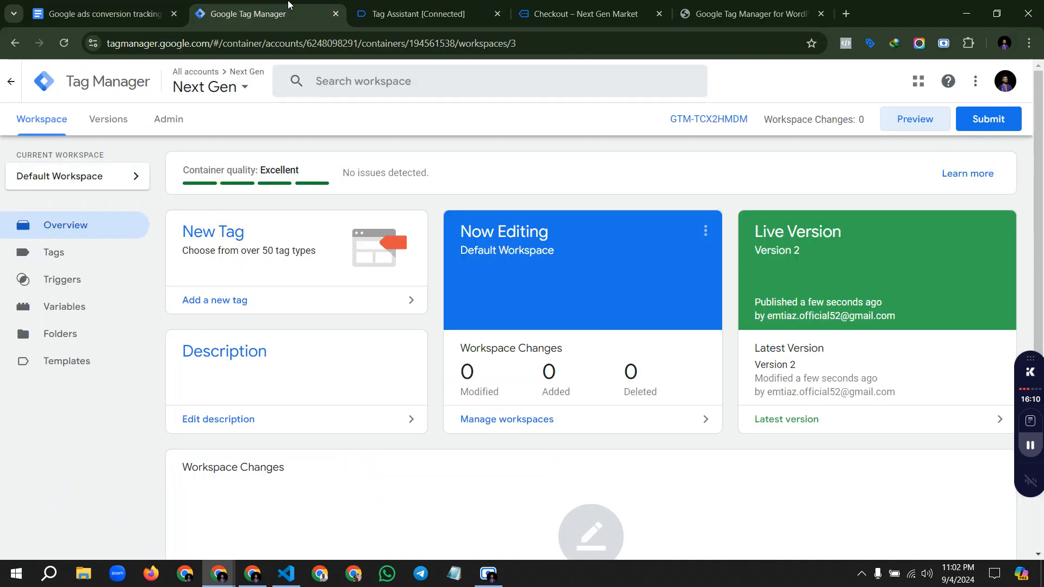
left_click(84, 315)
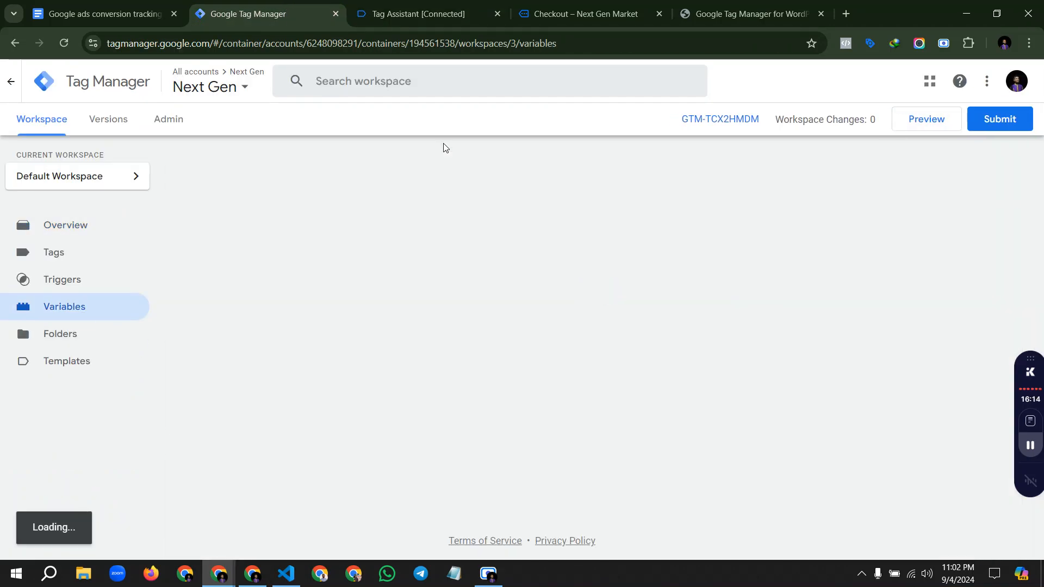
left_click(447, 9)
scroll(430, 326, "down", 15)
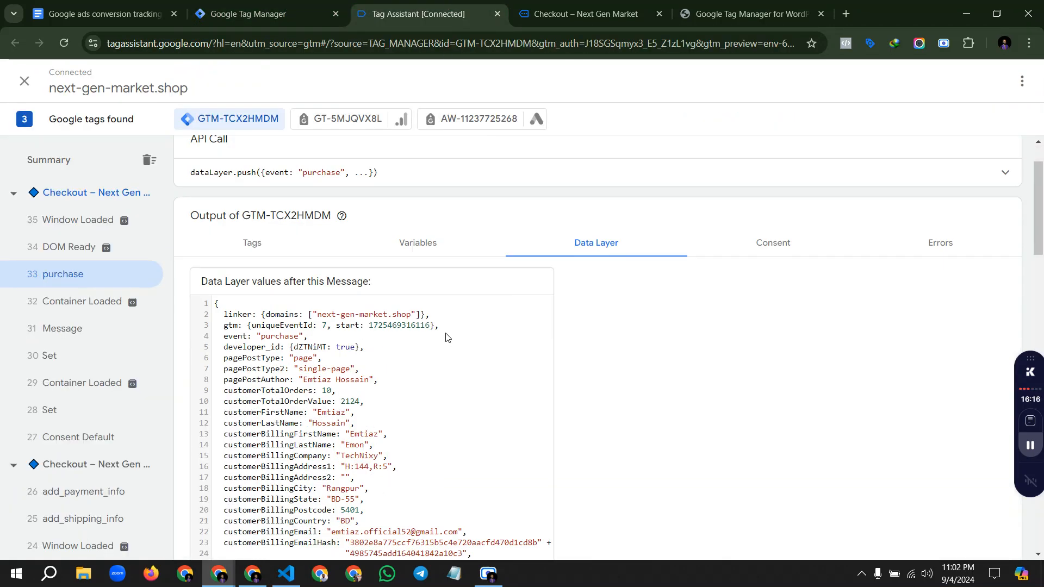
scroll(332, 382, "up", 5)
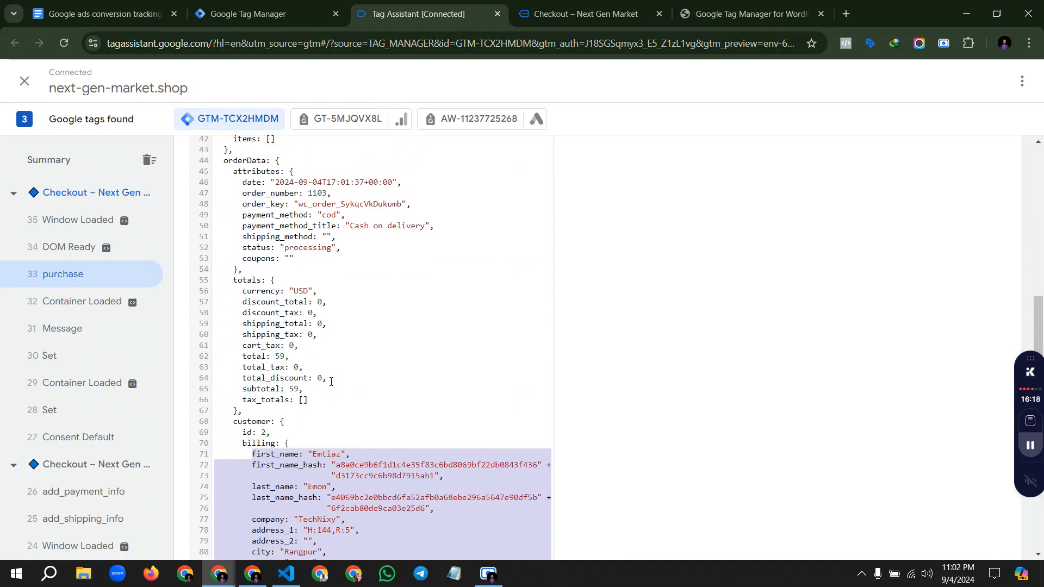
scroll(320, 386, "down", 14)
scroll(312, 388, "down", 1)
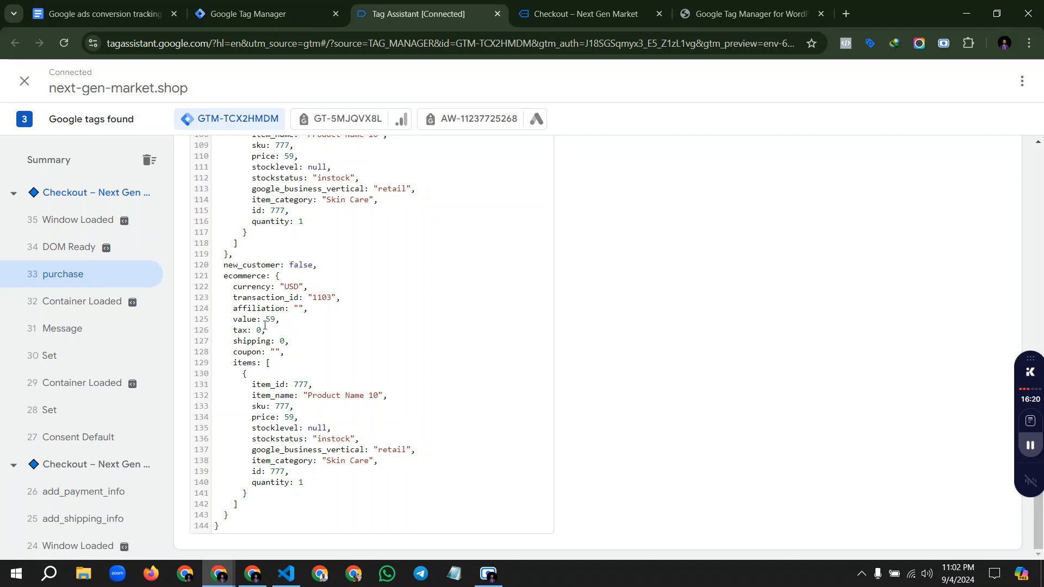
left_click_drag(235, 286, 294, 287)
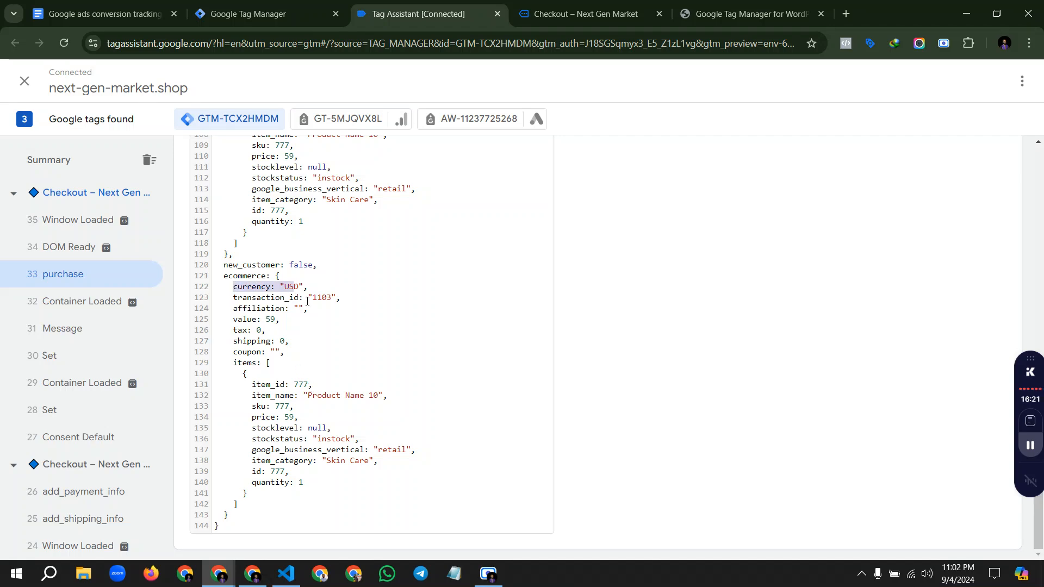
Step: Start a new user-defined variable in Tag Manager with the type Data Layer Variable
left_click(282, 4)
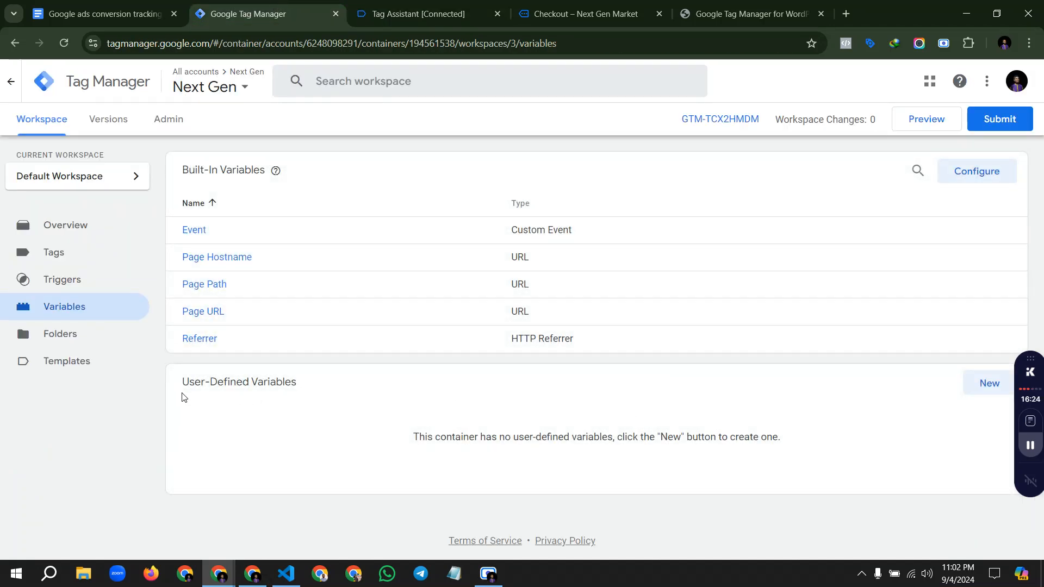
left_click(987, 389)
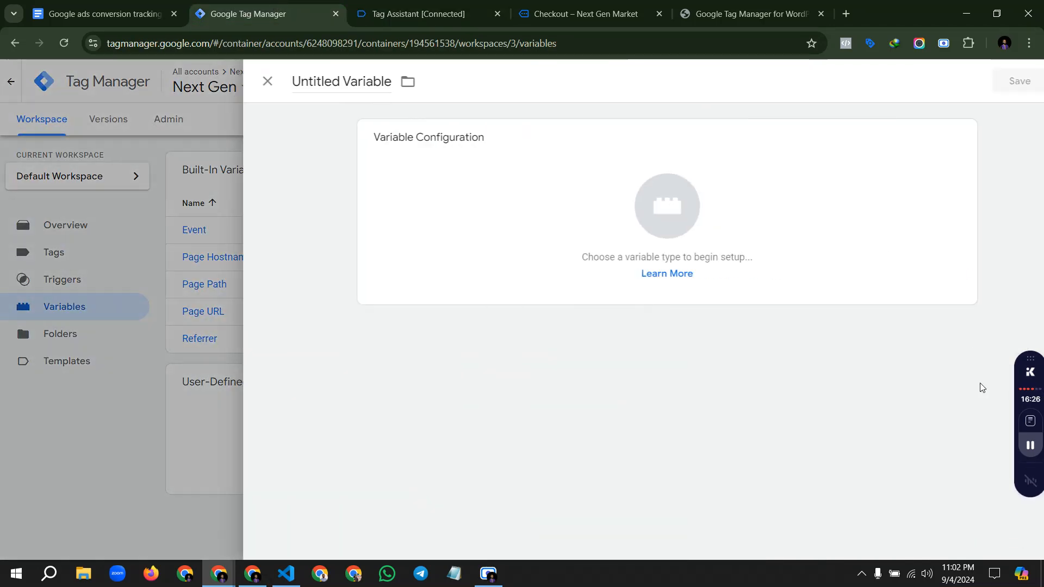
left_click(532, 204)
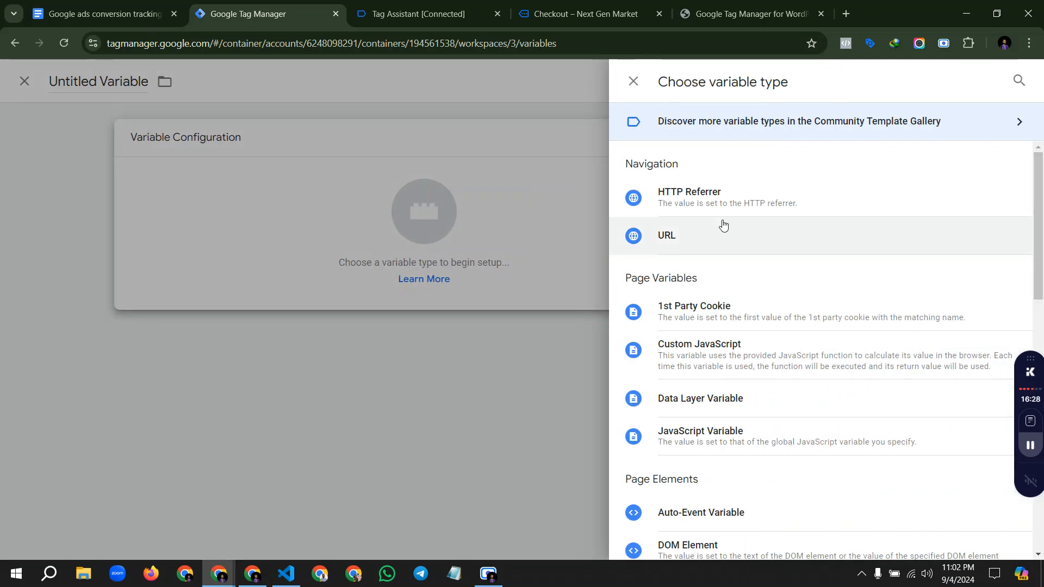
scroll(722, 226, "down", 4)
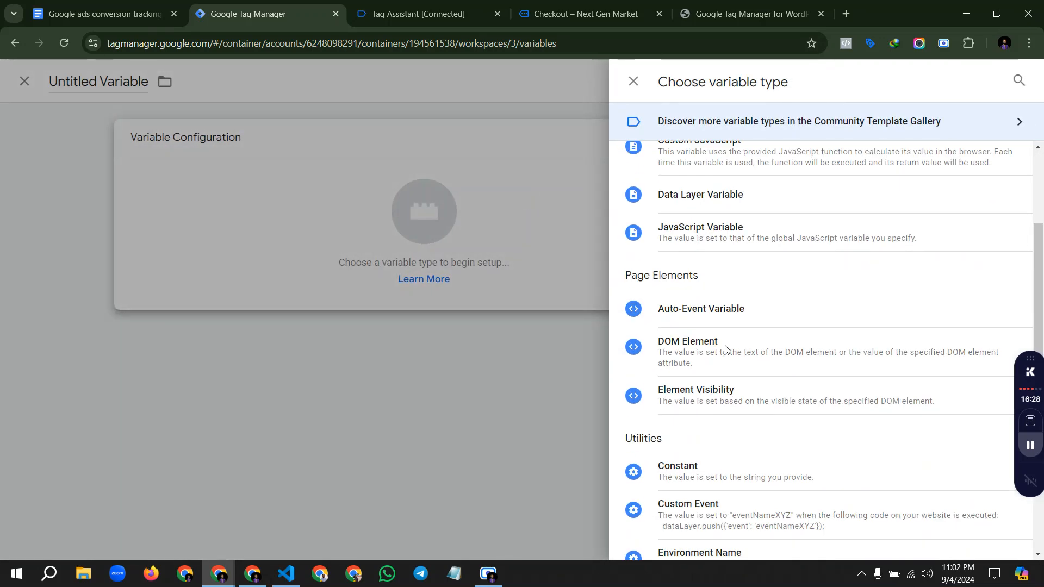
left_click(706, 200)
left_click(378, 271)
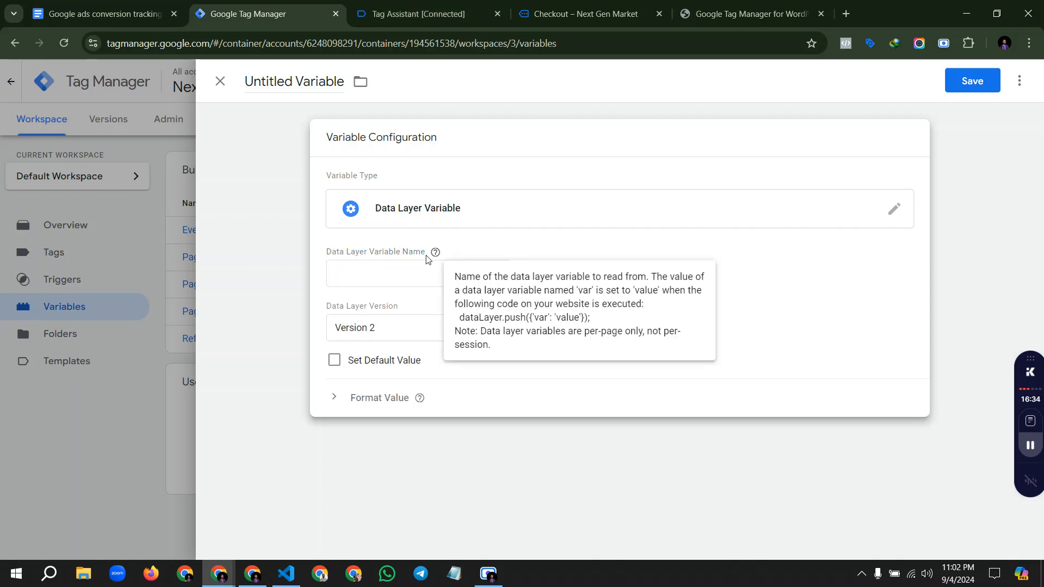
Step: Study the structure of the purchase event's data layer in Tag Assistant, focusing on the ecommerce object with currency, transaction_id and value
left_click(436, 12)
left_click(301, 289)
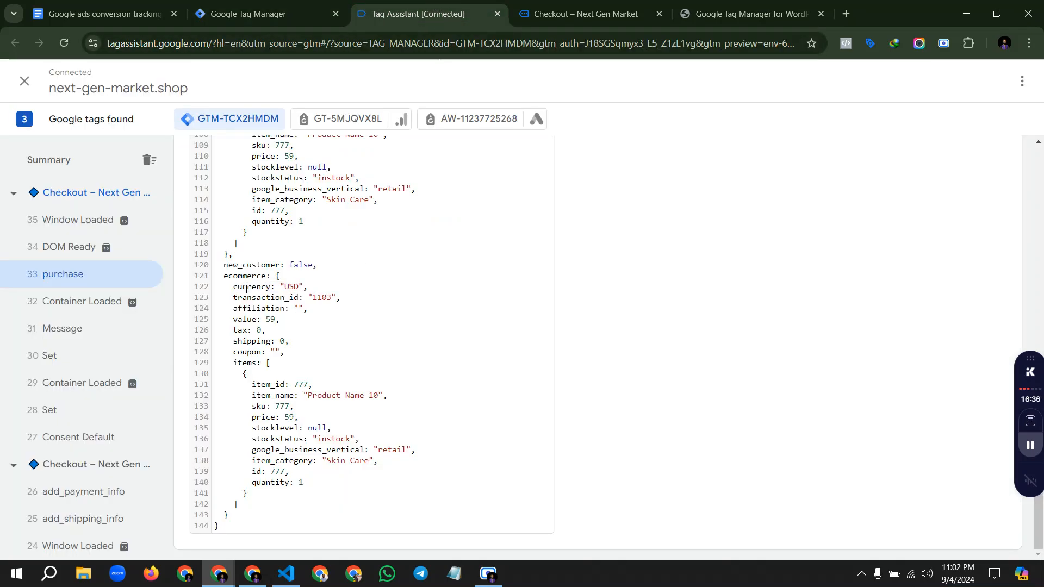
scroll(231, 280, "up", 20)
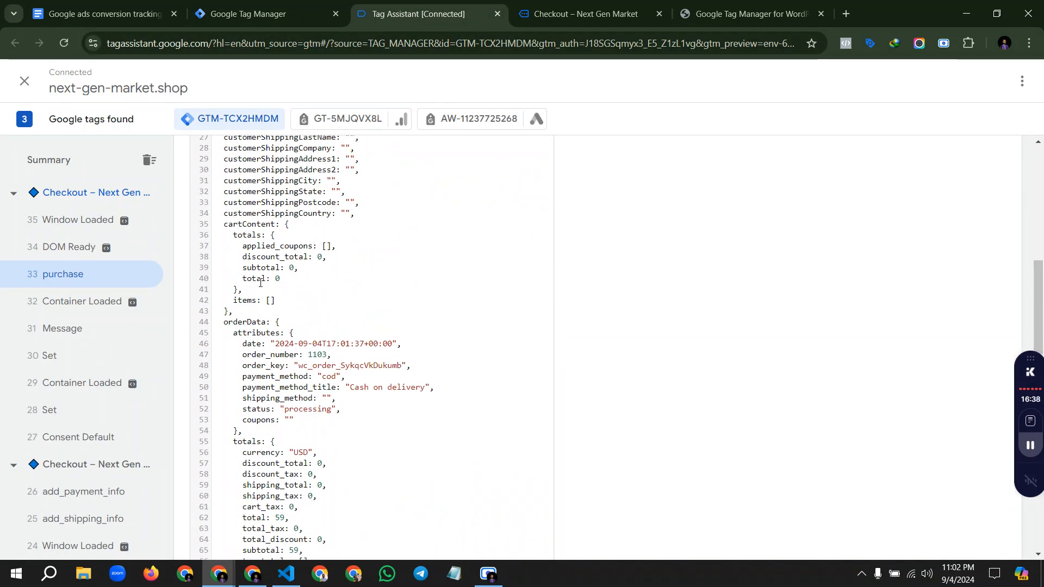
scroll(263, 281, "up", 4)
scroll(253, 306, "down", 2)
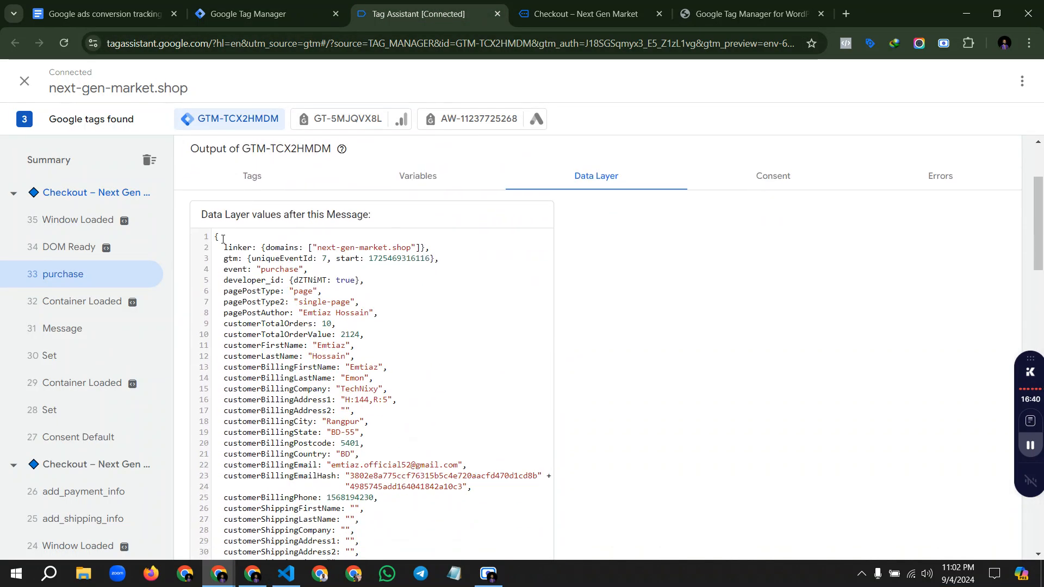
scroll(215, 236, "down", 20)
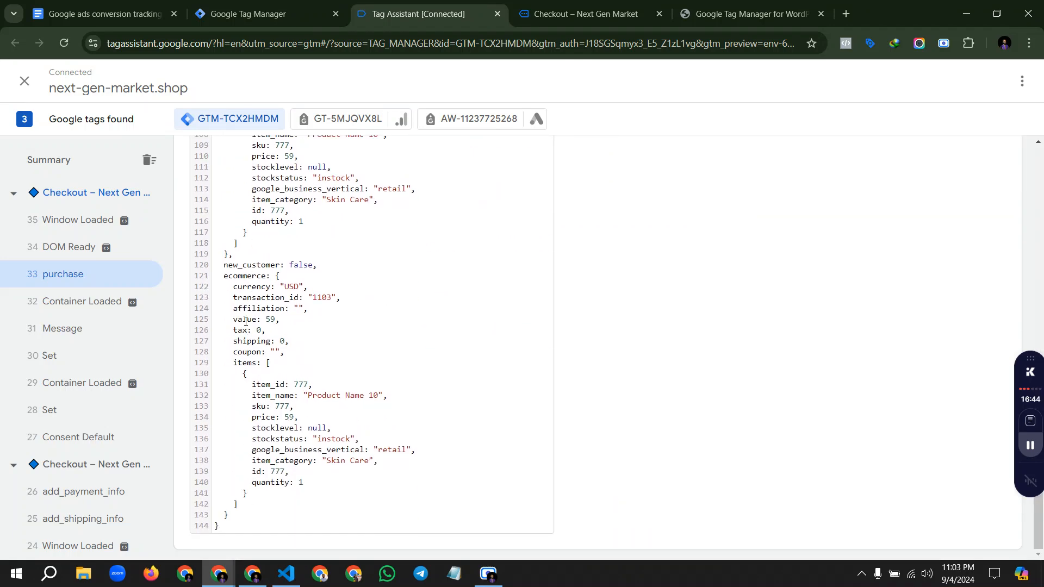
left_click_drag(235, 289, 324, 302)
left_click_drag(235, 319, 281, 319)
left_click(285, 319)
left_click_drag(224, 277, 285, 276)
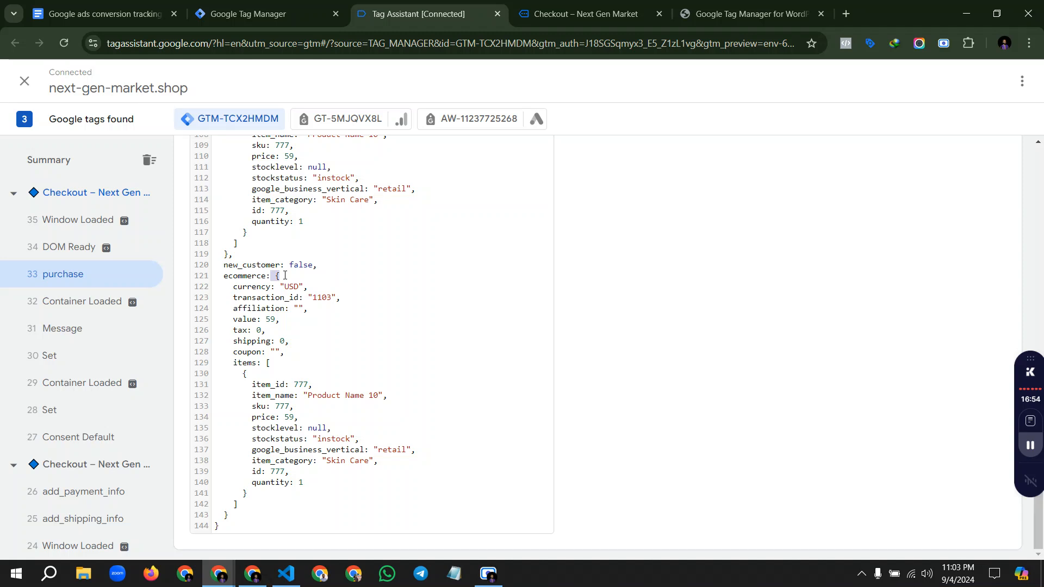
Step: Check the currency key in Tag Assistant's ecommerce object and set the new variable's Data Layer Variable Name to ecommerce.currency in Tag Manager
left_click(249, 291)
double_click(248, 286)
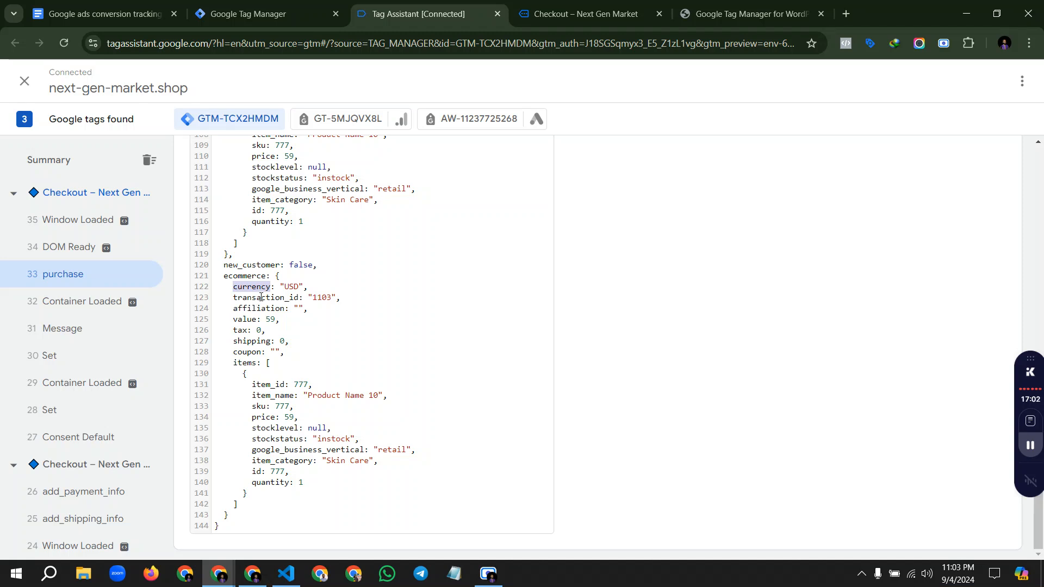
double_click(252, 277)
left_click(254, 287)
double_click(258, 286)
left_click(255, 14)
left_click(389, 283)
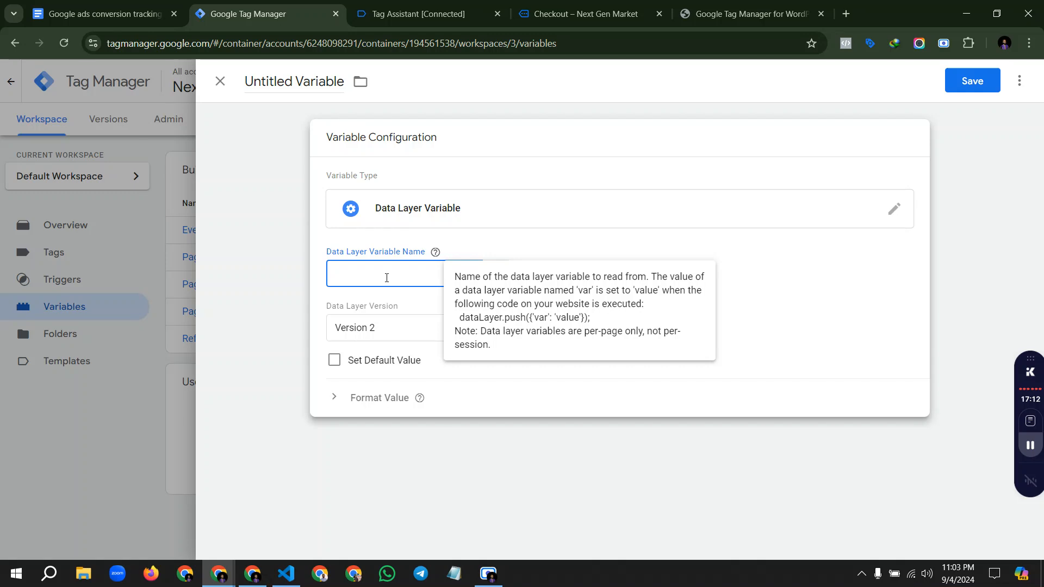
type("ecommerce.currency")
Step: Save the currency variable under the name dlv Currency
left_click(966, 81)
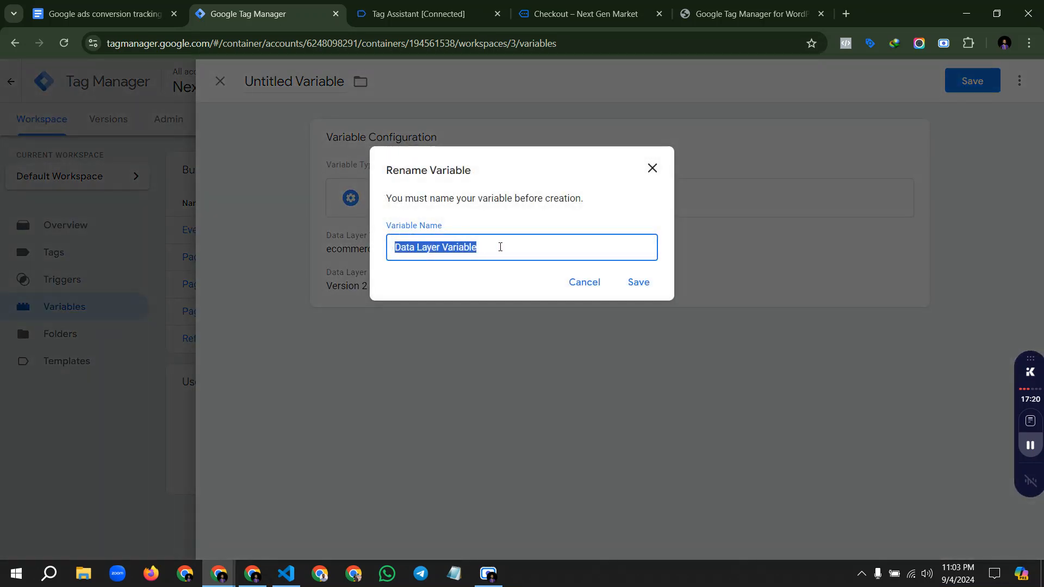
type("dlv")
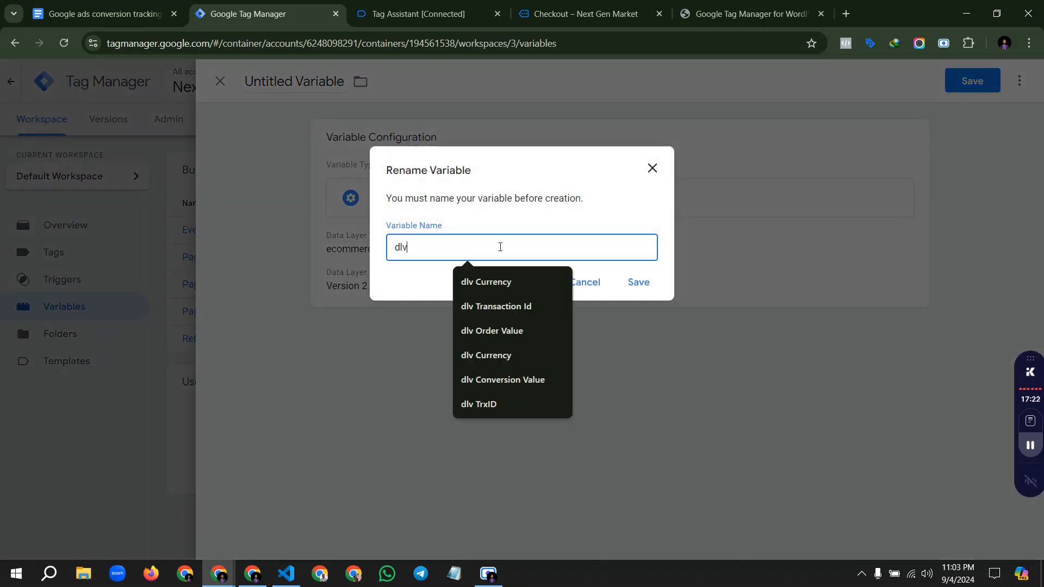
left_click(505, 282)
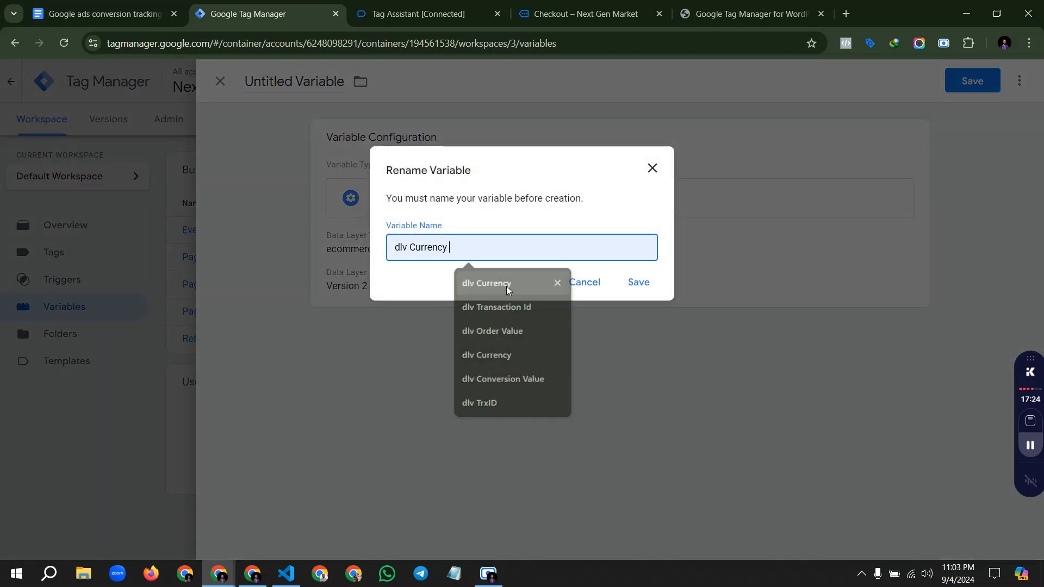
left_click(626, 287)
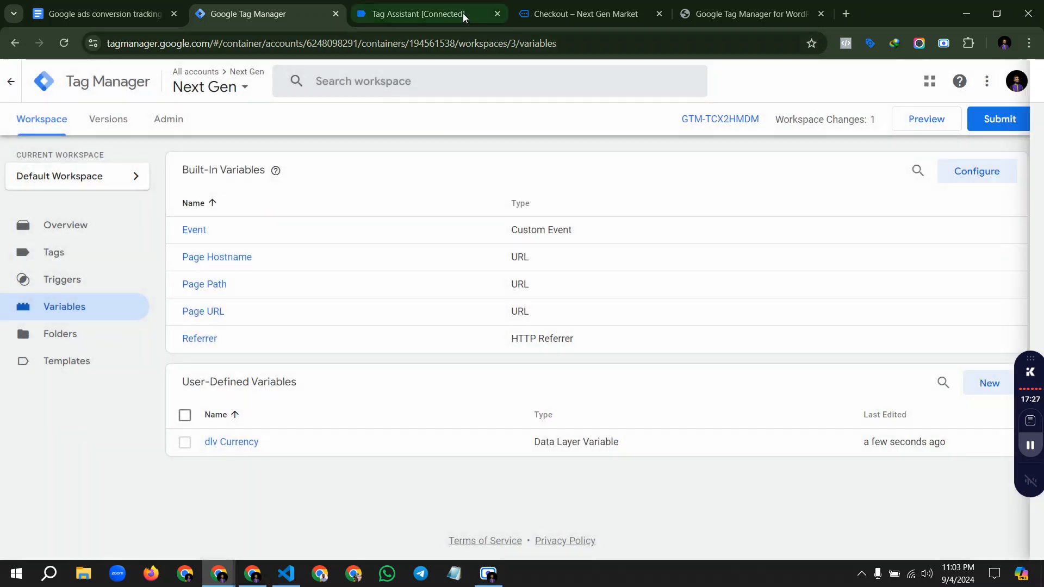
Step: Locate transaction_id in Tag Assistant's purchase data layer and configure a new Data Layer Variable in Tag Manager that reads ecommerce.transaction_id
left_click(462, 13)
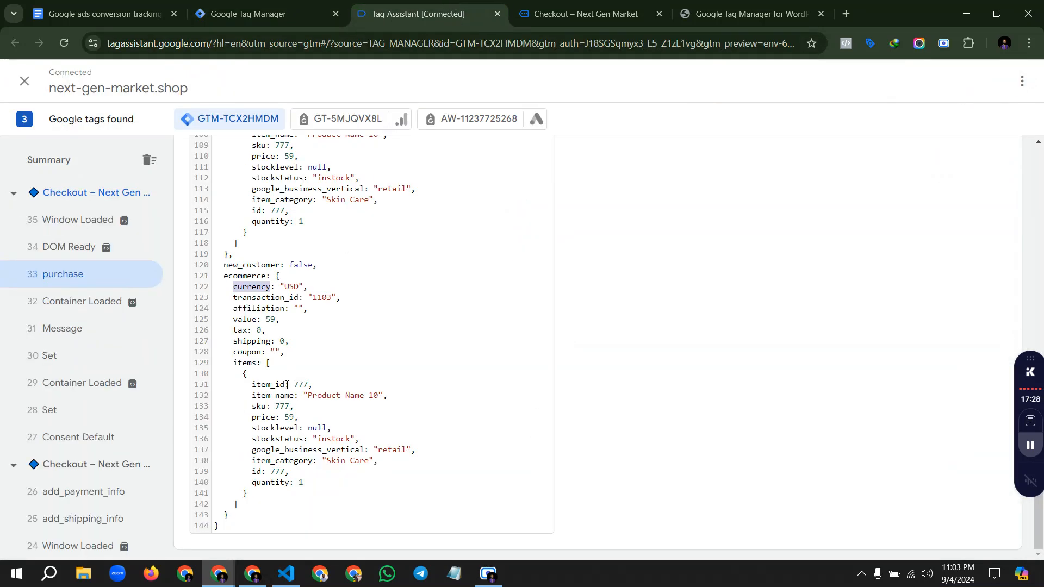
double_click(261, 298)
left_click(283, 17)
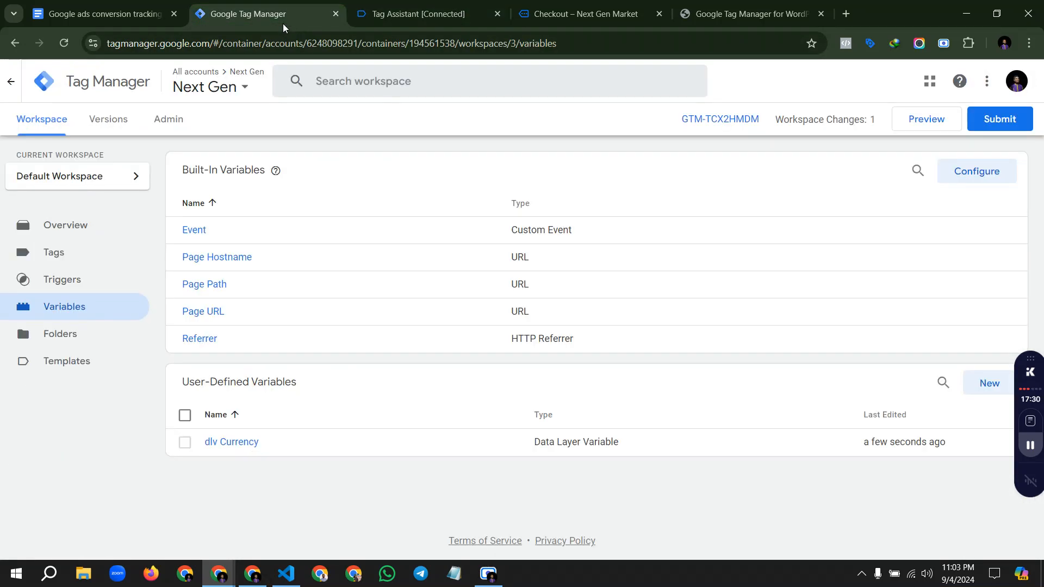
left_click(987, 382)
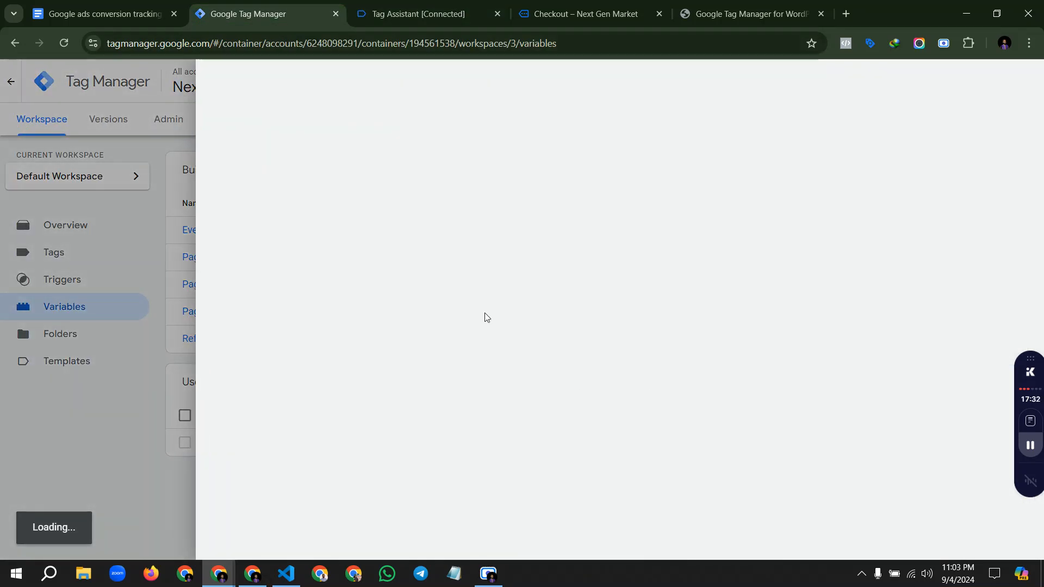
left_click(526, 212)
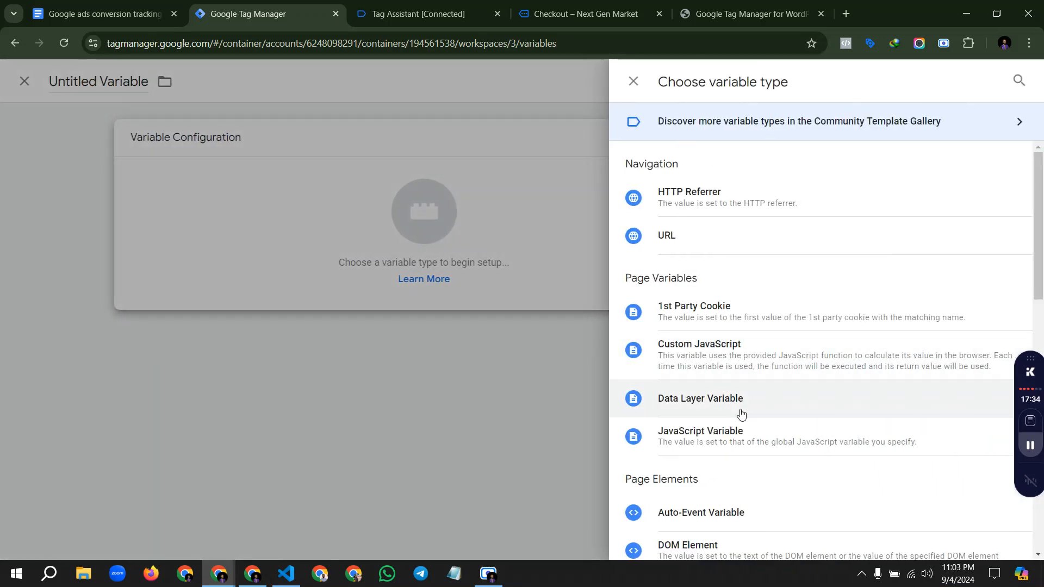
left_click(741, 411)
left_click(418, 267)
type("e")
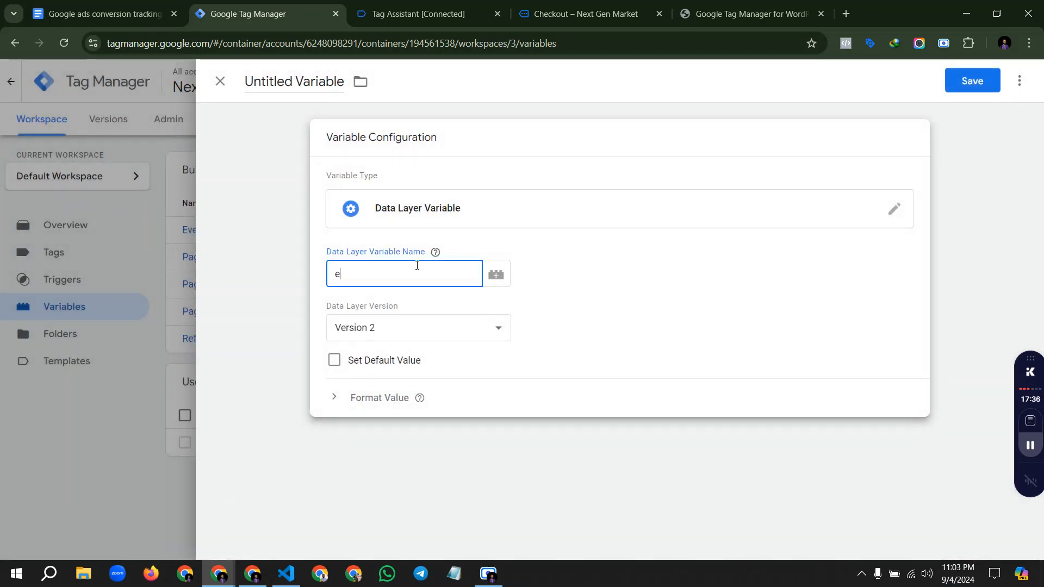
type("commerce.transaction_id")
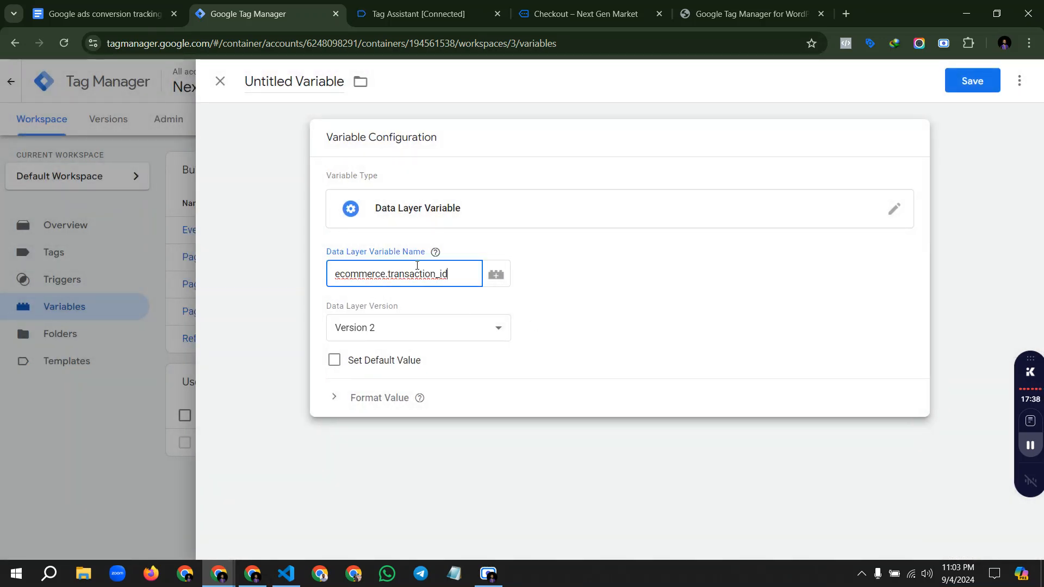
Step: Save the transaction ID variable under the name dlv TrxID
left_click(971, 81)
type("dlv")
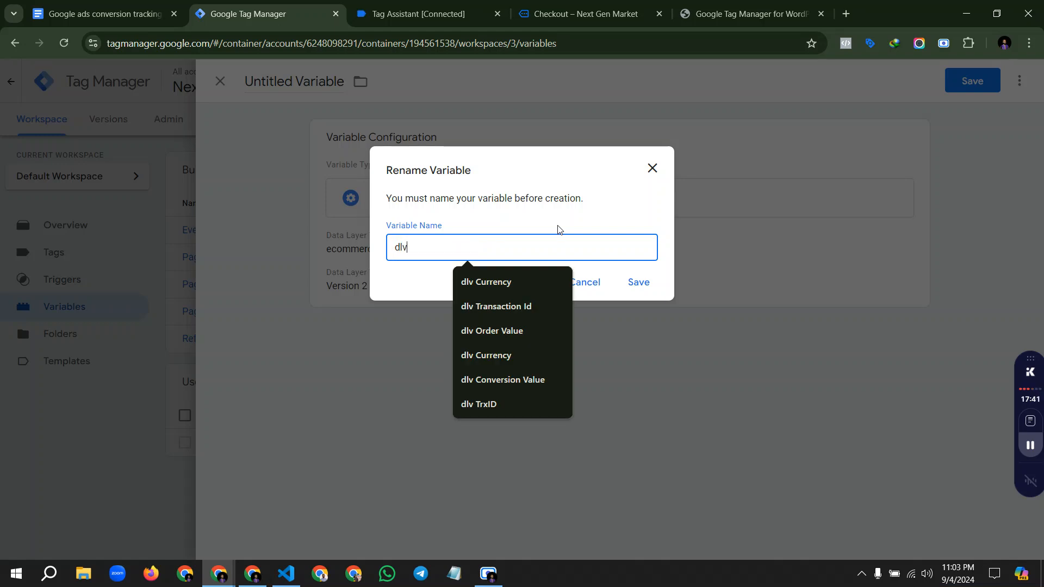
left_click(518, 396)
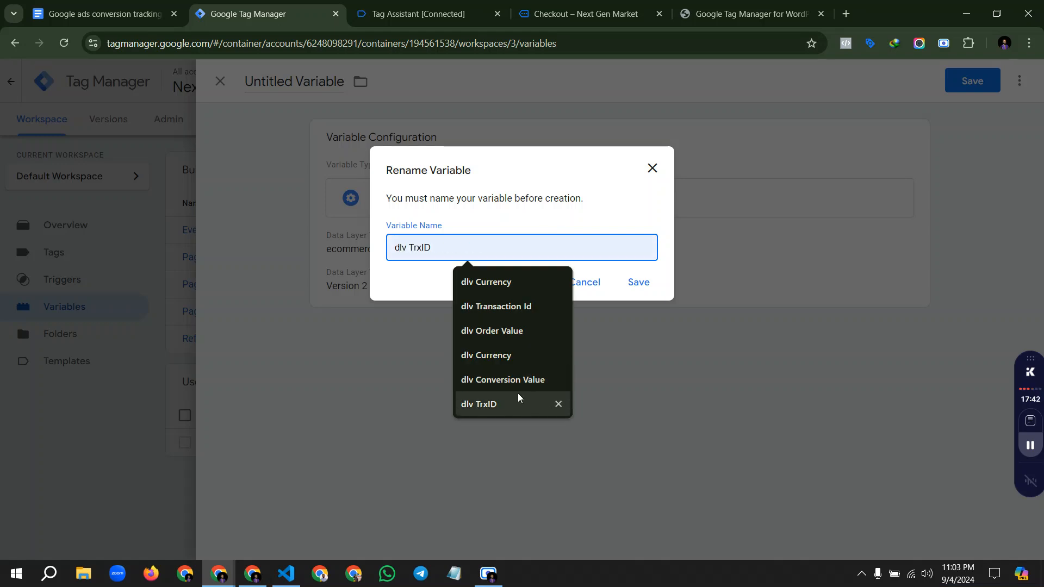
left_click(646, 282)
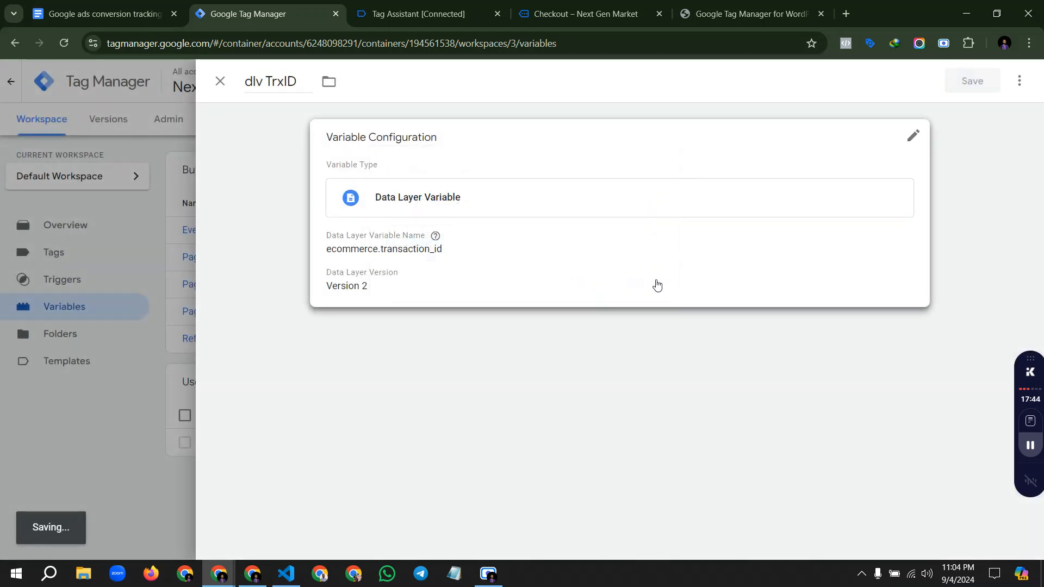
Step: Locate value in Tag Assistant's ecommerce object and configure another Data Layer Variable in Tag Manager that reads ecommerce.value
left_click(426, 14)
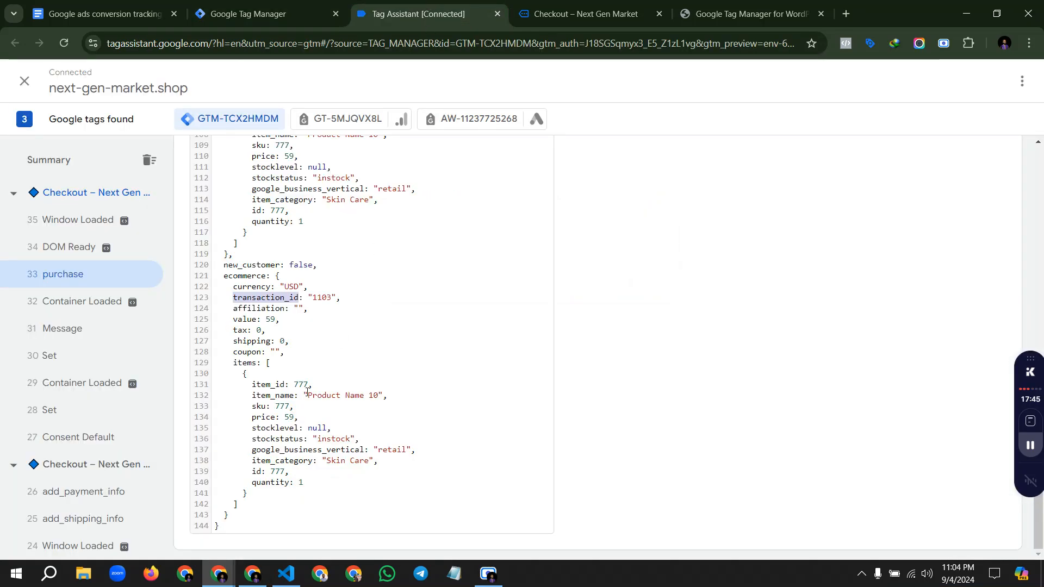
double_click(244, 321)
key("ctrl+shift+Tab")
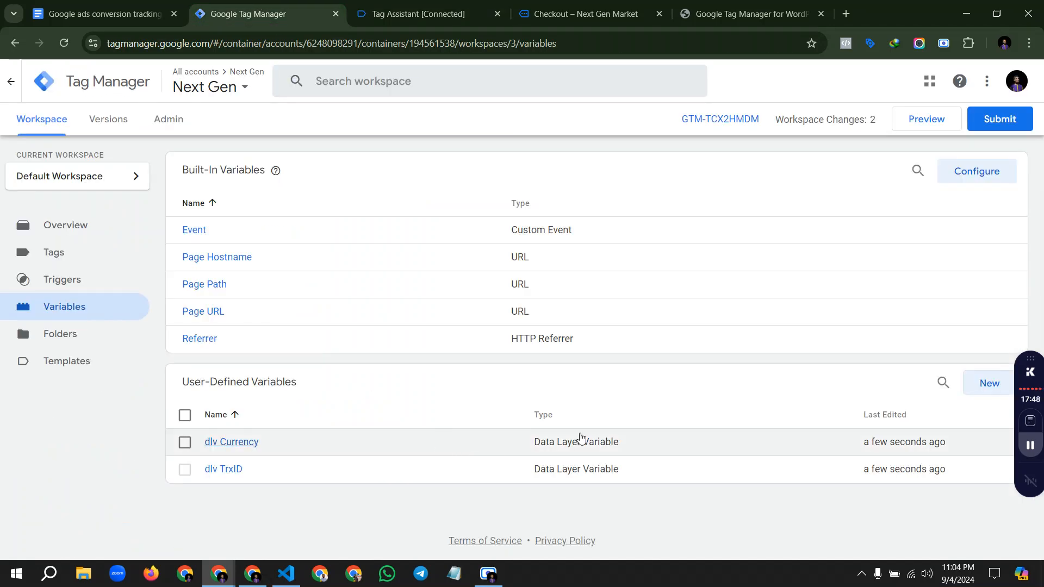
left_click(989, 383)
left_click(541, 213)
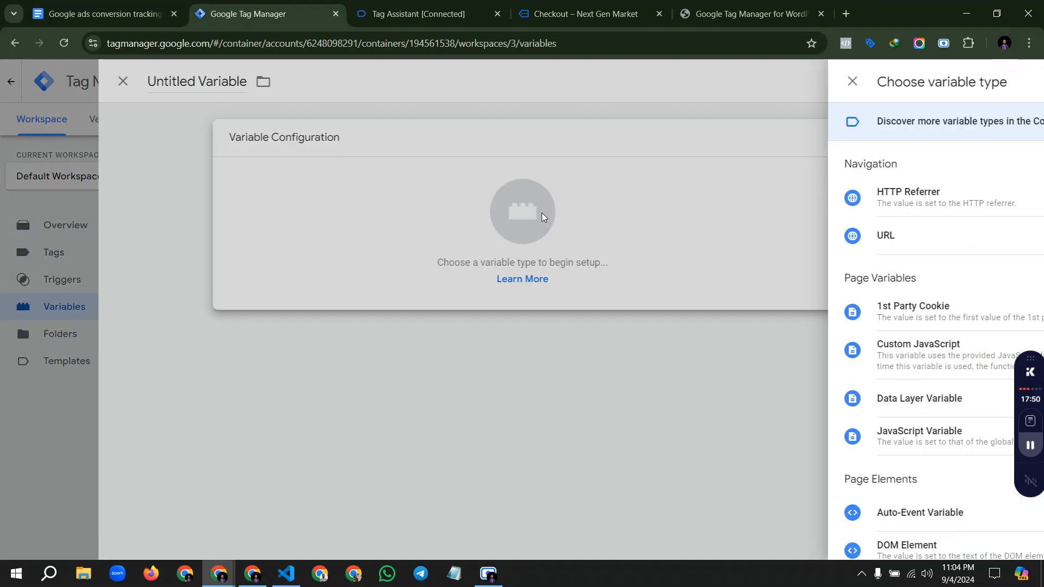
left_click(729, 403)
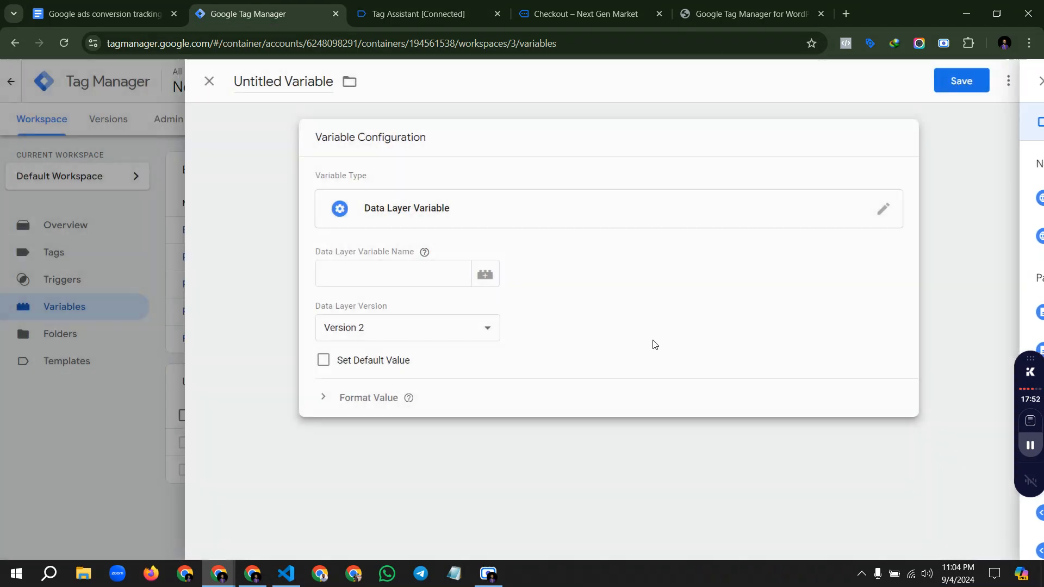
left_click(451, 269)
type("ecommerce.value")
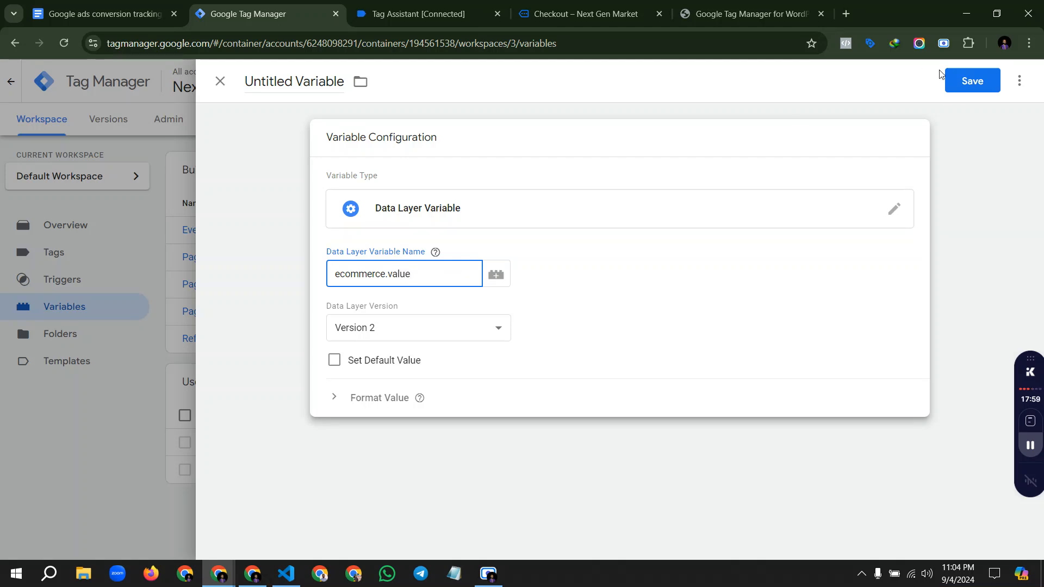
Step: Save the ecommerce value variable under the name dlv Order Value
left_click(972, 80)
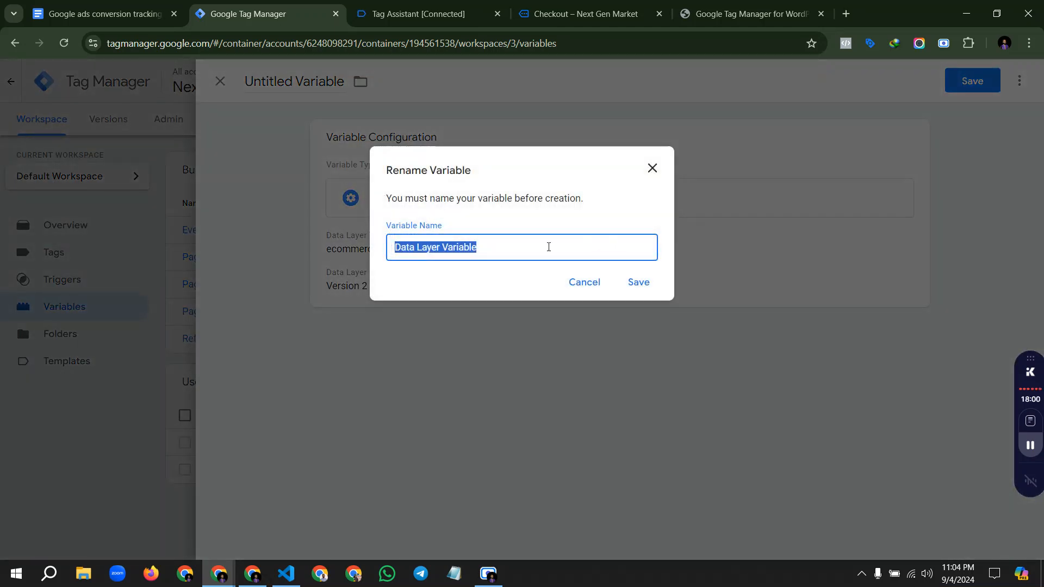
type("dl")
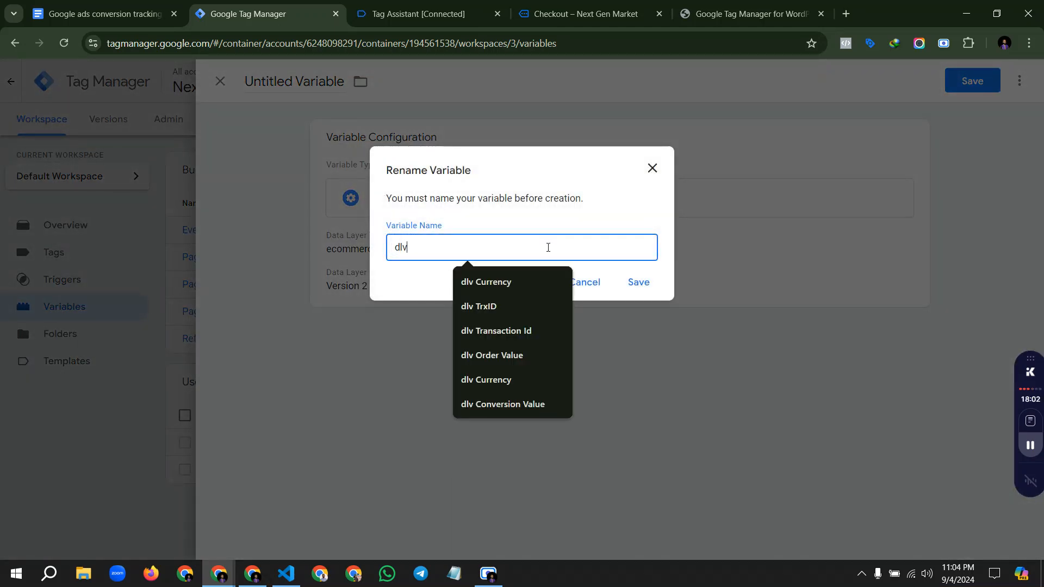
type("v")
left_click(527, 357)
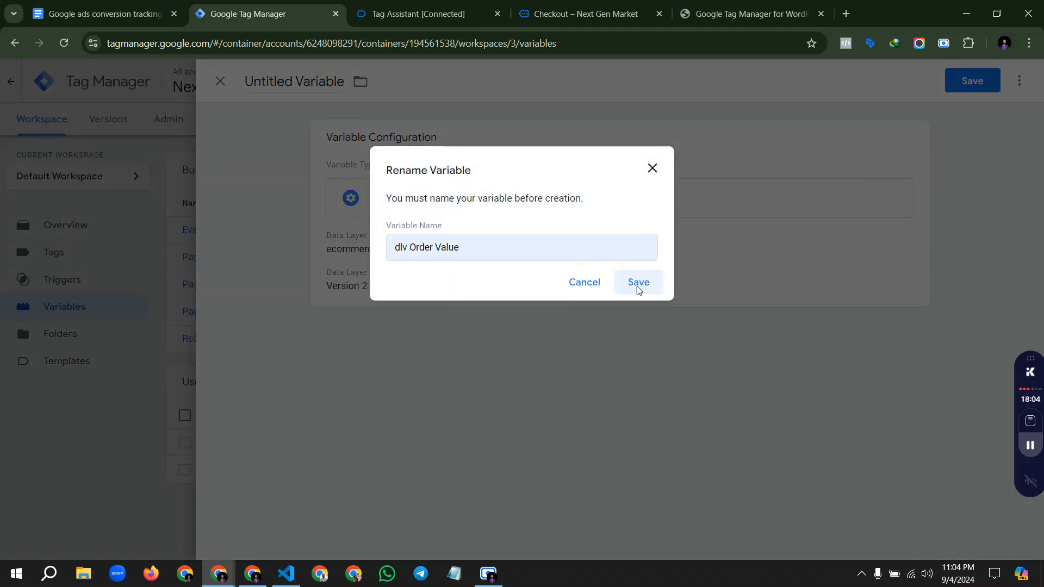
left_click(638, 282)
Step: Compare the currency, transaction_id and value entries in Tag Assistant with the user-defined variables listed in Tag Manager
left_click(424, 14)
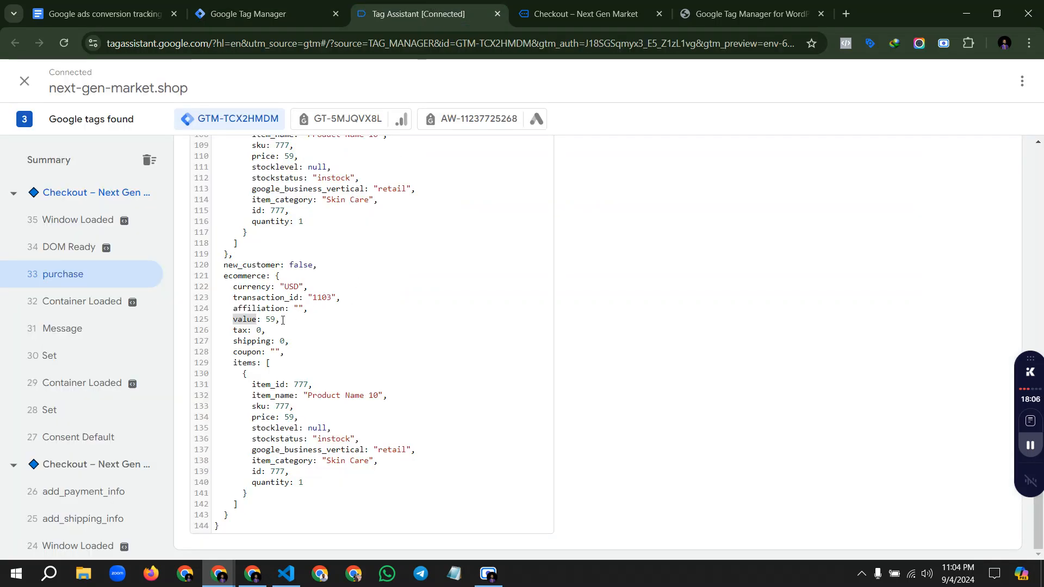
left_click_drag(283, 320, 231, 284)
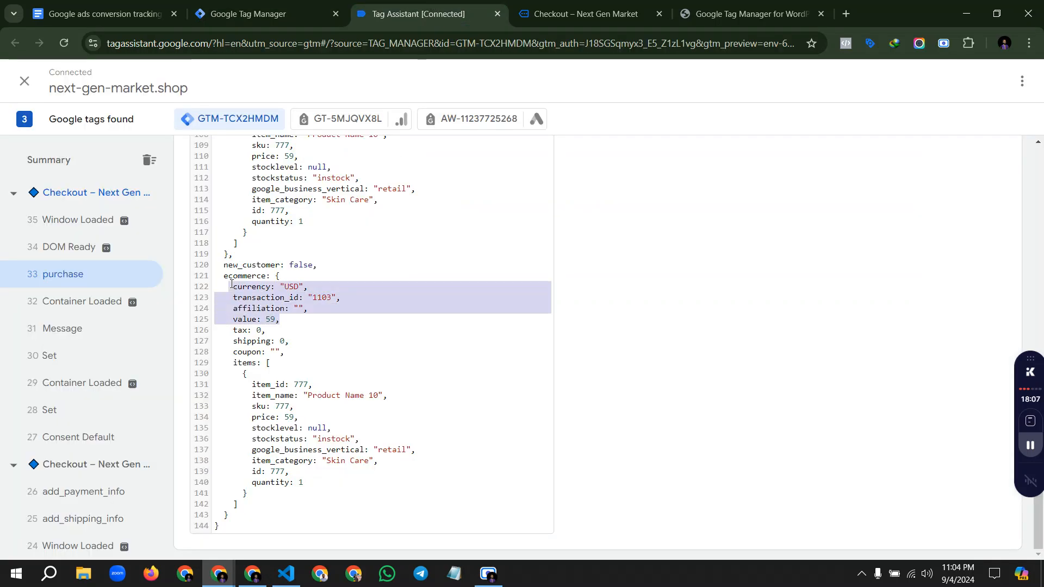
left_click(285, 324)
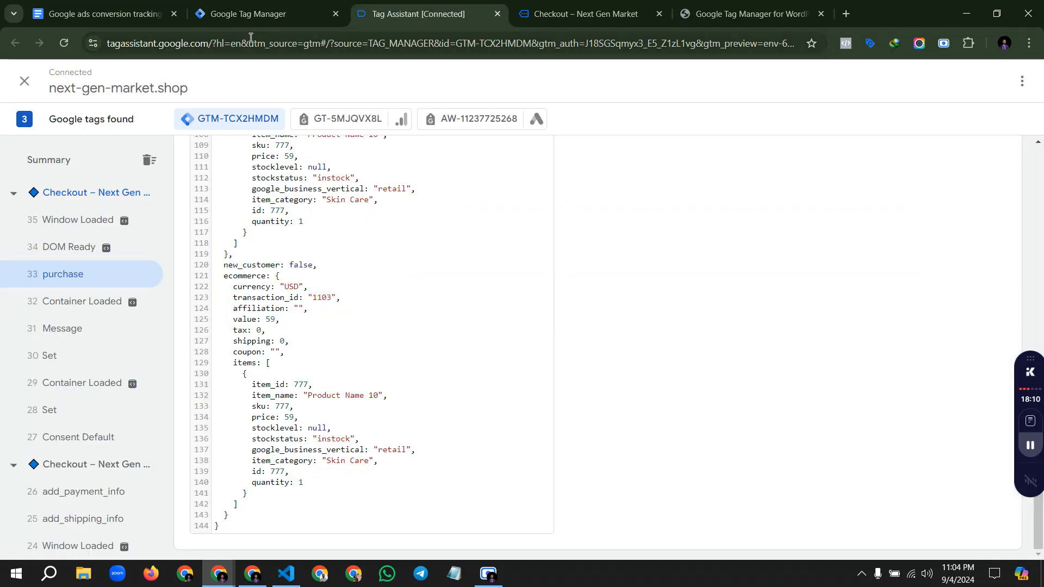
left_click(271, 14)
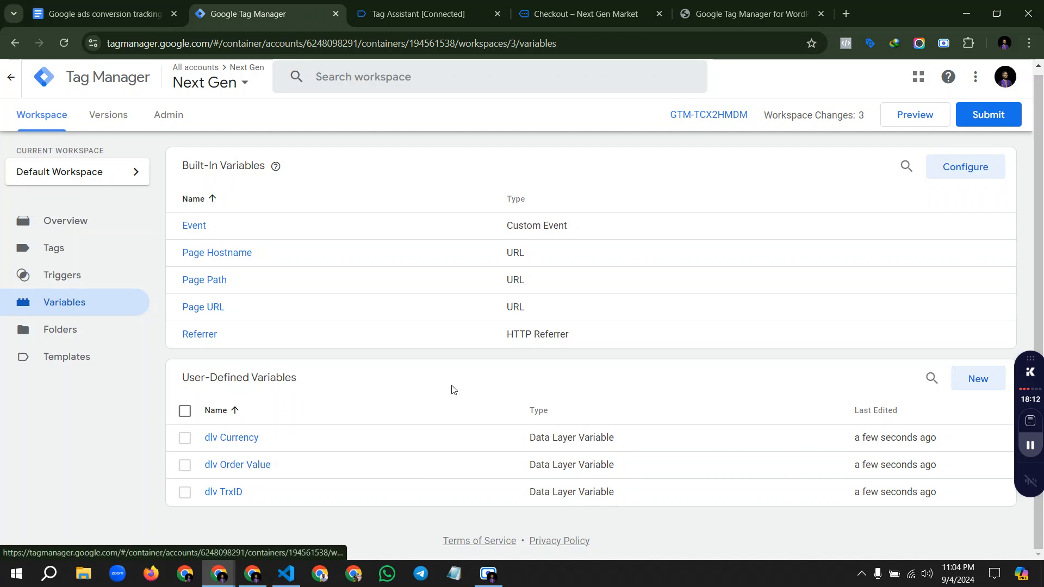
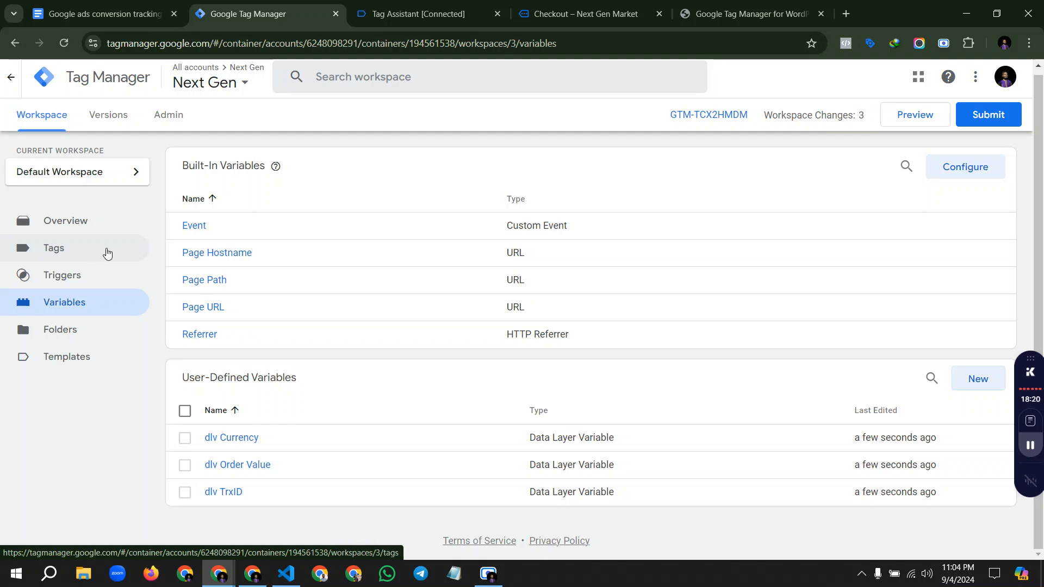
Step: Edit the Gads Purchase Tag, setting Conversion Value to {{dlv Order Value}} and Transaction ID to {{dlv TrxID}}
left_click(87, 249)
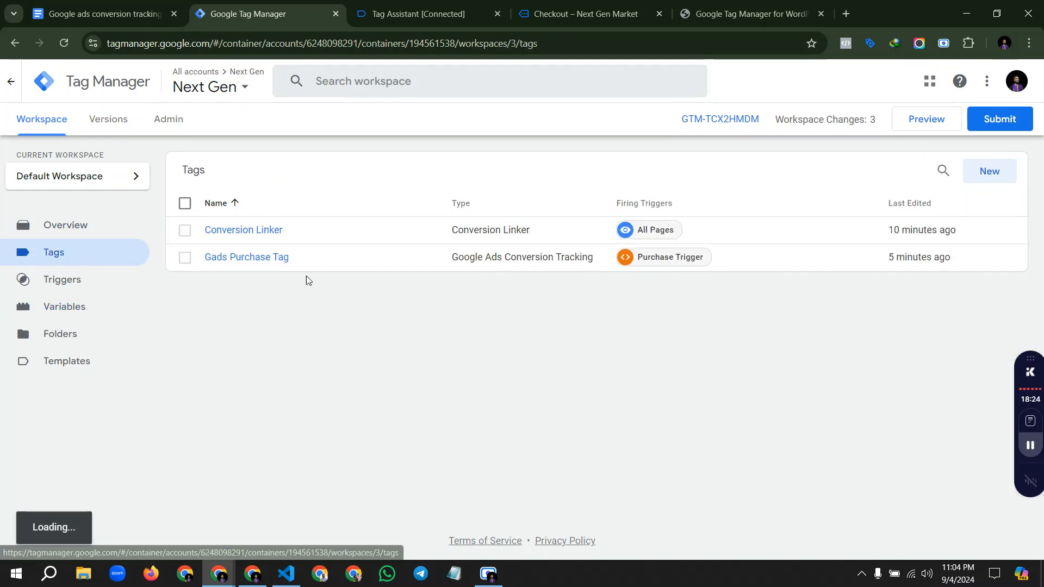
left_click(279, 258)
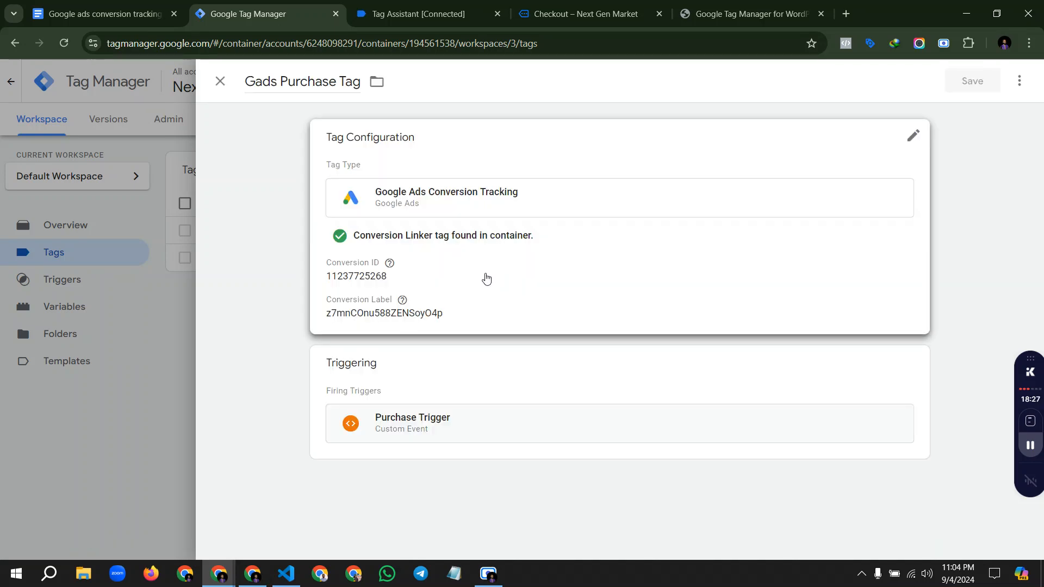
left_click(485, 277)
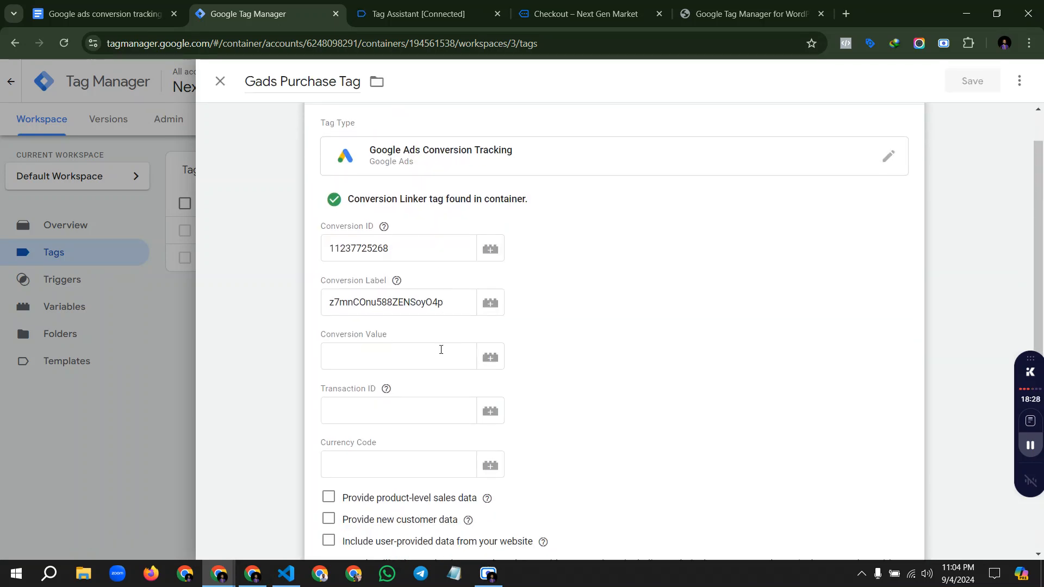
left_click(367, 342)
left_click(389, 390)
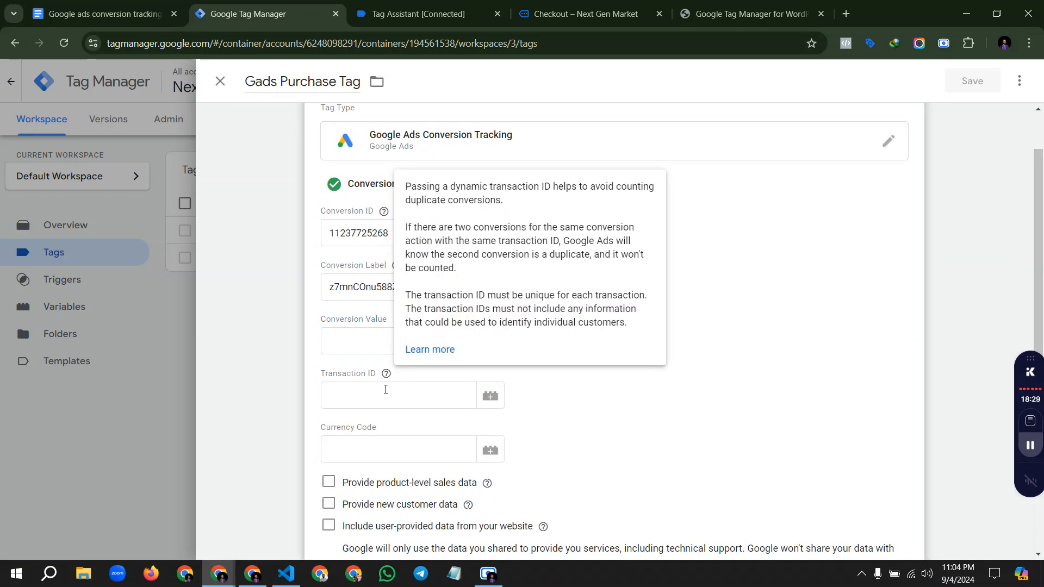
left_click(370, 453)
left_click(482, 345)
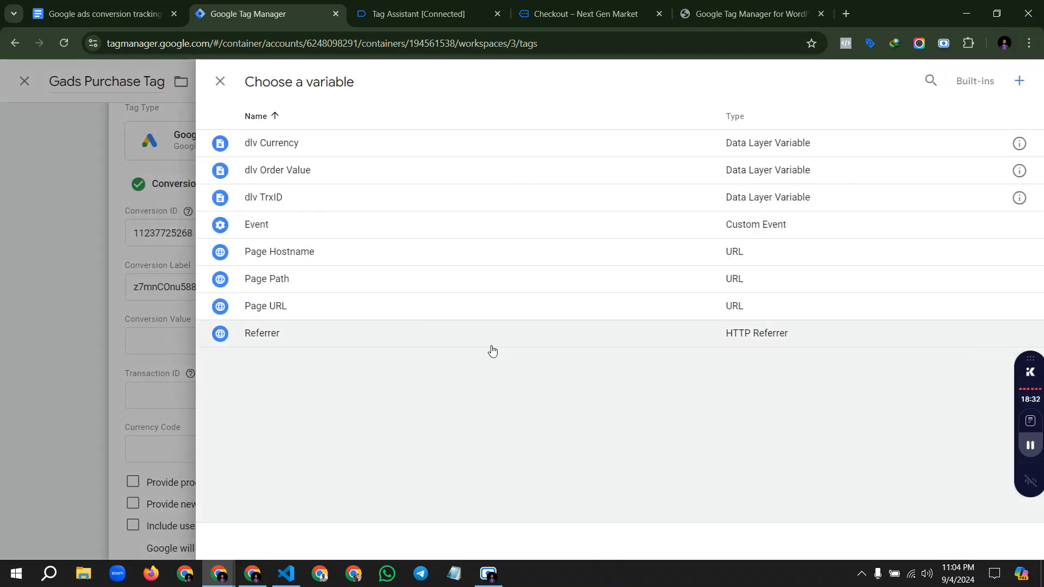
left_click(330, 171)
left_click(368, 399)
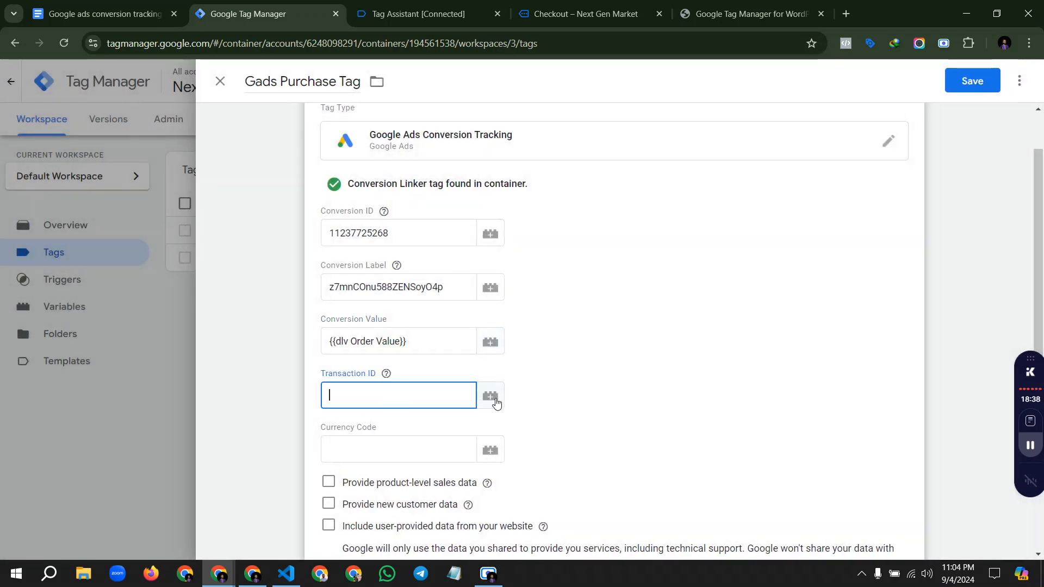
left_click(491, 399)
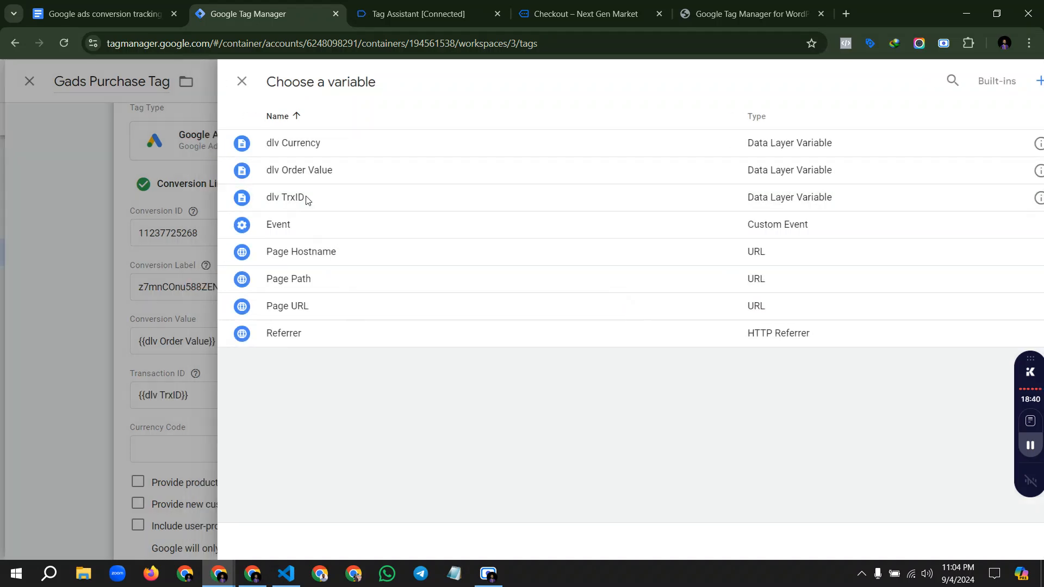
Step: Set the Gads Purchase Tag's Currency Code to {{dlv Currency}} and save the tag
left_click(305, 198)
left_click(418, 448)
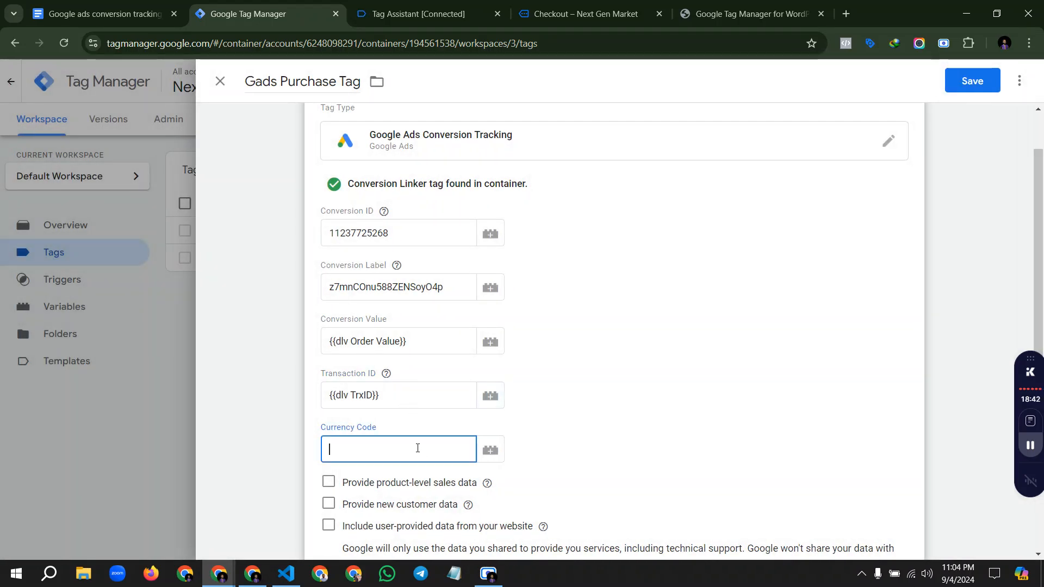
left_click(490, 450)
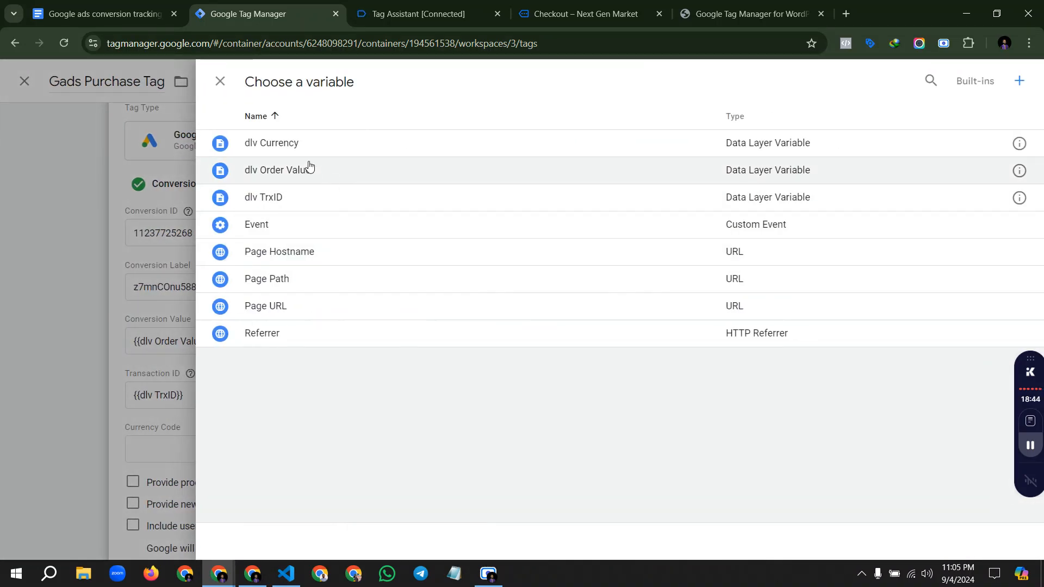
left_click(285, 145)
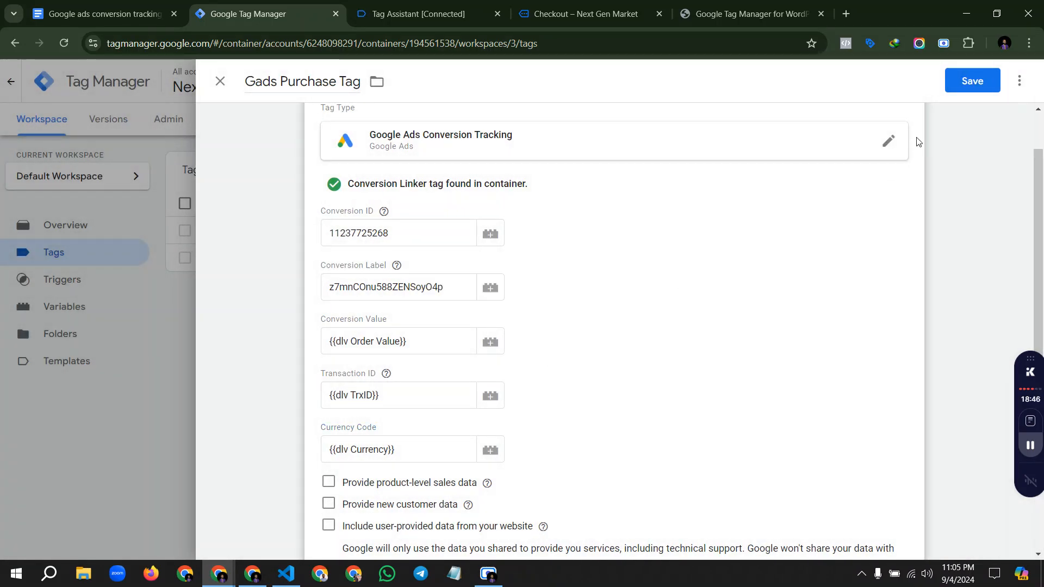
left_click(982, 78)
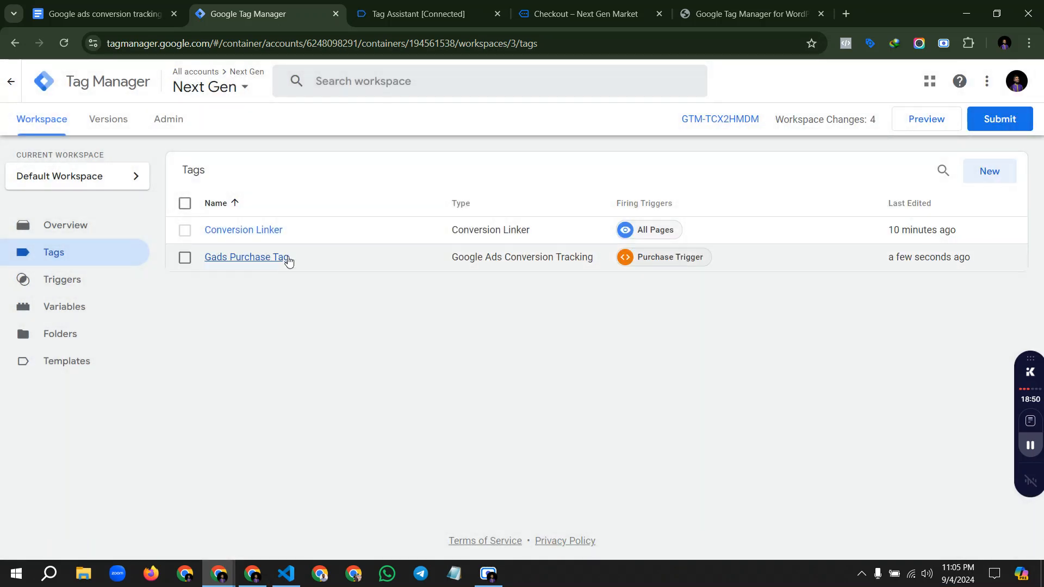
Step: Review the saved Gads Purchase Tag and examine the customer name, address, email and phone keys in Tag Assistant's purchase data layer
left_click(286, 258)
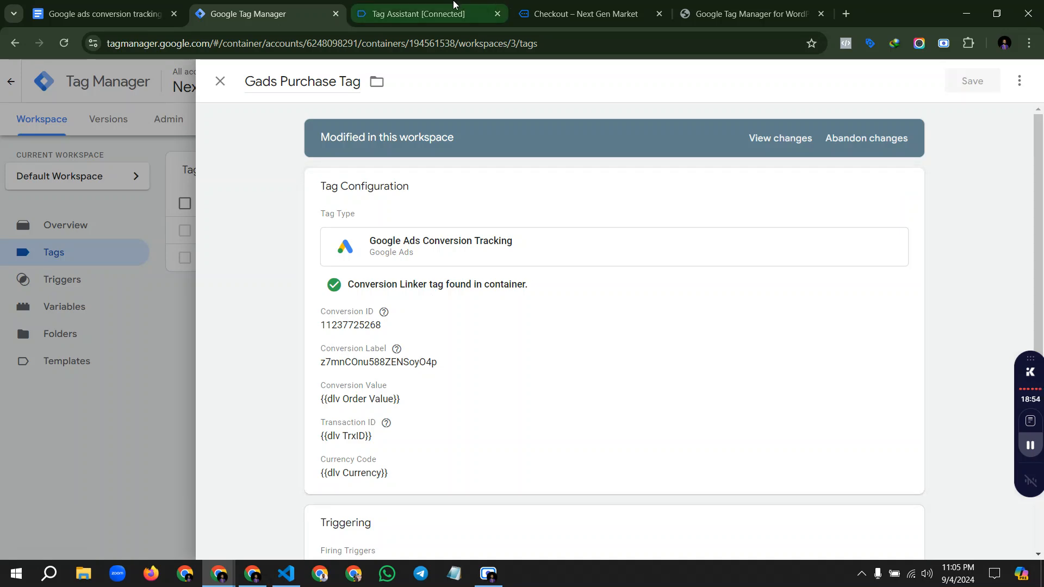
key("ctrl+Tab")
scroll(349, 326, "up", 20)
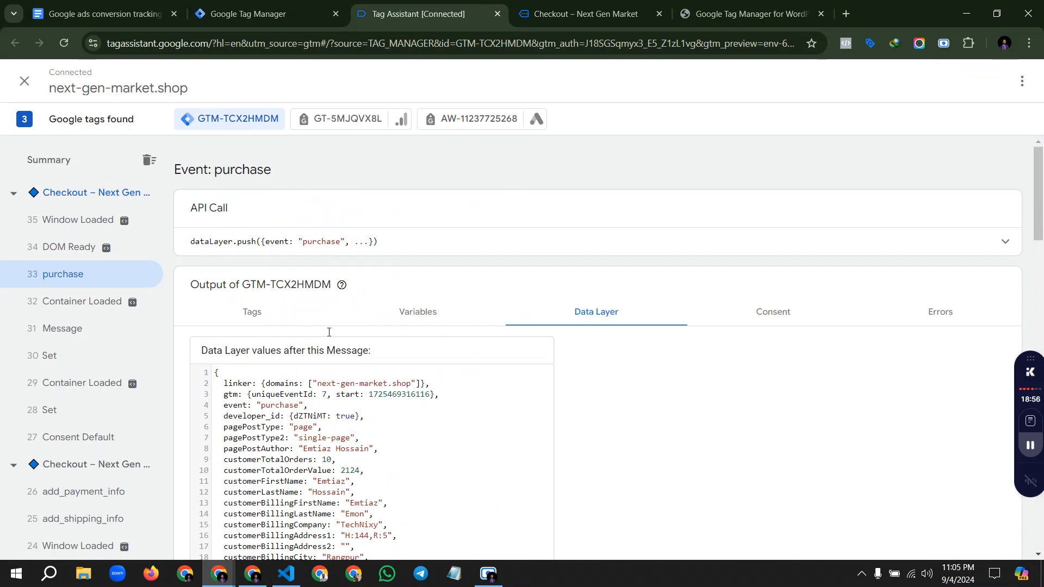
scroll(333, 341, "down", 3)
scroll(332, 341, "down", 1)
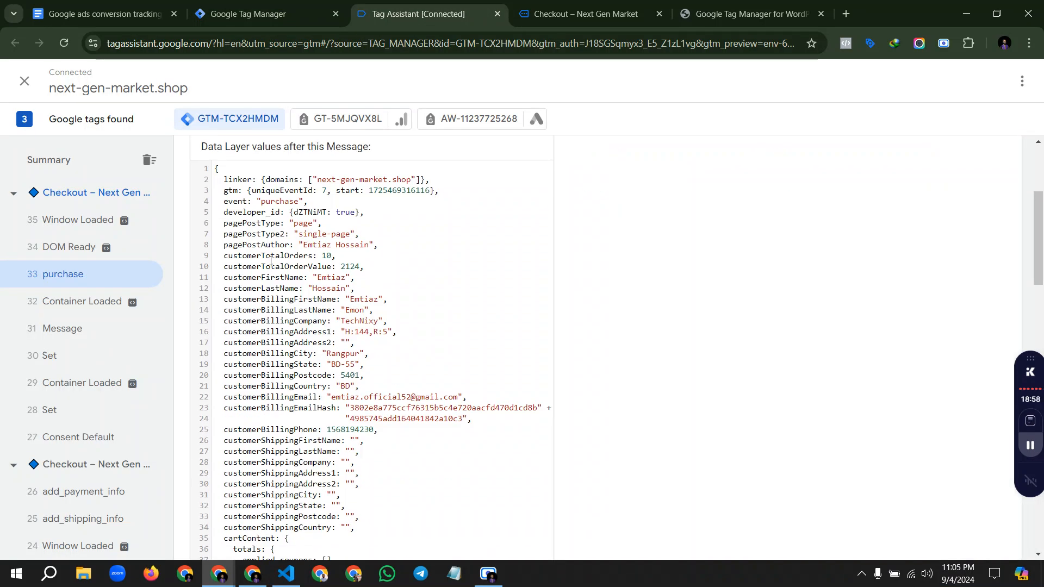
left_click_drag(223, 276, 364, 277)
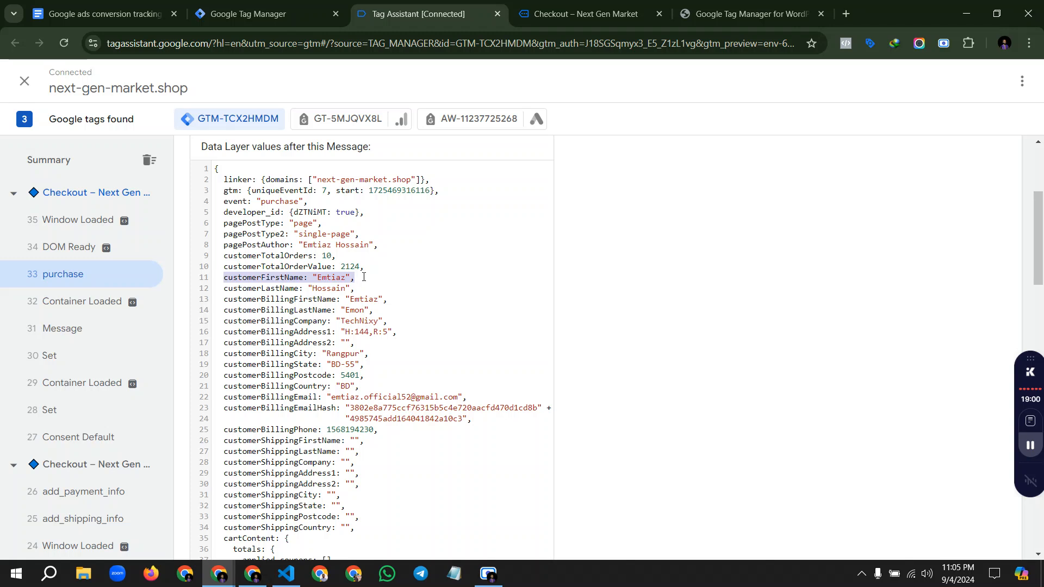
left_click_drag(226, 286, 354, 290)
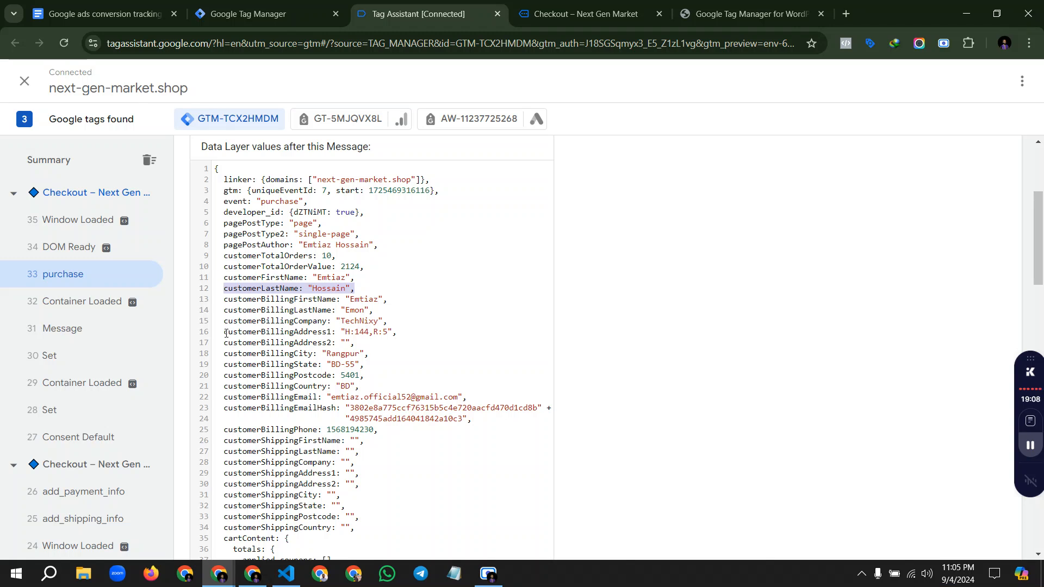
left_click_drag(224, 324, 247, 333)
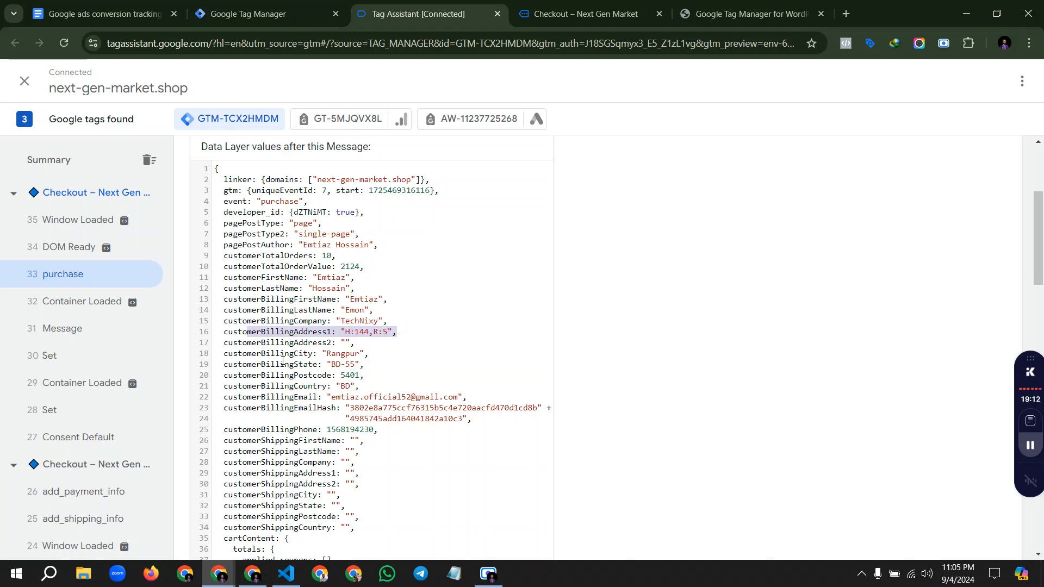
left_click_drag(298, 353, 437, 398)
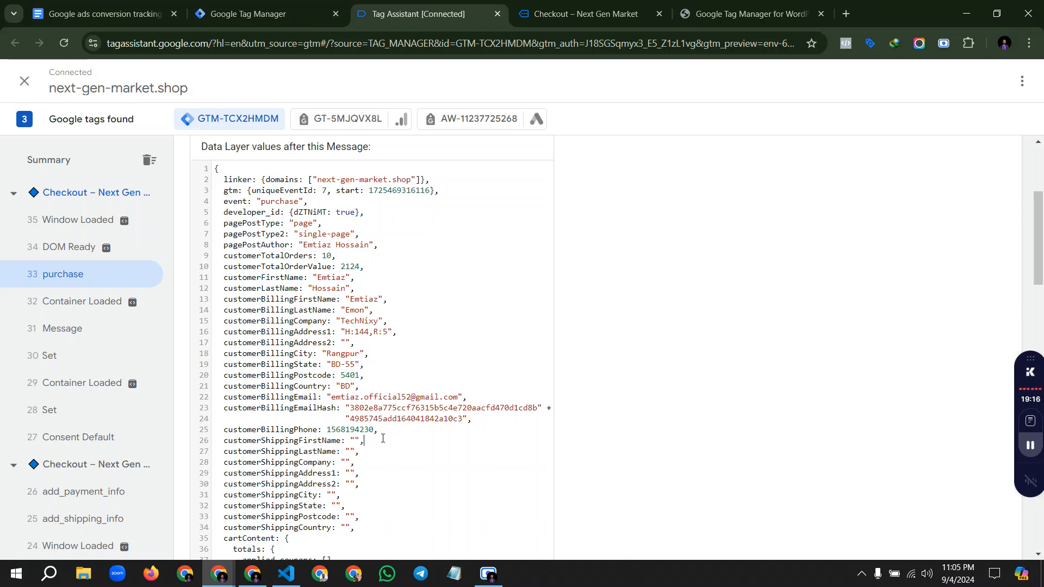
left_click_drag(220, 429, 283, 435)
left_click(308, 386)
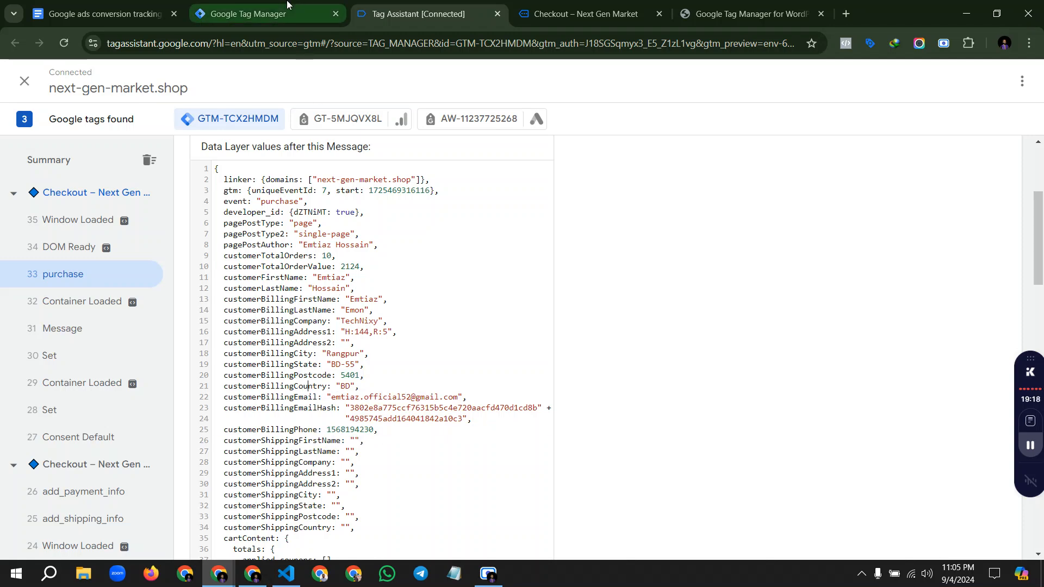
Step: Return to Tag Manager, close the purchase tag, and start a new user-defined variable of type Data Layer Variable
left_click(256, 14)
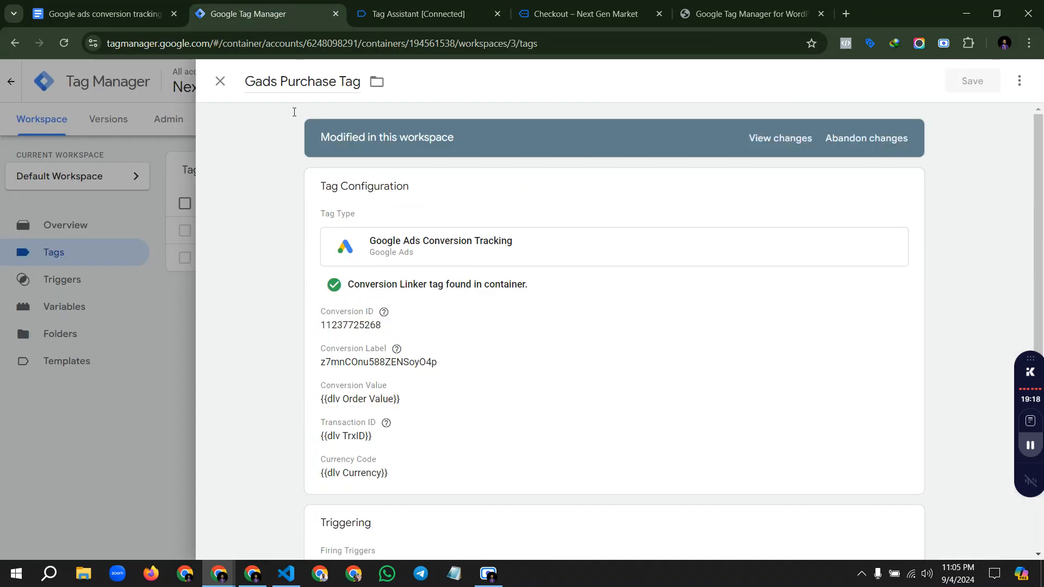
left_click(220, 82)
left_click(103, 314)
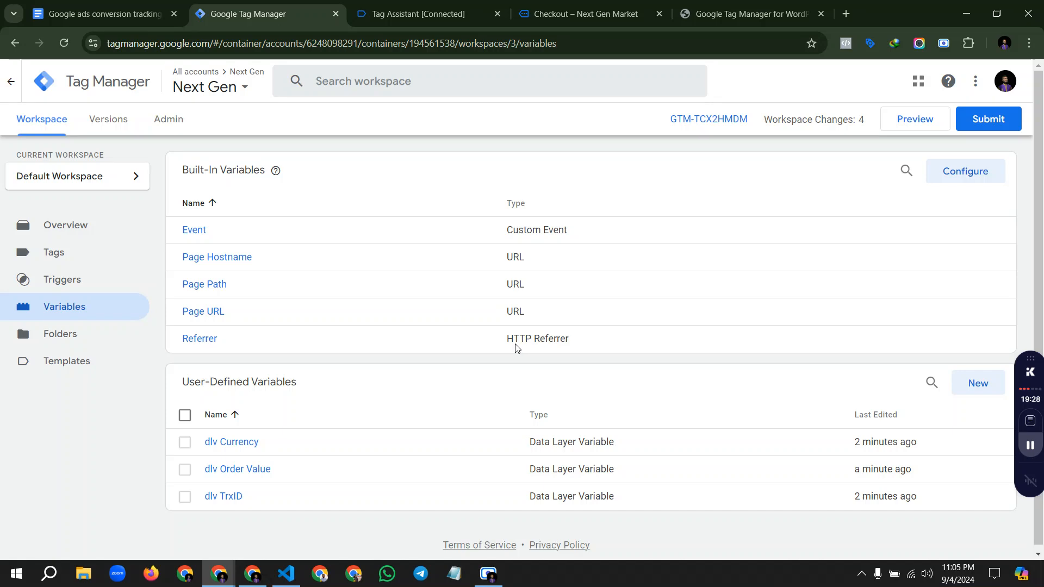
left_click(963, 384)
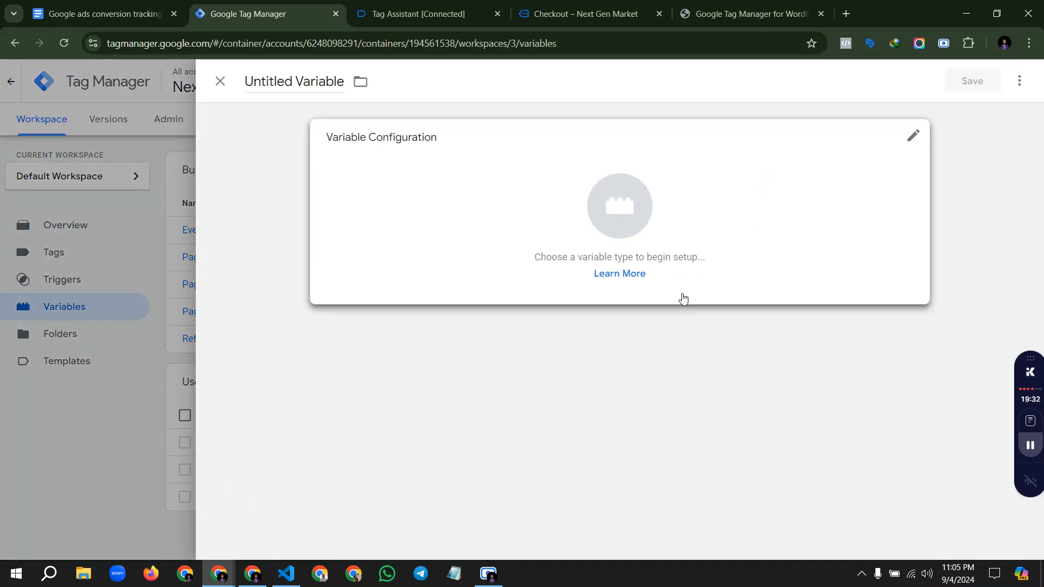
left_click(589, 203)
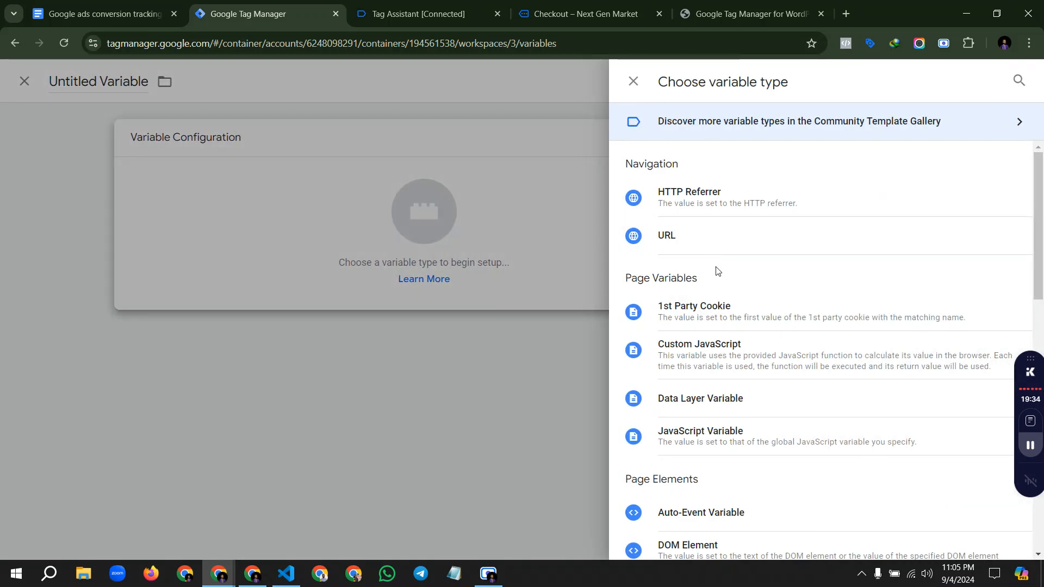
scroll(716, 271, "down", 3)
scroll(729, 410, "up", 3)
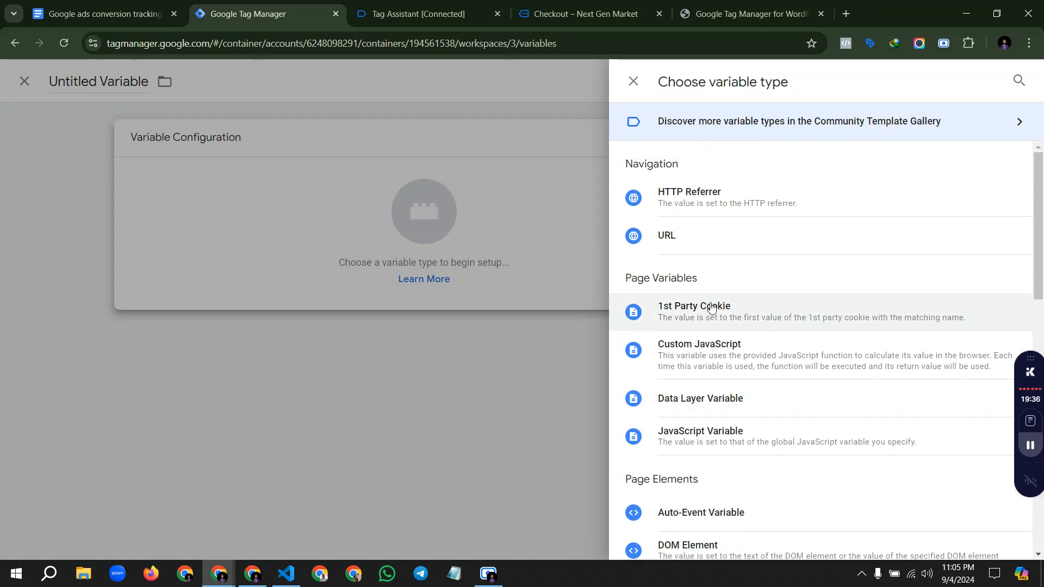
scroll(723, 381, "down", 3)
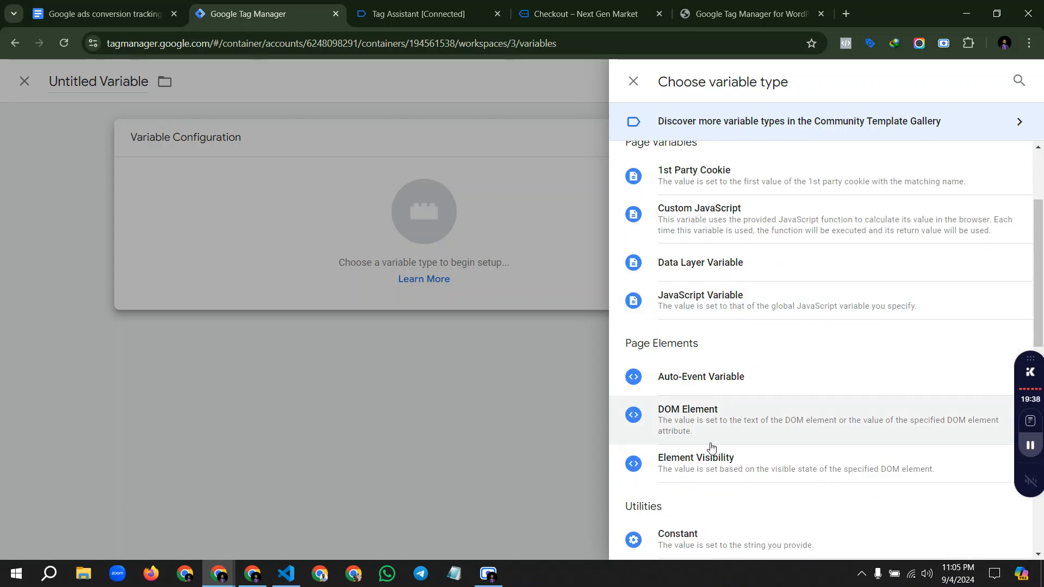
scroll(728, 462, "up", 3)
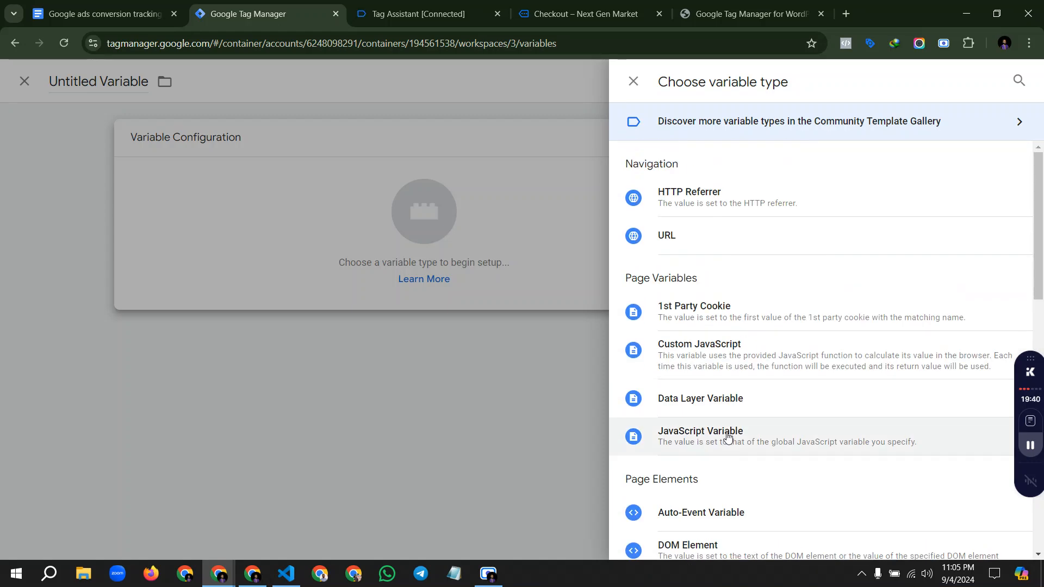
left_click(731, 402)
left_click(370, 275)
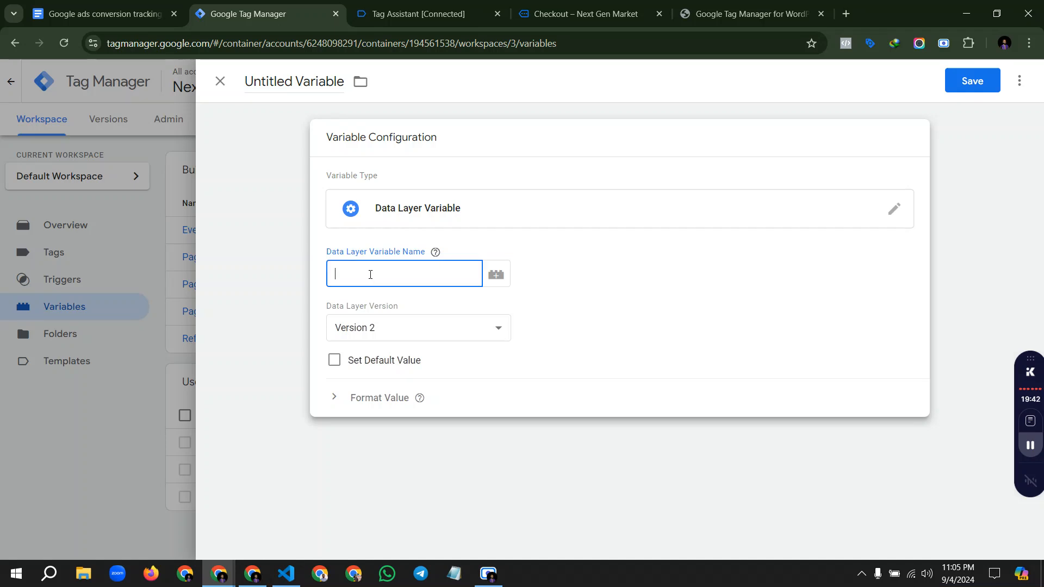
Step: Copy the customerFirstName key from Tag Assistant's data layer and enter it as the new variable's Data Layer Variable Name
left_click(427, 14)
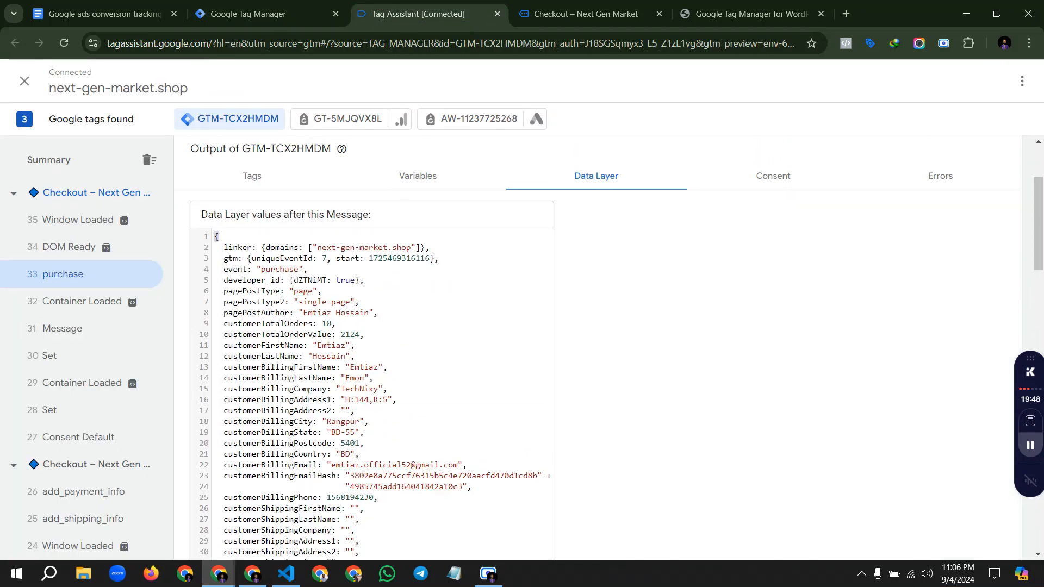
left_click_drag(227, 346, 305, 345)
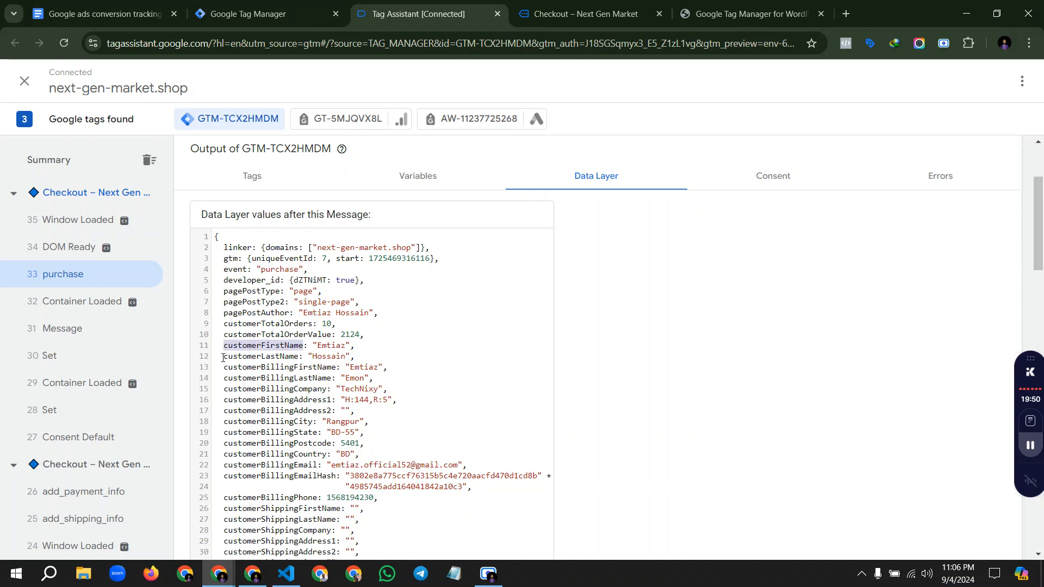
left_click_drag(222, 357, 297, 357)
double_click(289, 346)
key("ctrl+c")
left_click(248, 14)
key("ctrl+v")
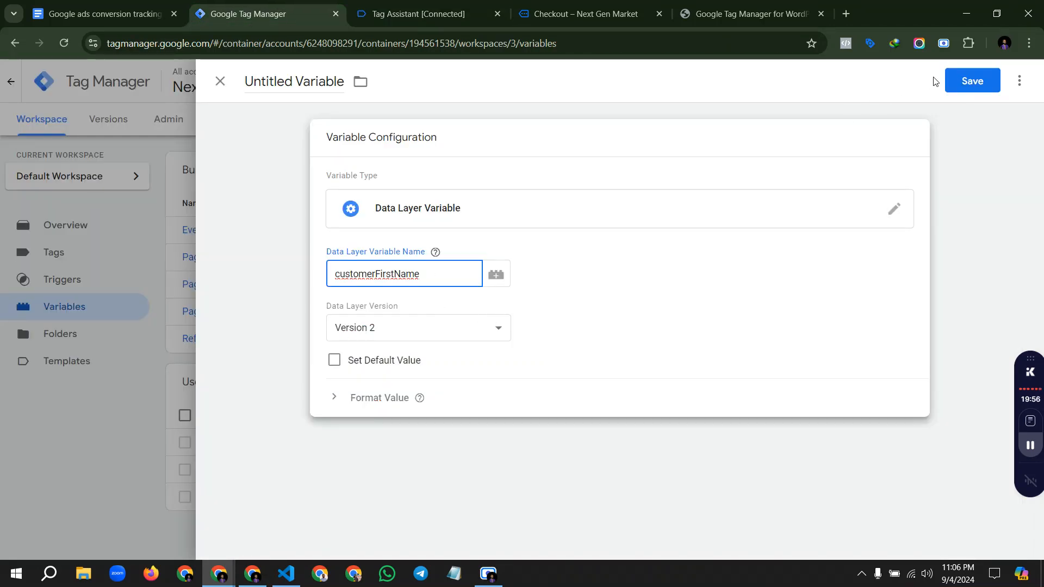
Step: Save the customerFirstName variable under the name dlv Customer Last Name
left_click(957, 81)
type("dlv")
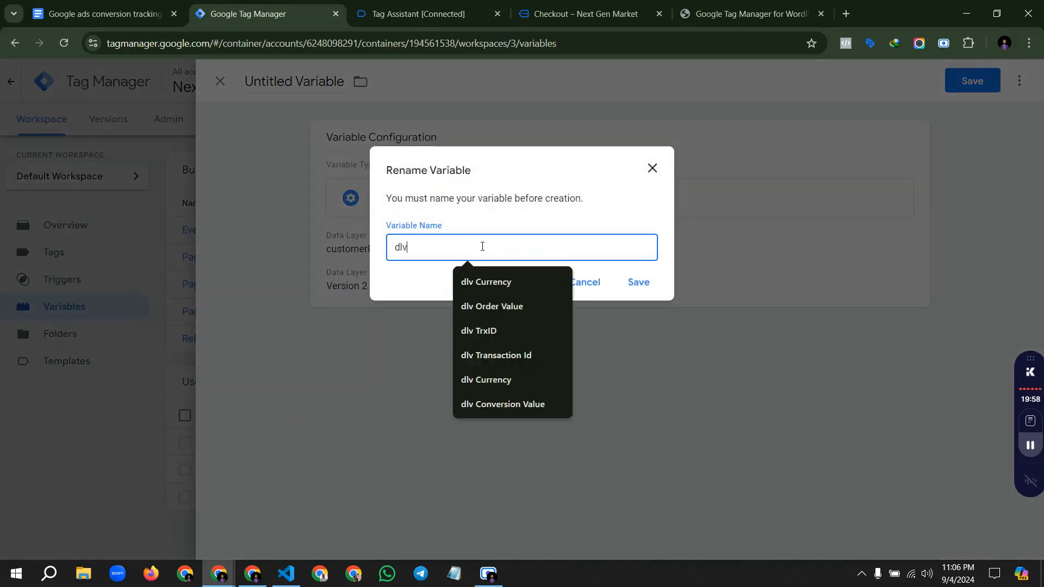
type(" firstName")
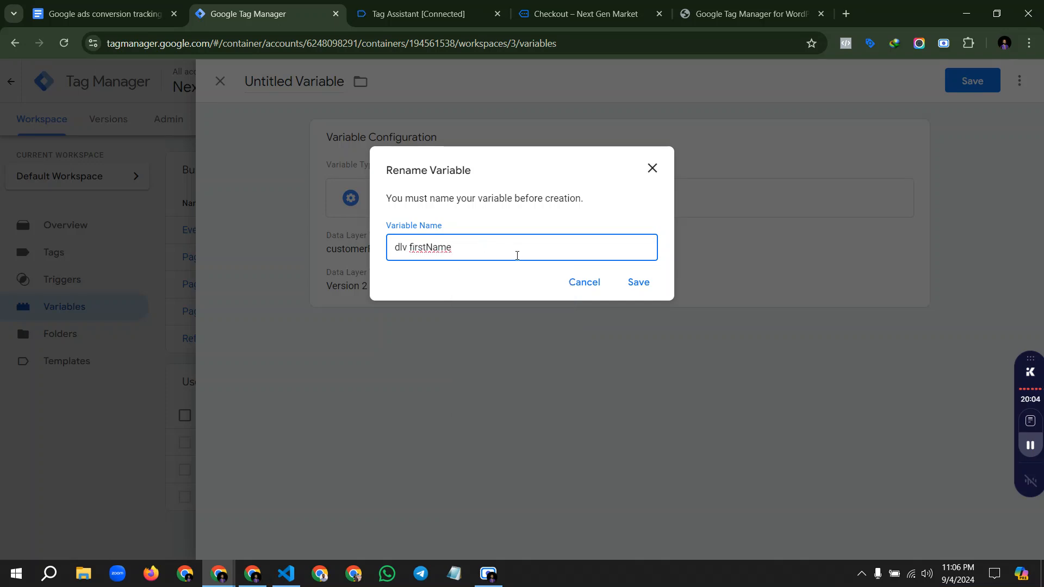
left_click_drag(470, 248, 396, 248)
type("Customer F")
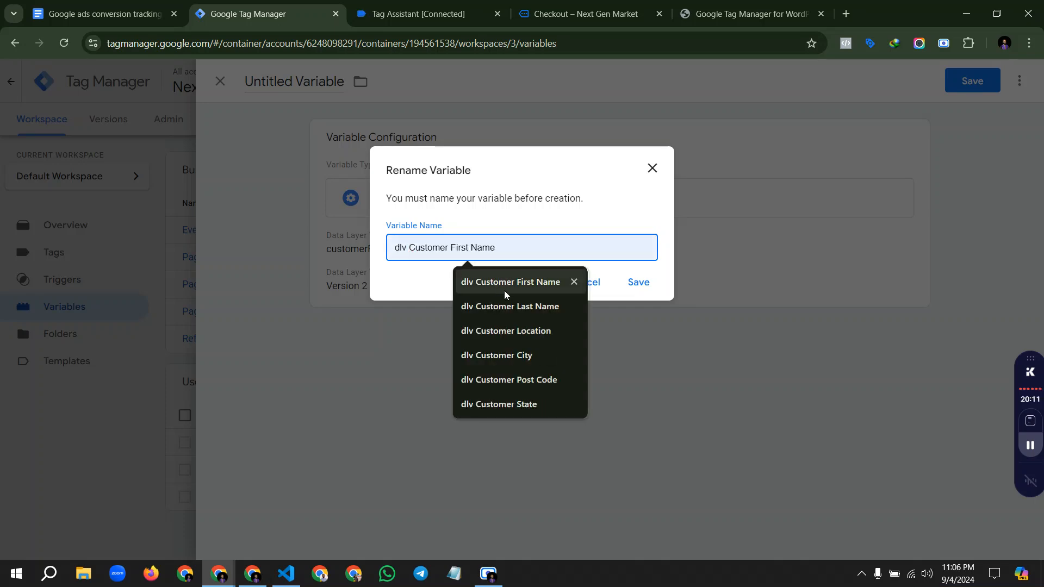
left_click(508, 306)
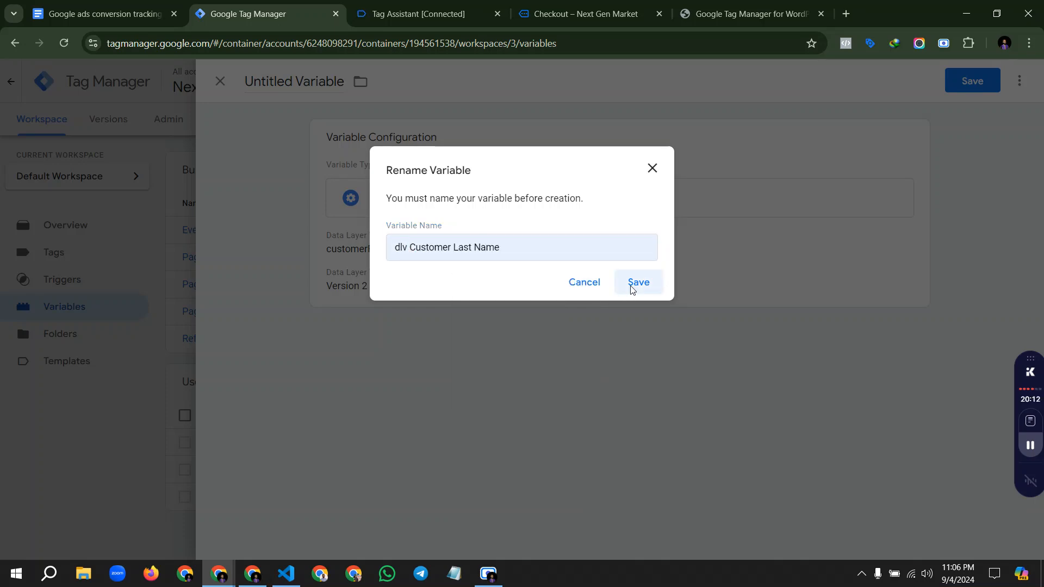
left_click(636, 284)
Step: Copy the customerLastName key from Tag Assistant and configure another Data Layer Variable in Tag Manager that reads it
left_click(419, 14)
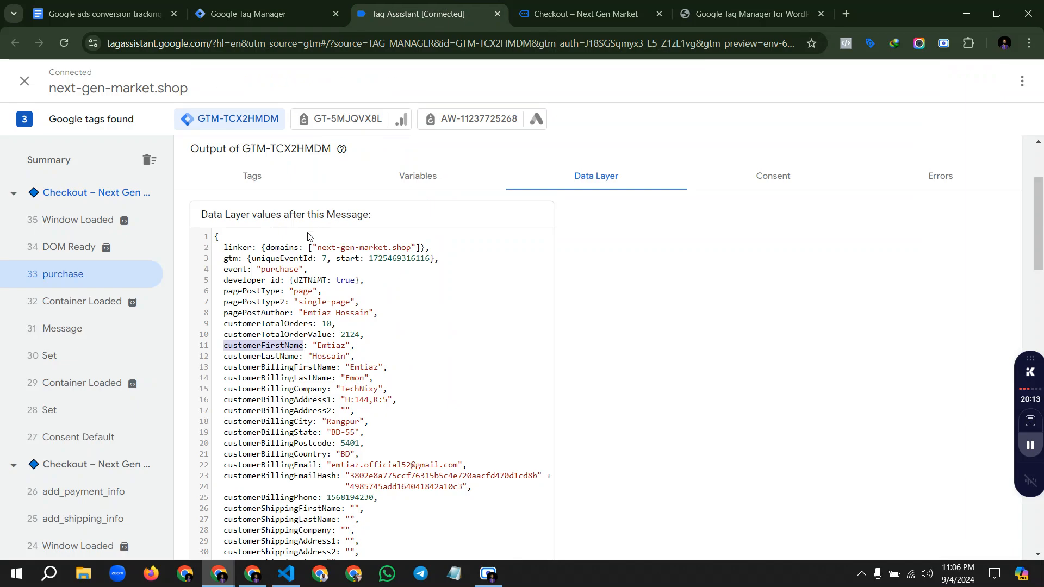
double_click(281, 354)
key("ctrl+c")
key("ctrl+shift+Tab")
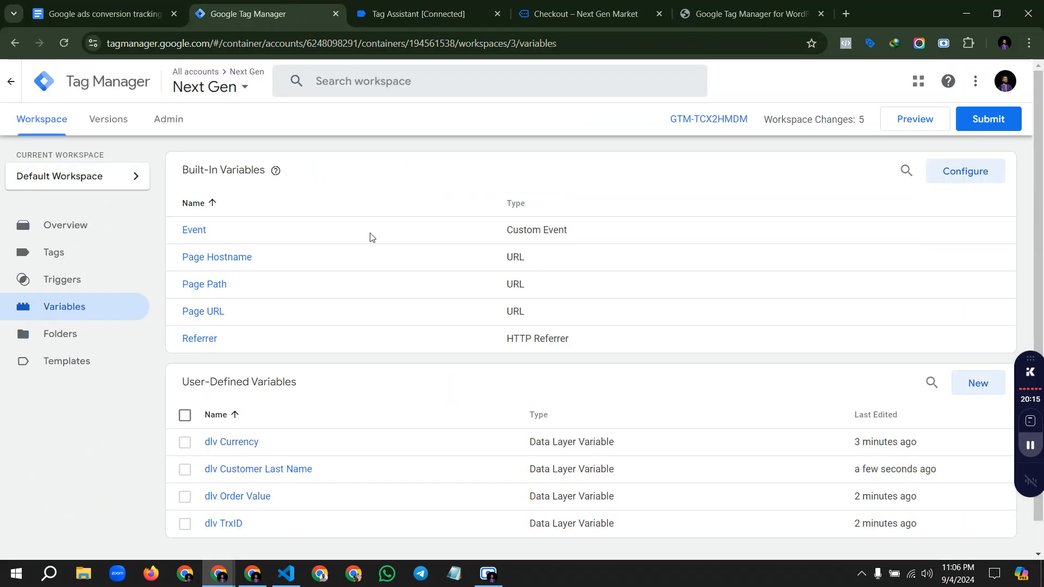
left_click(976, 380)
left_click(510, 226)
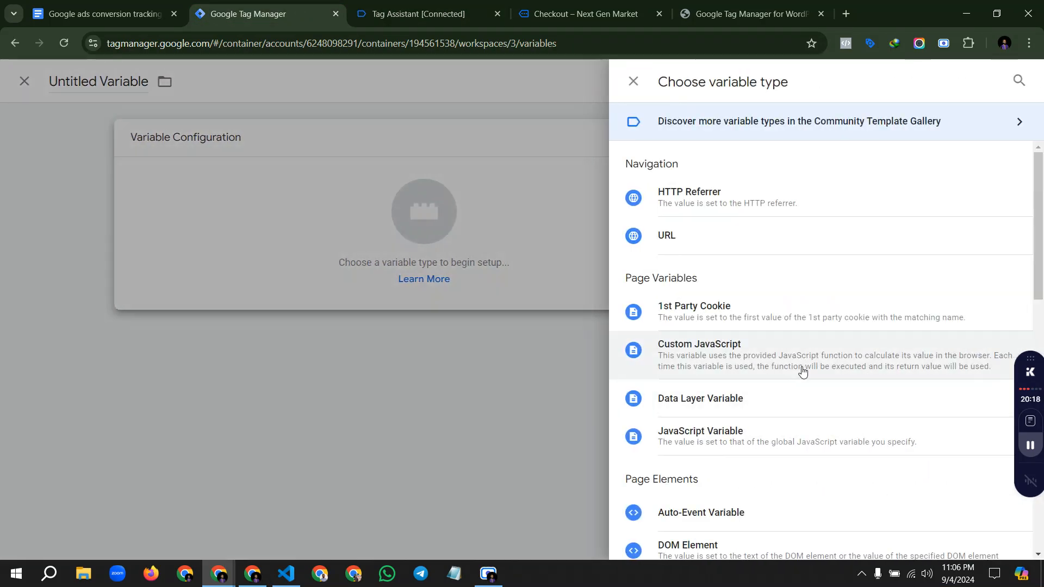
left_click(712, 402)
left_click(430, 270)
key("ctrl+v")
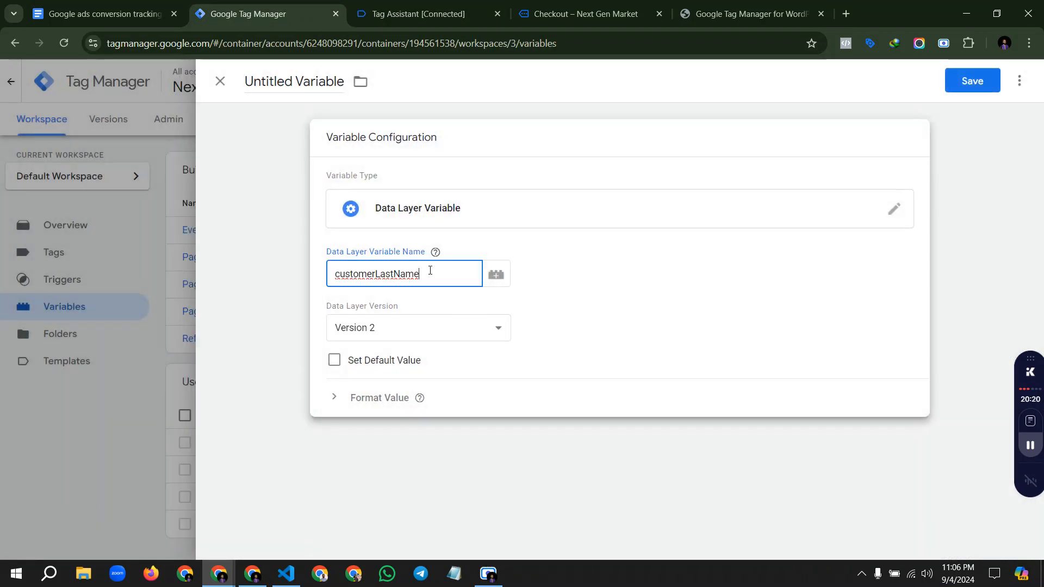
Step: Try to save the customerLastName variable under the name dlv Customer Last Name
left_click(972, 80)
type("d")
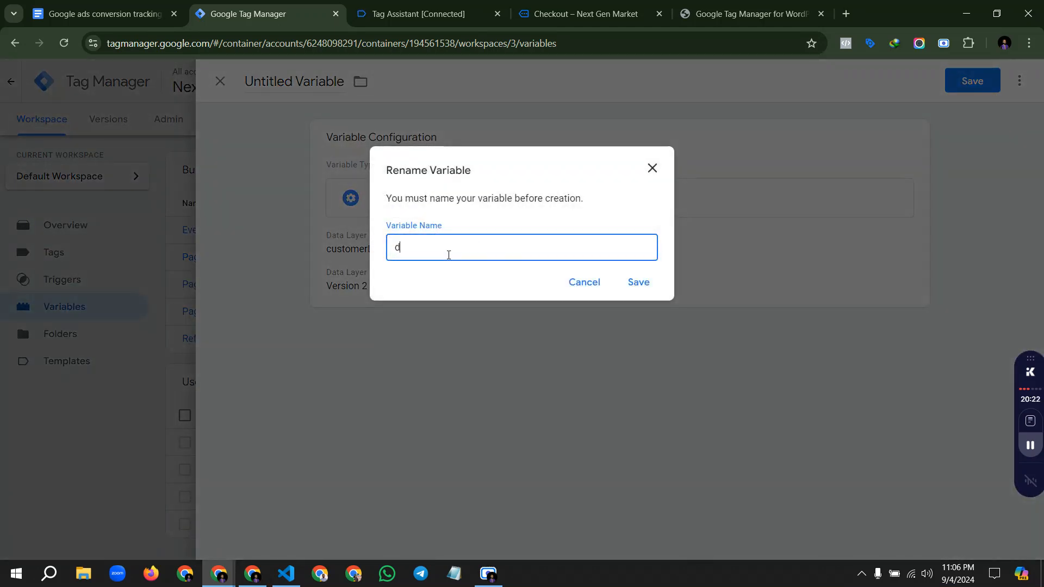
type("lv Customer Last Name")
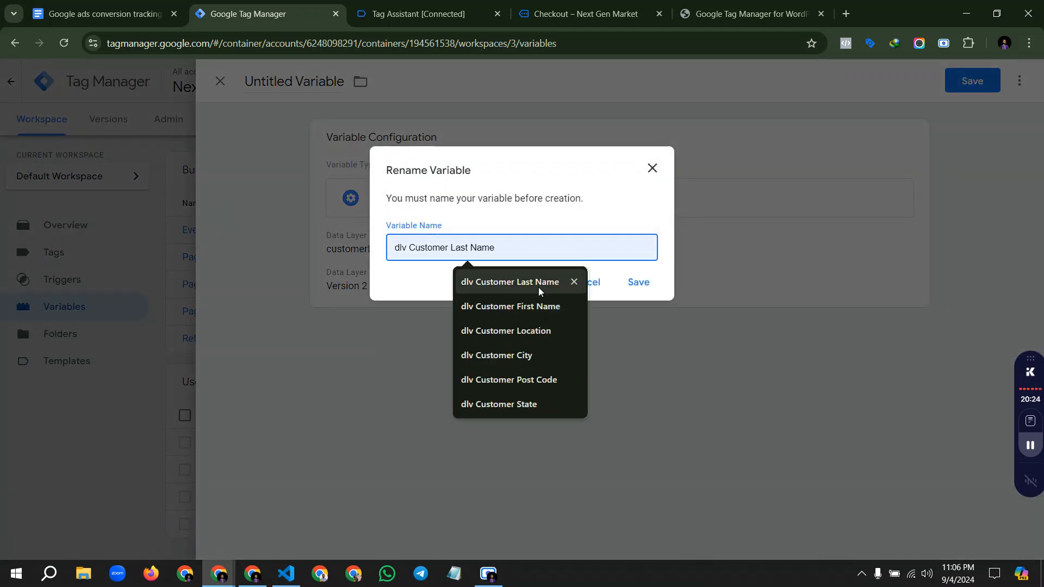
left_click(538, 283)
left_click(635, 284)
Step: Locate the customerBillingAddress1 key in Tag Assistant's purchase data layer and return to the variable in Tag Manager
left_click(434, 16)
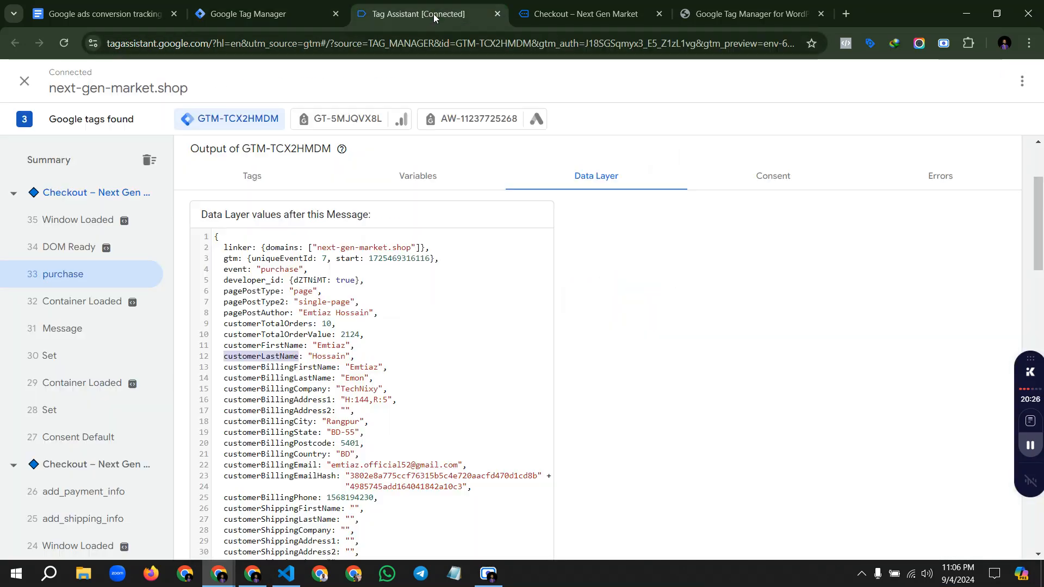
double_click(304, 399)
key("ctrl+shift+Tab")
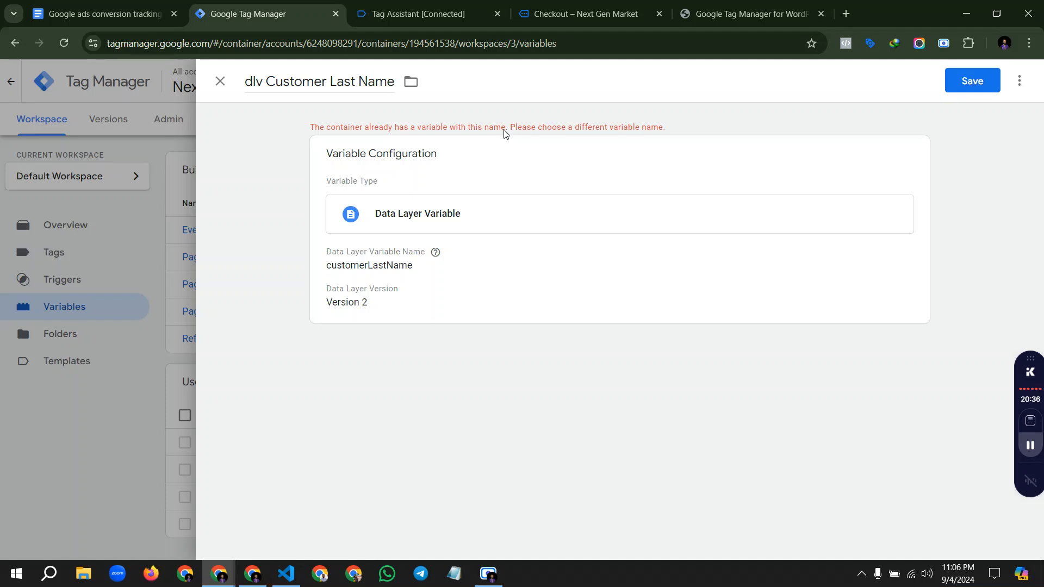
Step: Discard the unsaved duplicate and rename the existing customerFirstName variable to dlv Customer First Name, saving the change
left_click(221, 81)
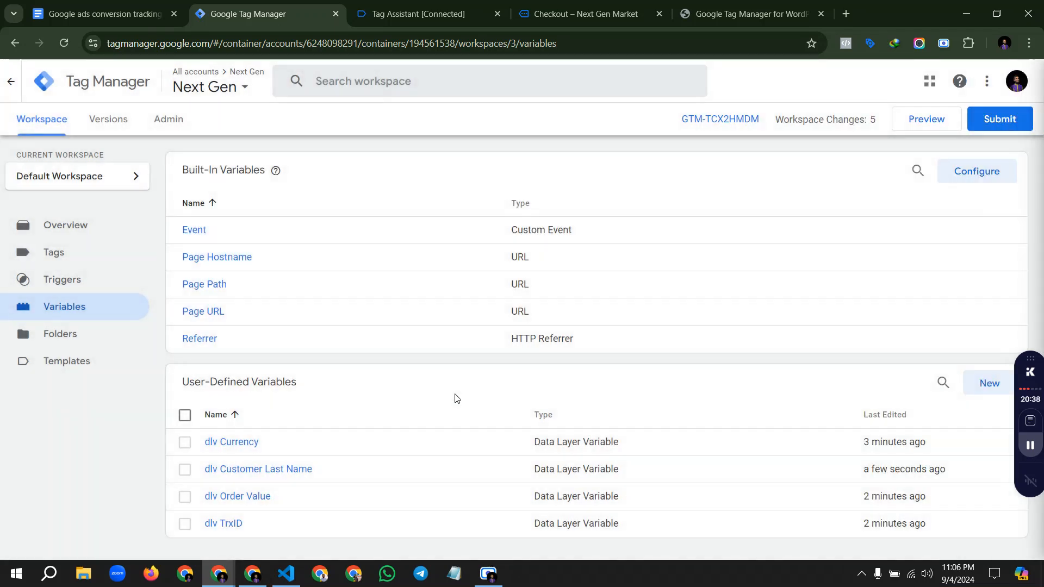
left_click(291, 470)
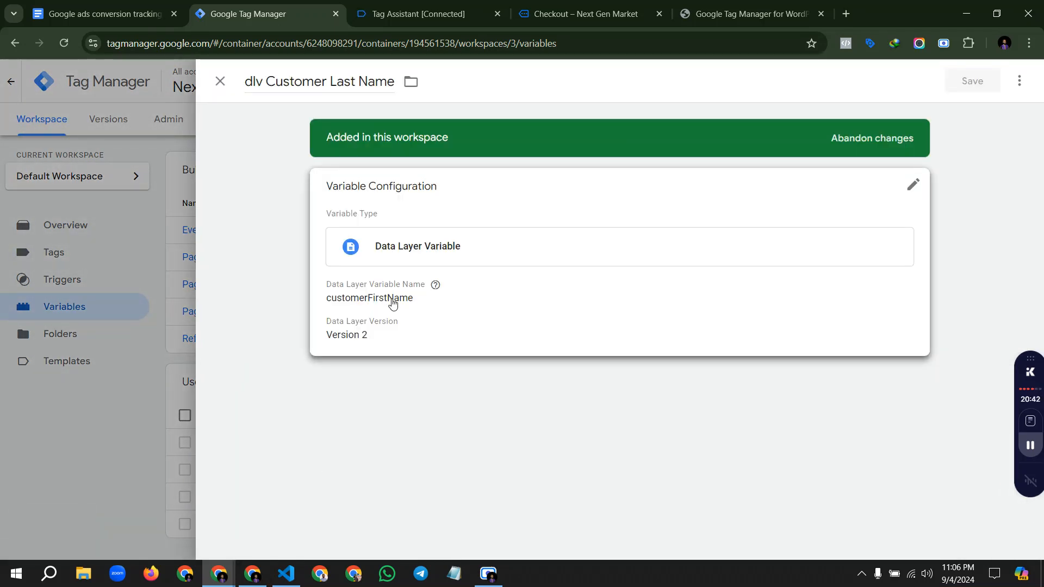
double_click(356, 81)
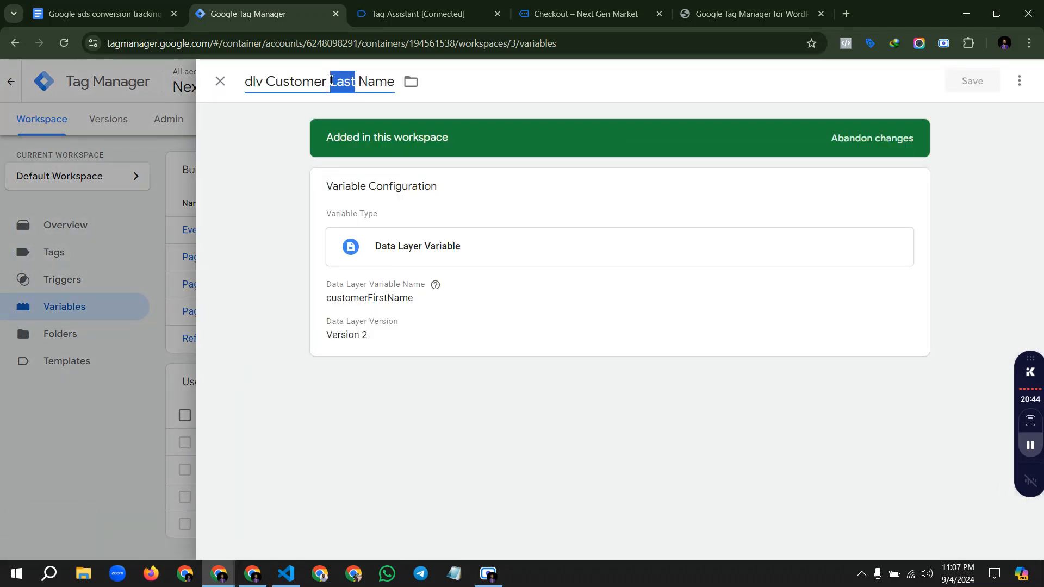
type("First")
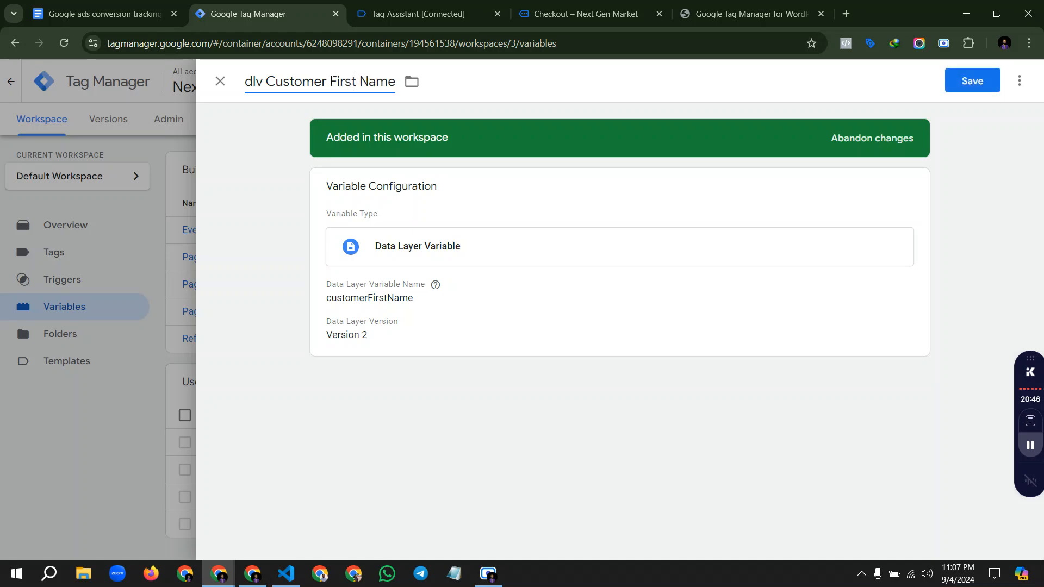
left_click(972, 81)
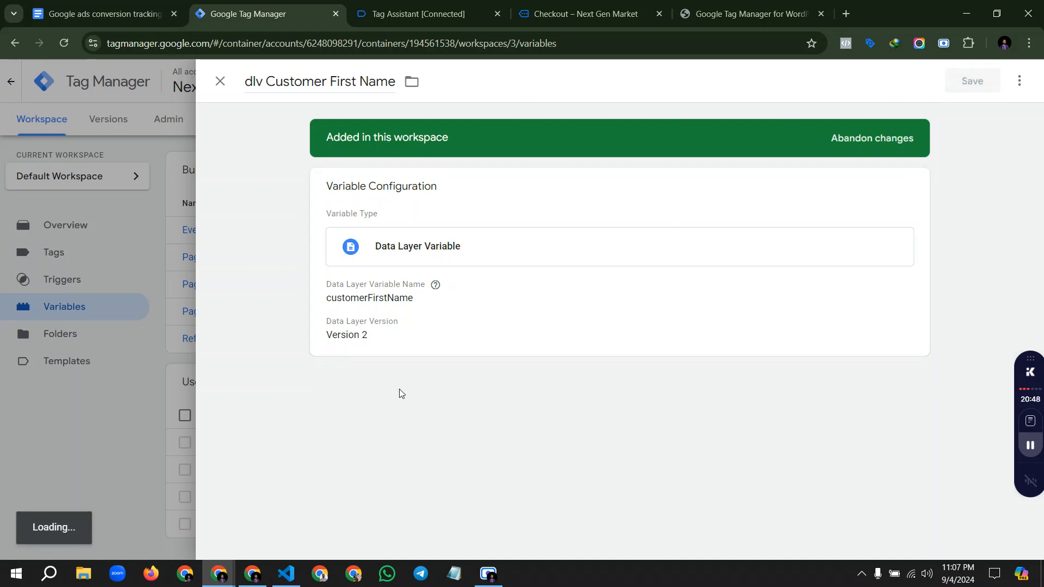
Step: Start a new user-defined Data Layer Variable that reads the customerLastName key
scroll(405, 423, "down", 1)
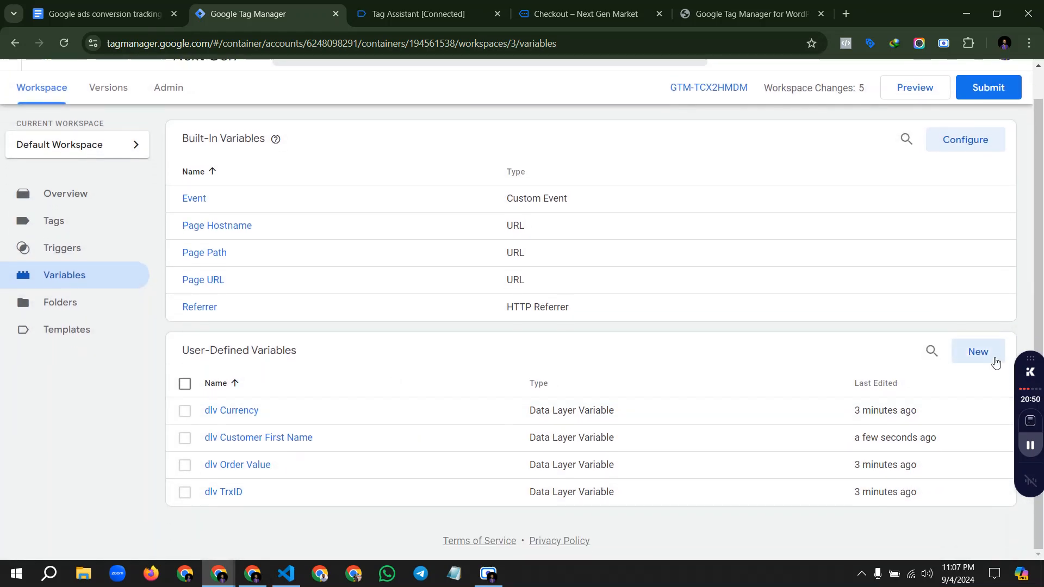
left_click(978, 350)
left_click(436, 203)
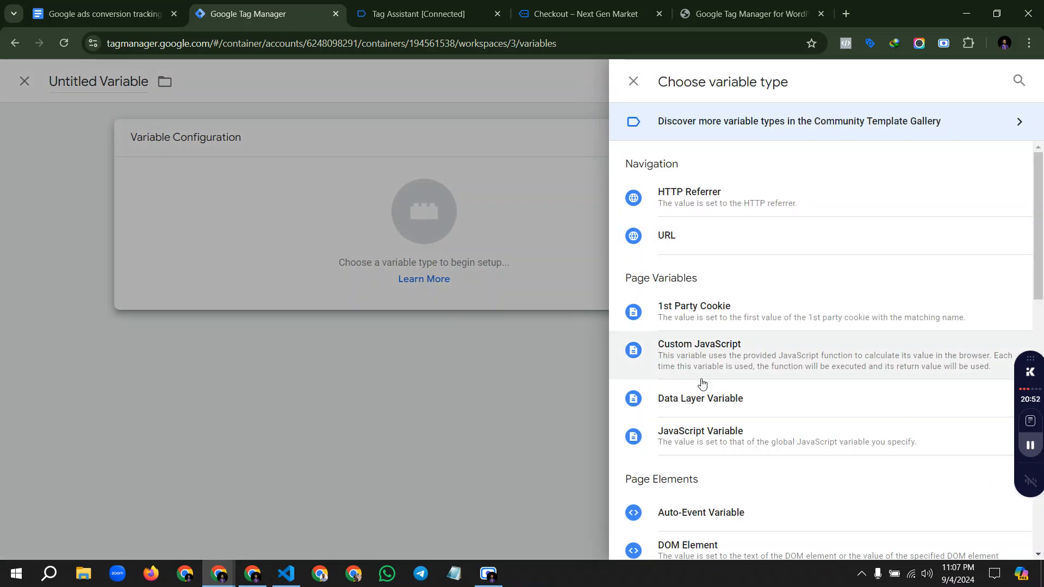
left_click(717, 397)
left_click(445, 275)
key("super+v")
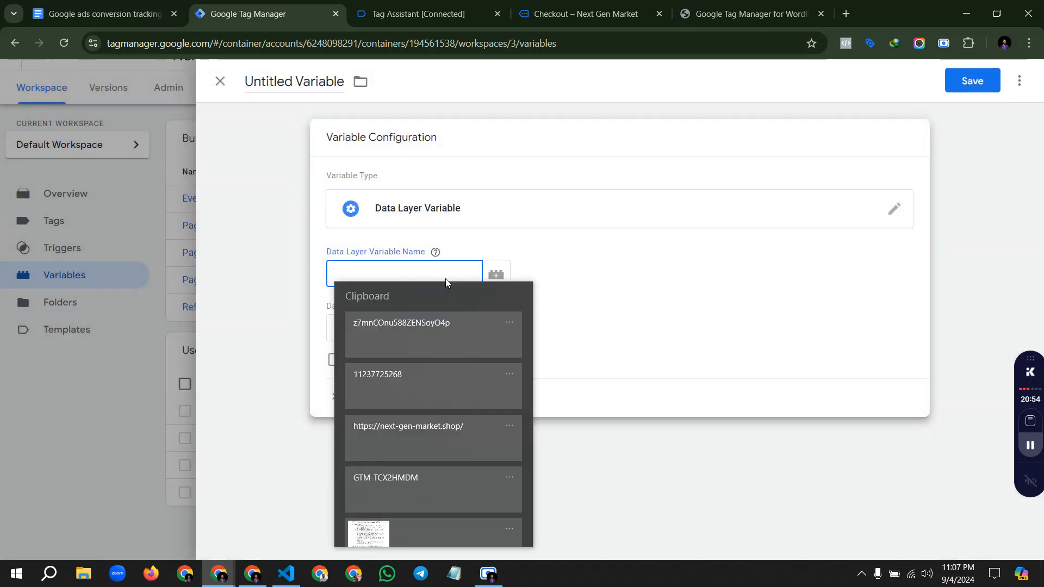
left_click(442, 378)
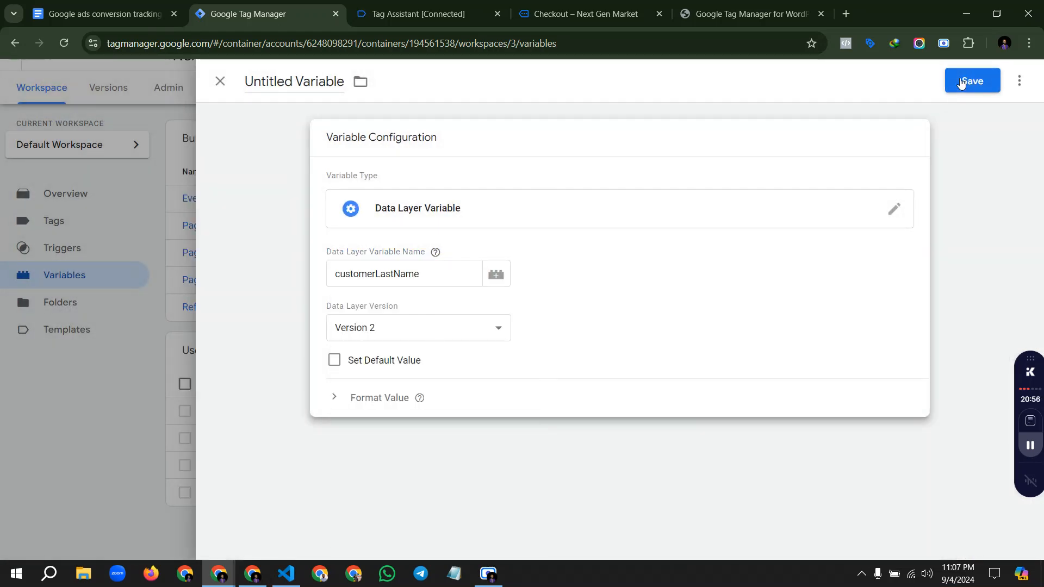
Step: Save the customerLastName variable under the name dlv Customer Last Name
left_click(972, 81)
type("dlv cus")
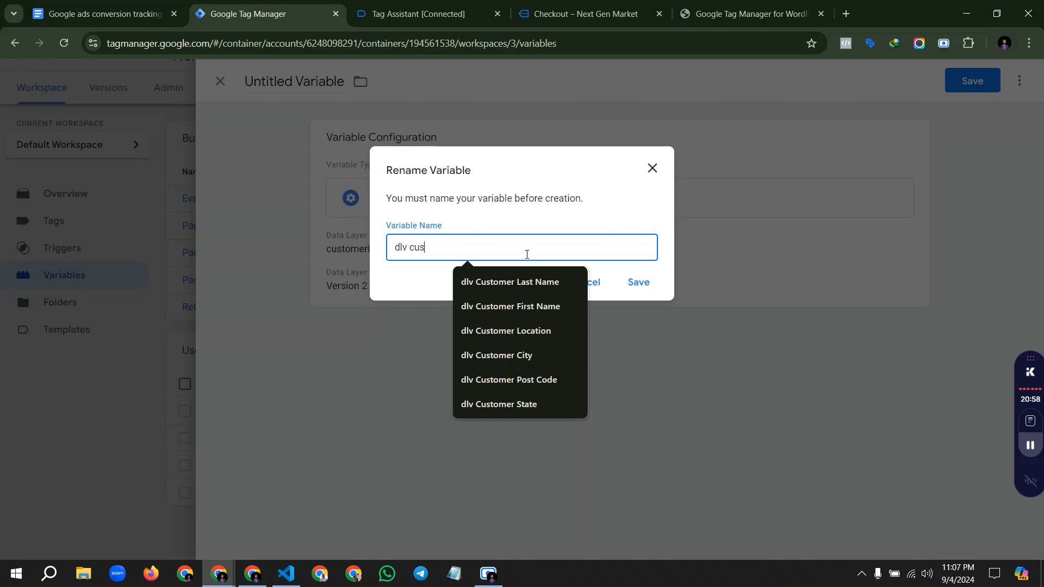
left_click(519, 281)
left_click(639, 282)
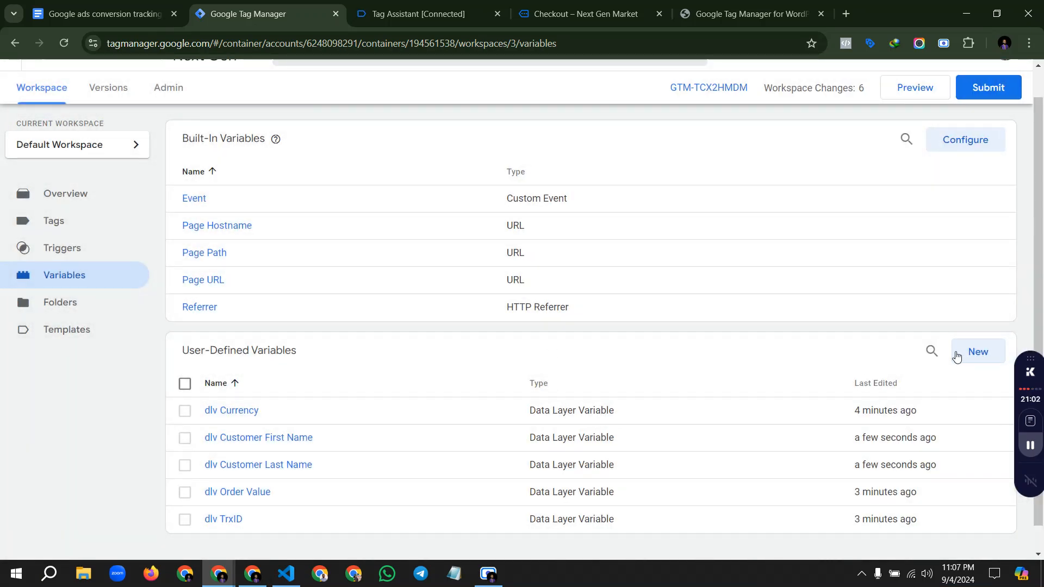
Step: Start another user-defined Data Layer Variable and set its data layer key to customerBillingAddress1
left_click(969, 353)
left_click(540, 197)
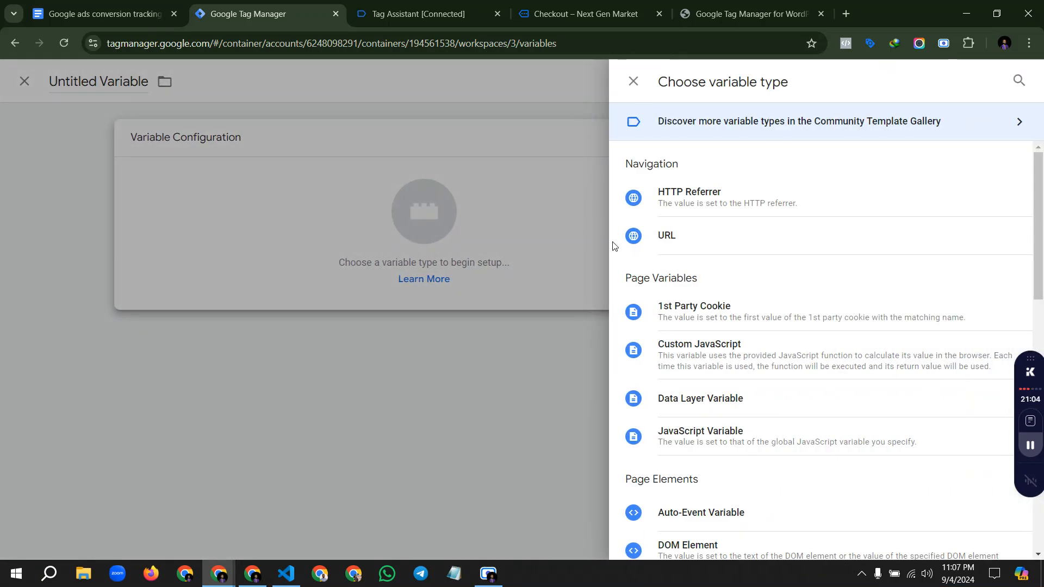
left_click(706, 399)
left_click(417, 273)
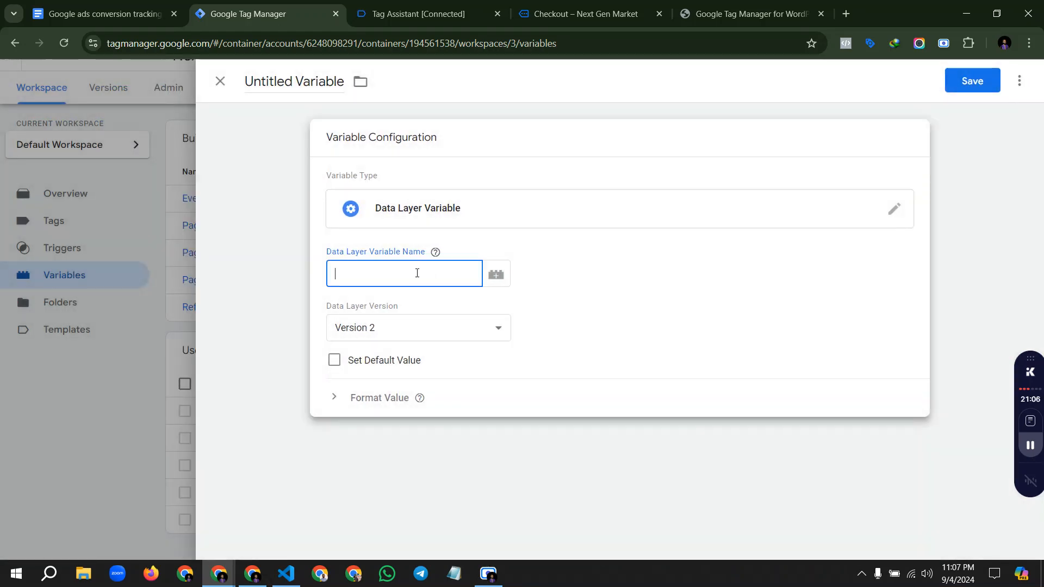
type("customerLastName")
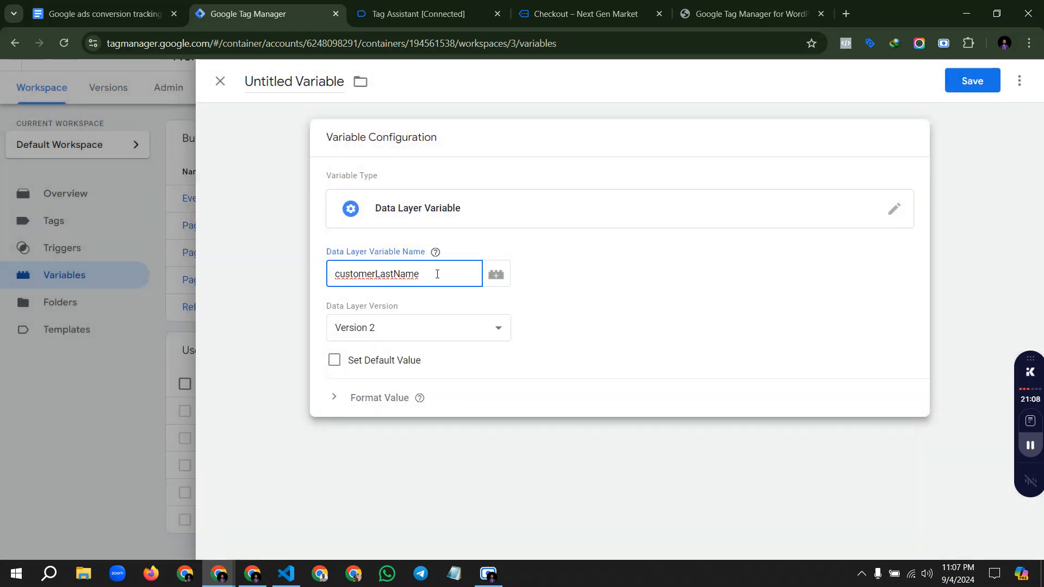
left_click_drag(437, 274, 315, 275)
key("super+v")
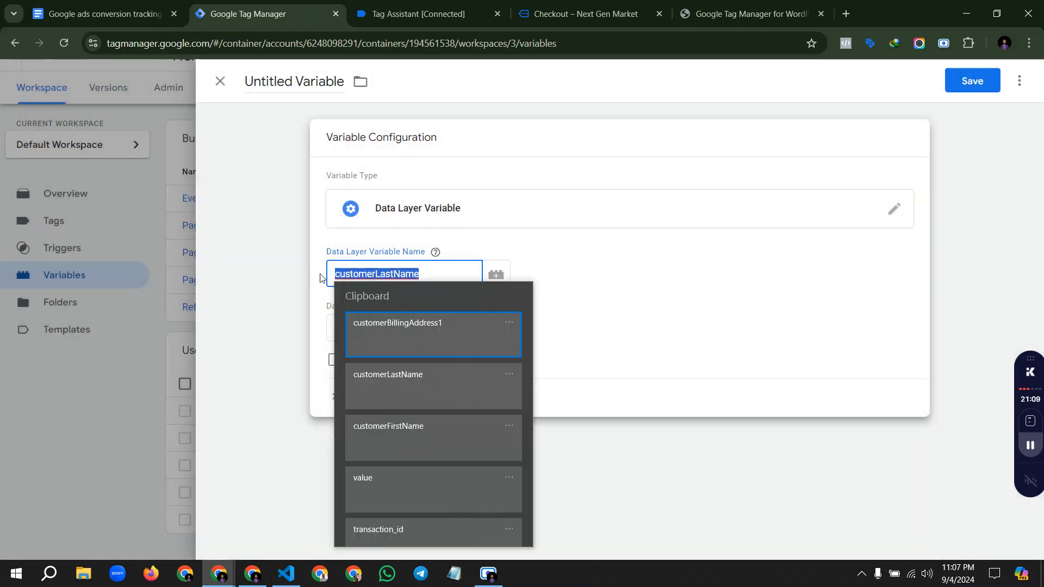
left_click(427, 331)
Step: Save the customerBillingAddress1 variable under the name dlv Customer Location
left_click(970, 87)
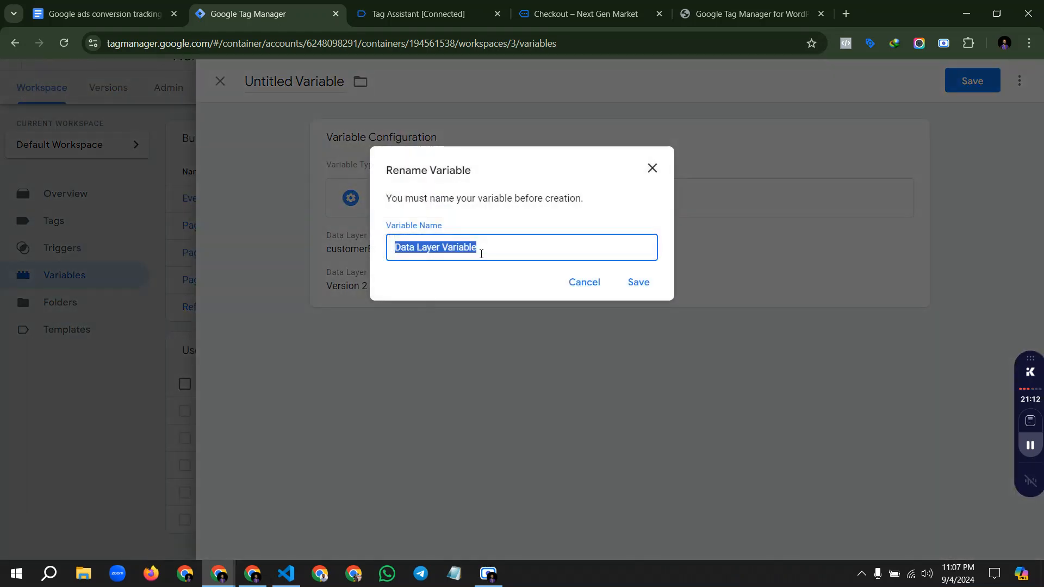
type("dlv")
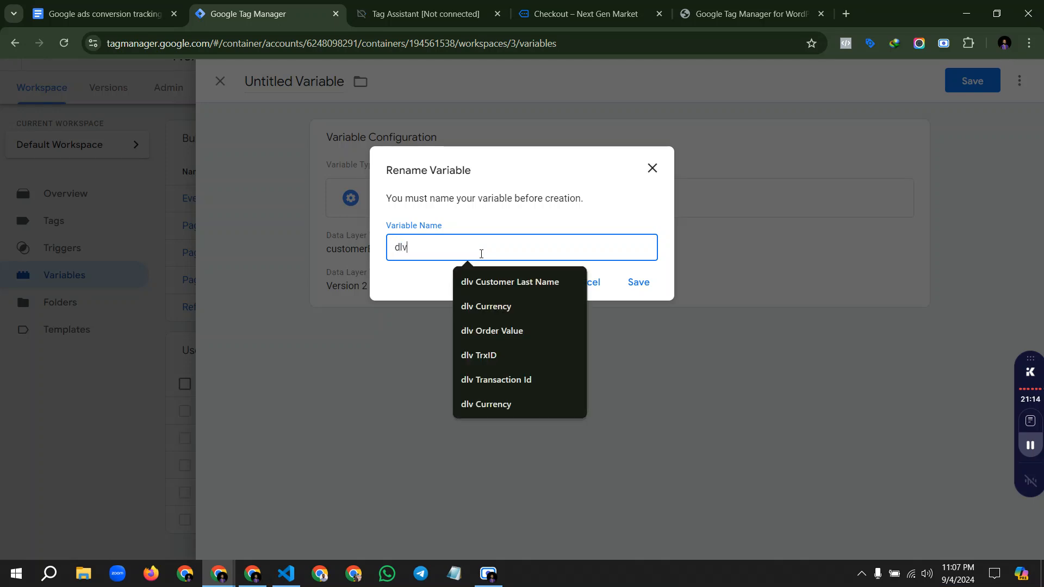
type(" cus")
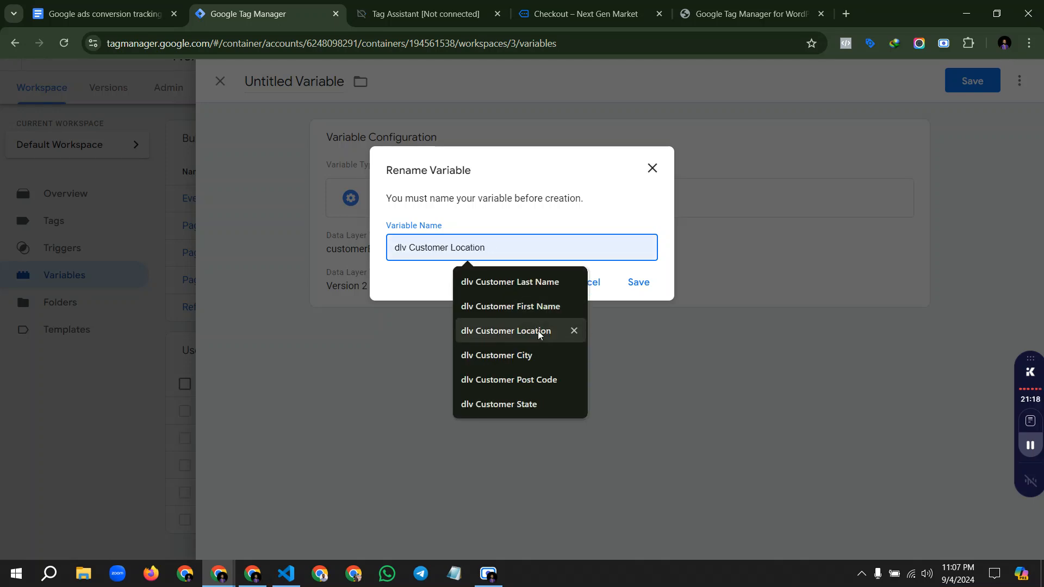
left_click(538, 331)
left_click(636, 293)
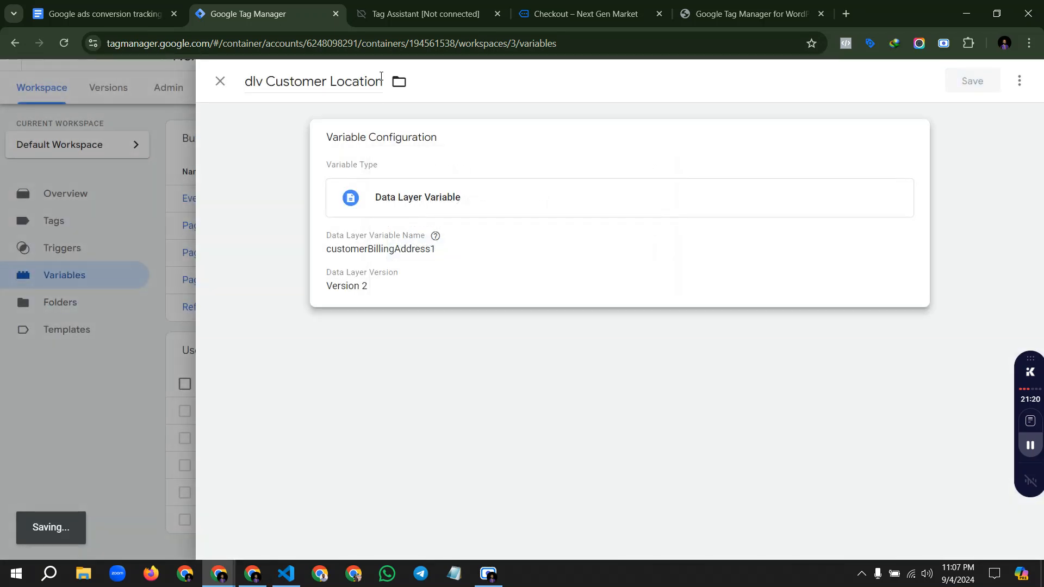
Step: Switch to Tag Assistant and copy the customerBillingCity key from the purchase event's data layer
left_click(420, 13)
left_click(985, 163)
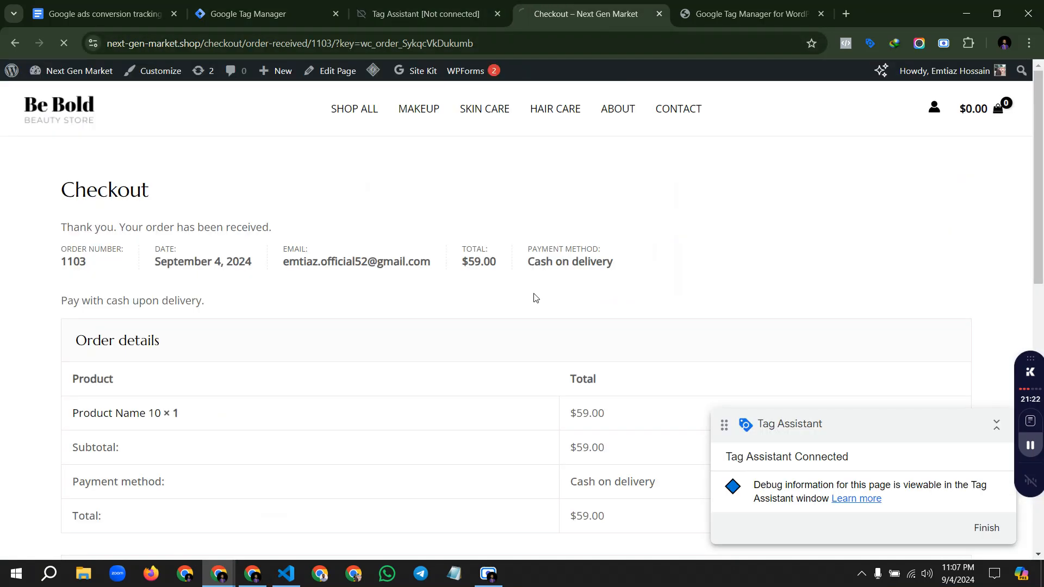
key("ctrl+shift+Tab")
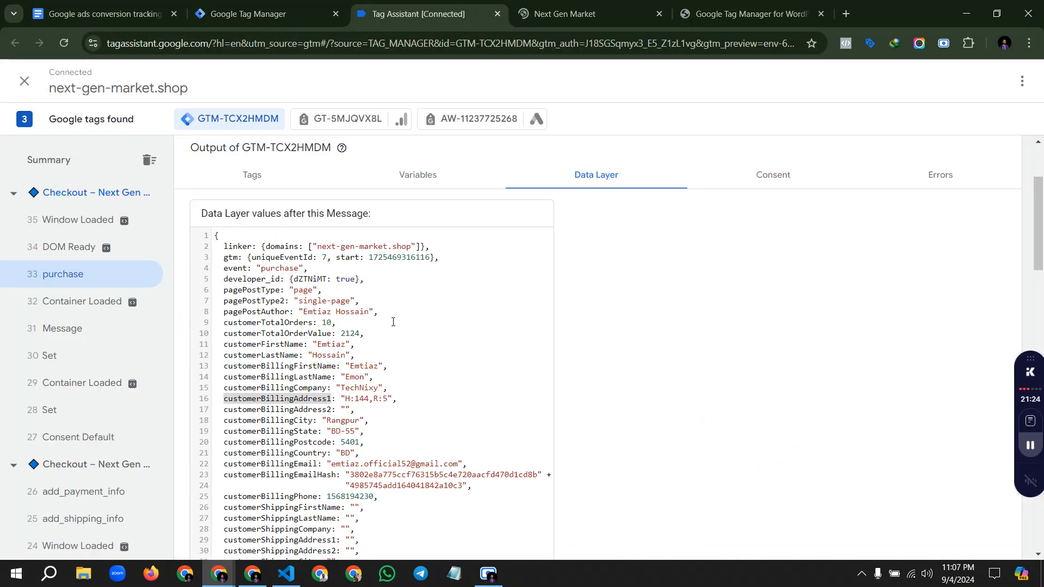
scroll(344, 336, "down", 1)
double_click(293, 352)
key("ctrl+c")
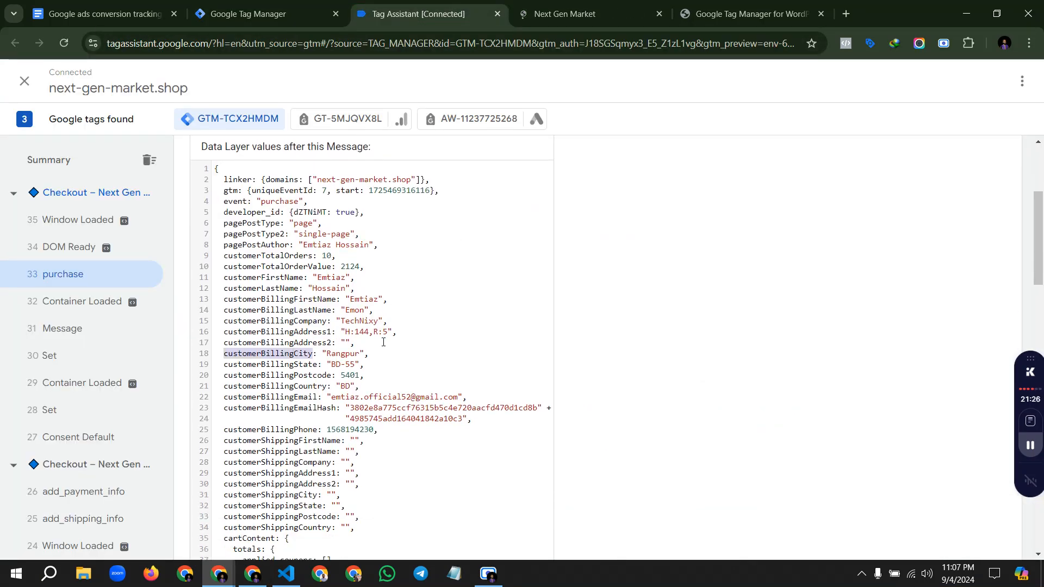
Step: Return to Tag Manager and configure a new Data Layer Variable that reads customerBillingCity
left_click(299, 6)
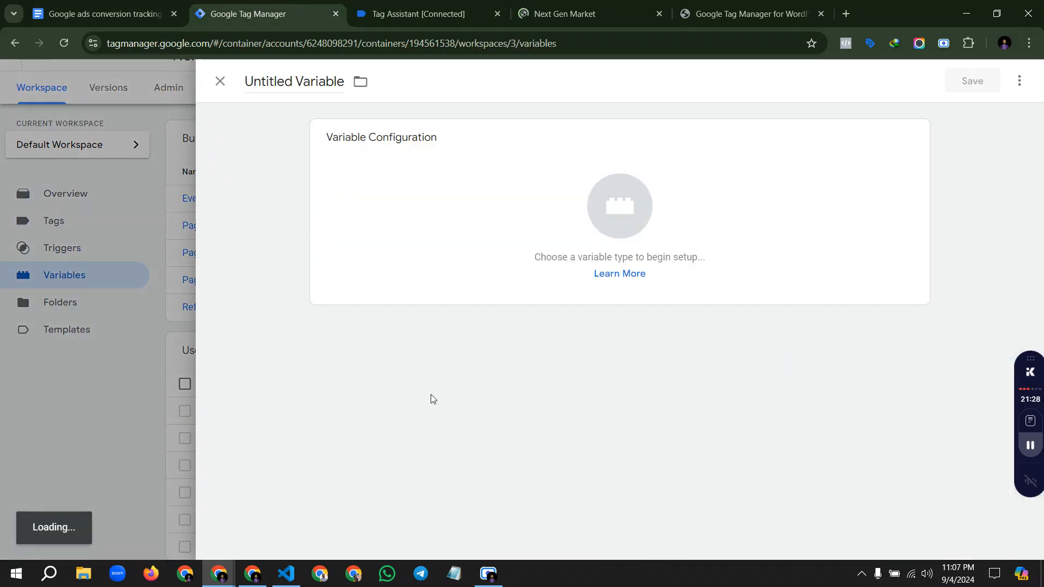
left_click(550, 215)
left_click(731, 400)
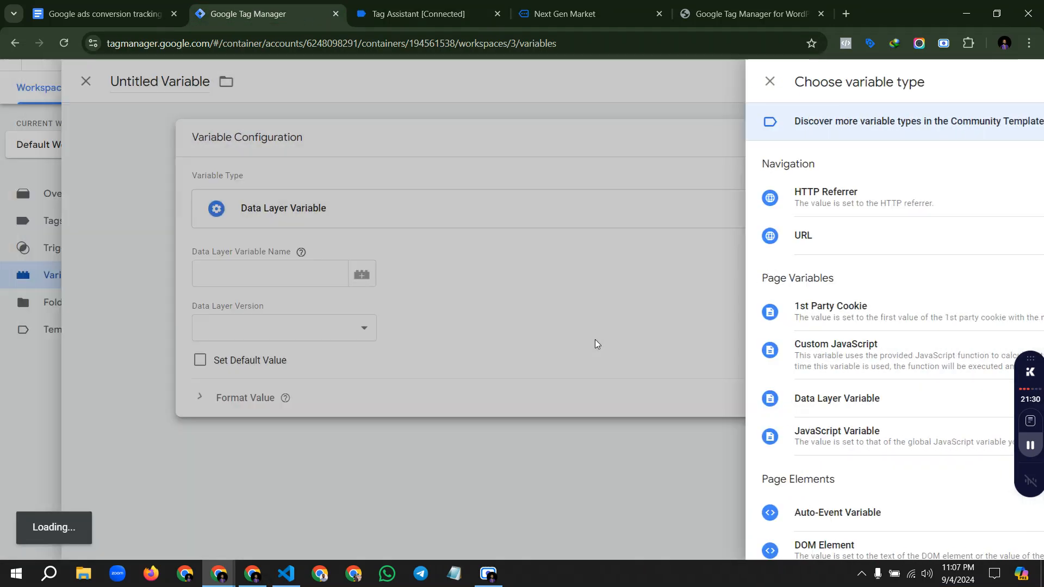
left_click(438, 276)
key("ctrl+v")
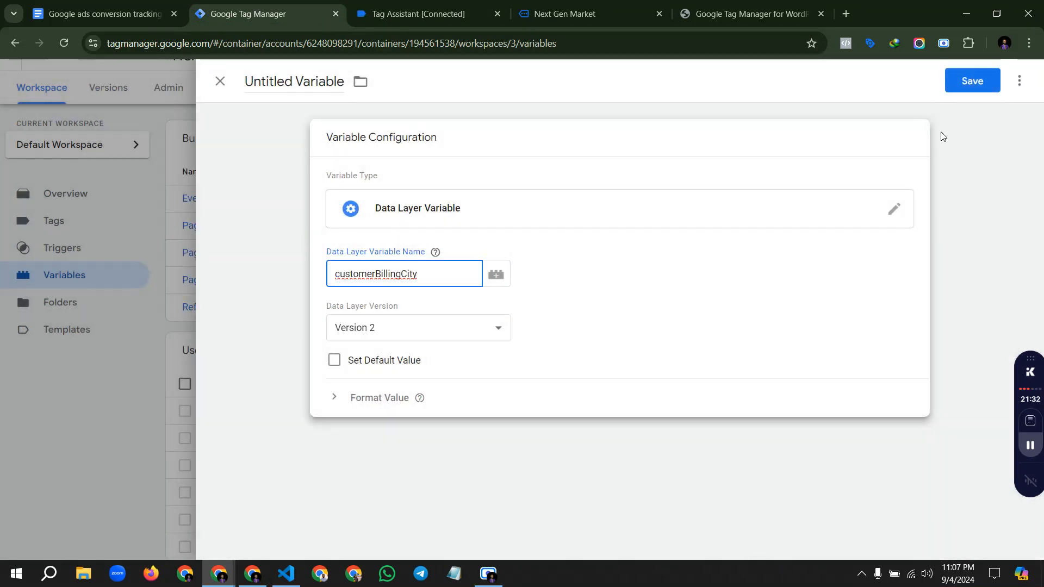
Step: Save the customerBillingCity variable under the name dlv Customer City
left_click(971, 81)
type("dlv Custo")
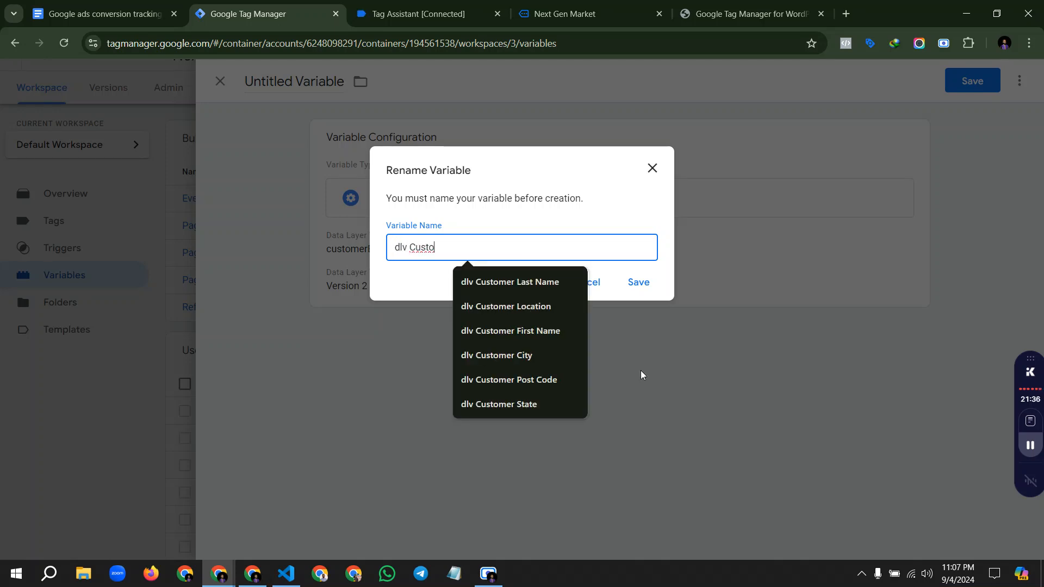
key("Down")
key("Down")
key("Down")
key("Down")
key("Return")
left_click(638, 282)
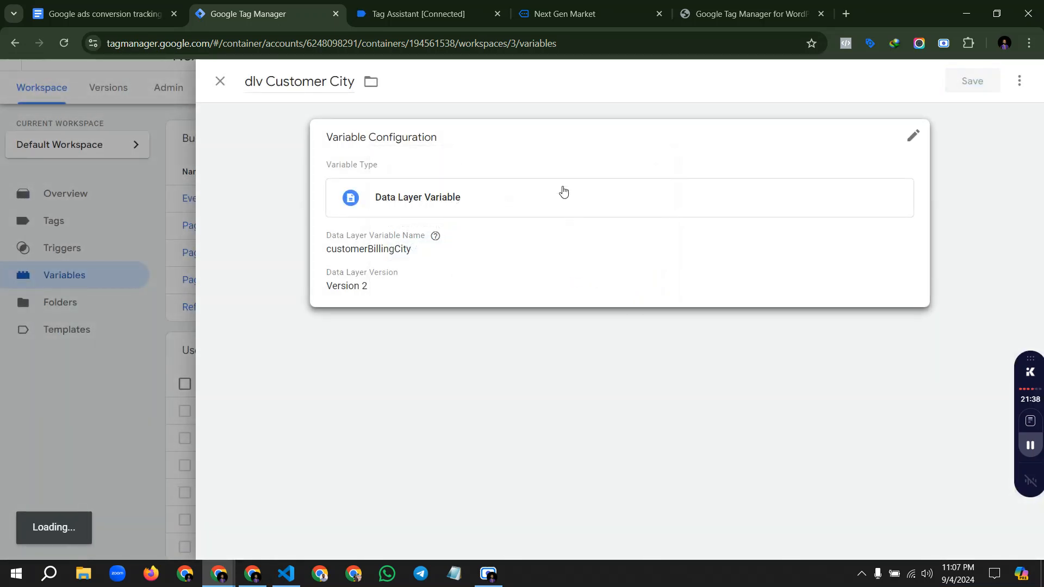
Step: Copy the customerBillingState, customerBillingPostcode, customerBillingCountry and customerBillingEmail keys one after another from Tag Assistant's purchase data layer
left_click(437, 15)
scroll(323, 303, "down", 1)
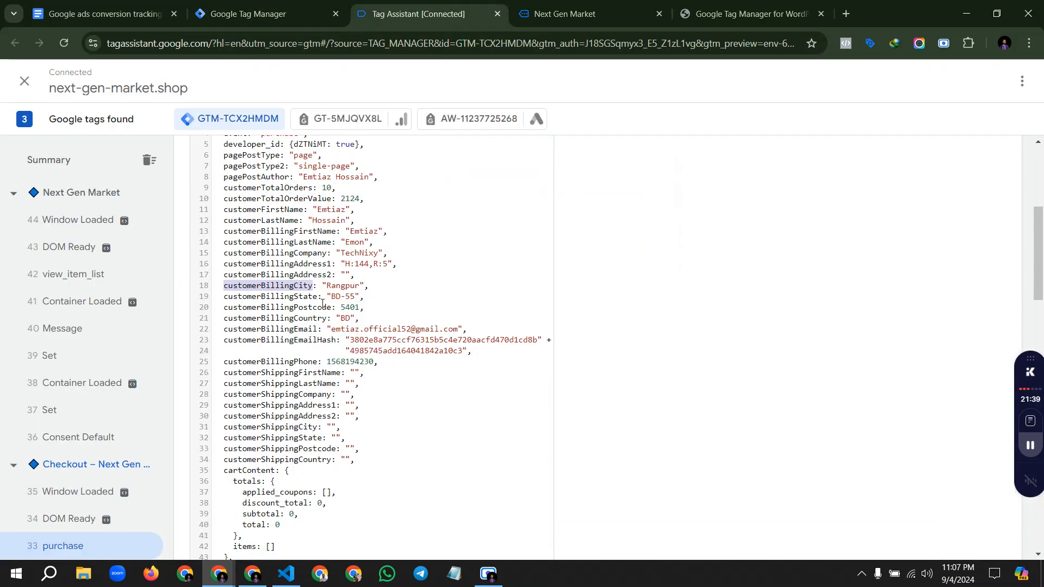
double_click(293, 296)
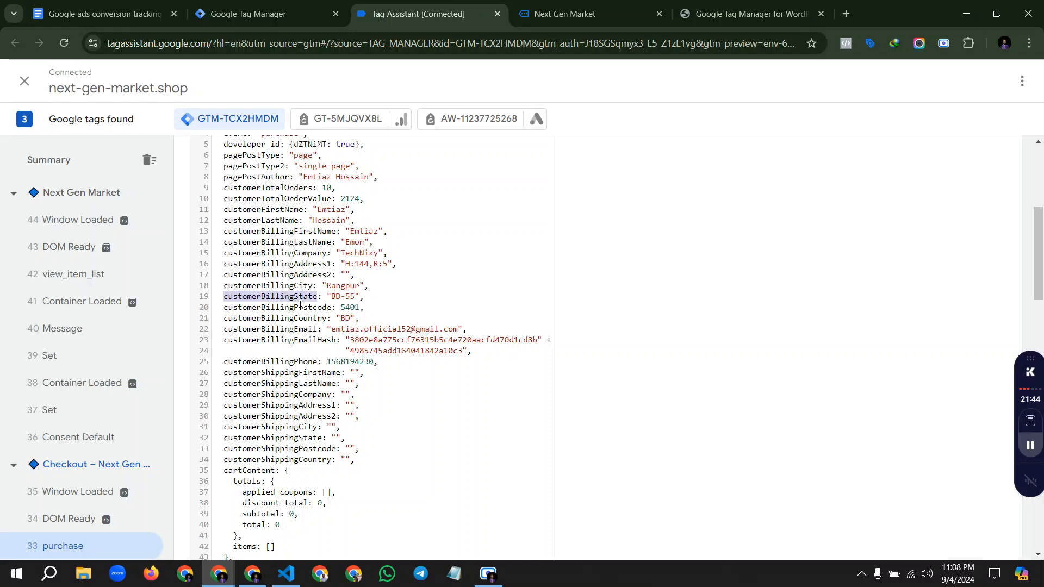
double_click(300, 307)
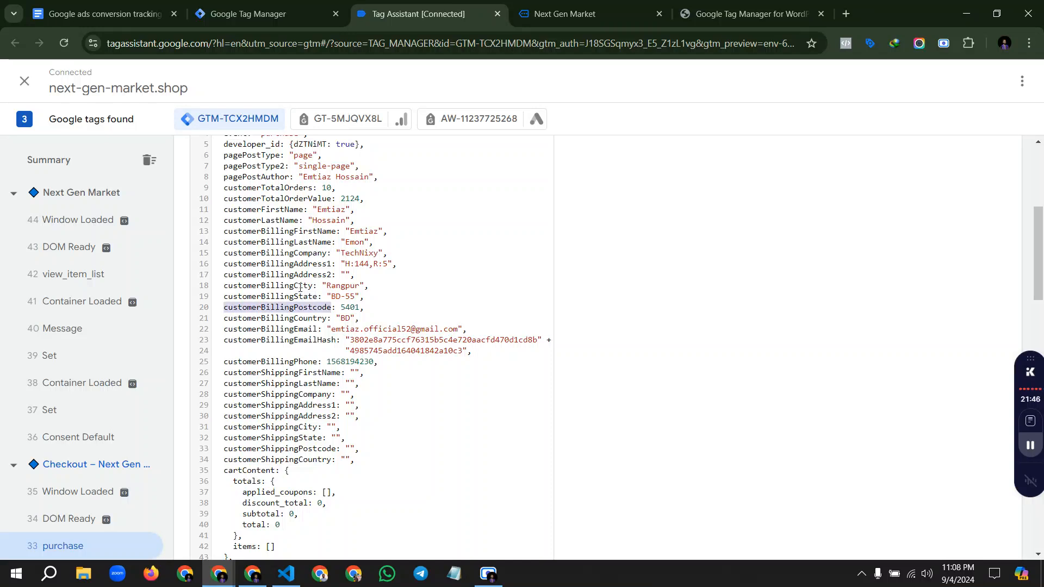
double_click(294, 318)
key("super+c")
double_click(291, 330)
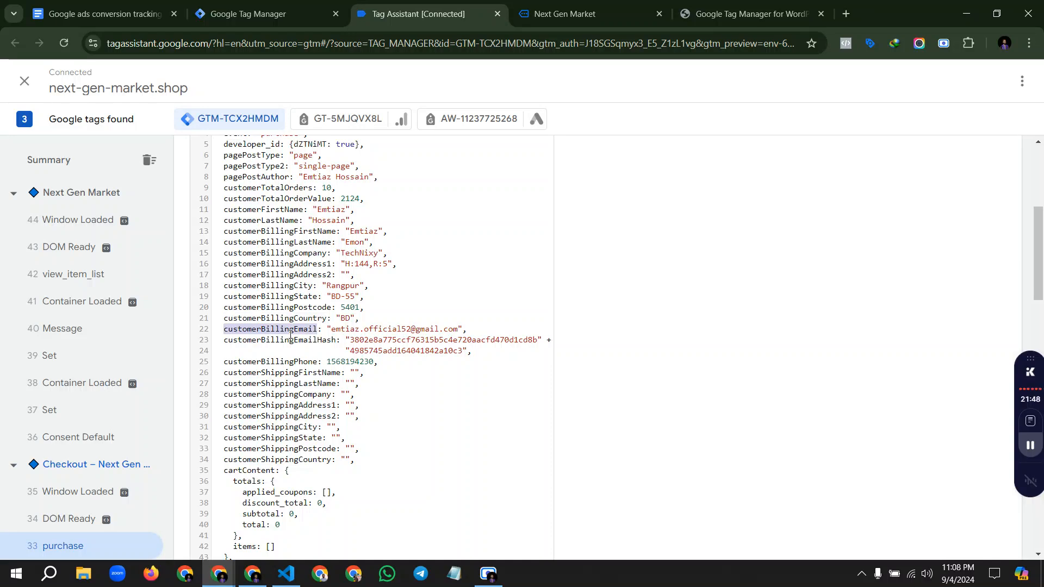
Step: Create a Data Layer Variable in Tag Manager that reads customerBillingPostcode and start saving it
left_click(261, 13)
scroll(574, 404, "down", 1)
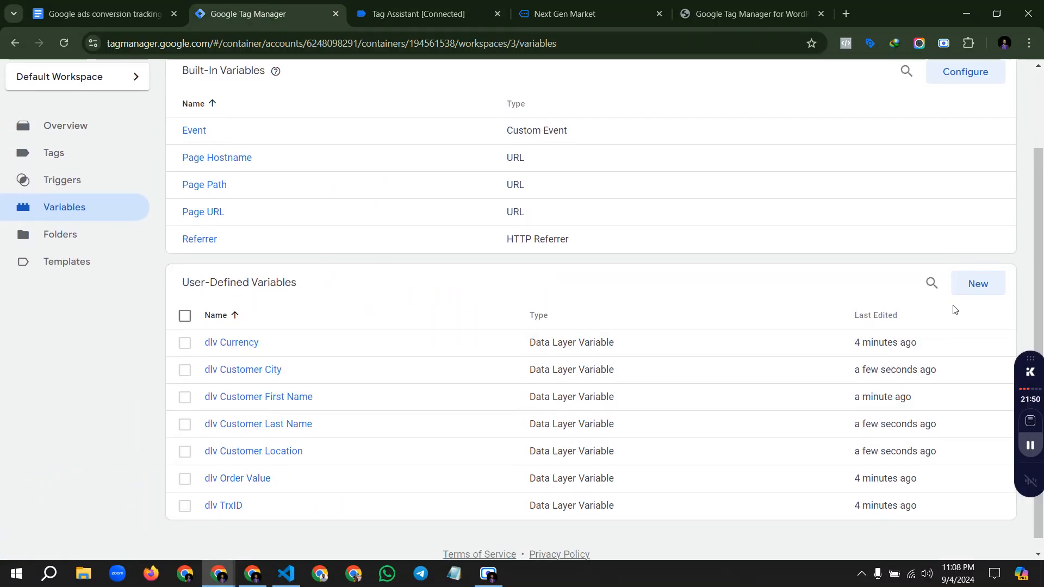
left_click(968, 280)
left_click(495, 228)
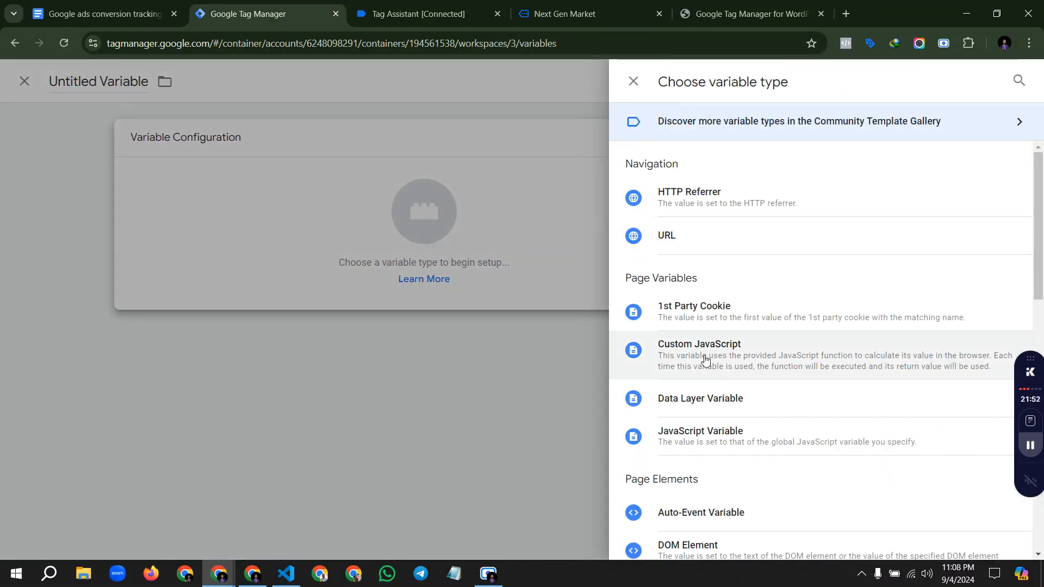
left_click(707, 400)
left_click(433, 274)
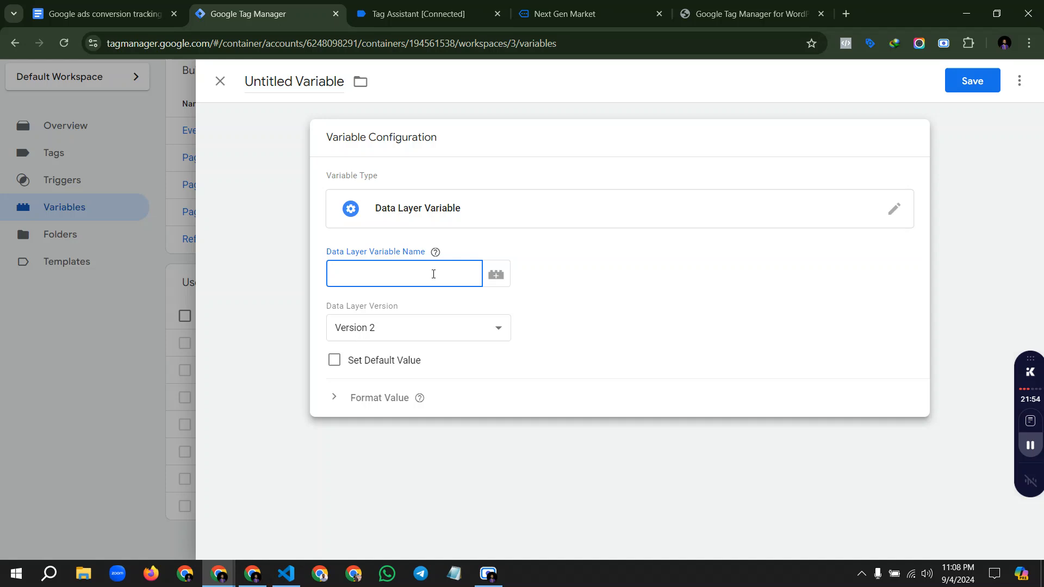
key("super+v")
left_click(446, 434)
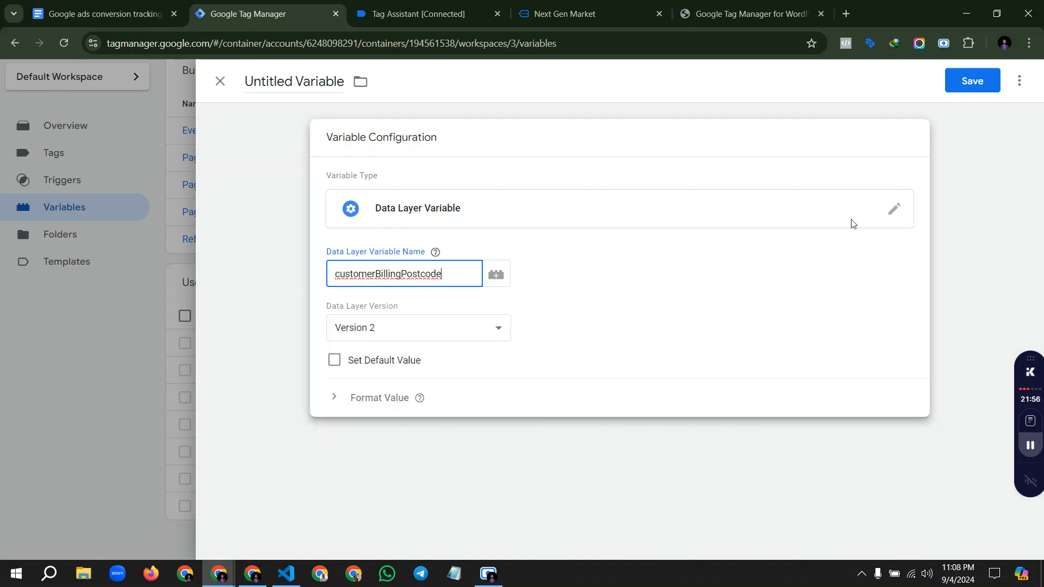
left_click(968, 83)
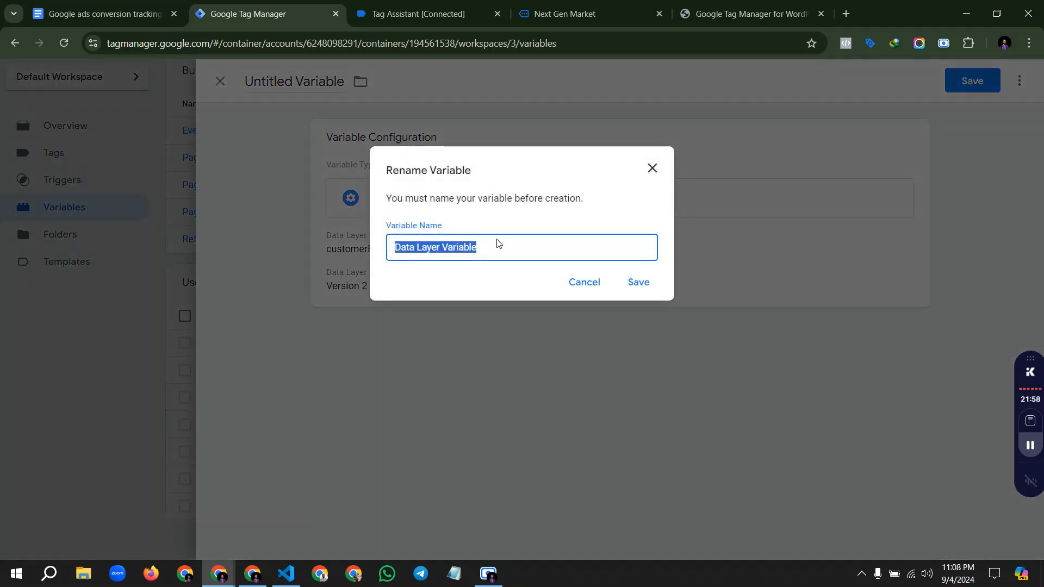
Step: Name the new variable "dlv Customer Post Code" and save it
type("dlv Custo")
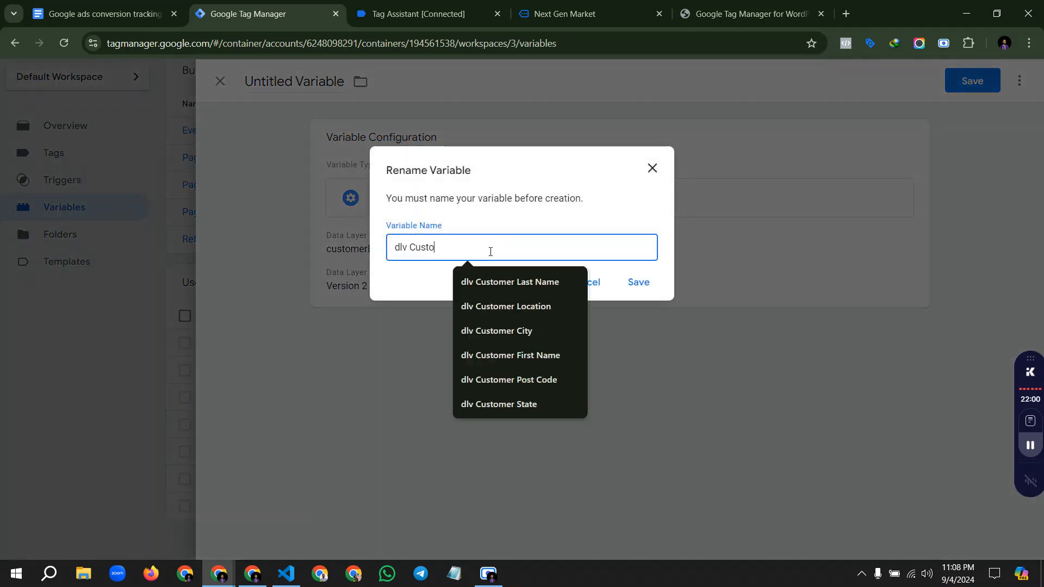
type("mer po")
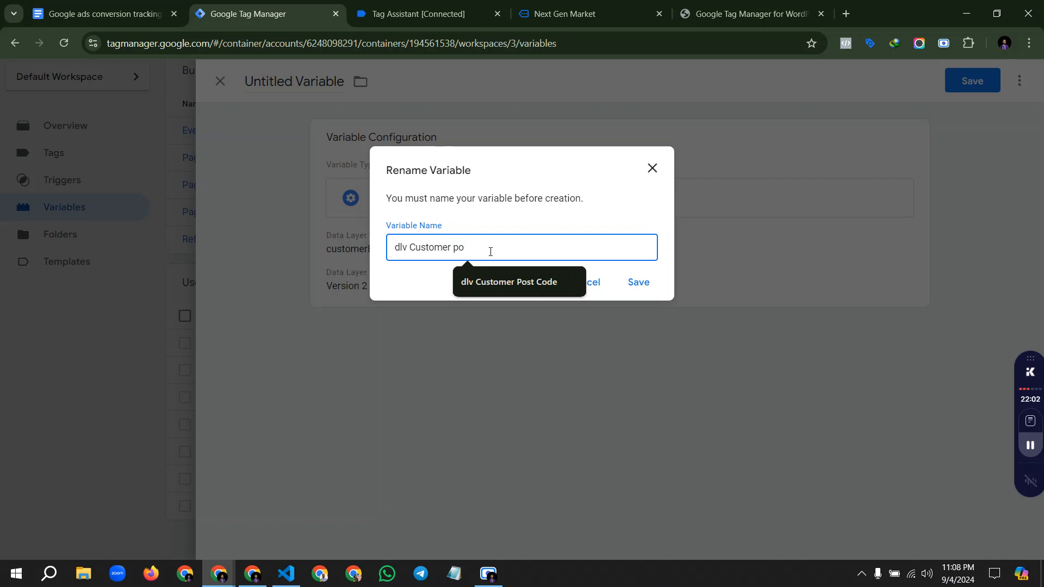
key("Down")
key("Return")
left_click(637, 281)
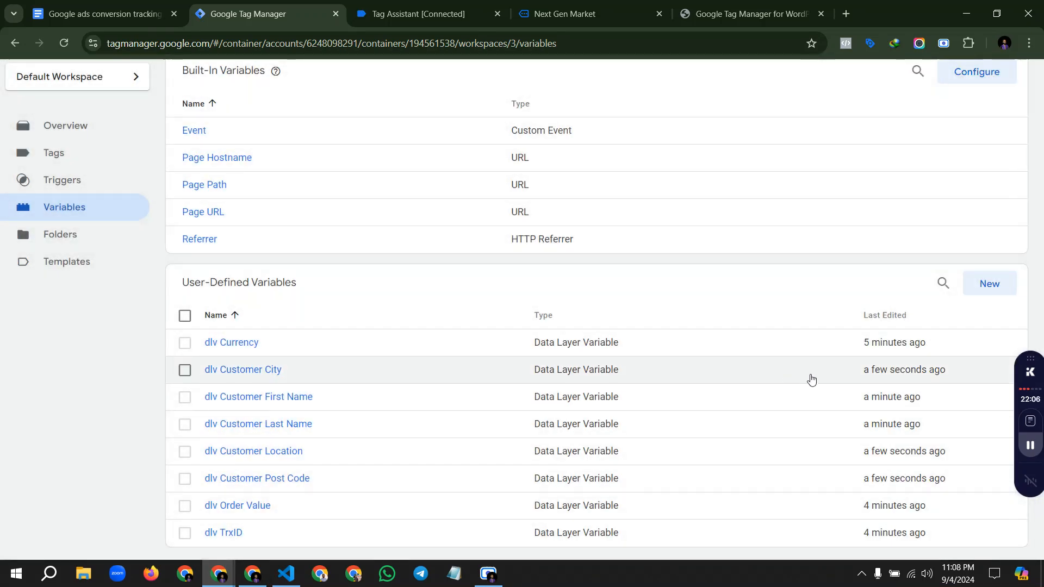
Step: Start a new Data Layer Variable and set its data layer variable name to customerBillingCountry
left_click(979, 282)
left_click(459, 210)
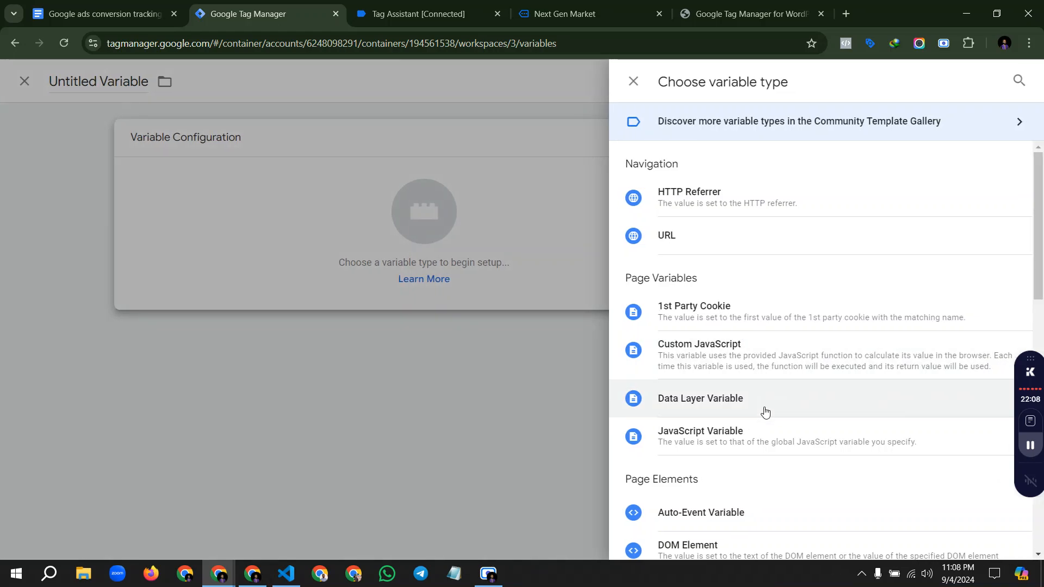
left_click(725, 400)
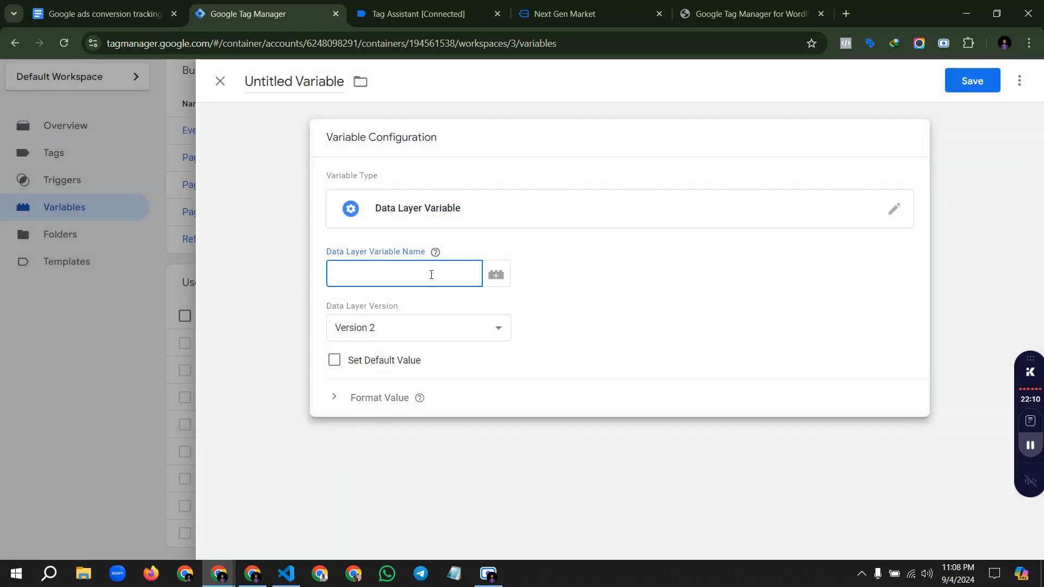
key("super+v")
left_click(448, 381)
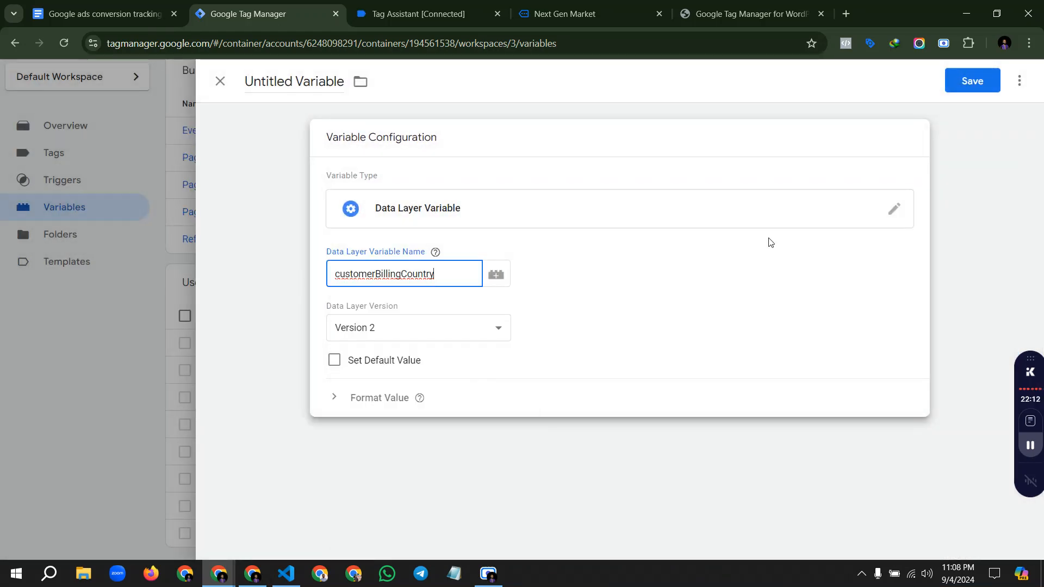
Step: Save the billing country variable under the name "dlv Customer Country"
left_click(971, 80)
type("dlv Cusot")
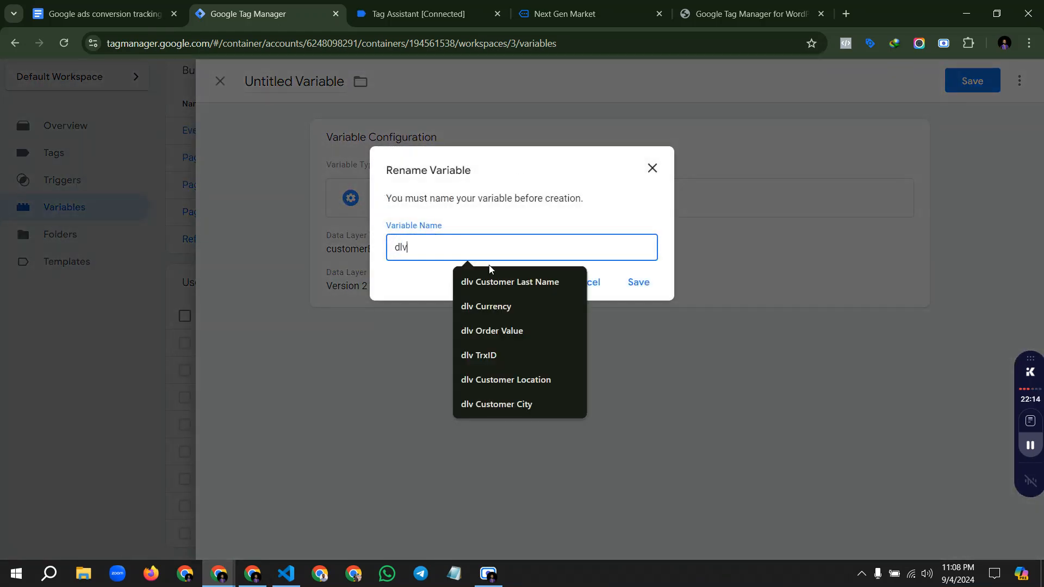
key("BackSpace")
key("BackSpace")
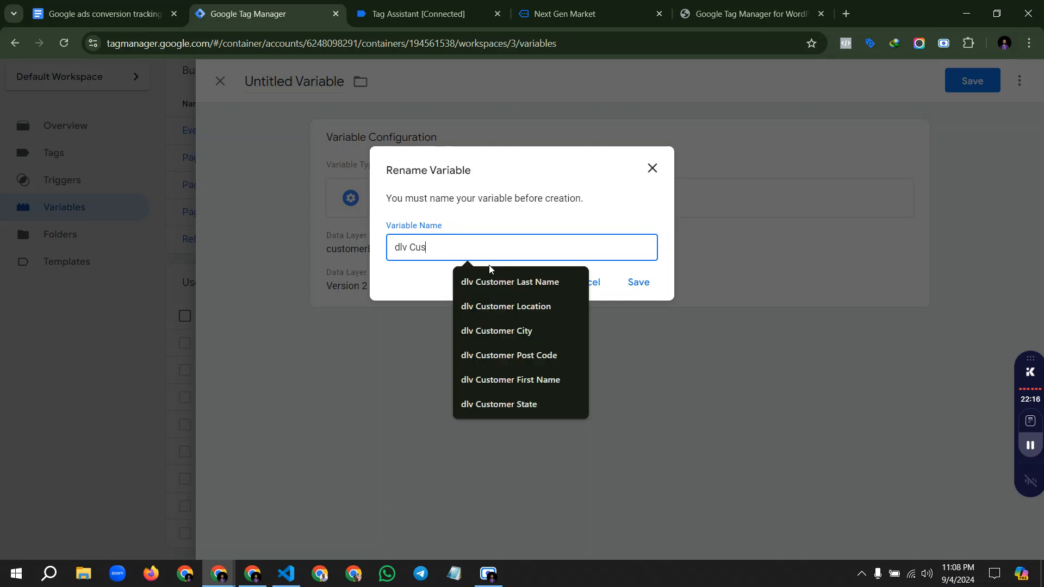
type("tomer co")
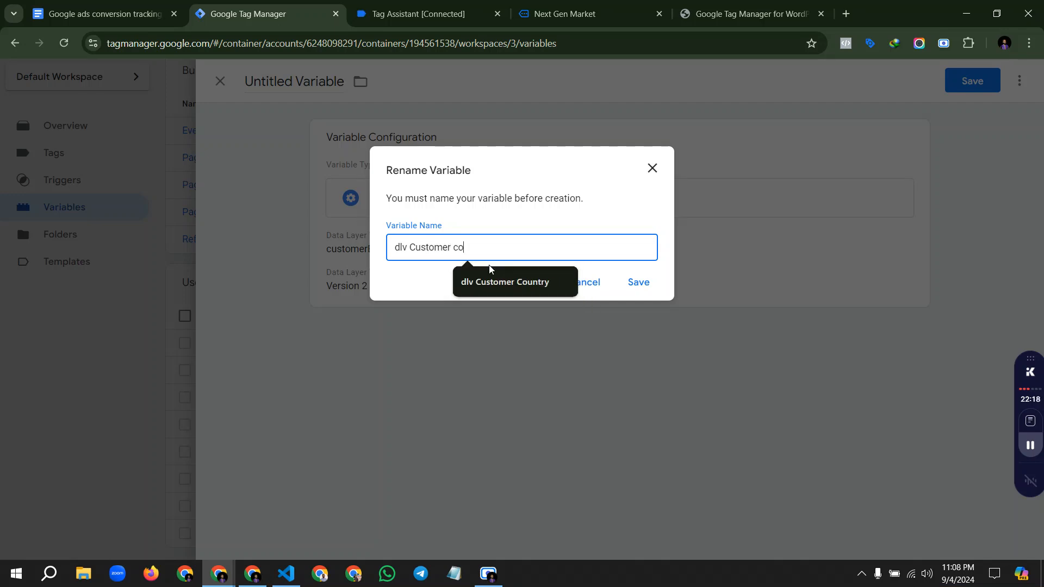
left_click(490, 268)
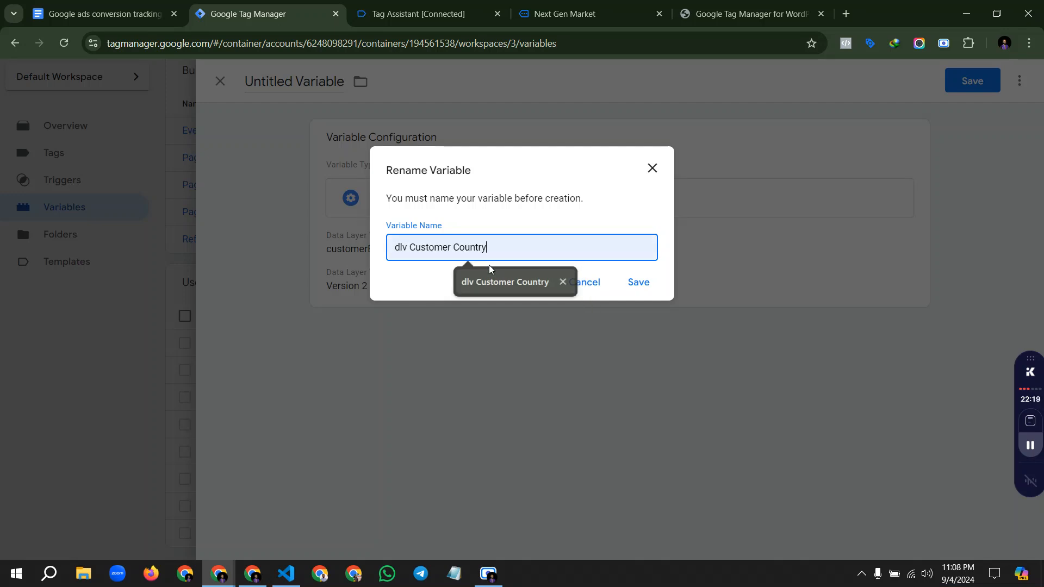
left_click(637, 283)
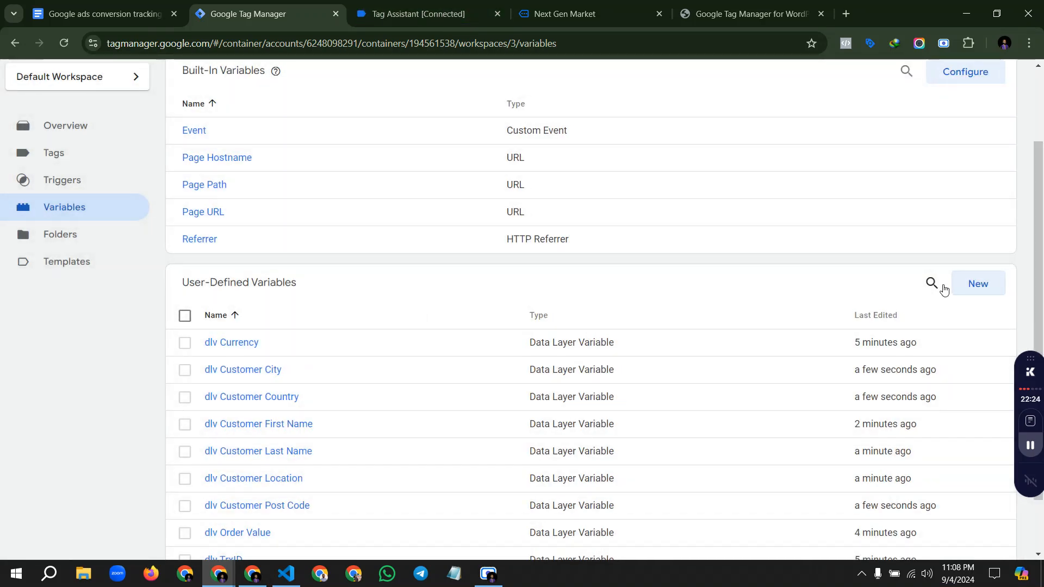
Step: Start a new Data Layer Variable and set its data layer variable name to customerBillingEmail
left_click(971, 283)
left_click(495, 261)
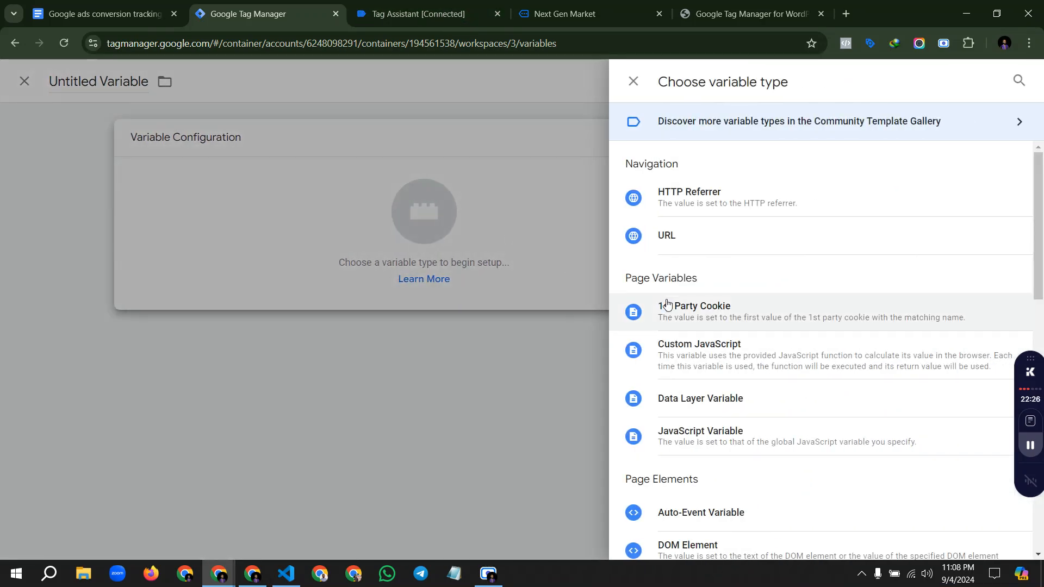
left_click(699, 399)
left_click(404, 273)
key("super+v")
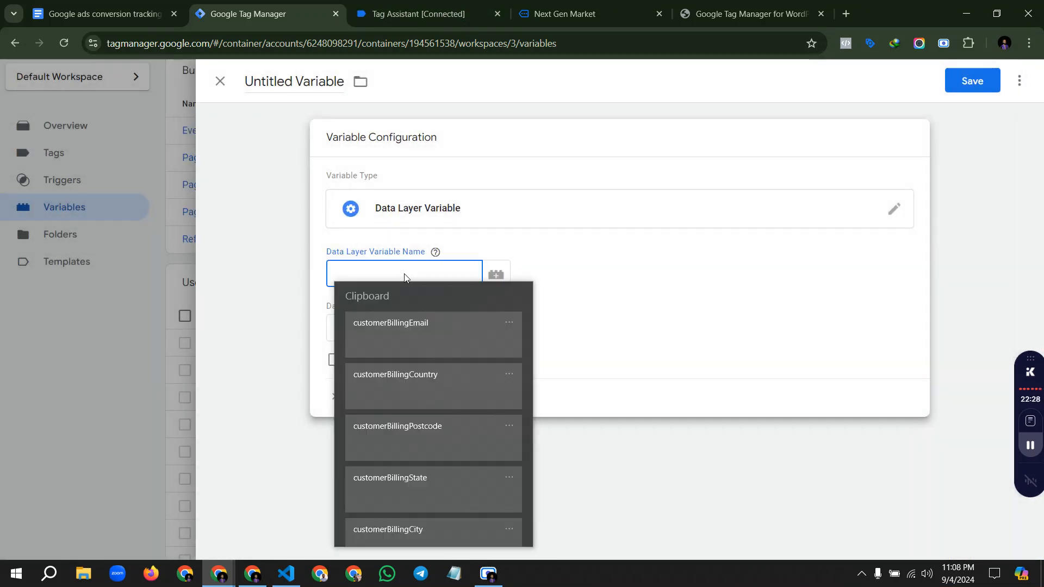
left_click(438, 350)
Step: Save the billing email variable under the name "dlv Customer Email"
left_click(971, 82)
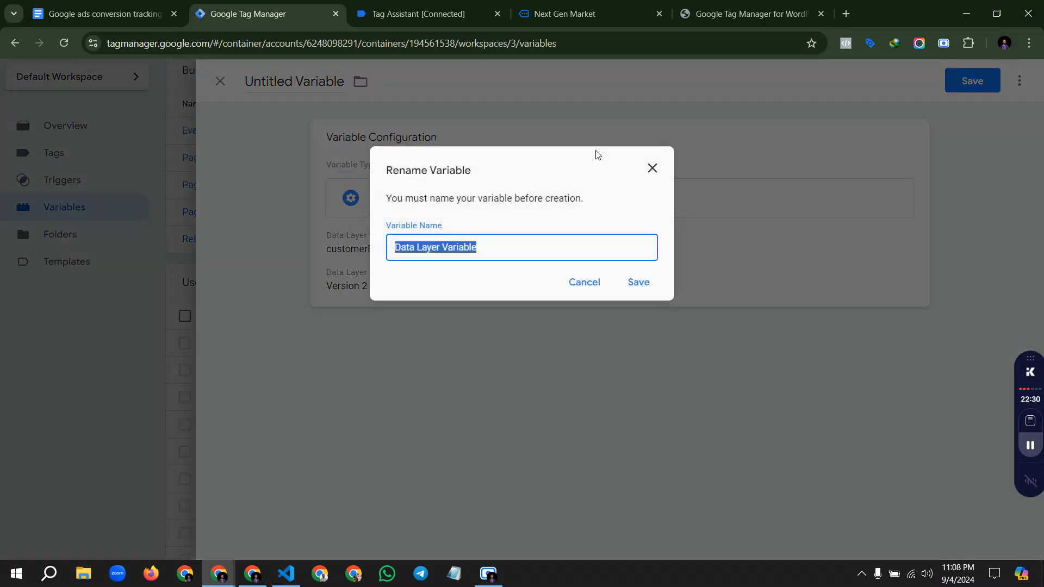
type("dlv ")
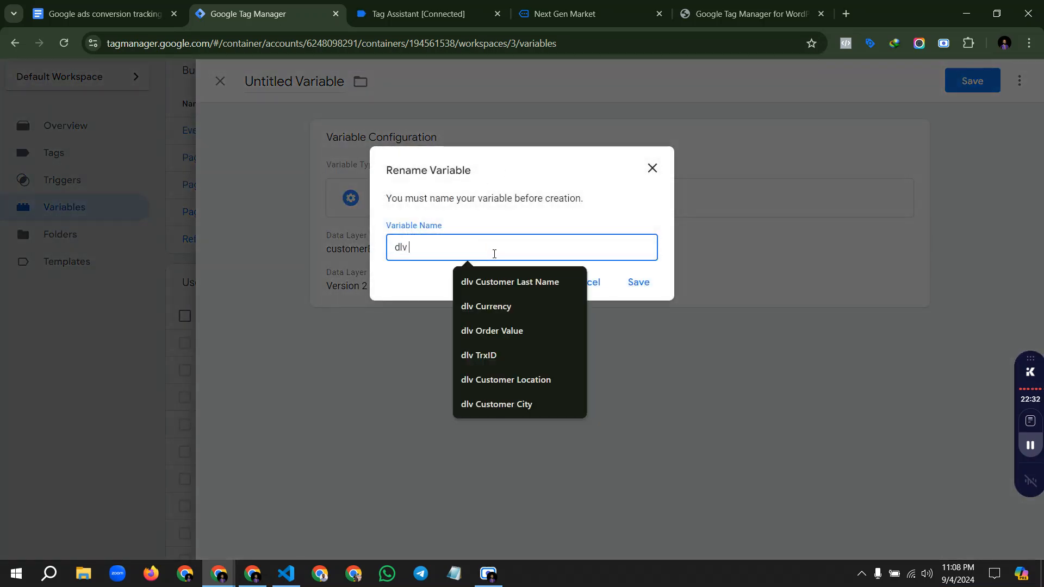
type("Cus")
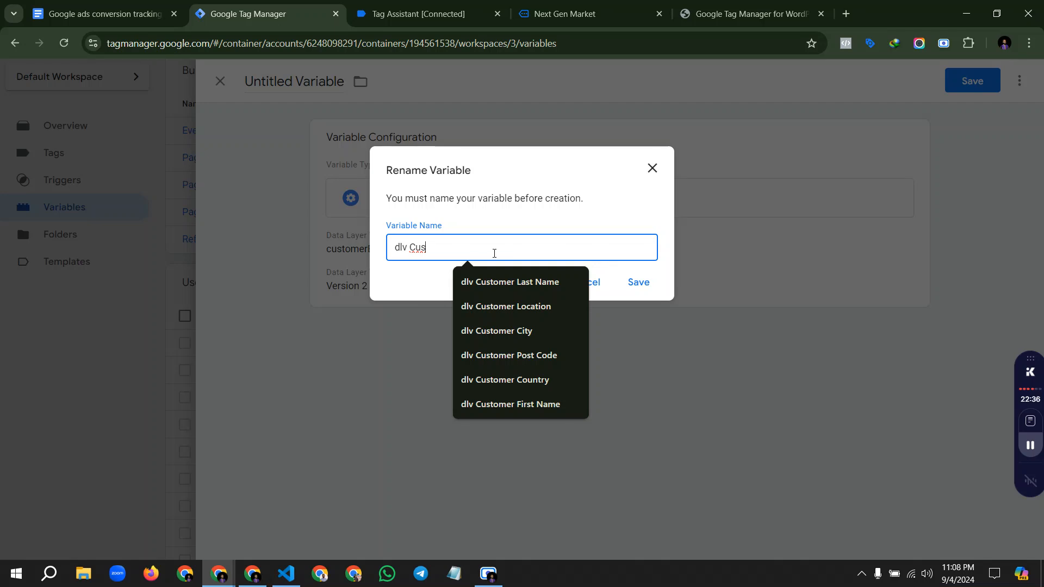
type("tomer")
type("em")
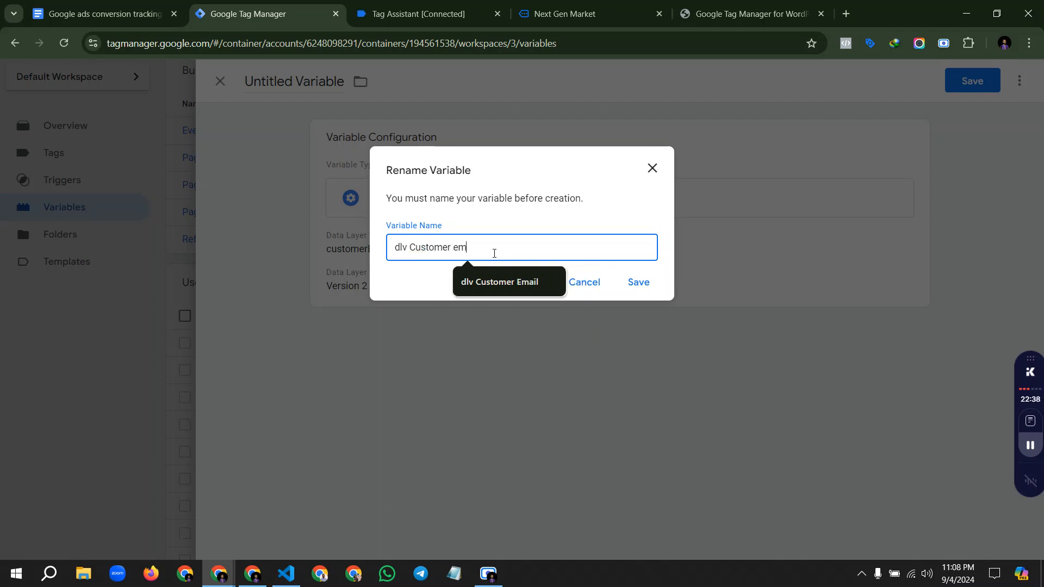
key("Down")
key("Return")
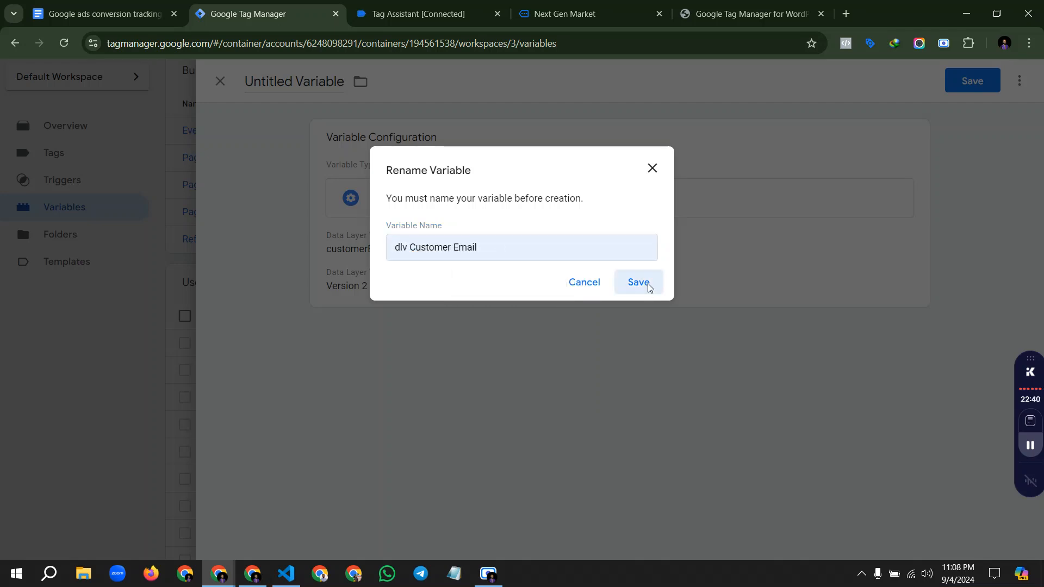
left_click(643, 283)
Step: Switch to Tag Assistant and copy the customerBillingPhone key from the purchase event's data layer
left_click(466, 5)
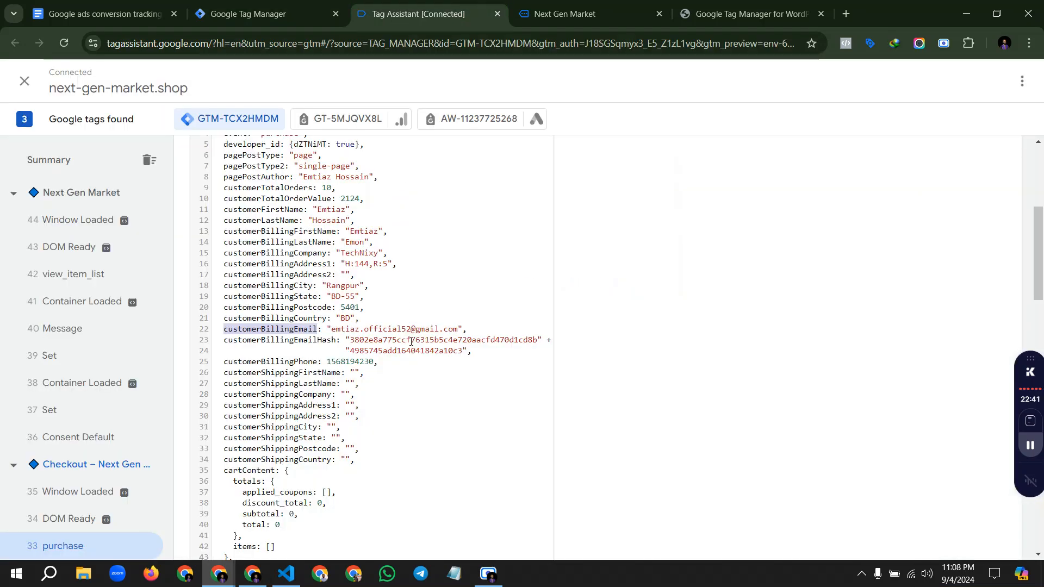
double_click(305, 362)
key("ctrl+c")
Step: Back in Google Tag Manager, start a new Data Layer Variable with customerBillingPhone as its data layer variable name
key("ctrl+Page_Up")
left_click(978, 286)
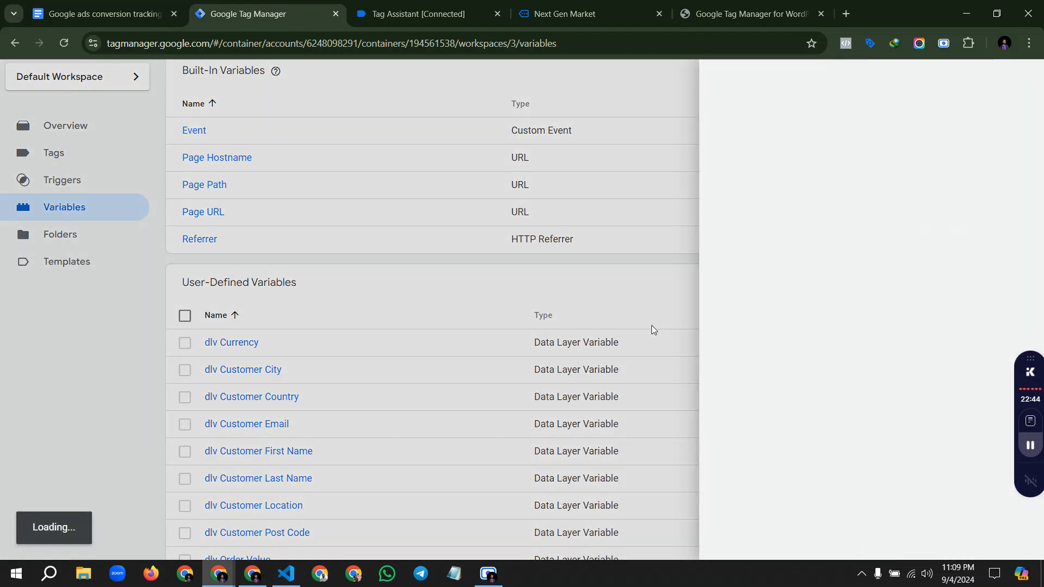
left_click(497, 244)
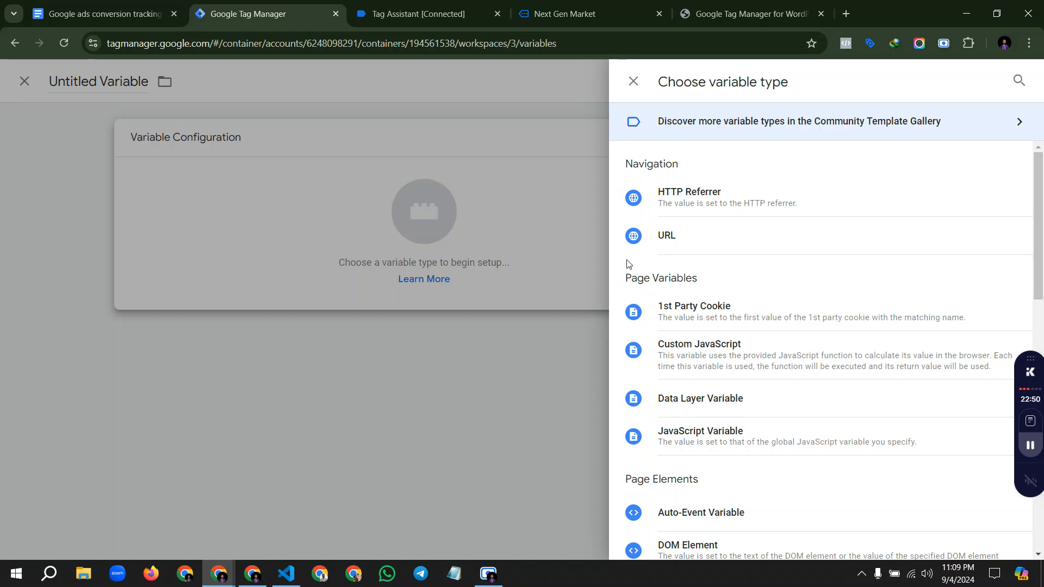
left_click(429, 15)
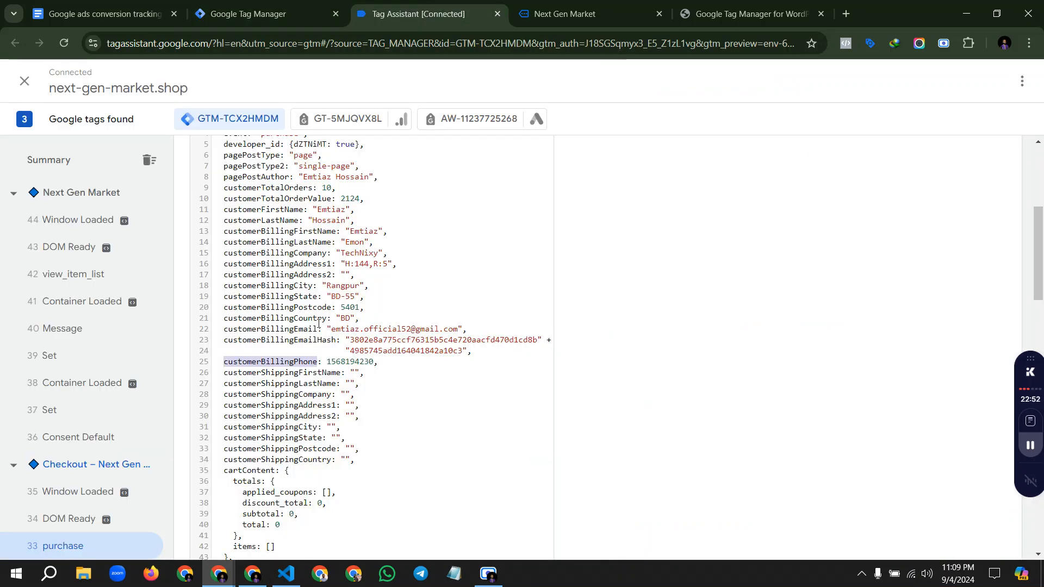
left_click(261, 14)
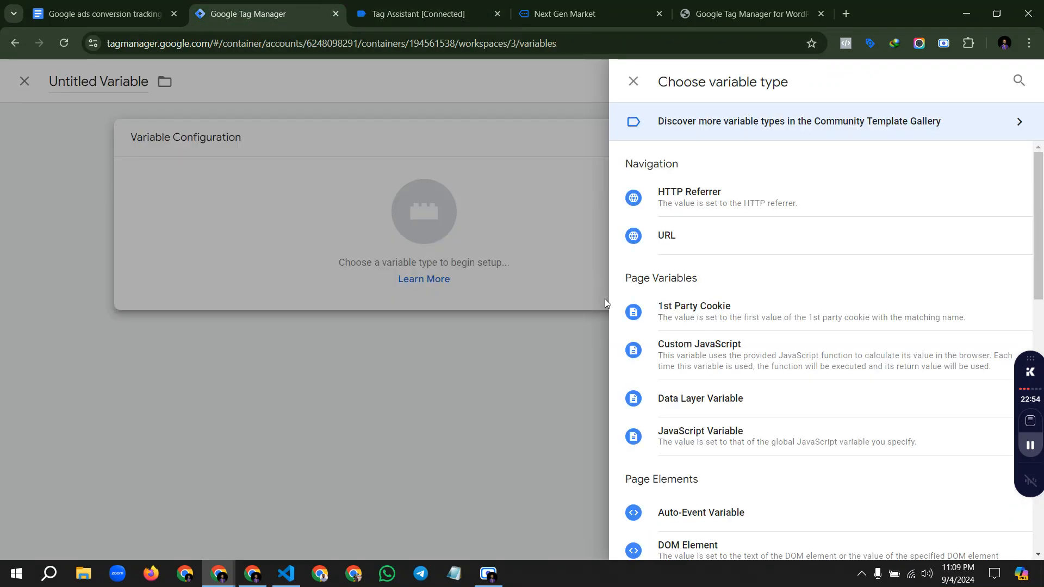
left_click(717, 407)
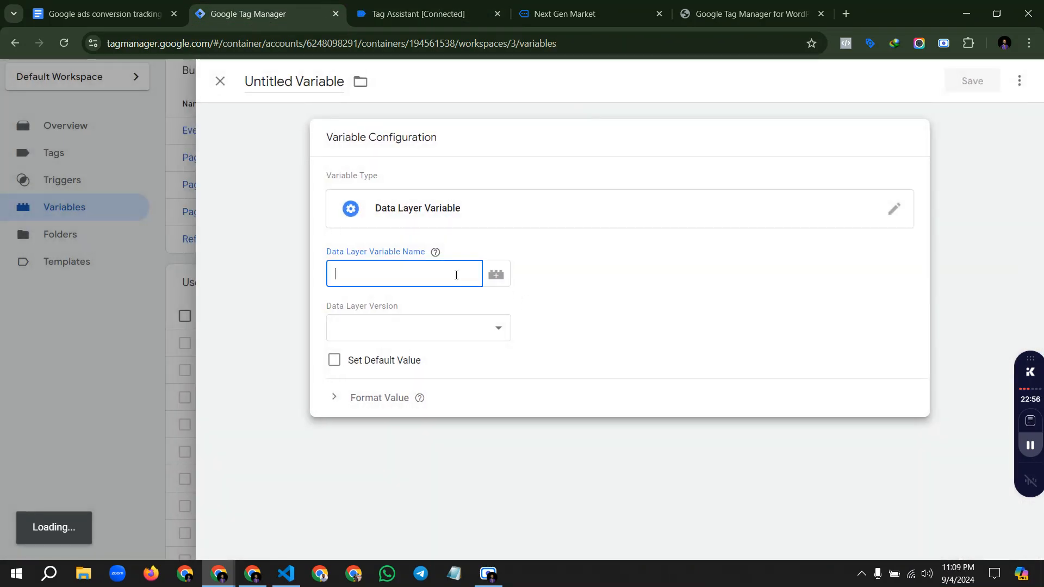
key("ctrl+v")
Step: Save the billing phone variable under the name "dlv Customer Phone"
left_click(972, 80)
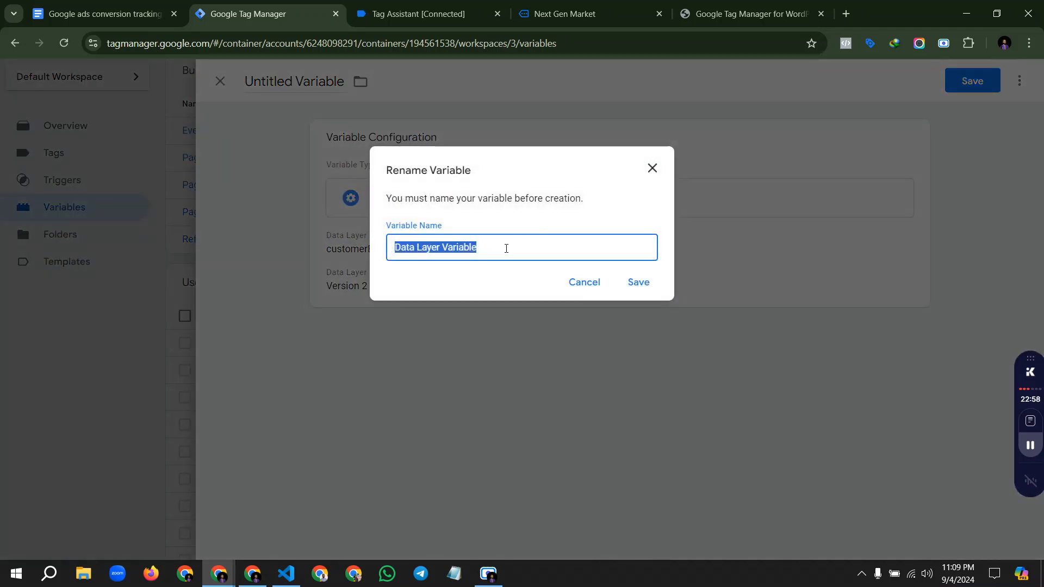
type("dlv Custoemr")
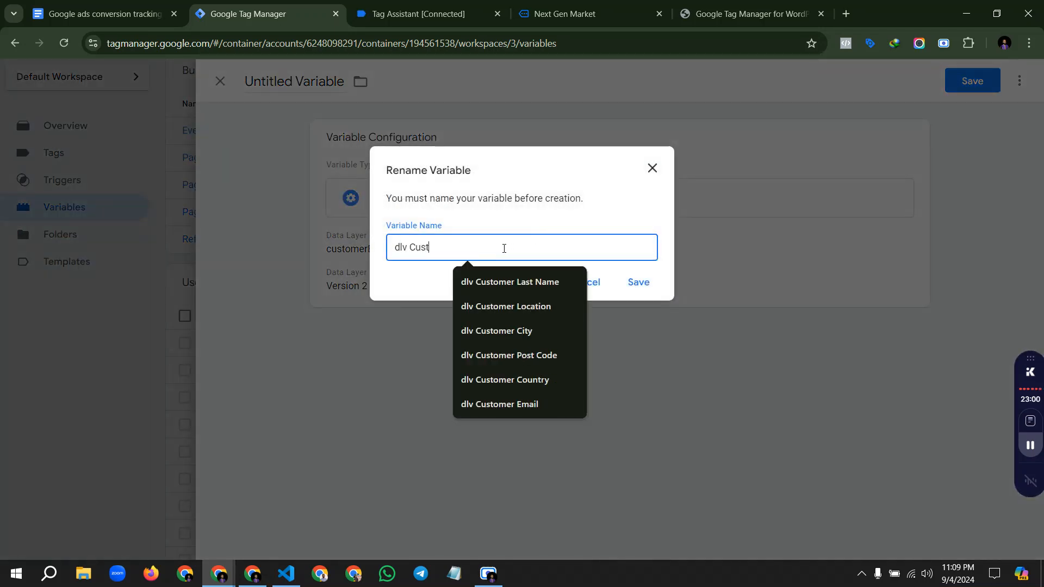
key("BackSpace")
key("BackSpace")
key("BackSpace")
type("omer P")
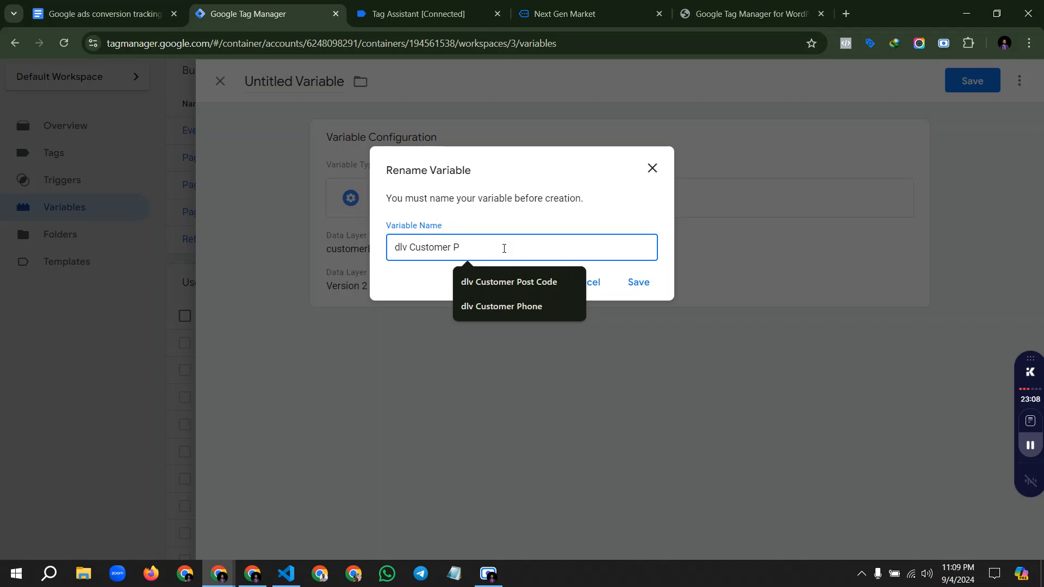
key("Down")
key("Down")
key("Return")
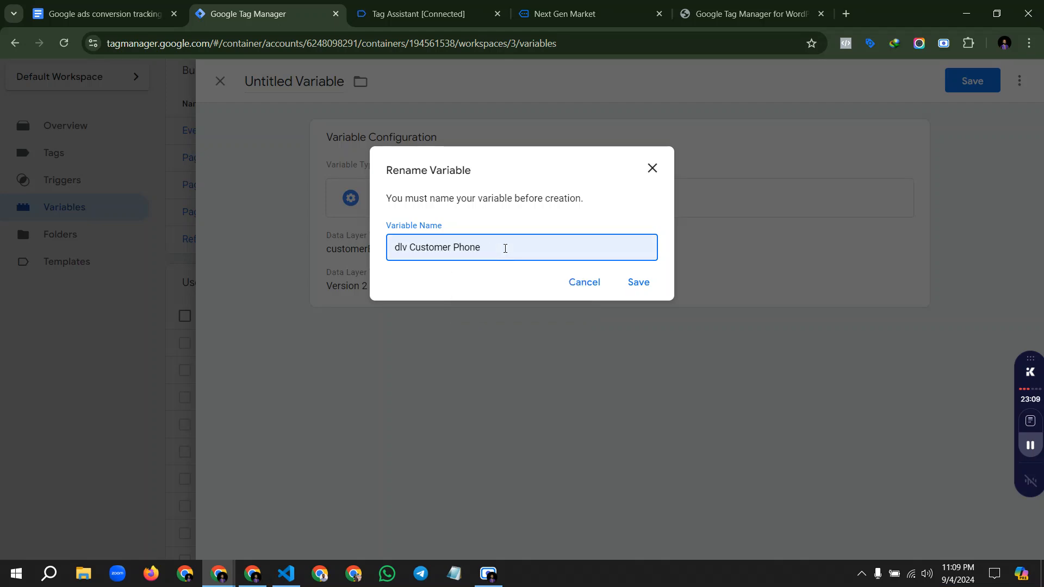
left_click(649, 294)
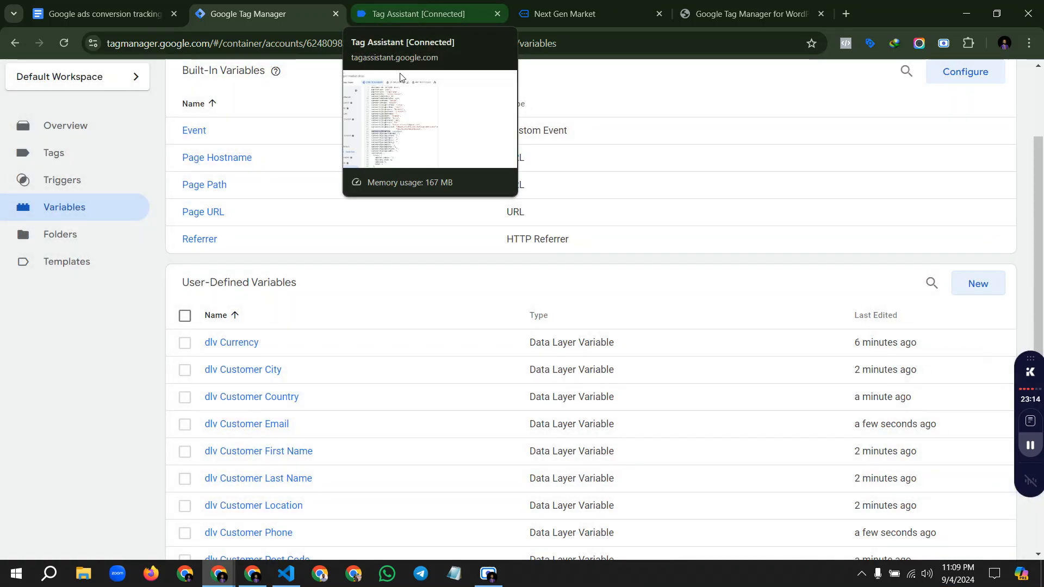
Step: Check the user-defined variables list, then copy the customerBillingState key from the purchase event's data layer in Tag Assistant
scroll(357, 308, "down", 3)
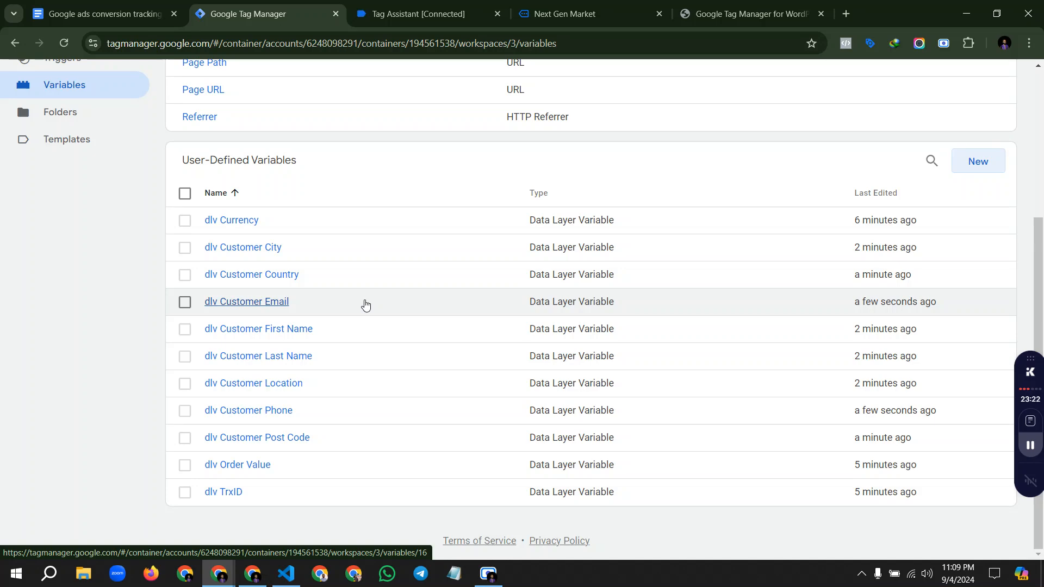
left_click(415, 14)
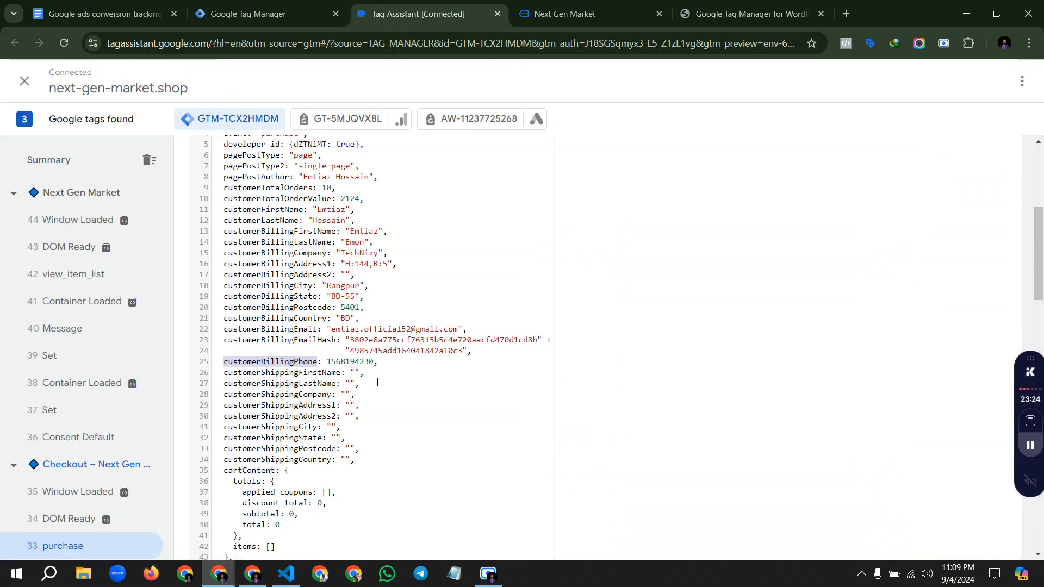
double_click(309, 297)
key("ctrl+c")
Step: Back in Google Tag Manager, start a new Data Layer Variable with customerBillingState as its data layer variable name
left_click(248, 14)
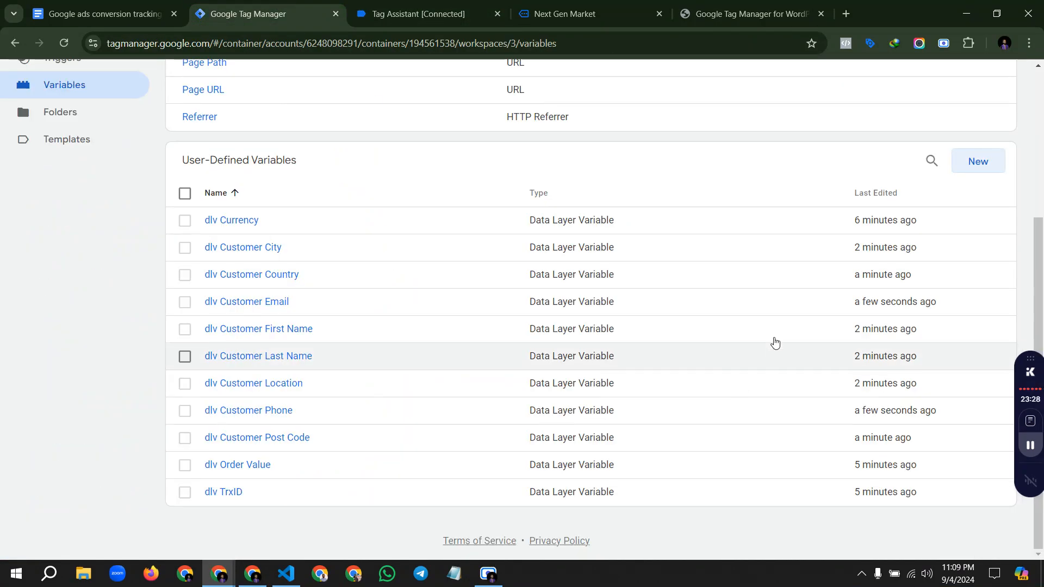
left_click(977, 164)
left_click(501, 226)
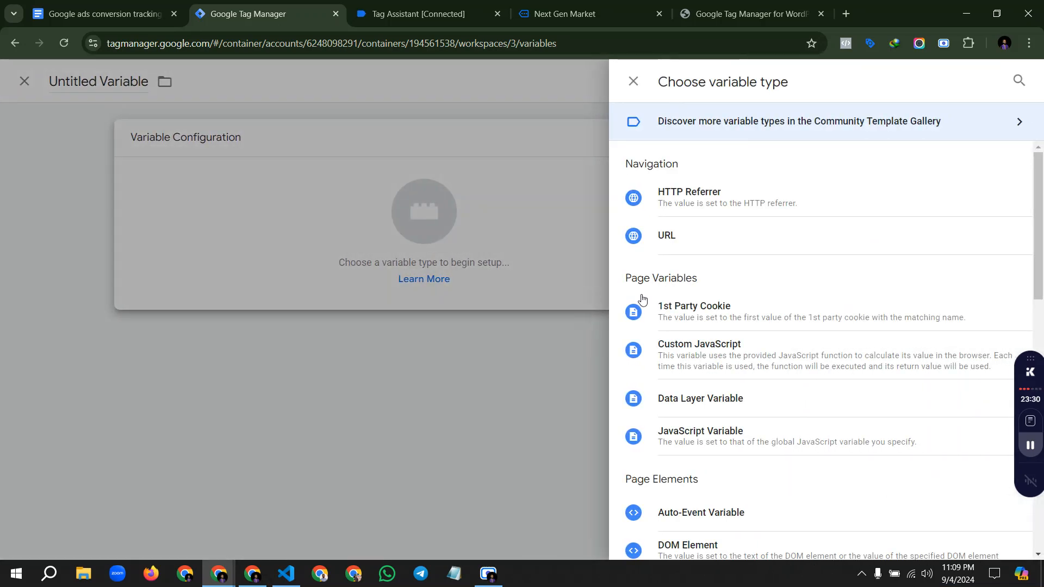
left_click(641, 394)
left_click(403, 272)
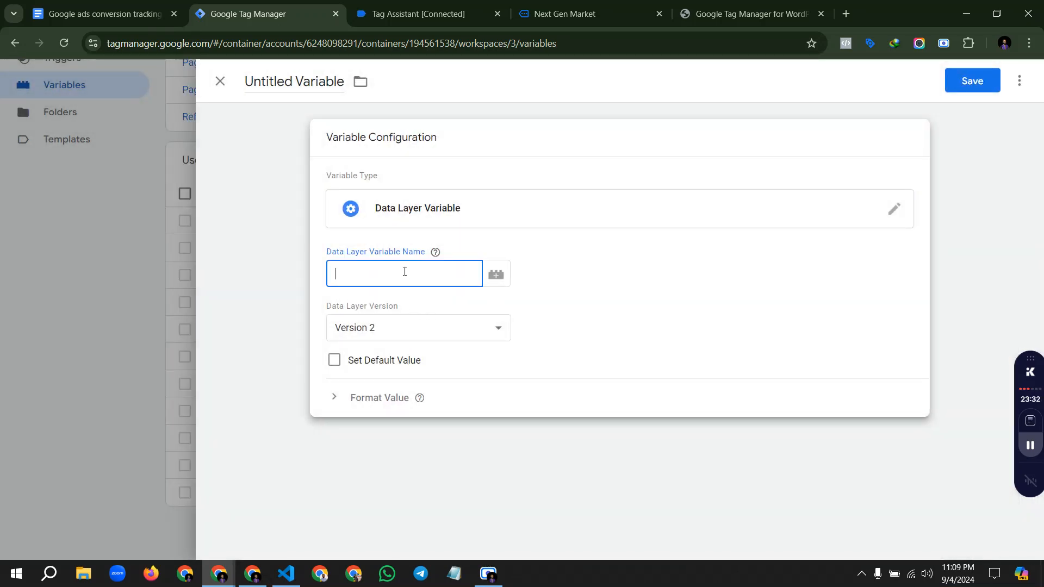
key("ctrl+v")
Step: Save the billing state variable under the name "dlv Customer Region"
left_click(970, 80)
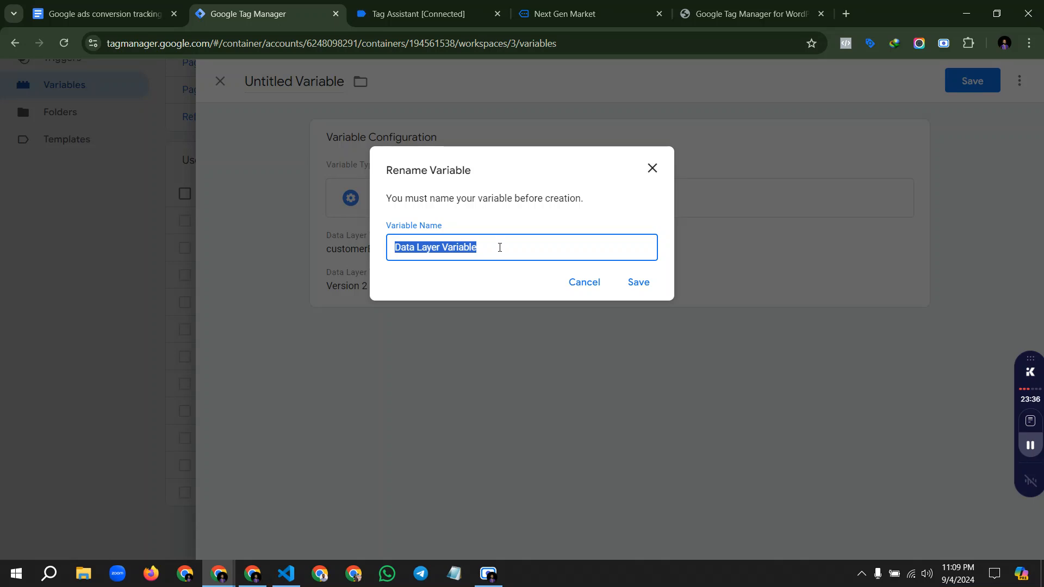
left_click(582, 281)
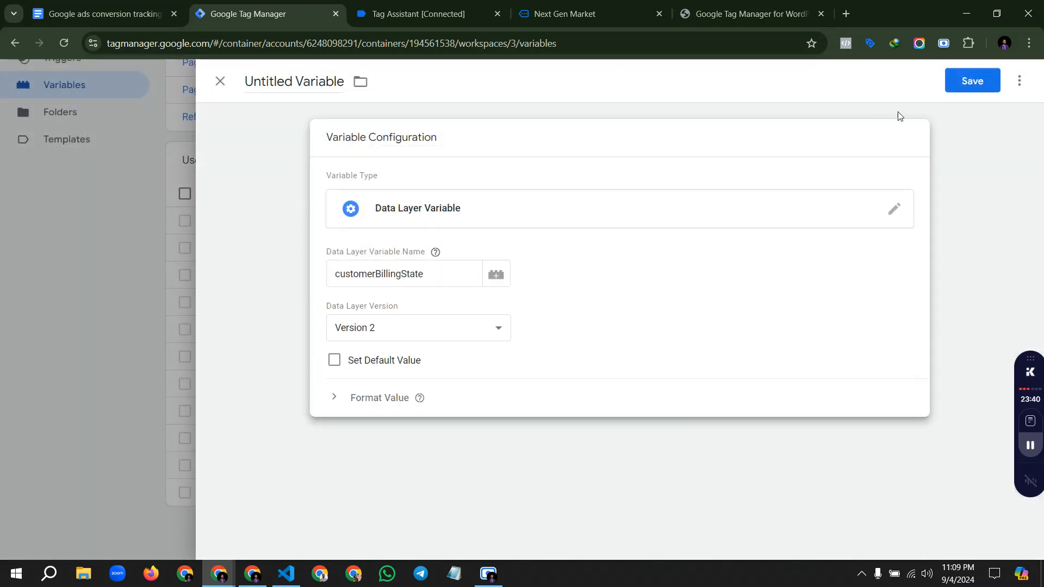
left_click(957, 83)
type("d")
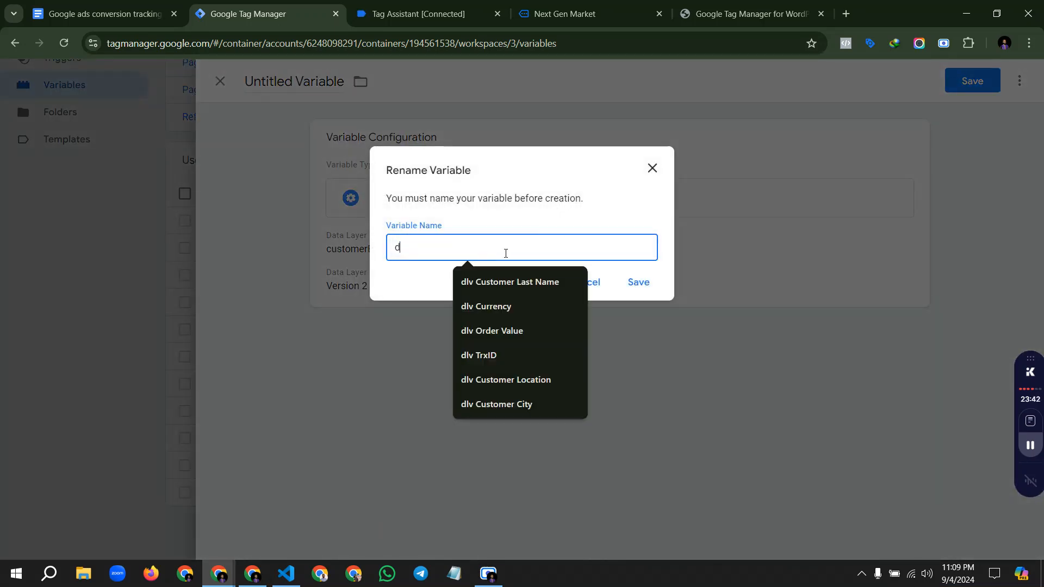
type("lv Customer ")
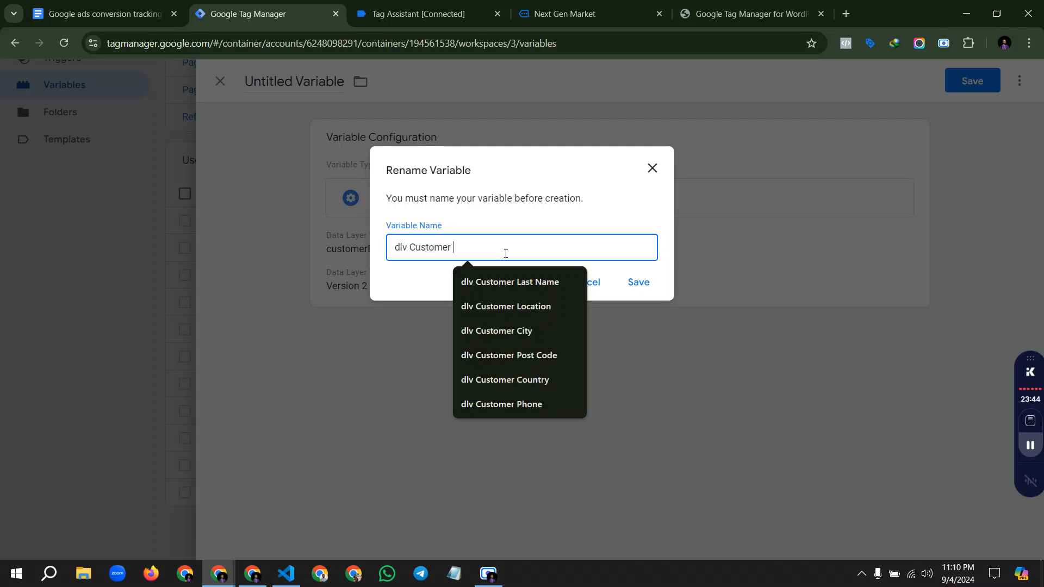
type("Region")
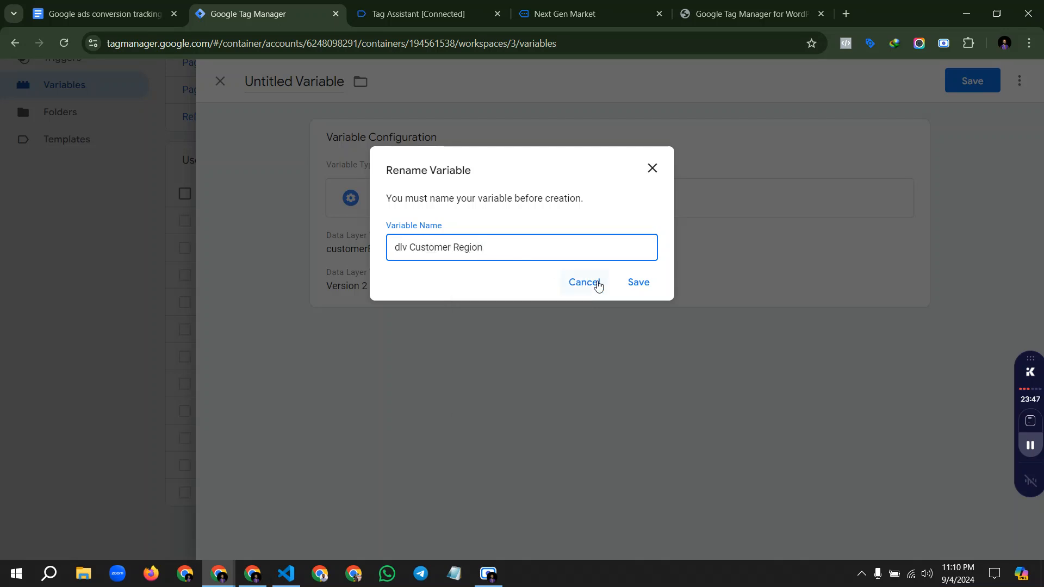
left_click(628, 285)
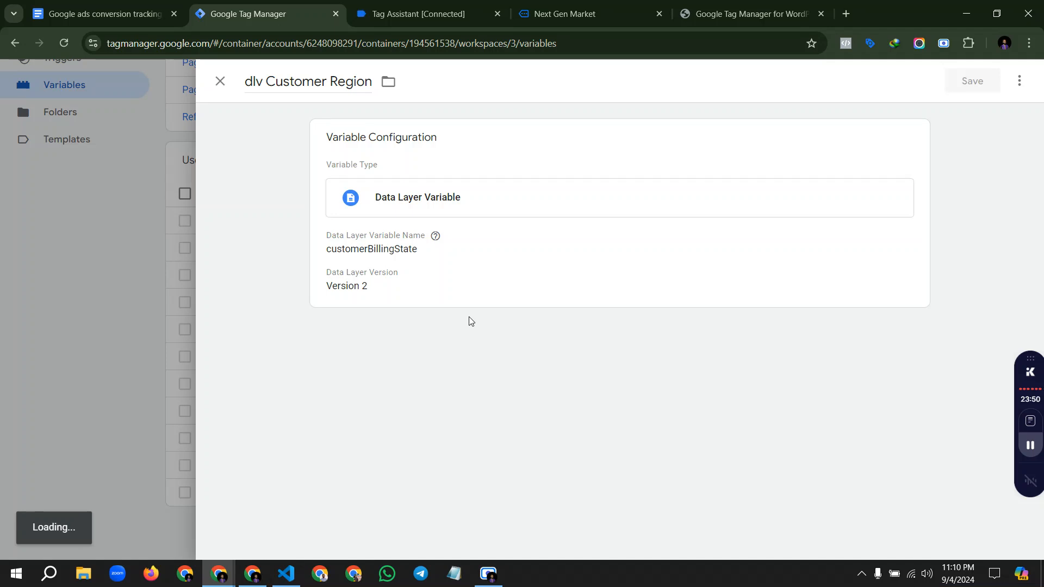
Step: Open the Gads Purchase Tag from the workspace's tags and put its configuration into editing
scroll(123, 325, "up", 5)
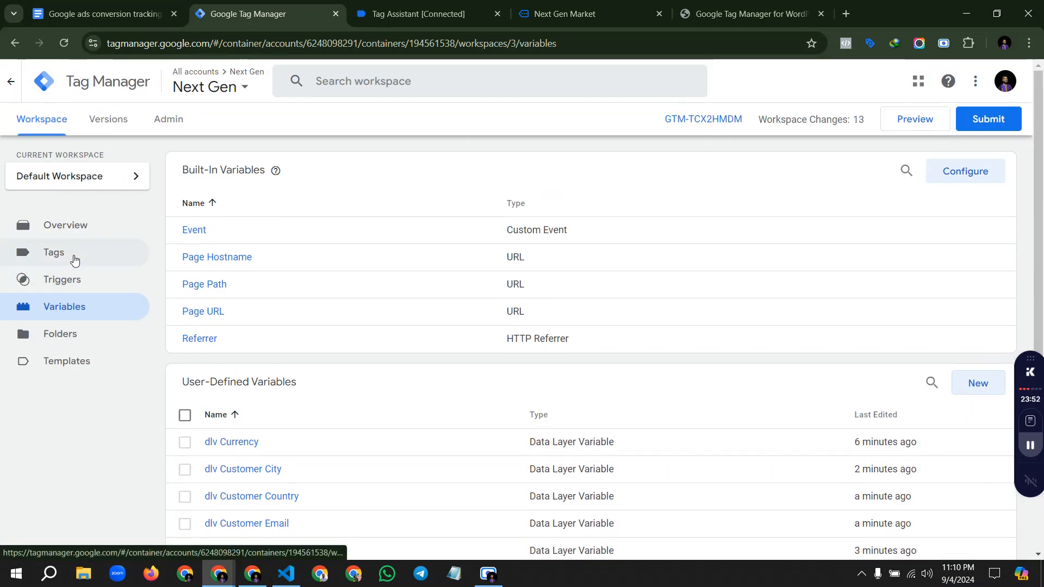
left_click(98, 261)
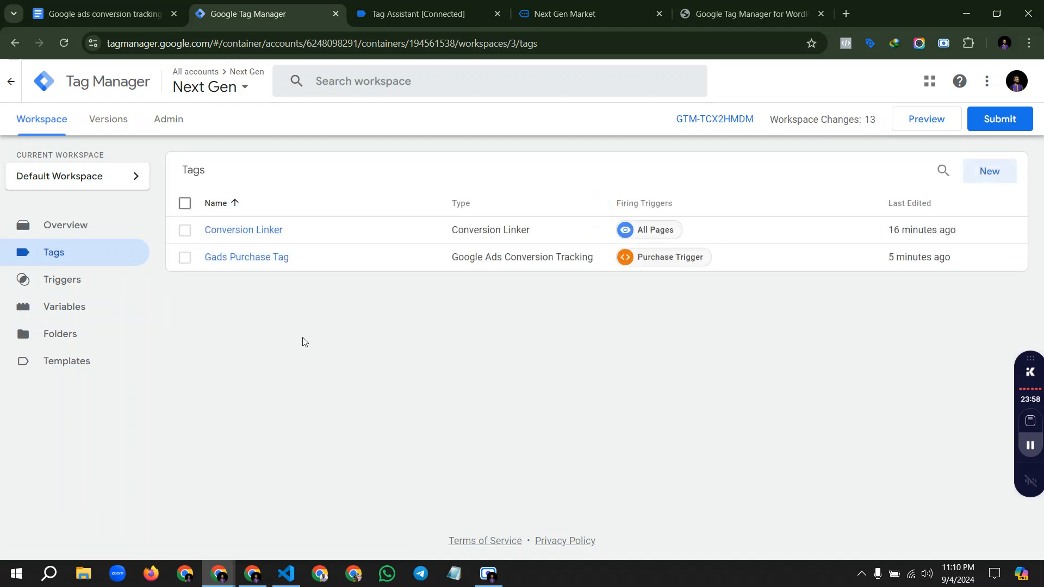
left_click(274, 258)
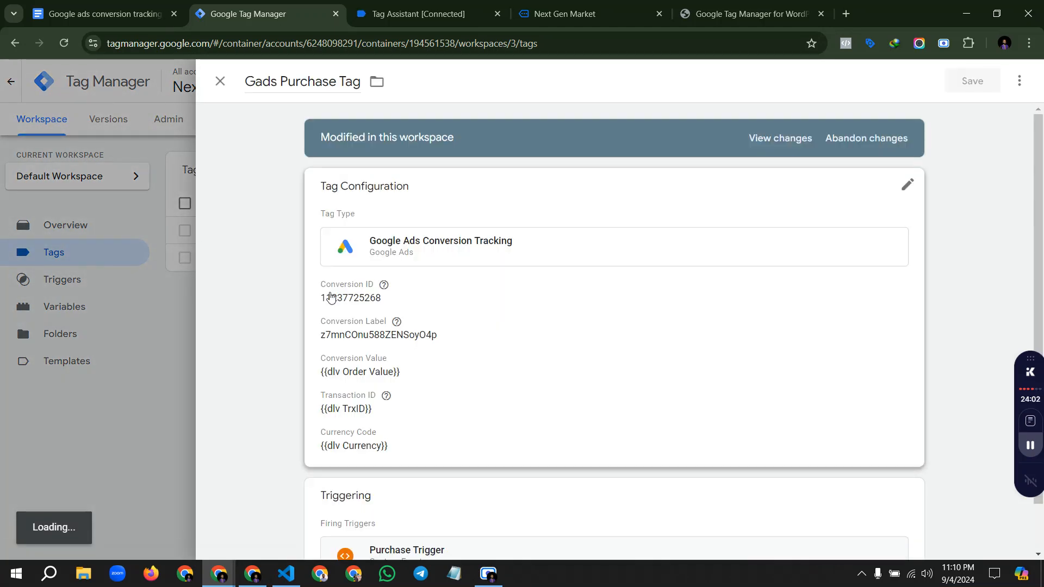
left_click(440, 410)
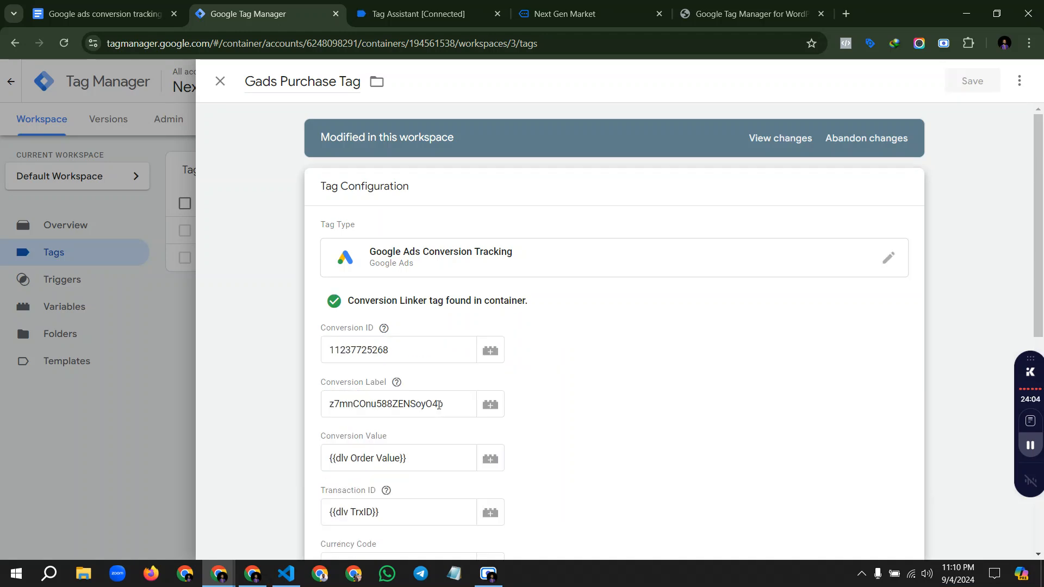
Step: Include user-provided data from the website in the Gads Purchase Tag and start a new variable for it
scroll(439, 407, "down", 6)
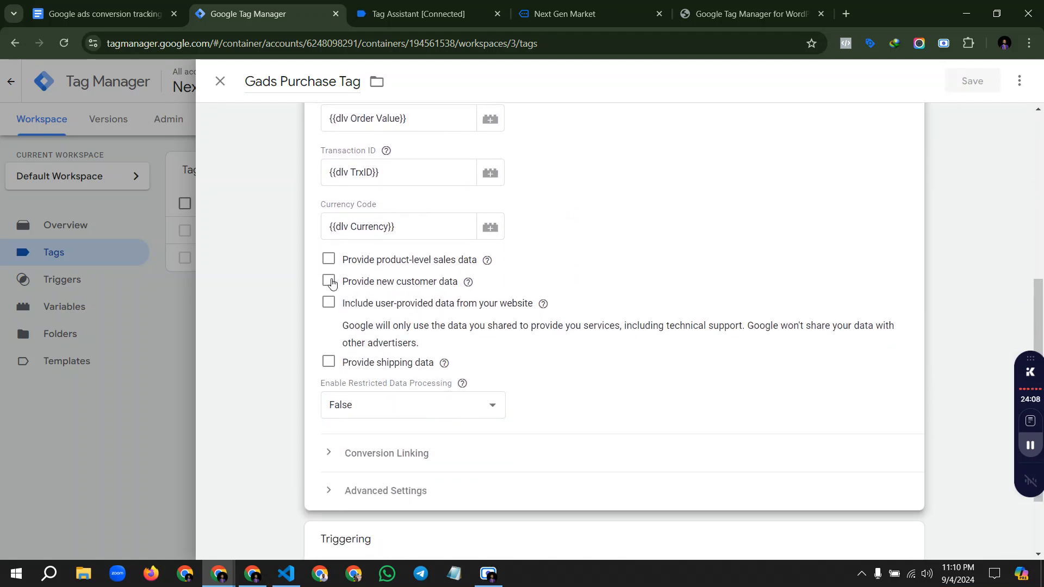
left_click(330, 281)
left_click(329, 281)
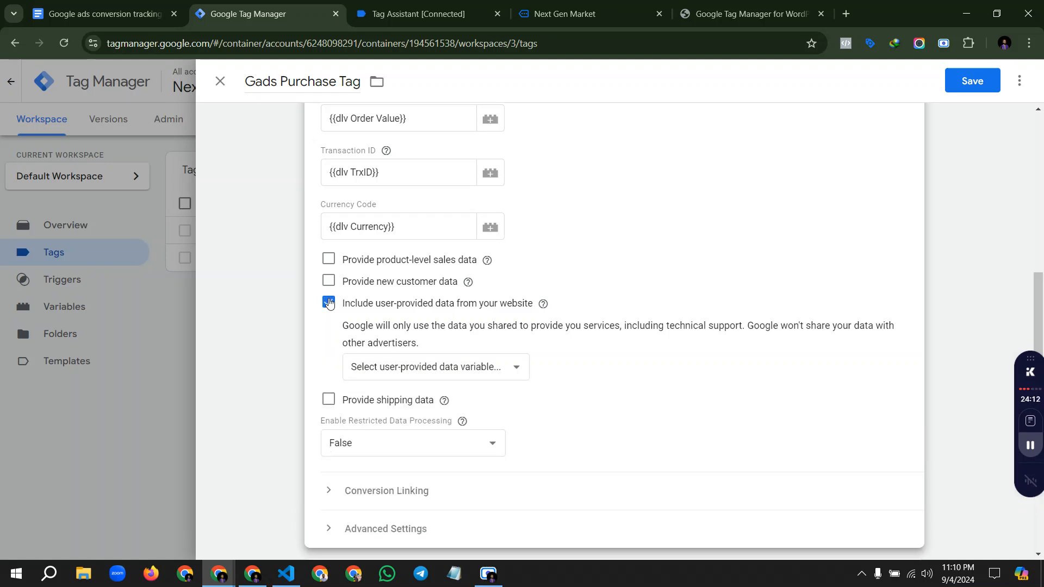
left_click(403, 368)
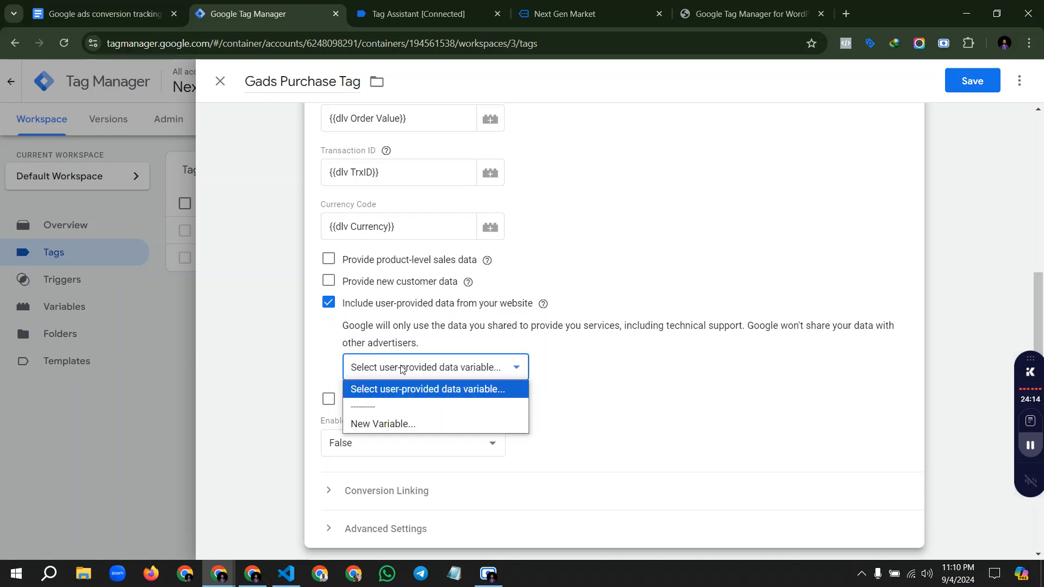
left_click(393, 424)
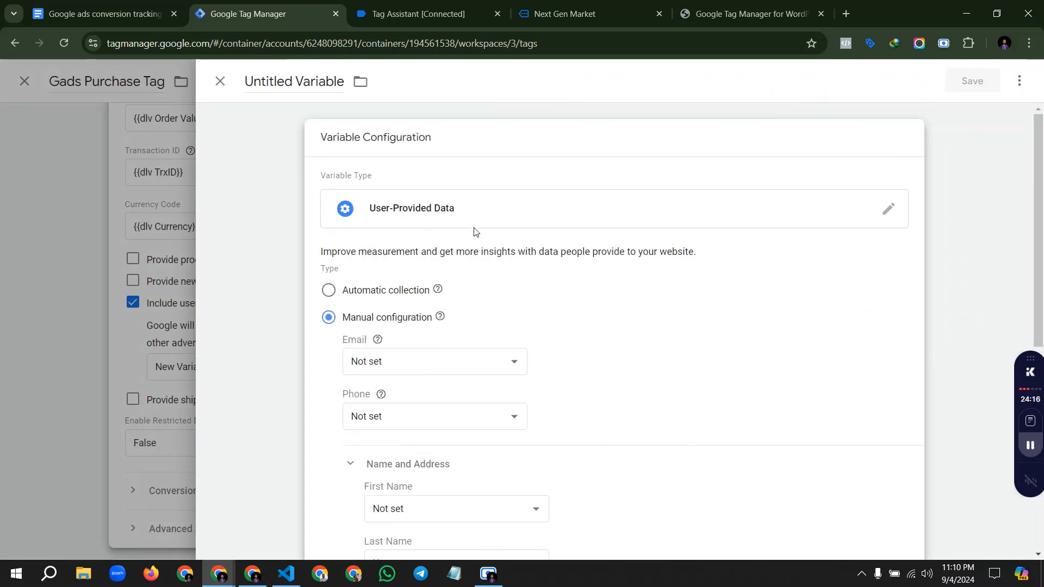
Step: In the manual configuration, map Email to {{dlv Customer Email}} and Phone to {{dlv Customer Phone}}
scroll(473, 231, "down", 1)
scroll(473, 226, "down", 1)
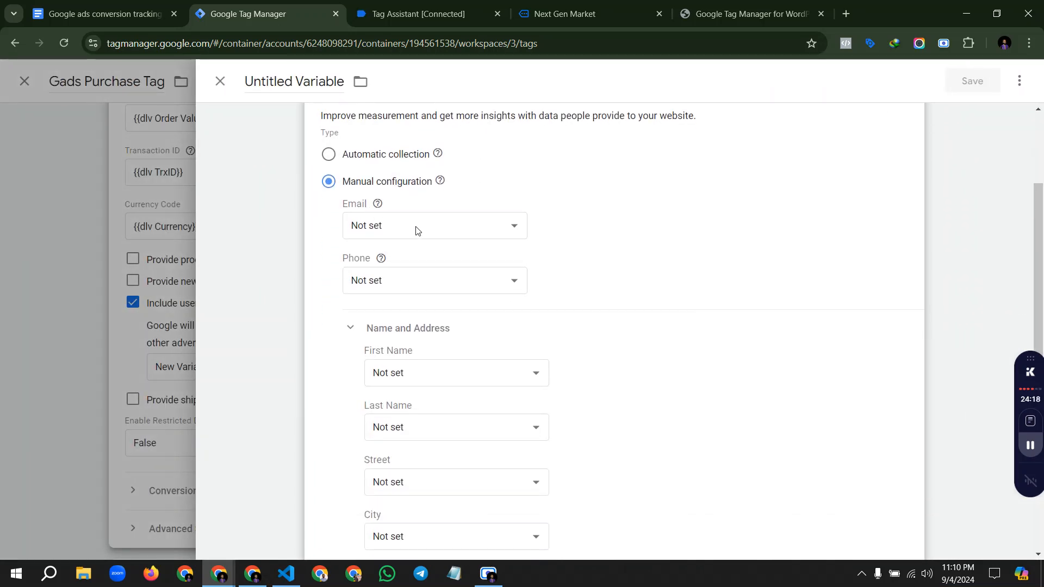
left_click(417, 229)
left_click(403, 317)
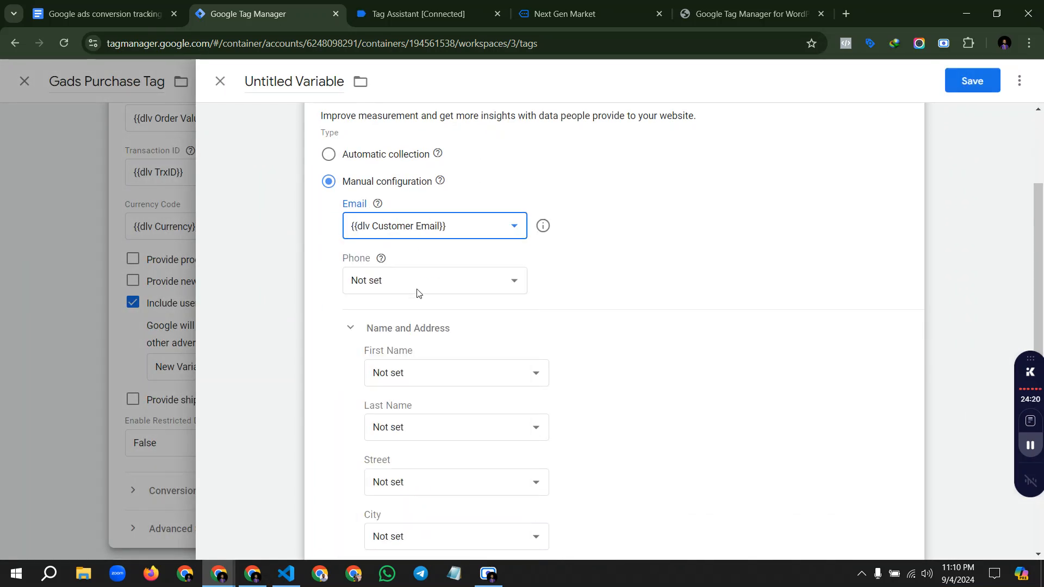
left_click(408, 288)
scroll(425, 252, "down", 1)
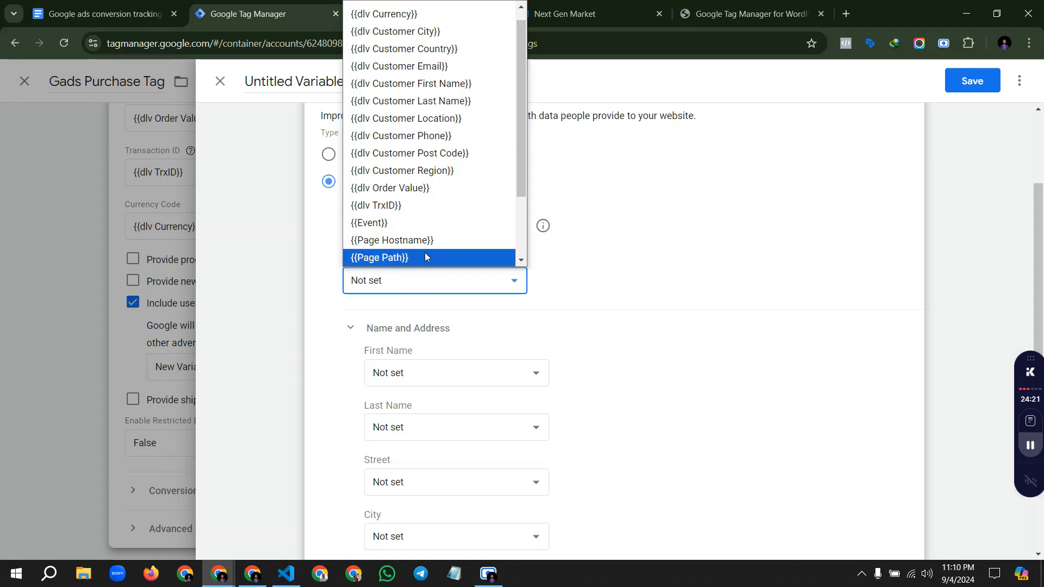
left_click(435, 136)
Step: Map First Name to {{dlv Customer First Name}} and Last Name to {{dlv Customer Last Name}}
scroll(435, 354, "down", 1)
left_click(427, 308)
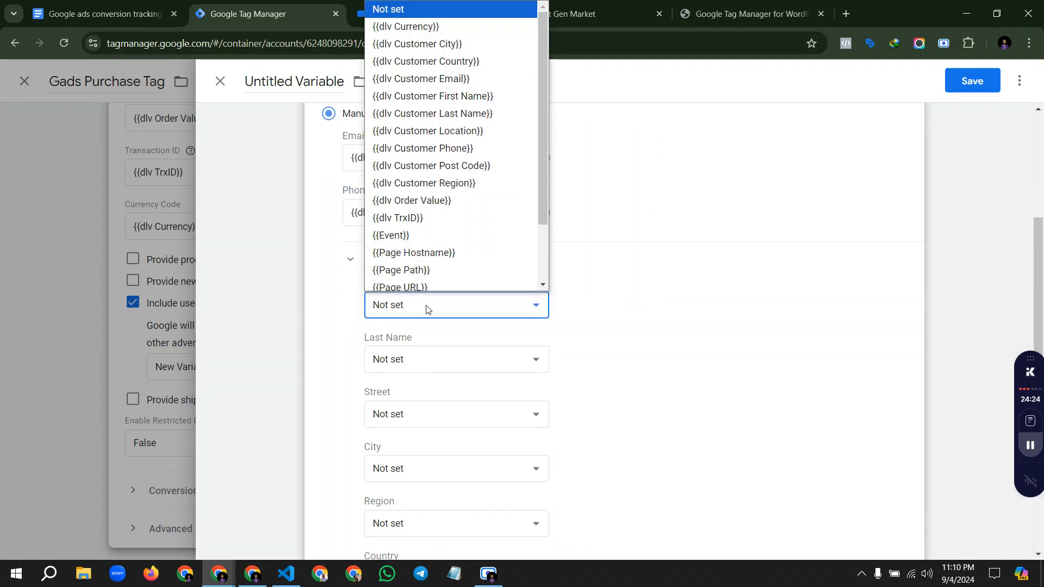
left_click(456, 98)
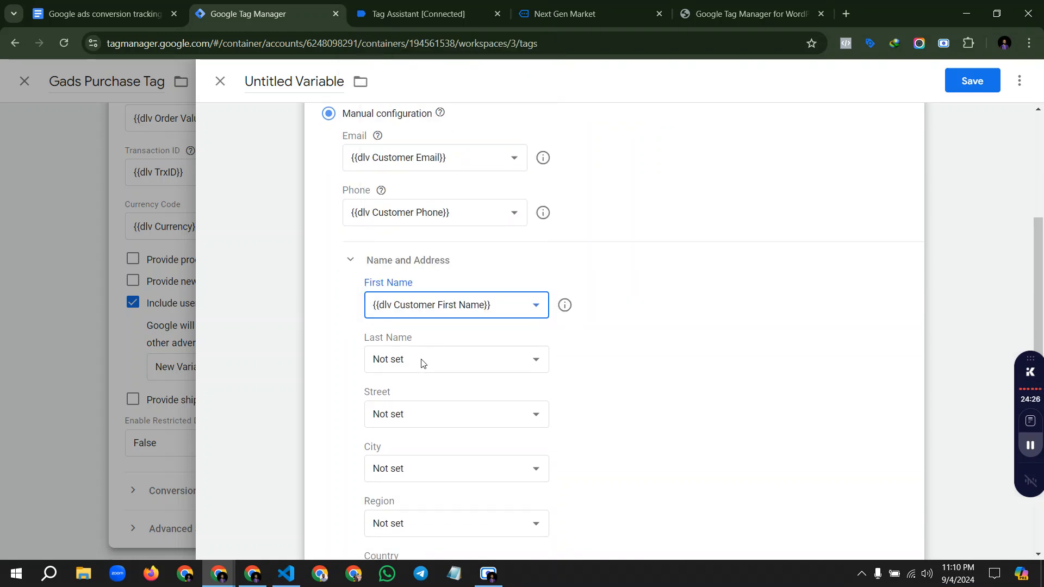
left_click(422, 360)
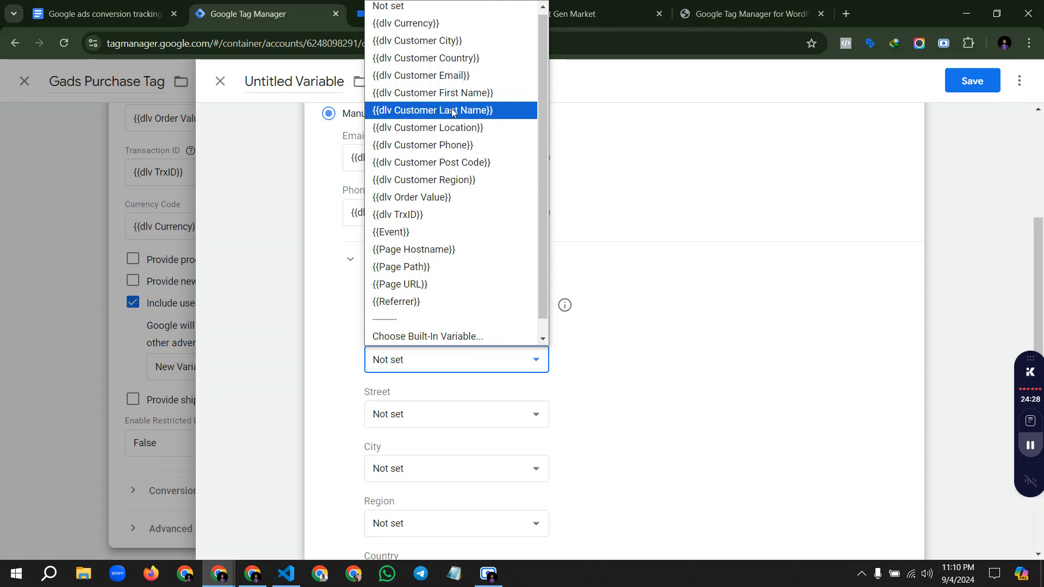
left_click(451, 110)
Step: Map Street to {{dlv Customer Location}} and City to {{dlv Customer City}}
scroll(431, 380, "down", 1)
left_click(426, 346)
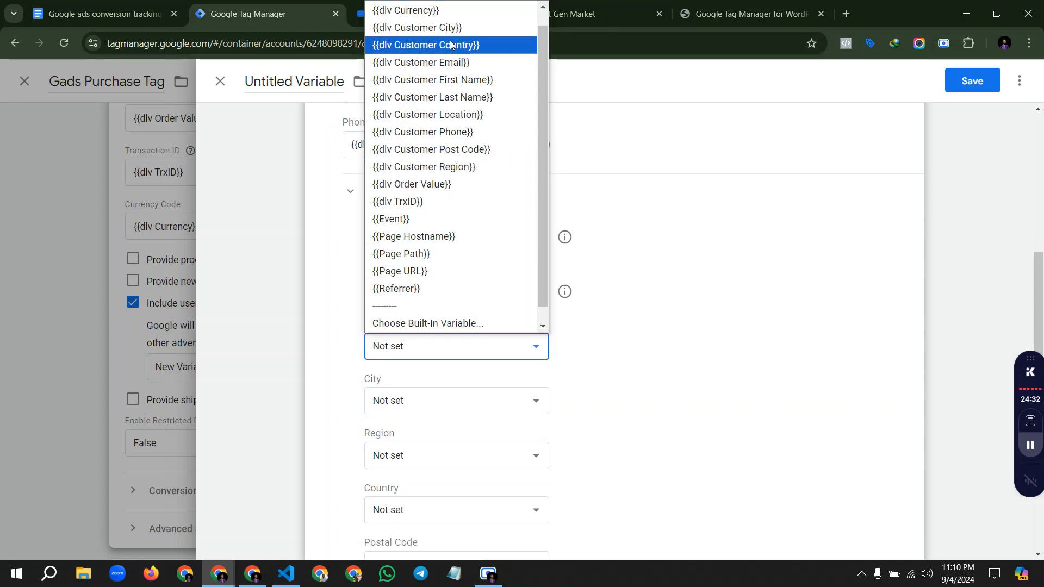
scroll(447, 62, "up", 1)
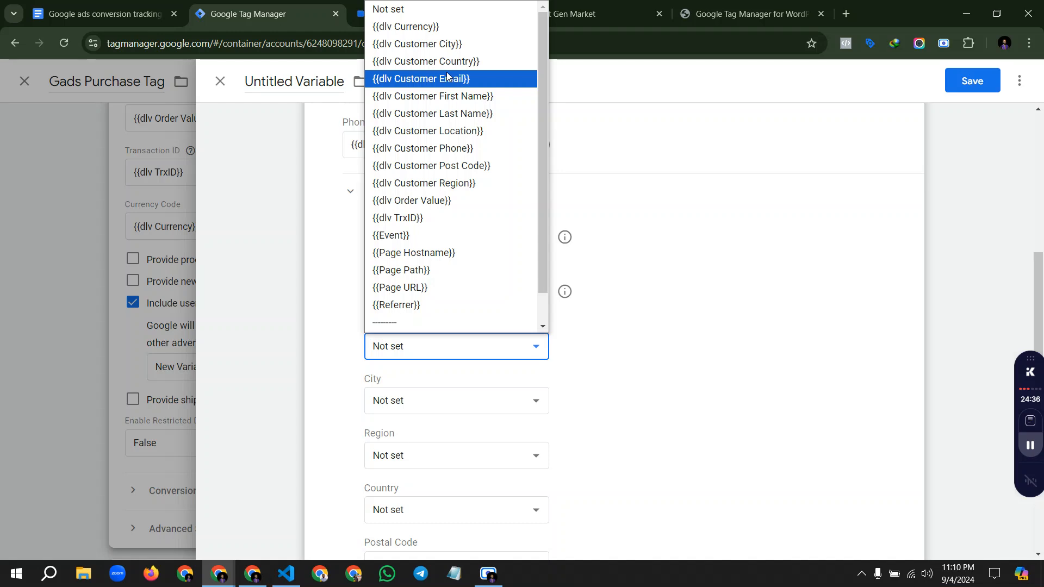
left_click(446, 131)
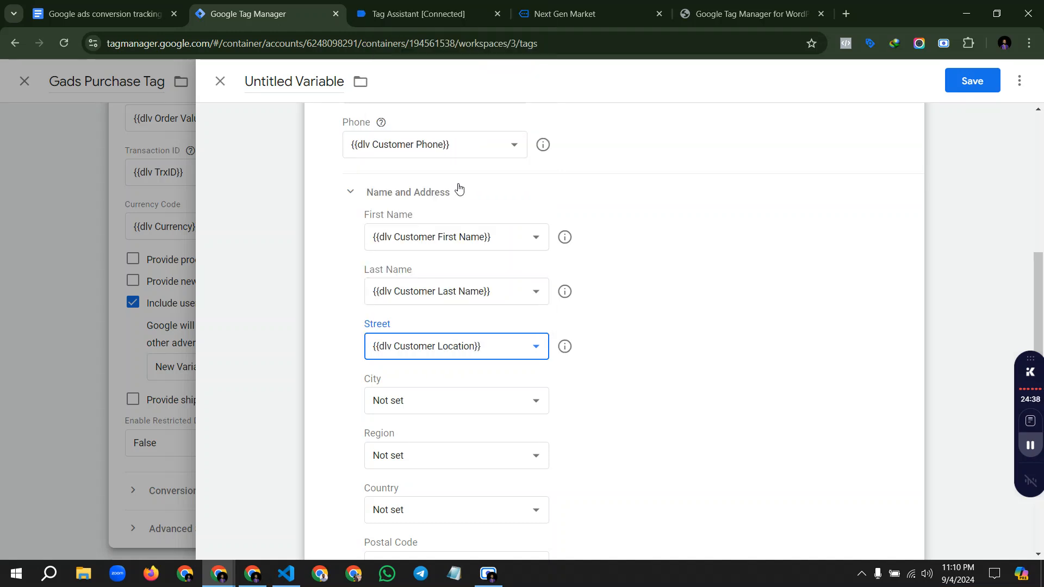
left_click(417, 405)
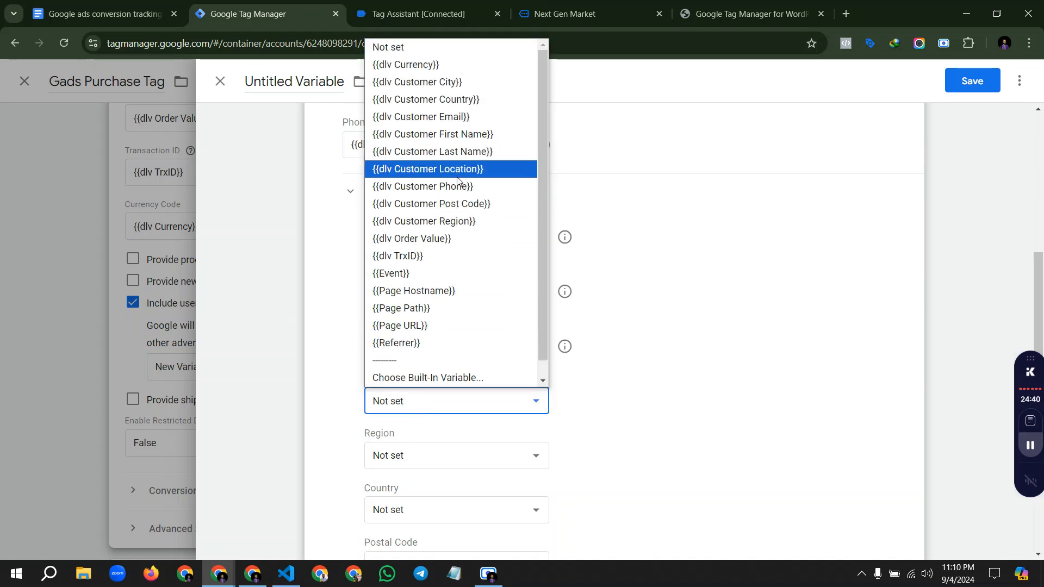
left_click(435, 82)
Step: Map Region to {{dlv Customer Region}}, Country to {{dlv Customer Country}} and Postal Code to {{dlv Customer Post Code}}
left_click(438, 457)
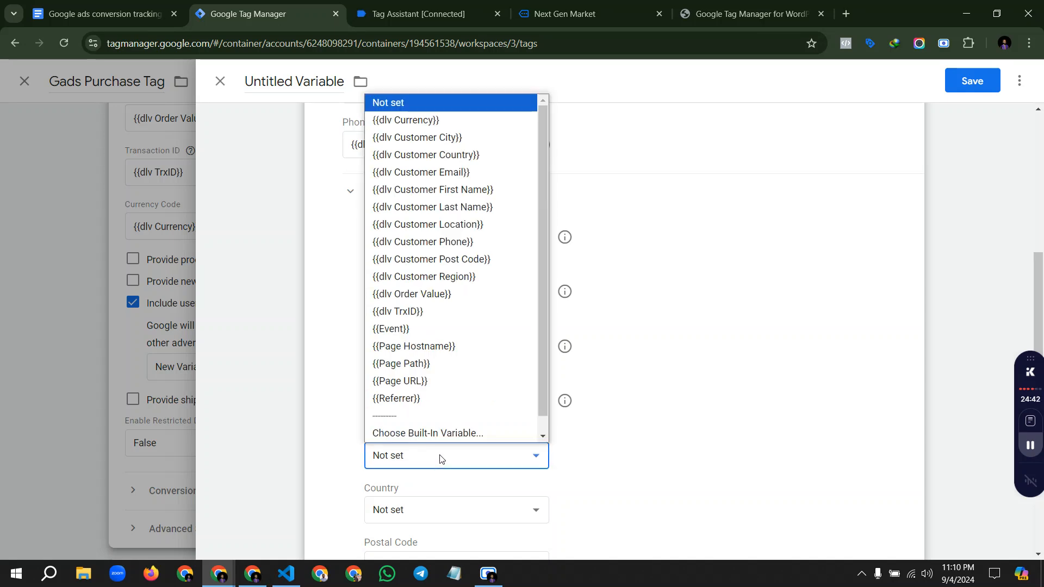
left_click(442, 276)
scroll(435, 401, "down", 2)
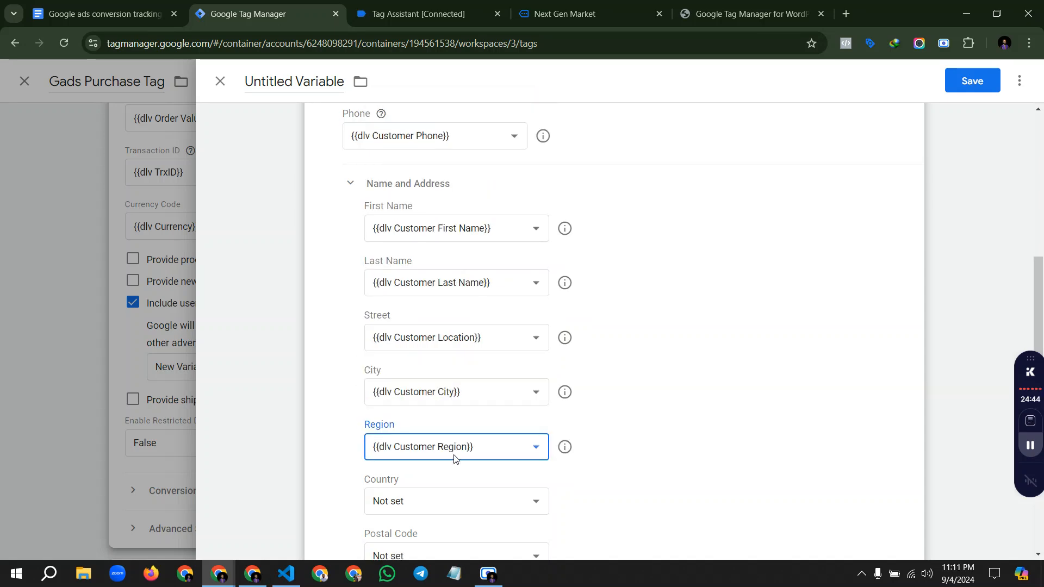
left_click(434, 385)
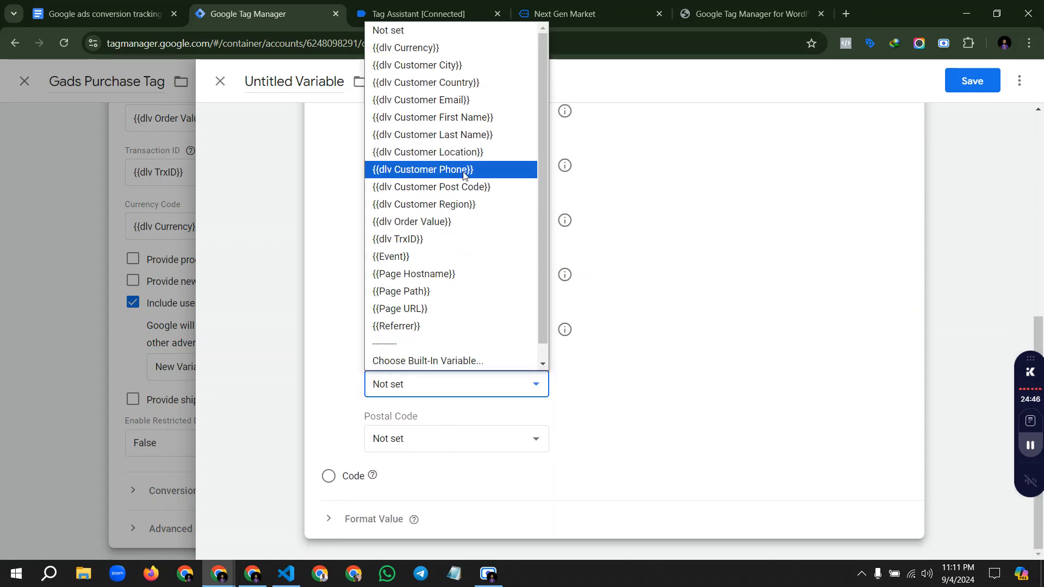
left_click(463, 83)
left_click(456, 439)
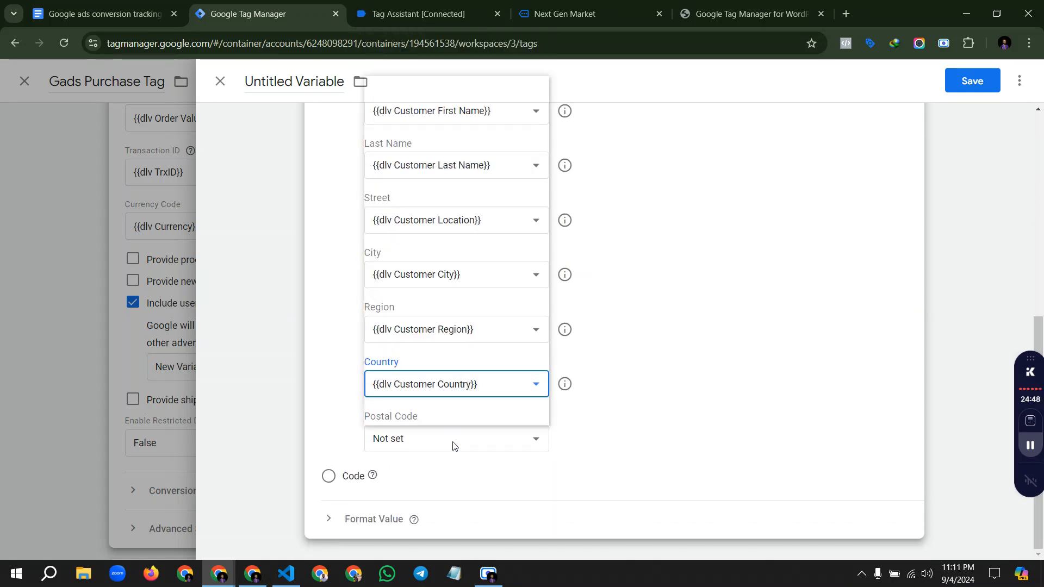
left_click(461, 242)
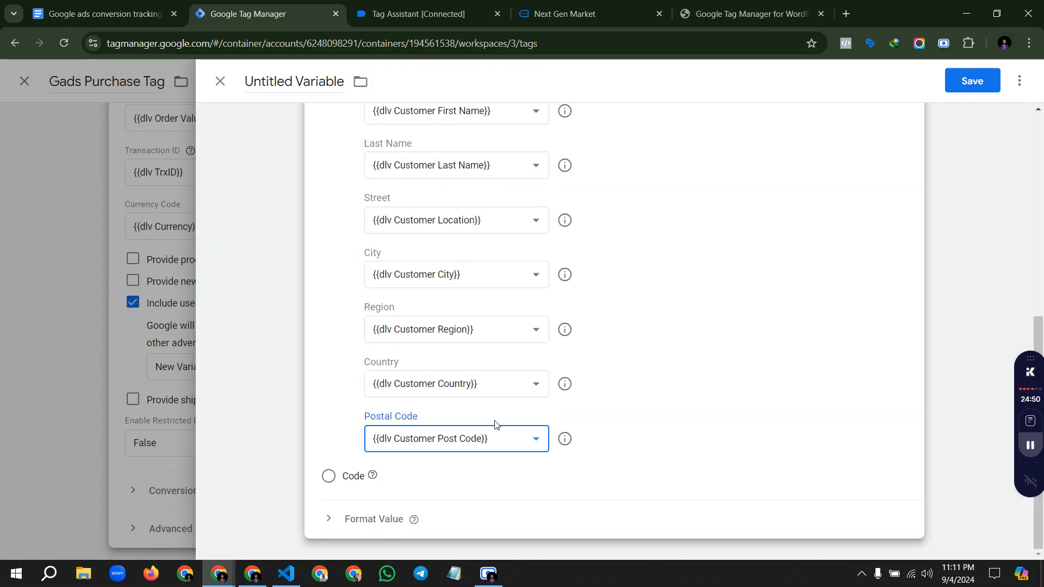
Step: Save the user-provided data variable under its default name and save the updated Gads Purchase Tag
scroll(582, 346, "up", 8)
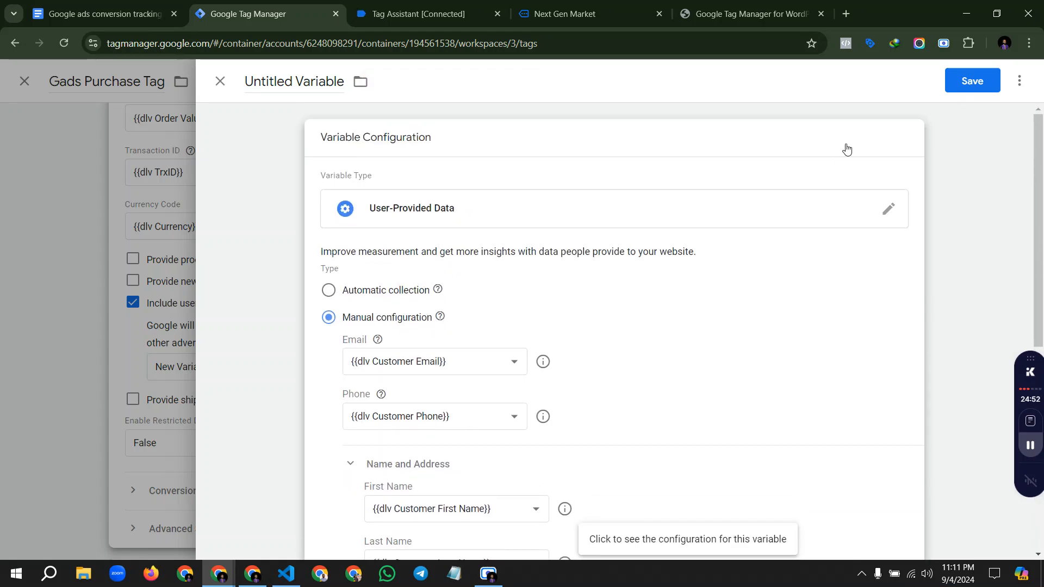
left_click(968, 87)
left_click(624, 292)
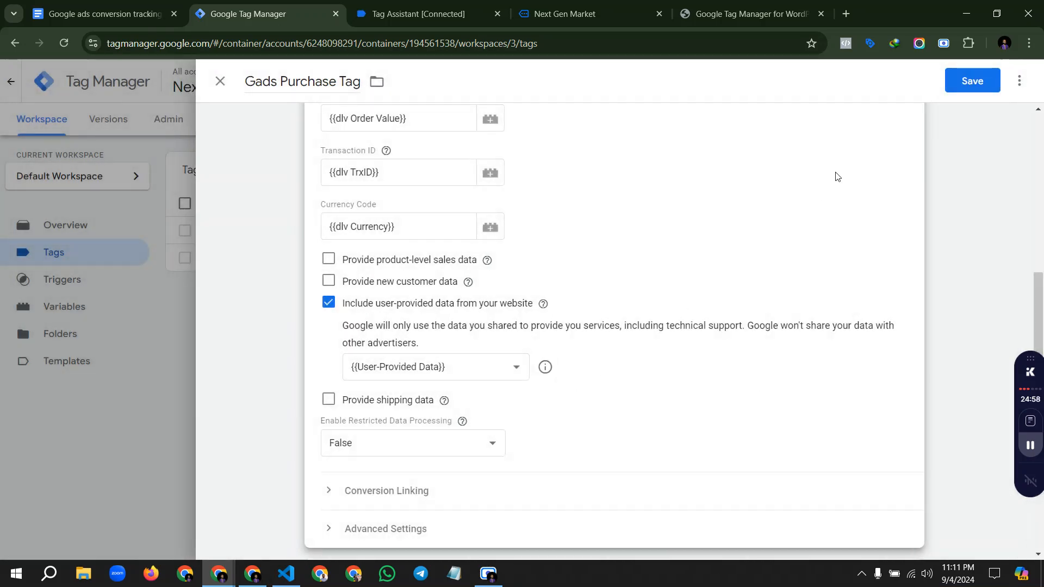
left_click(960, 83)
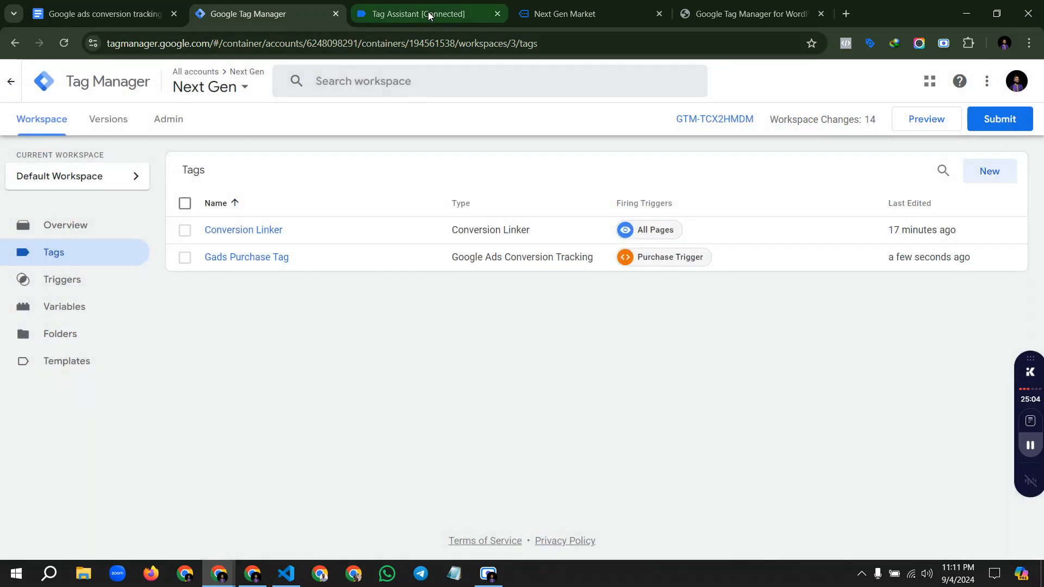
Step: Check the variables of the earlier purchase event in Tag Assistant and look at the connected Next Gen Market page
left_click(374, 13)
scroll(495, 237, "up", 5)
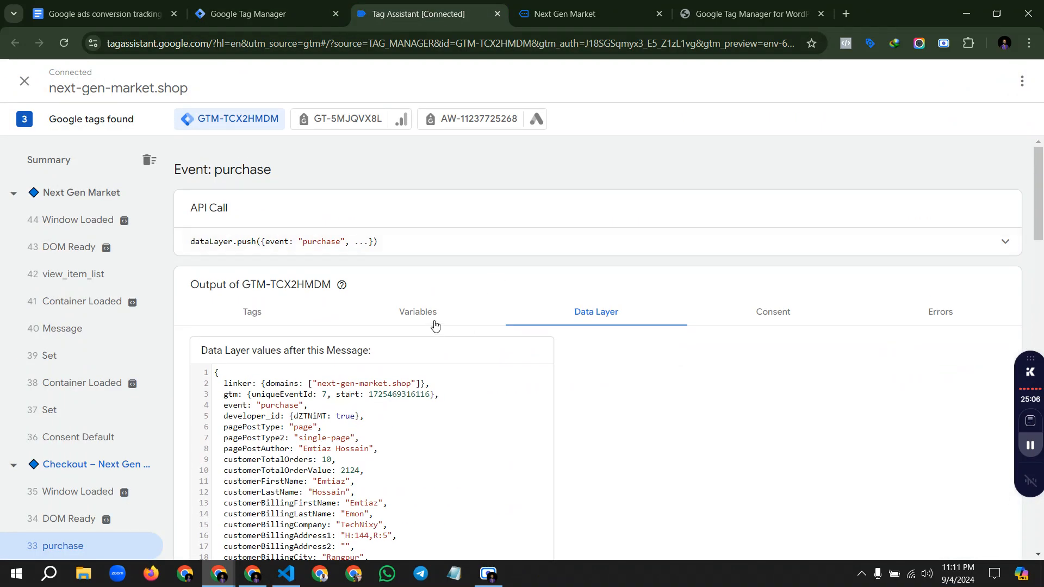
left_click(434, 325)
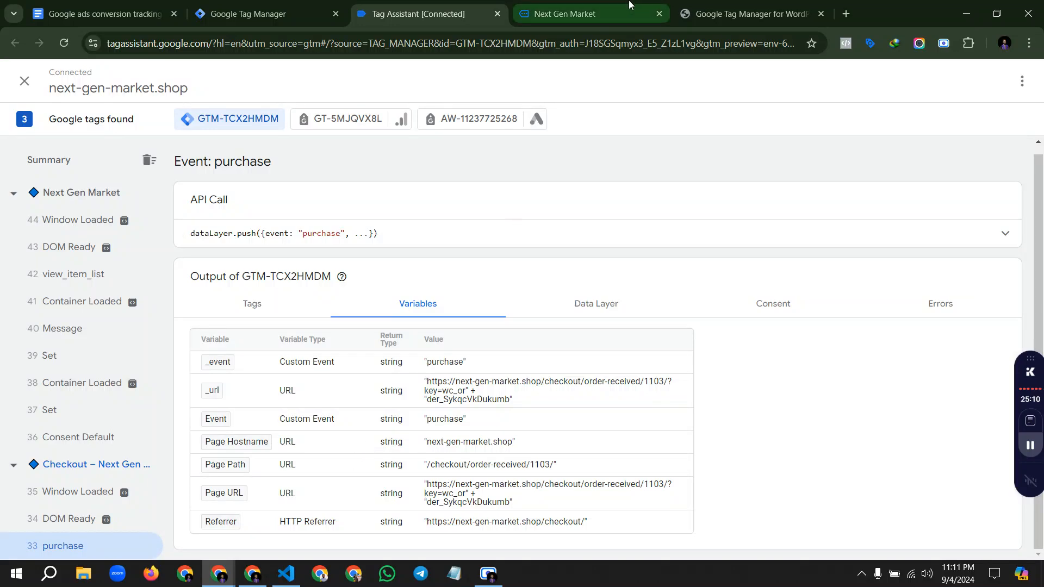
left_click(608, 6)
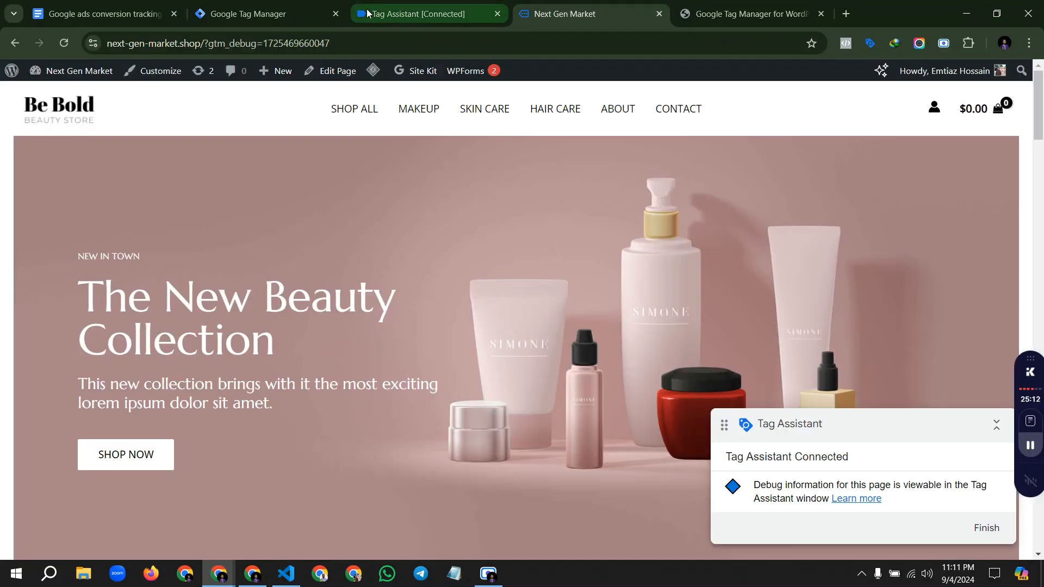
Step: Switch to Google Ads and finish the Next Gen Purchasers conversion action setup
left_click(253, 574)
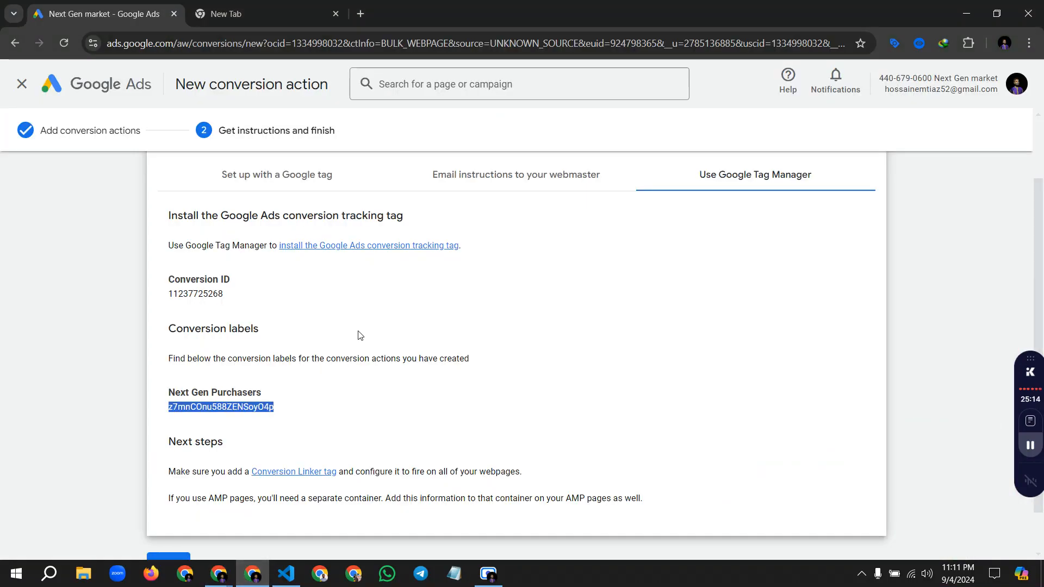
scroll(217, 425, "down", 1)
left_click(185, 516)
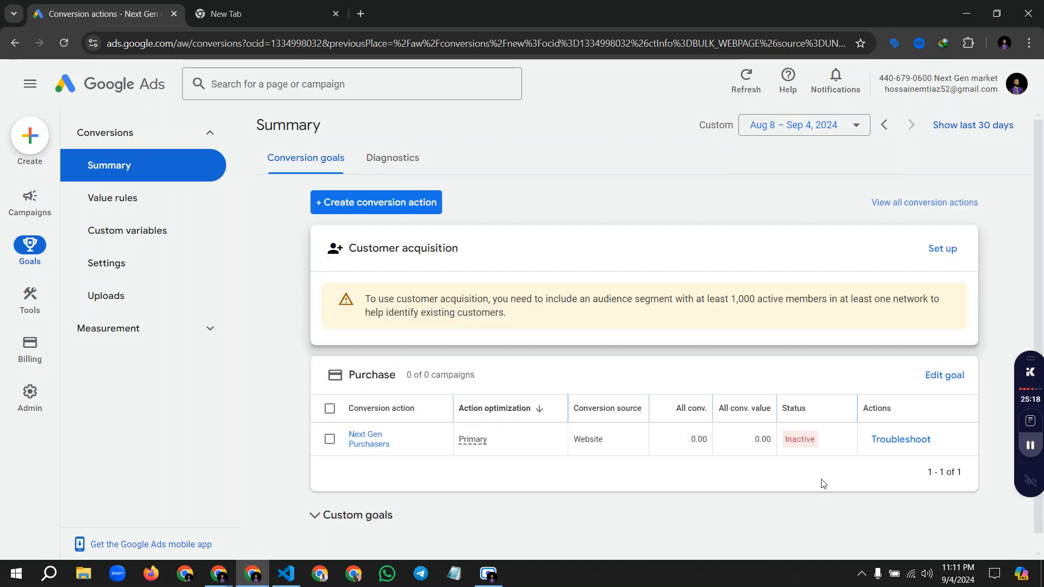
Step: Return to Google Tag Manager and publish the workspace changes to Live without a version name or description
mouse_move(219, 574)
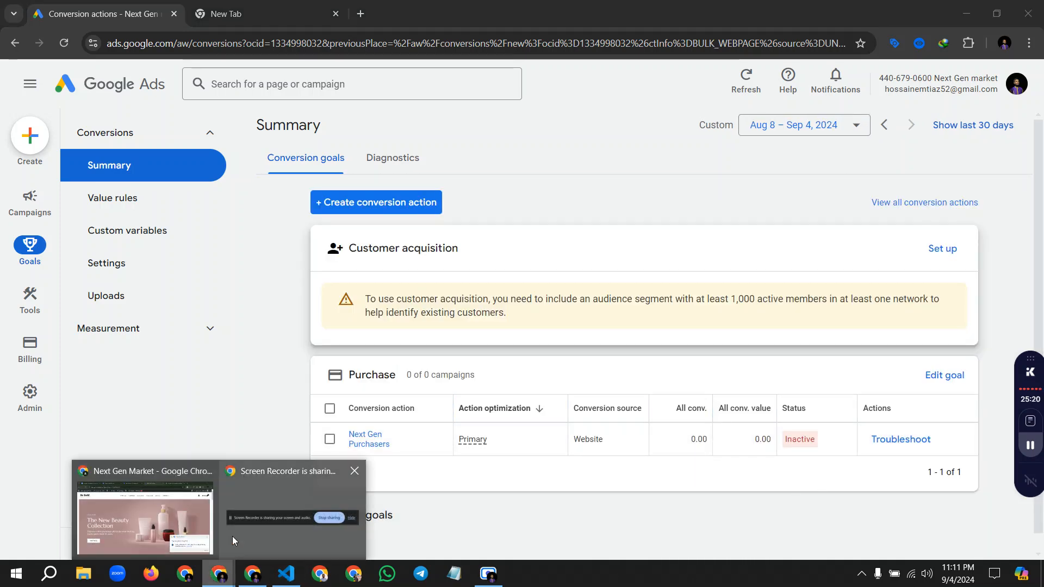
left_click(144, 516)
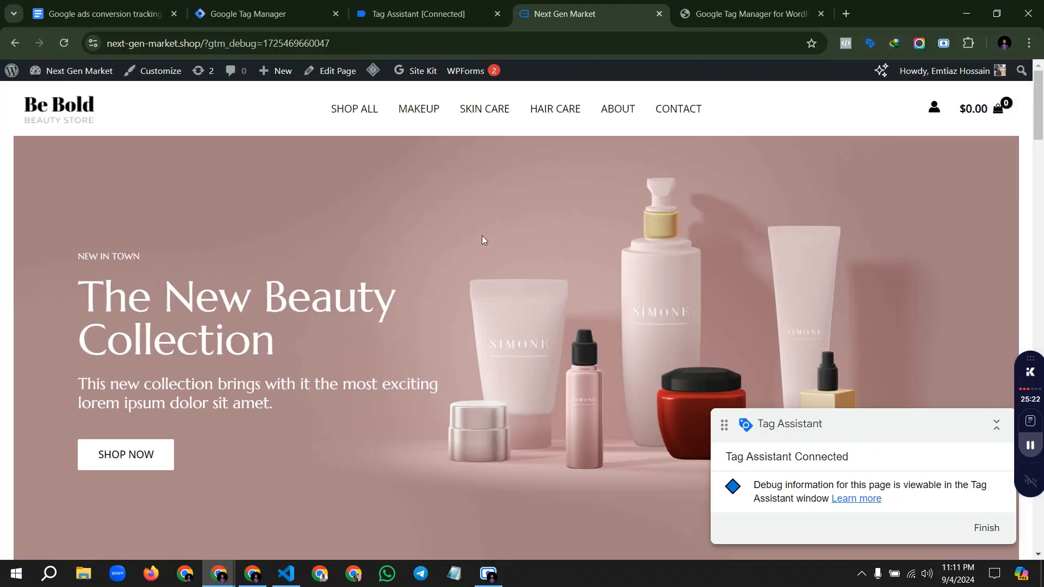
left_click(274, 12)
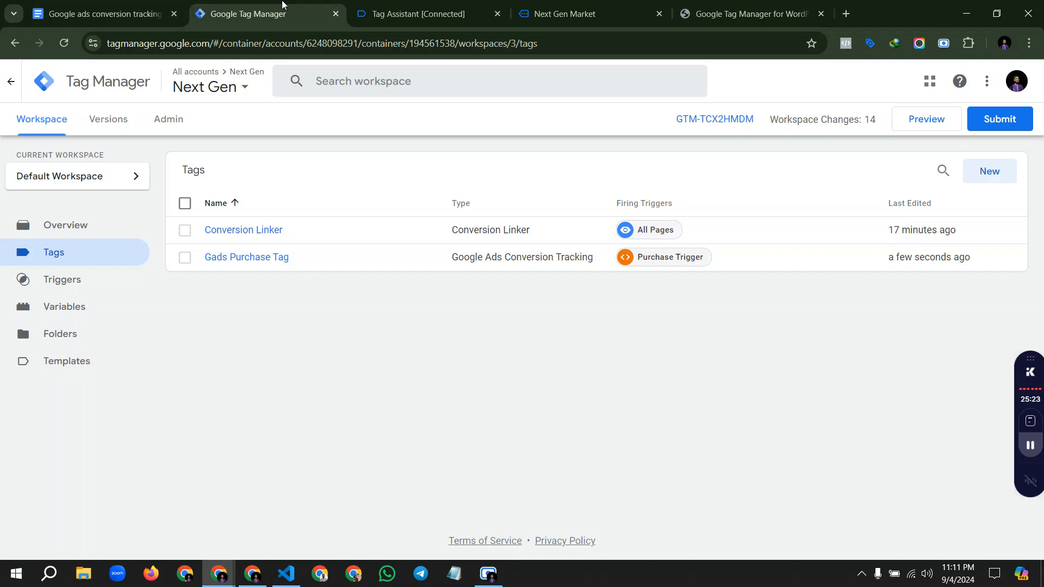
left_click(998, 128)
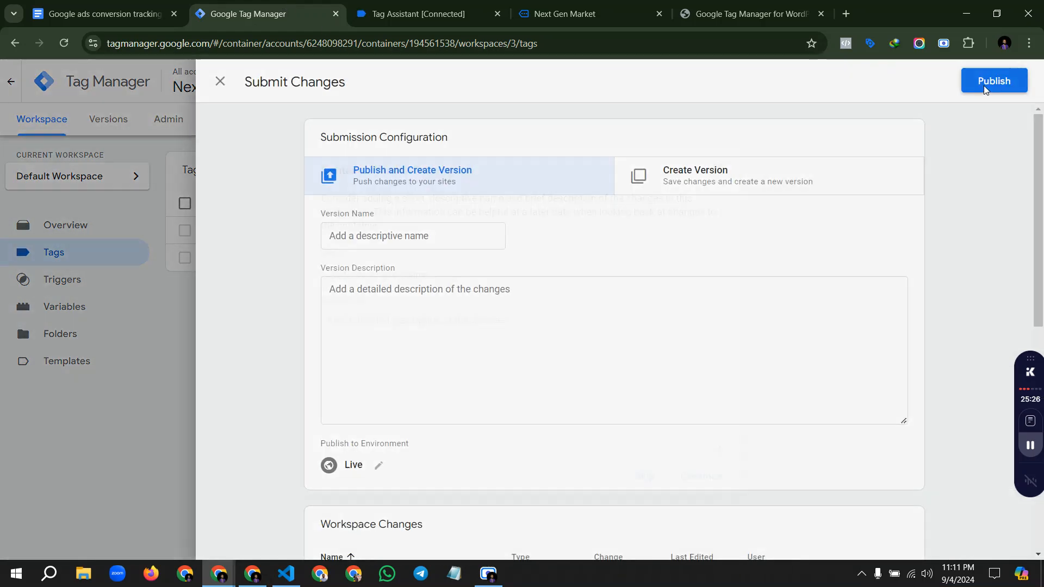
left_click(983, 86)
left_click(701, 481)
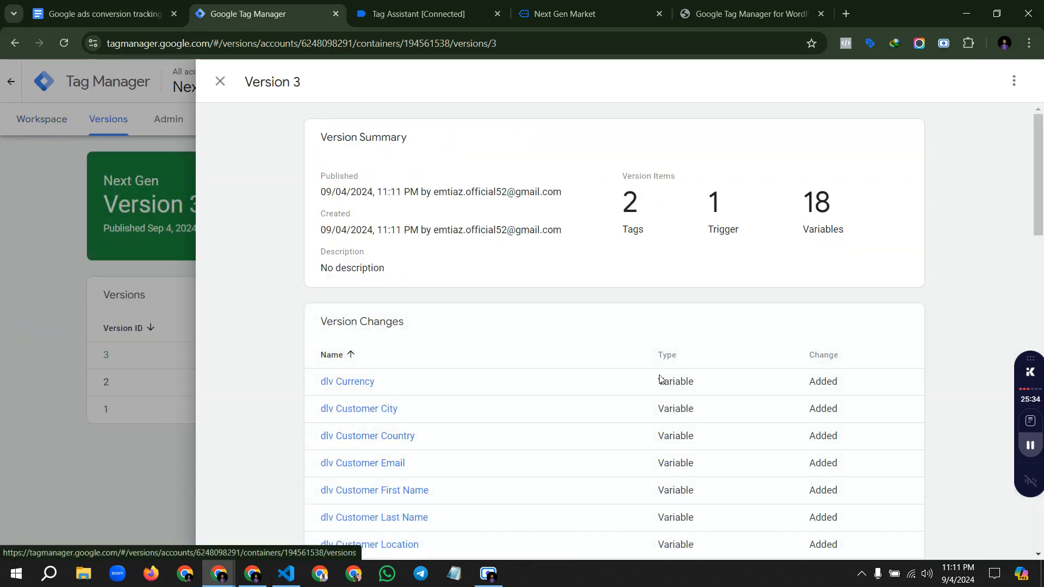
Step: Close the published version summary and start a new preview of the workspace connected to next-gen-market.shop
left_click(220, 82)
left_click(41, 119)
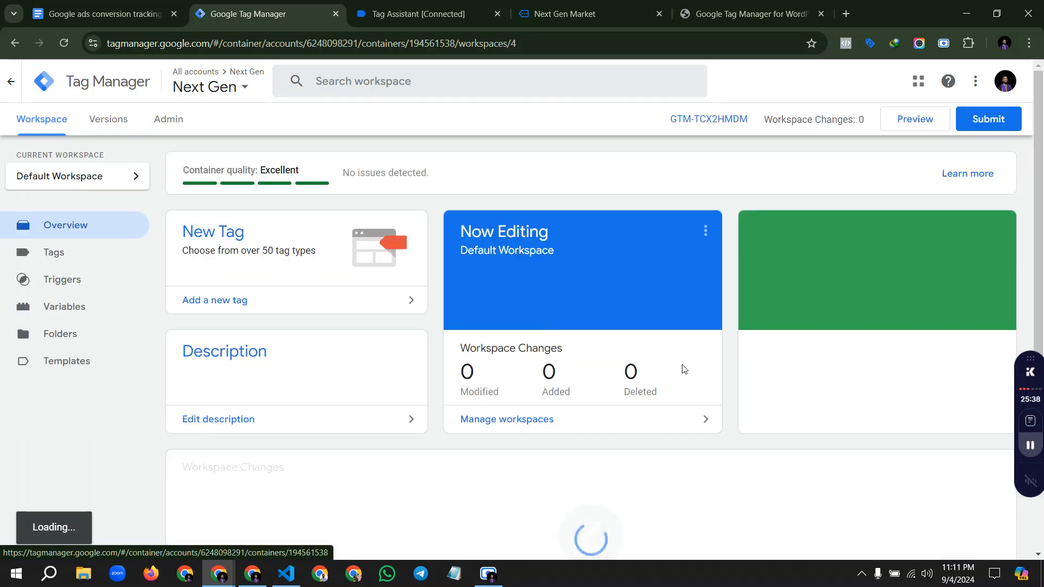
left_click(914, 119)
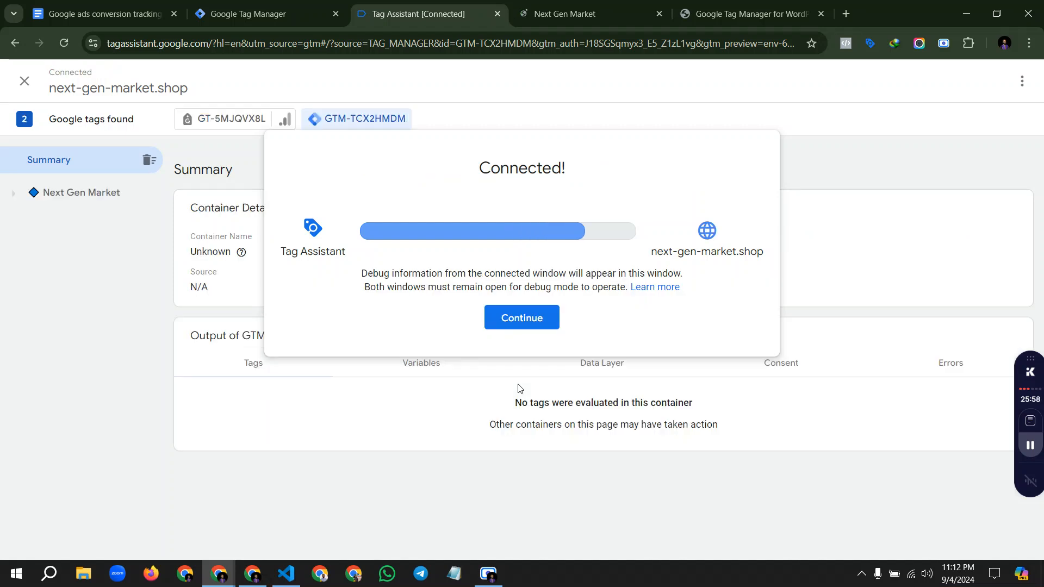
left_click(525, 319)
scroll(363, 445, "down", 1)
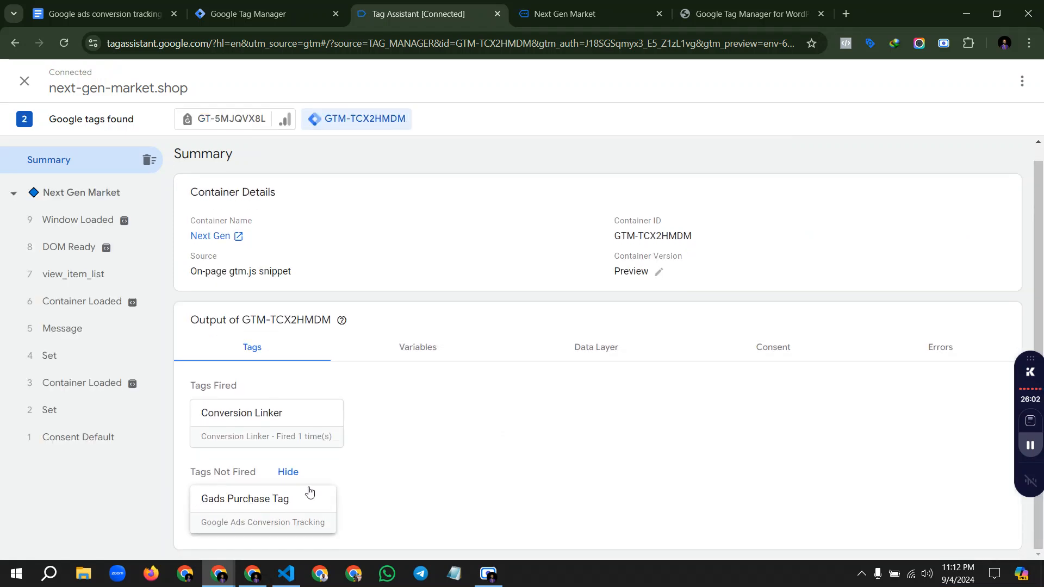
Step: Add Product Name 10 to the cart on the Next Gen Market site and proceed to checkout
left_click(565, 14)
scroll(401, 324, "down", 15)
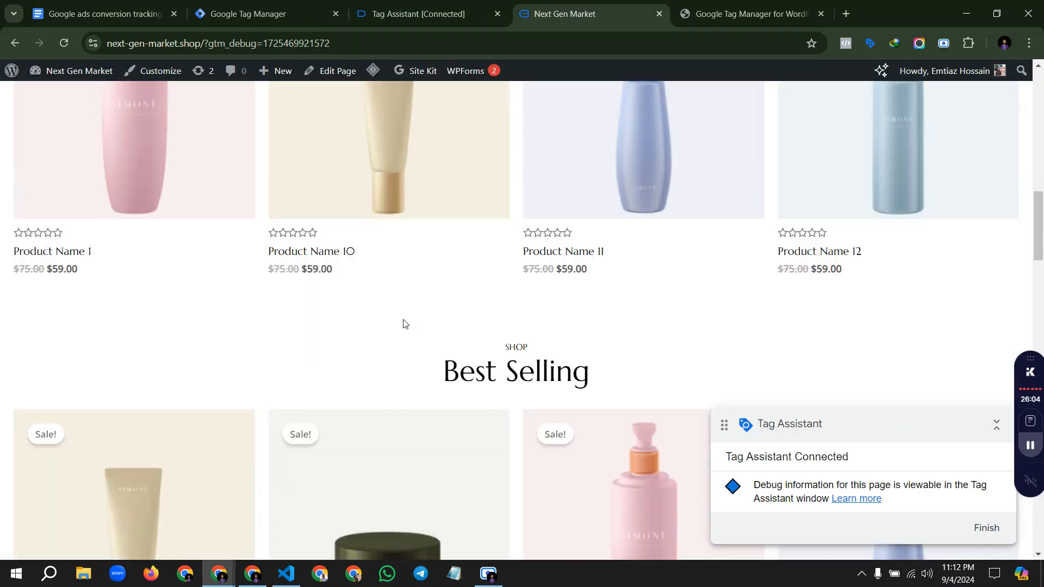
scroll(403, 324, "up", 4)
left_click(489, 206)
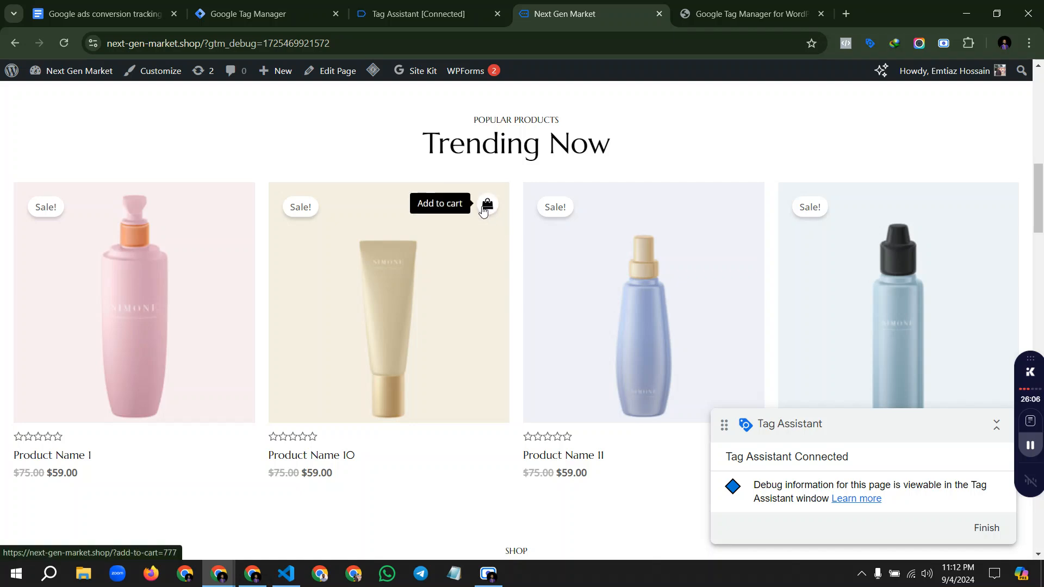
scroll(660, 252, "up", 12)
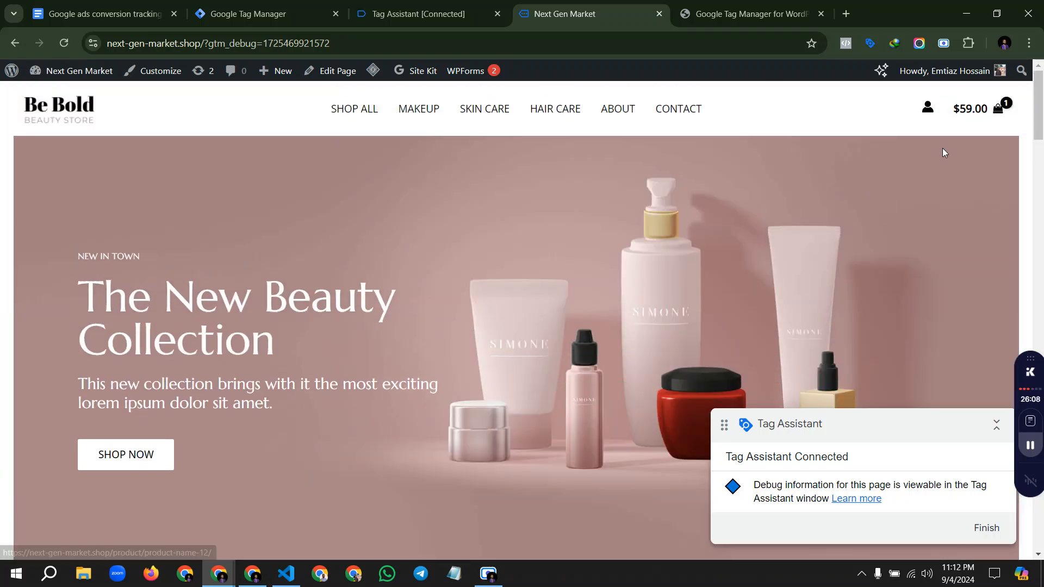
left_click(997, 106)
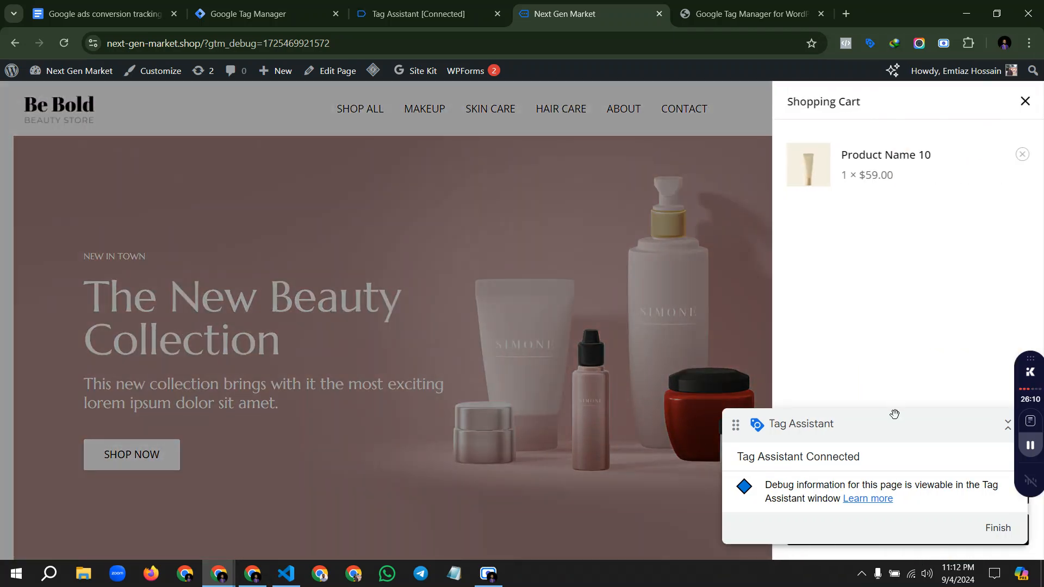
left_click_drag(892, 415, 757, 307)
left_click(897, 530)
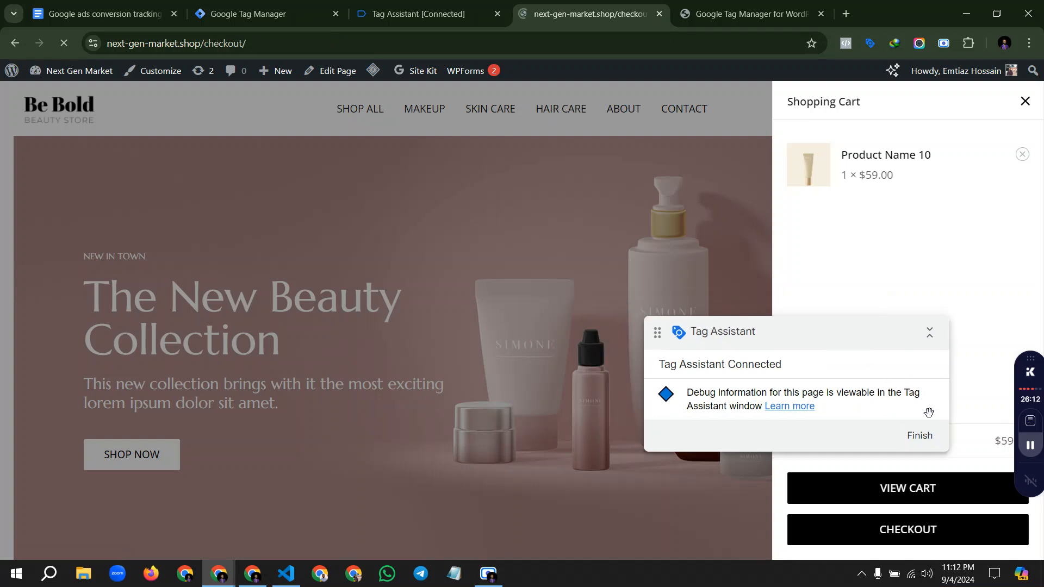
Step: Place the cash-on-delivery test order using the prefilled billing details
scroll(418, 359, "down", 2)
scroll(427, 375, "down", 7)
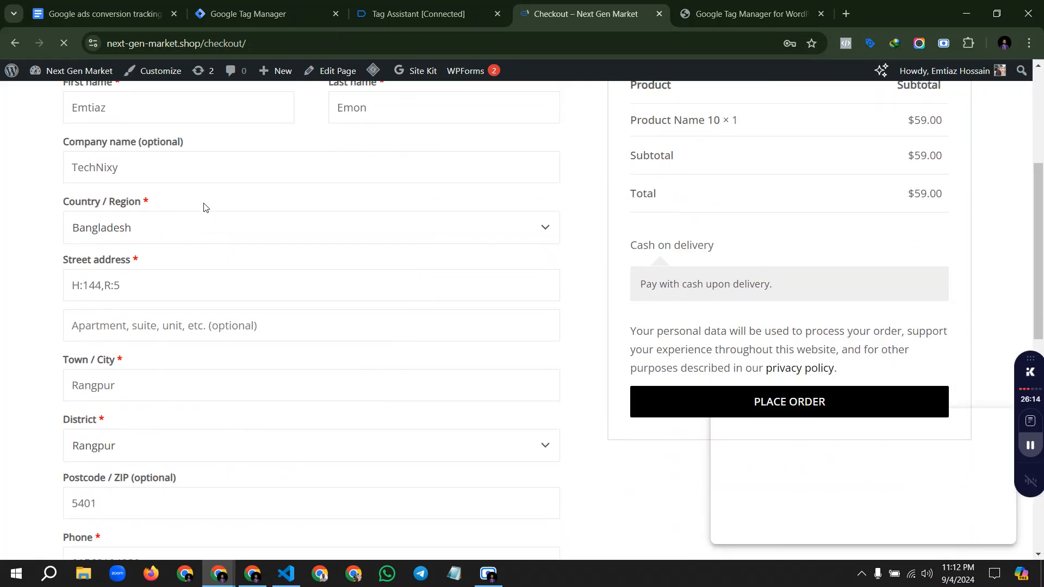
left_click(731, 190)
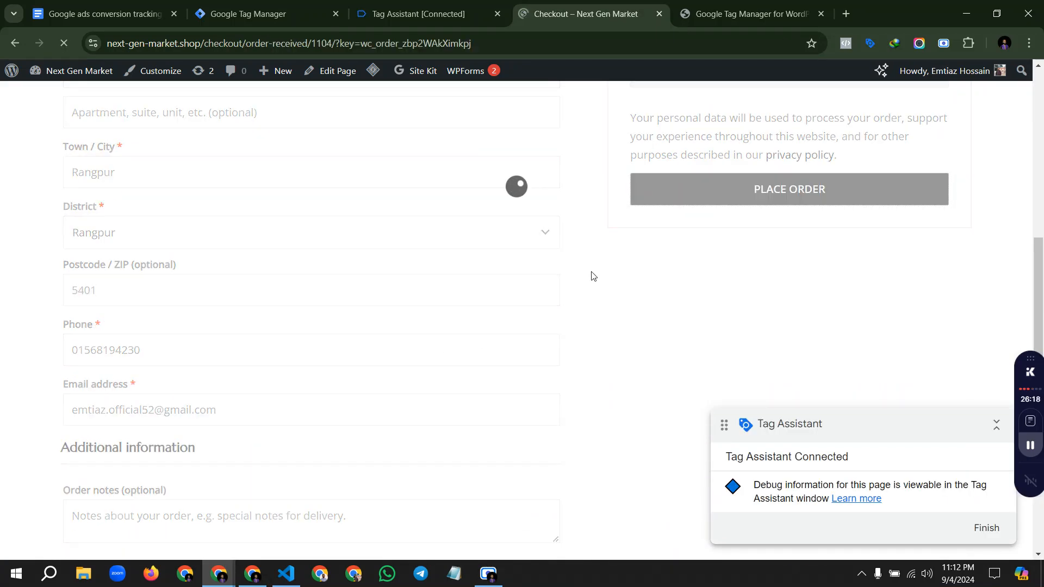
scroll(333, 277, "down", 10)
Step: Inspect the new purchase event's variables in Tag Assistant, including the customer data layer variables and User-Provided Data
key("ctrl+shift+Tab")
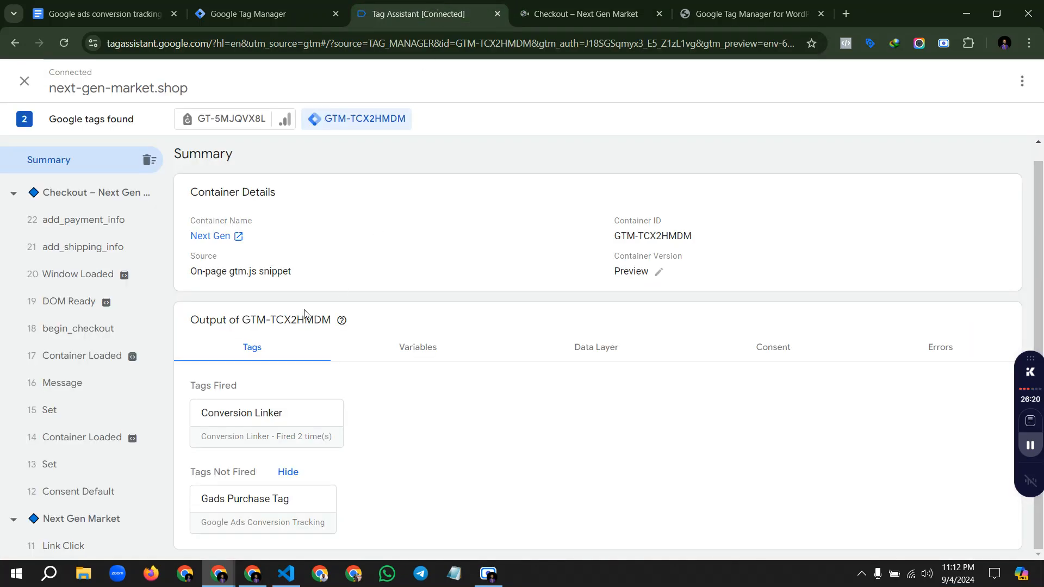
left_click(71, 251)
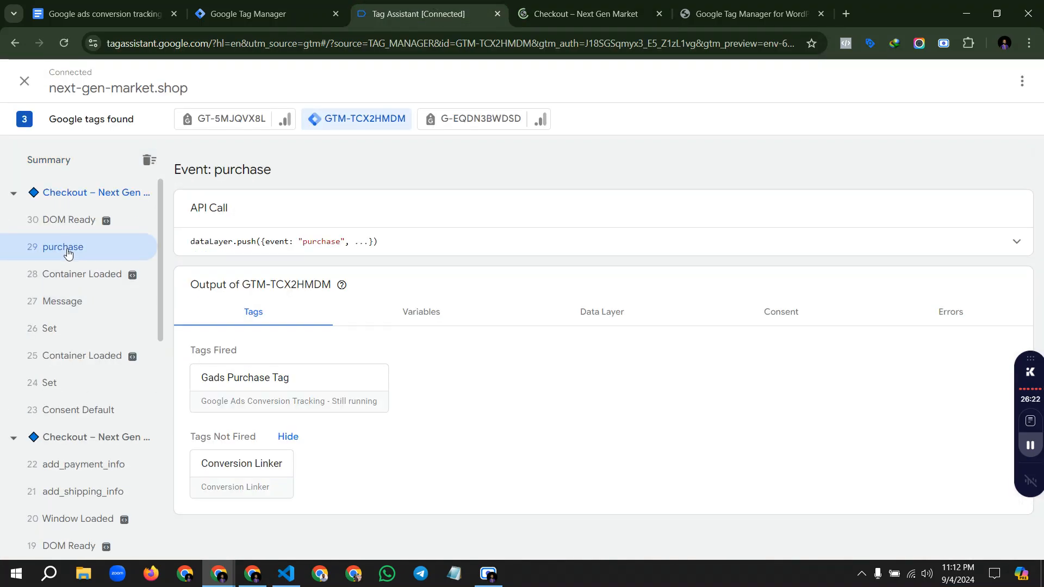
left_click(427, 314)
scroll(428, 321, "down", 3)
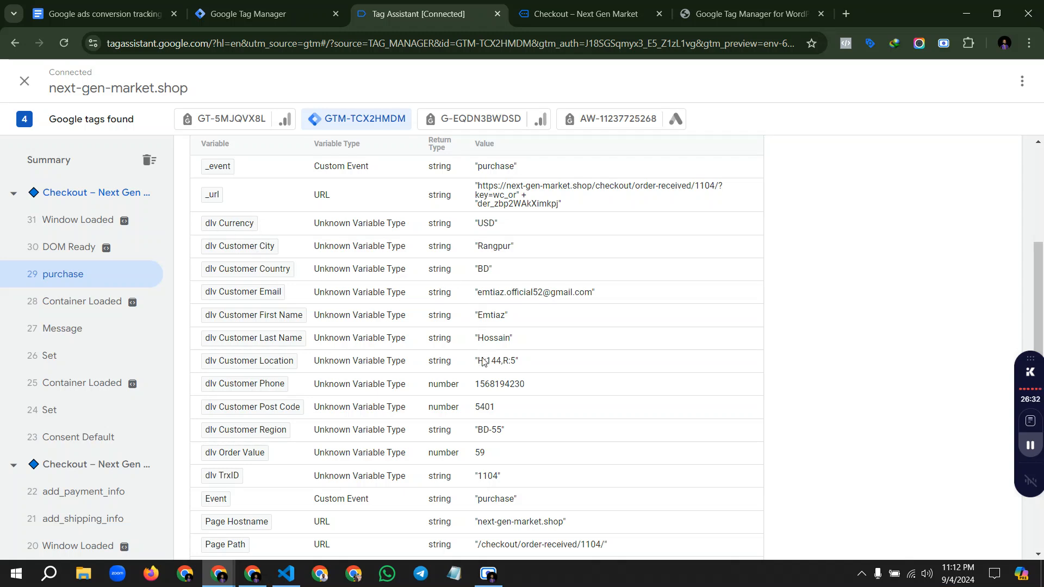
scroll(481, 386, "down", 5)
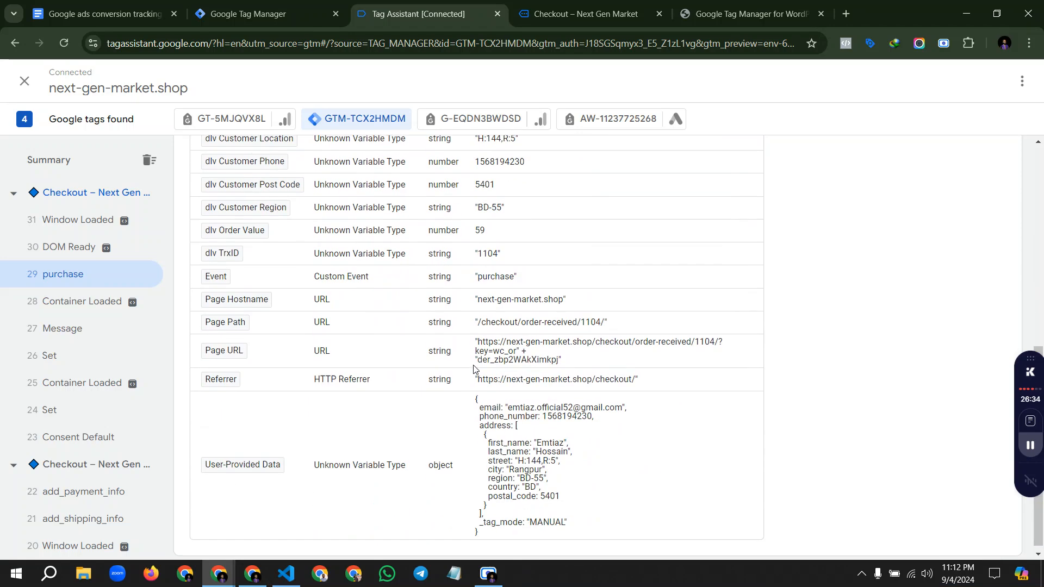
scroll(477, 346, "up", 8)
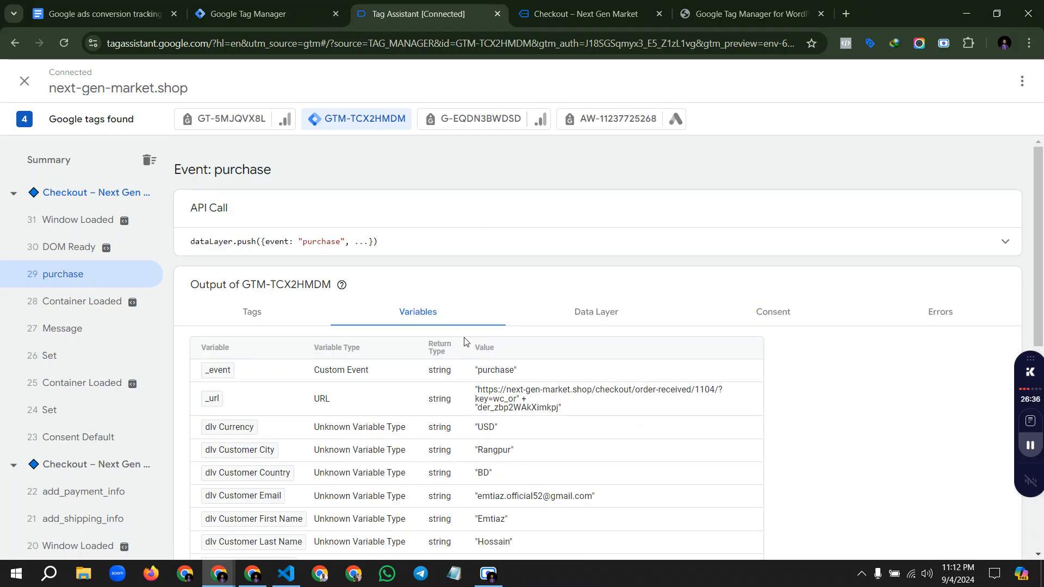
Step: Tick off Purchase under the conversion goal item in the Google Docs checklist
left_click(100, 13)
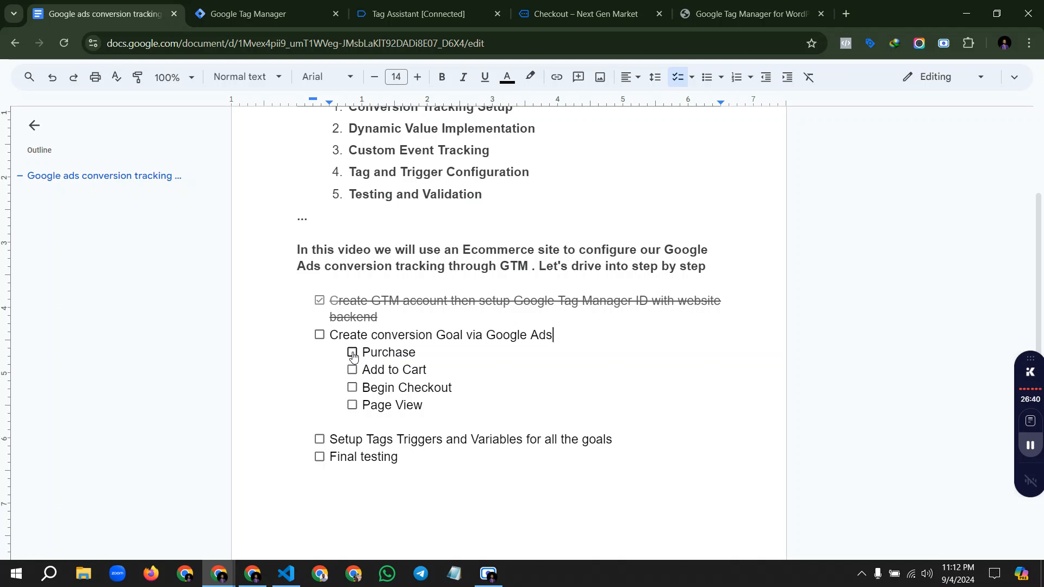
left_click(352, 354)
Step: Start a new website conversion action in Google Ads and scan the domain next-gen-market.shop
left_click(252, 574)
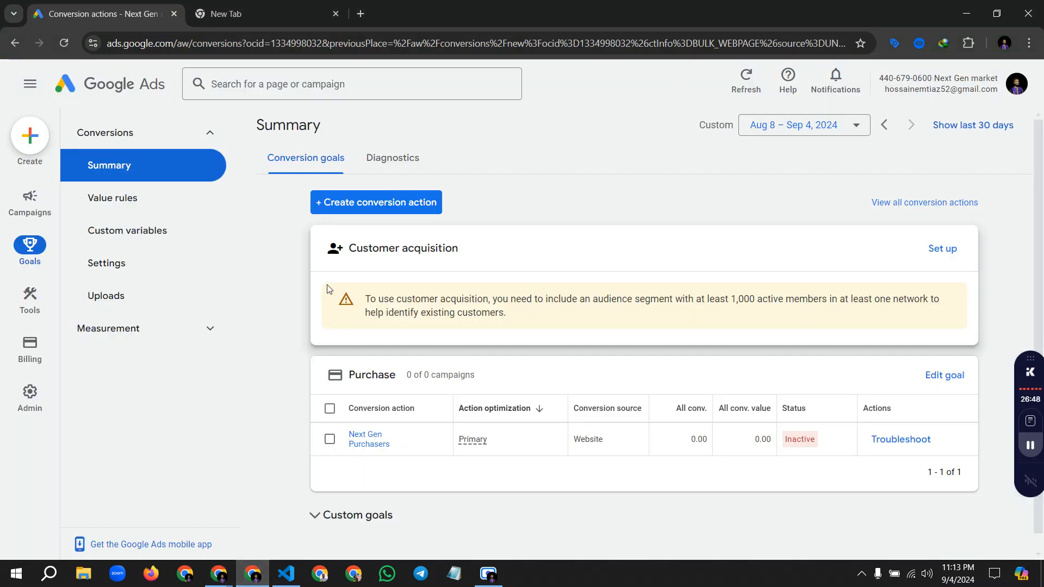
left_click(356, 206)
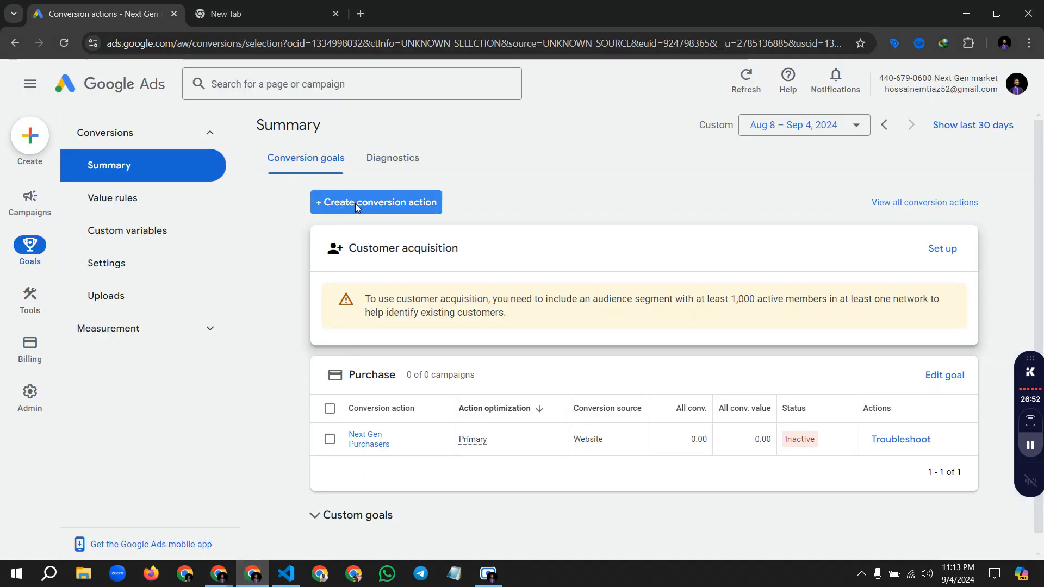
left_click(276, 285)
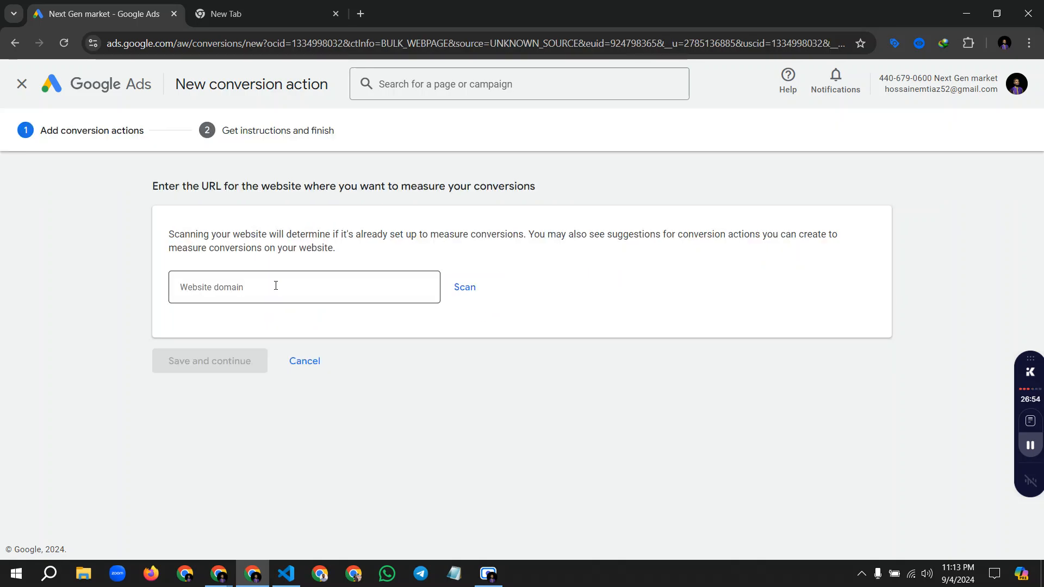
left_click(269, 287)
left_click(259, 5)
key("ctrl+c")
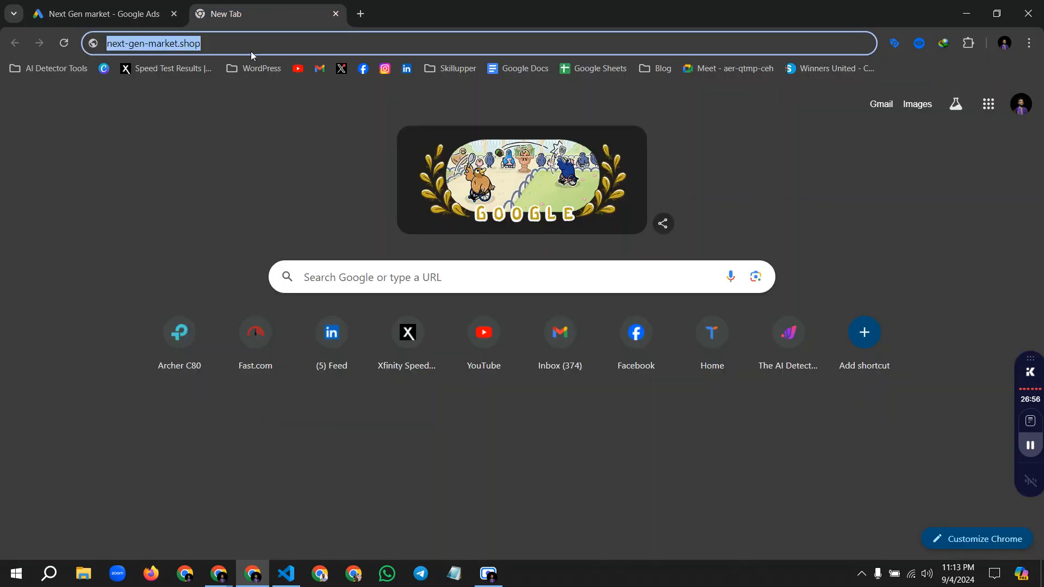
left_click(103, 13)
key("ctrl+v")
left_click(452, 299)
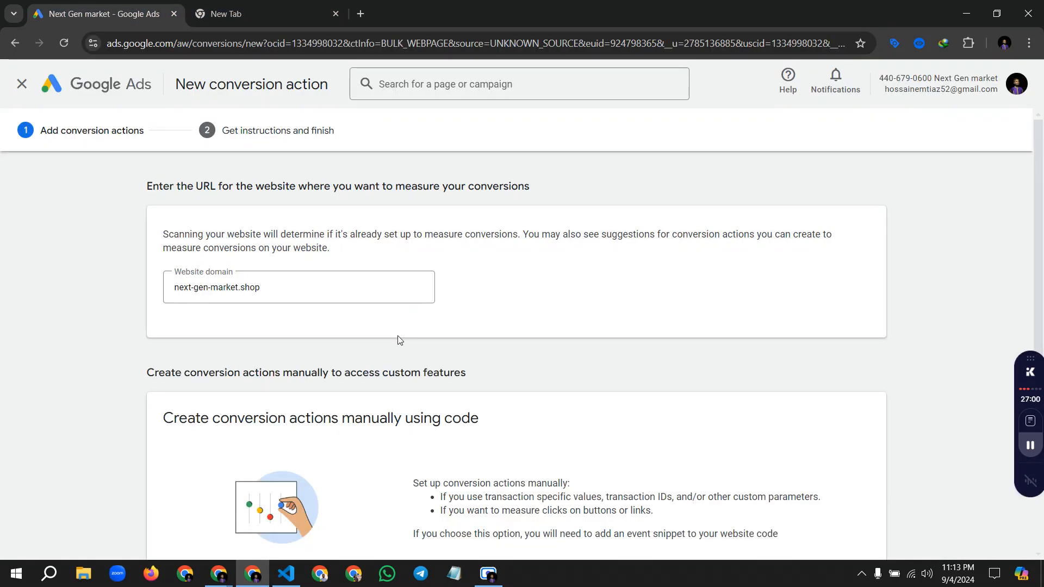
Step: Add a manual conversion action with the goal category Add to cart and name it "Next Gen Add To Cart users"
scroll(399, 344, "down", 2)
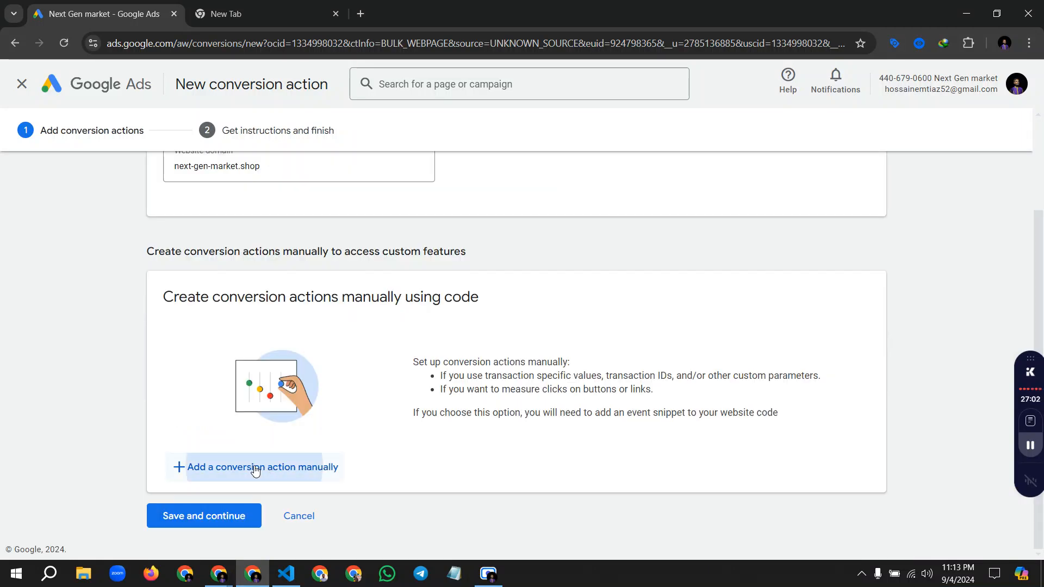
left_click(288, 466)
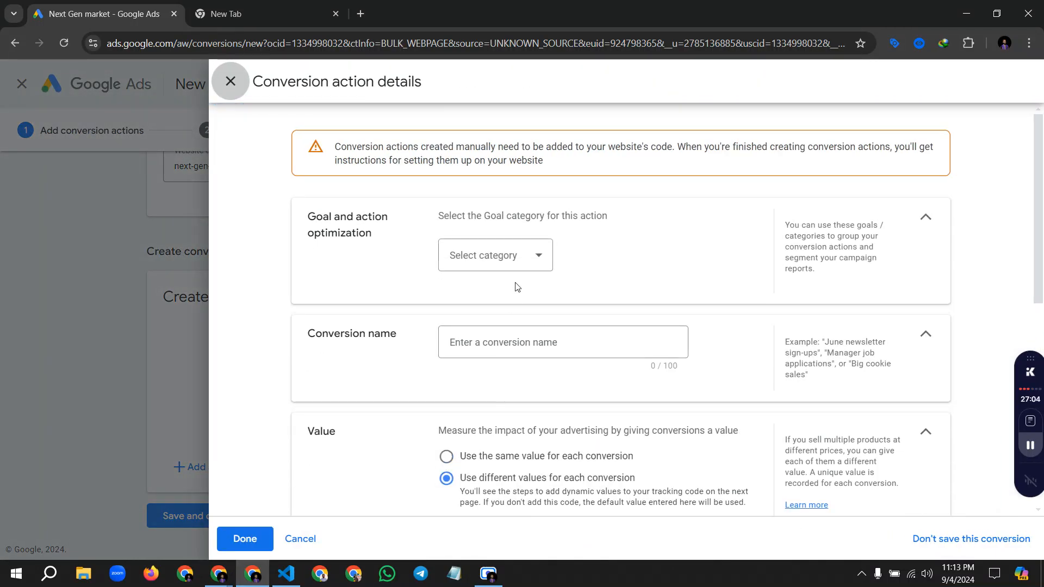
left_click(518, 256)
left_click(485, 321)
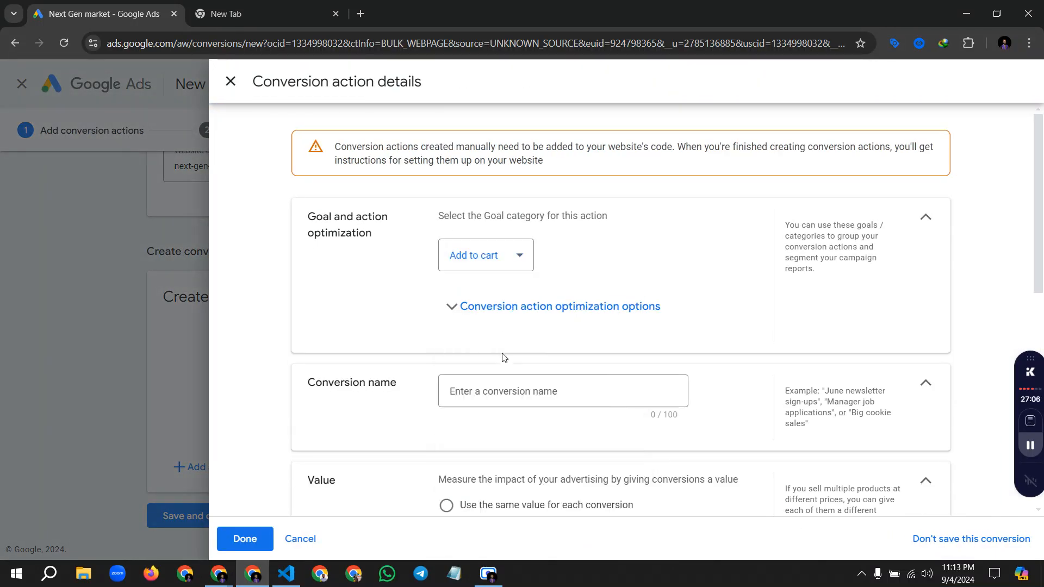
left_click(493, 391)
type("next")
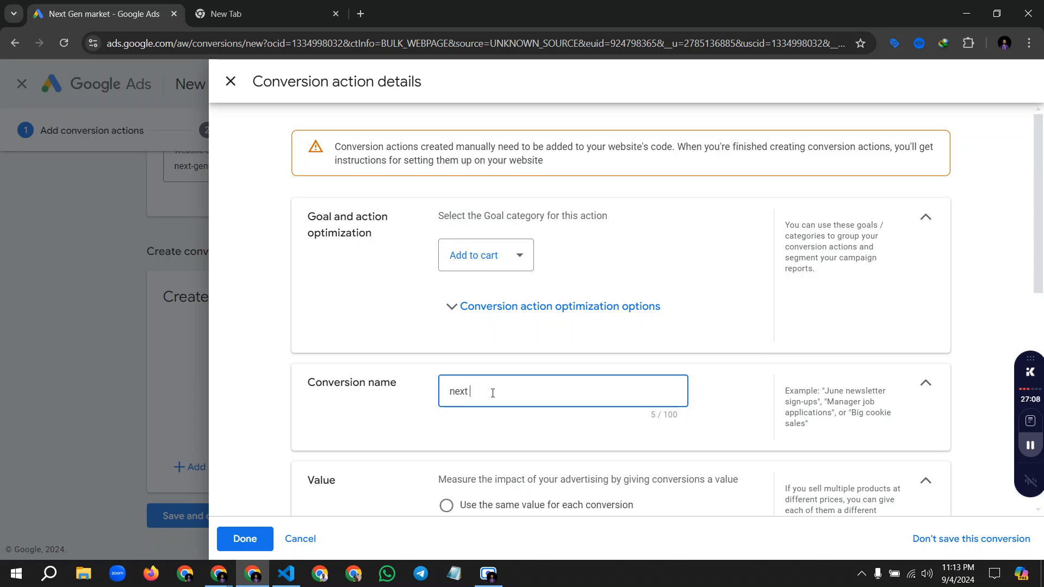
type(" Gen")
key("BackSpace")
key("BackSpace")
key("BackSpace")
key("BackSpace")
key("BackSpace")
key("BackSpace")
key("BackSpace")
key("BackSpace")
type("Nex")
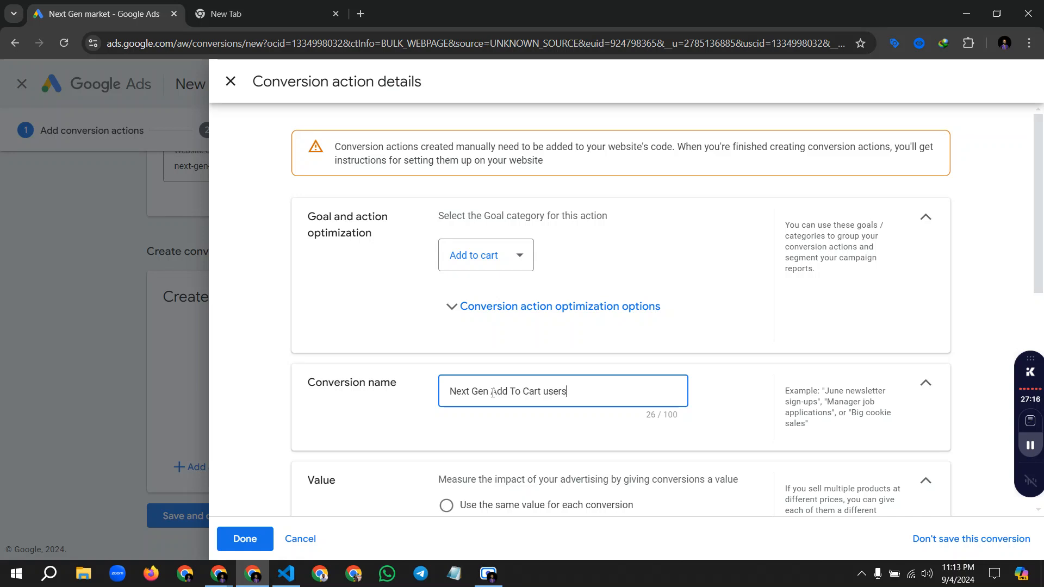
Step: Set the Add to cart action's attribution model to Last click and finish its details
scroll(492, 393, "down", 9)
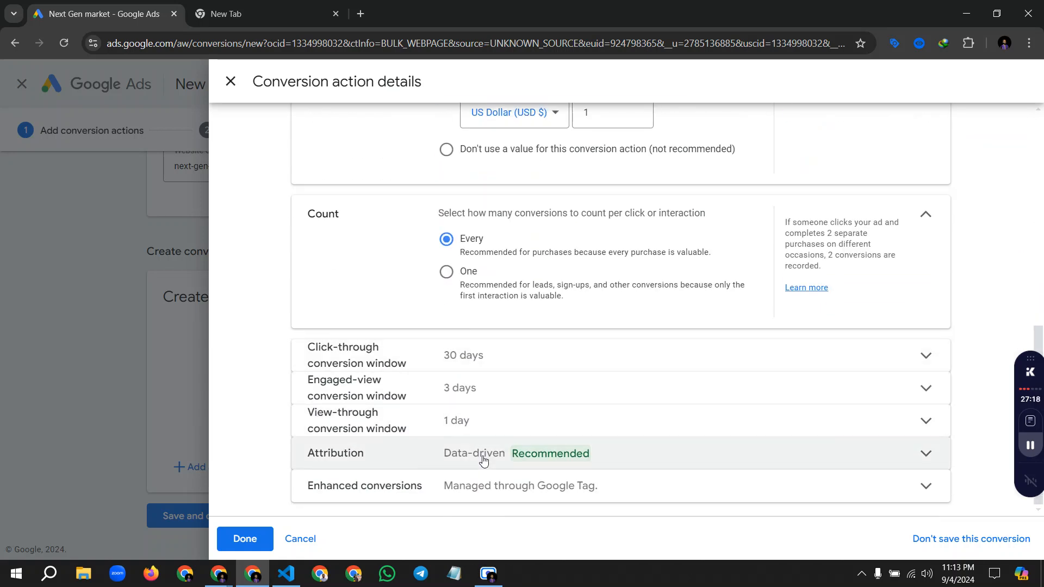
left_click(483, 460)
left_click(499, 422)
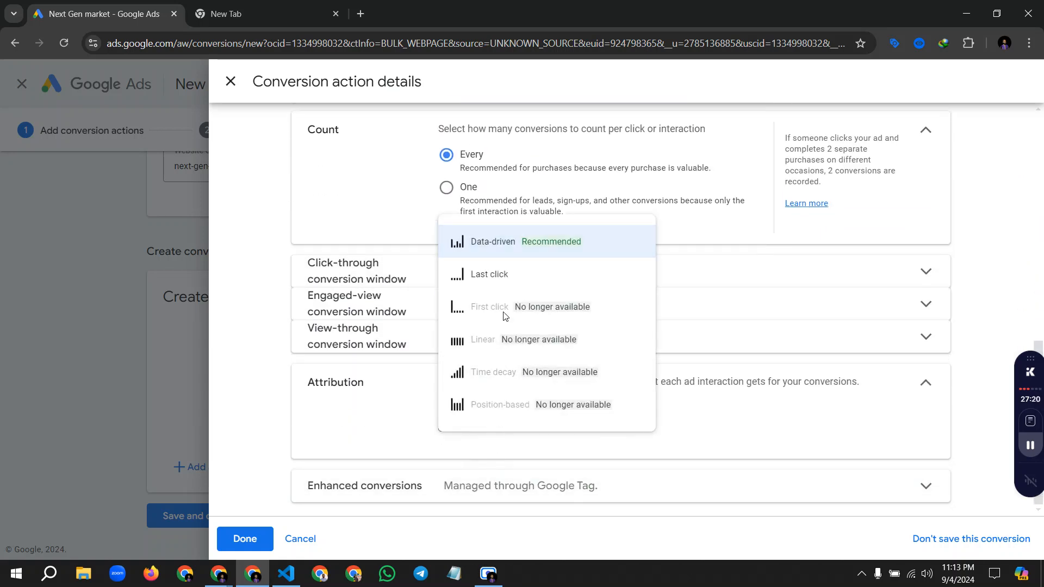
left_click(489, 274)
left_click(245, 538)
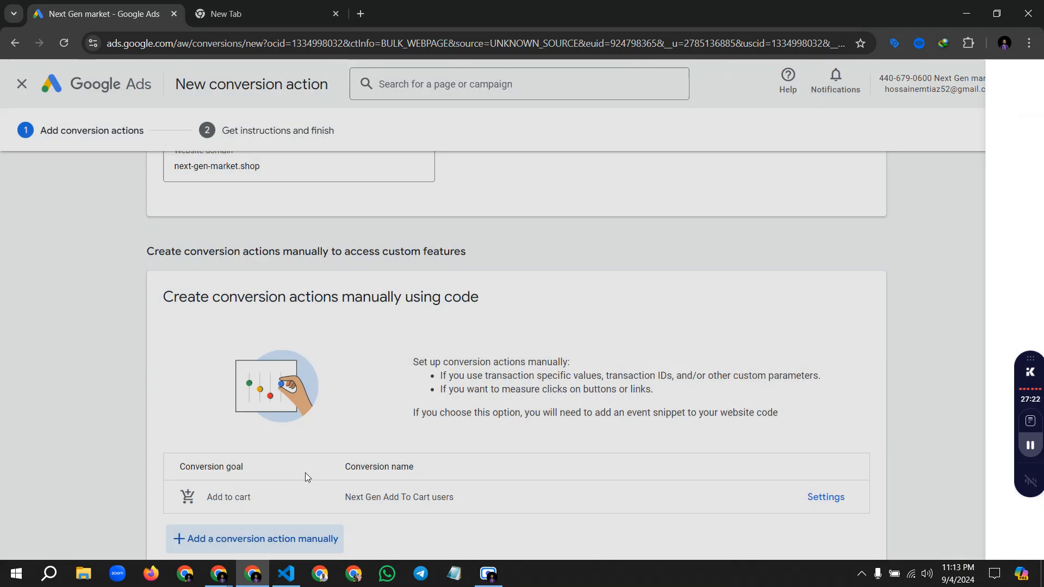
Step: Add a second manual conversion action with the category Begin checkout, named "Next Gen begin Checkout Users"
scroll(369, 397, "down", 2)
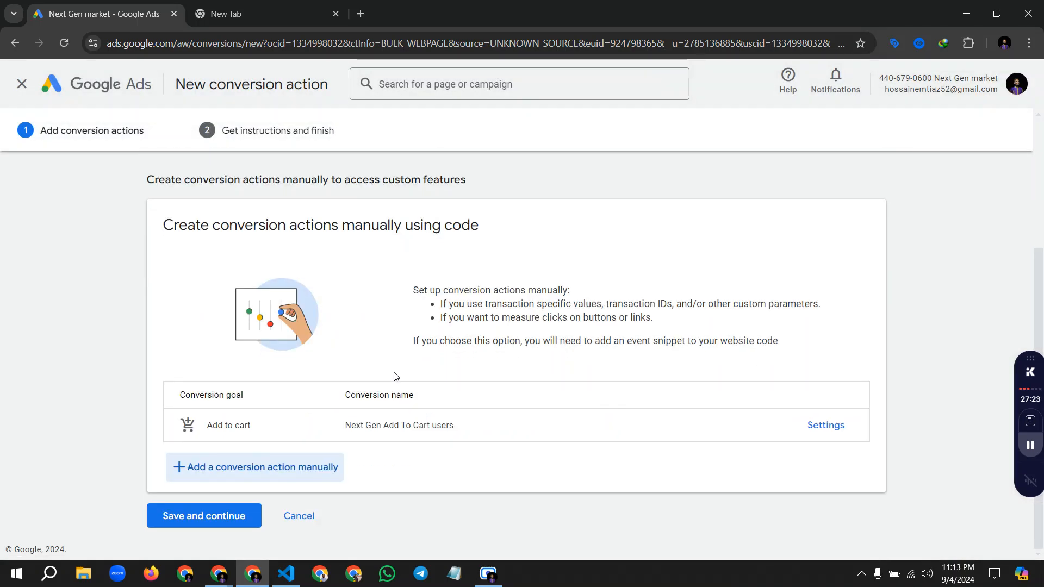
left_click(284, 467)
left_click(512, 251)
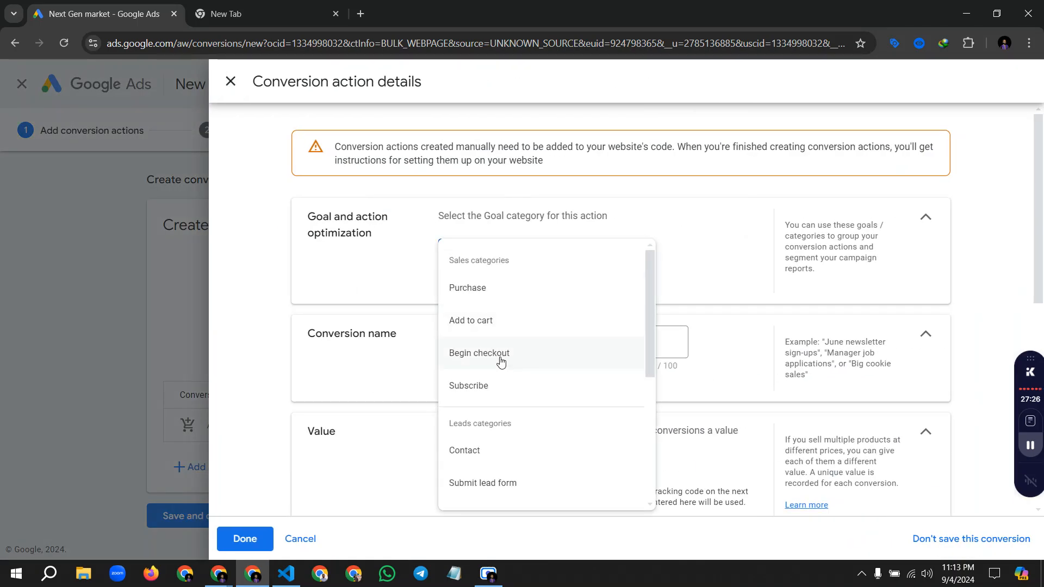
left_click(500, 361)
scroll(522, 324, "down", 1)
left_click(487, 322)
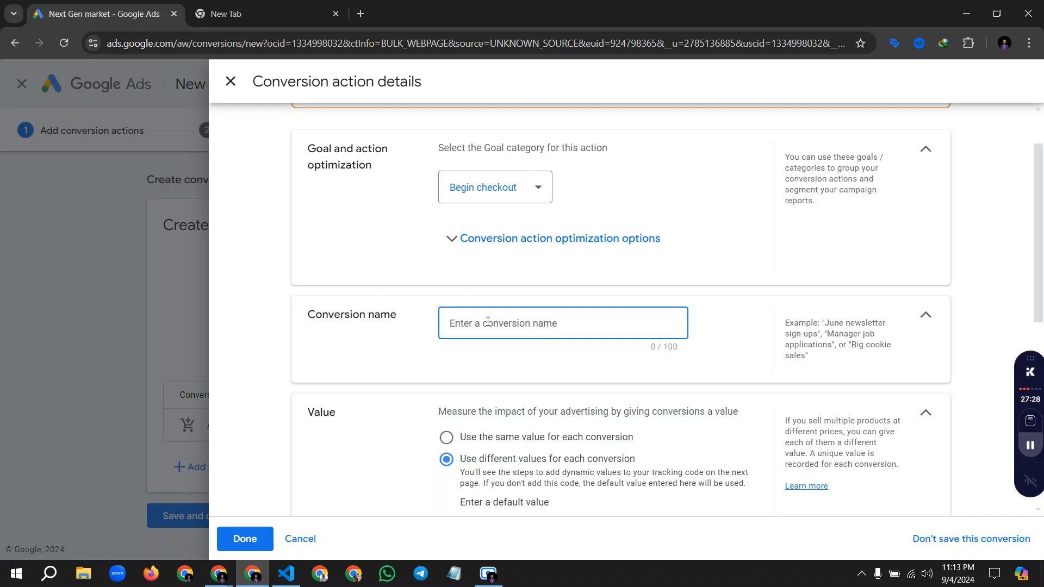
type("Next Gen begin Checkout Users")
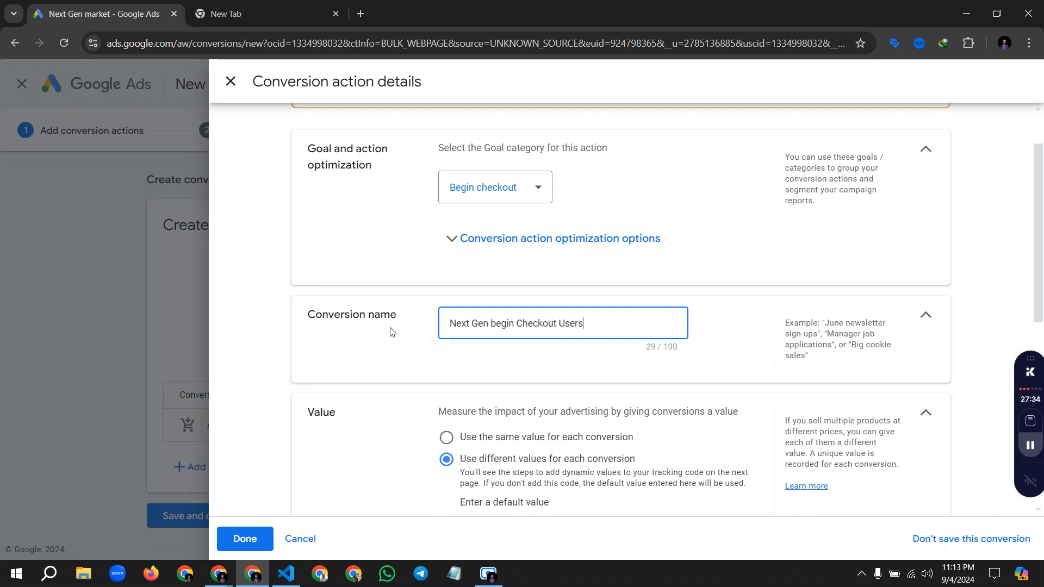
Step: Choose Last click attribution for the Begin checkout action and finish its details
scroll(392, 332, "down", 7)
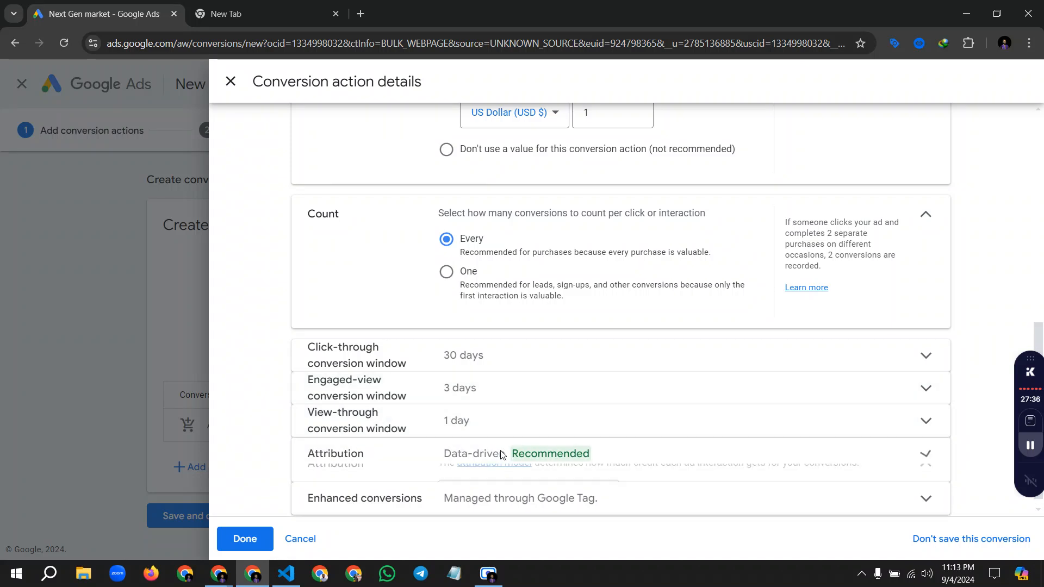
left_click(480, 462)
left_click(492, 420)
left_click(478, 273)
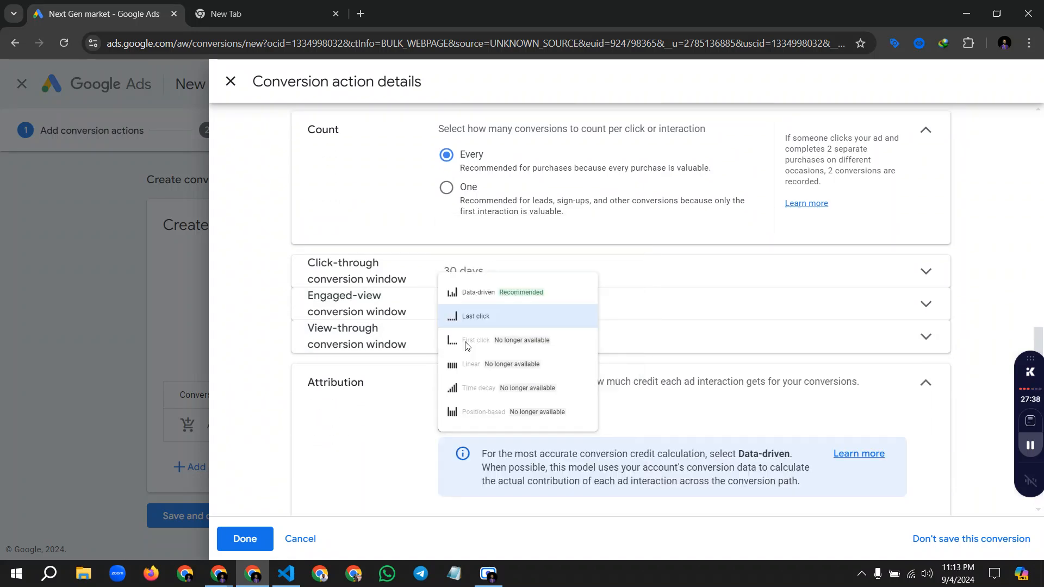
left_click(270, 537)
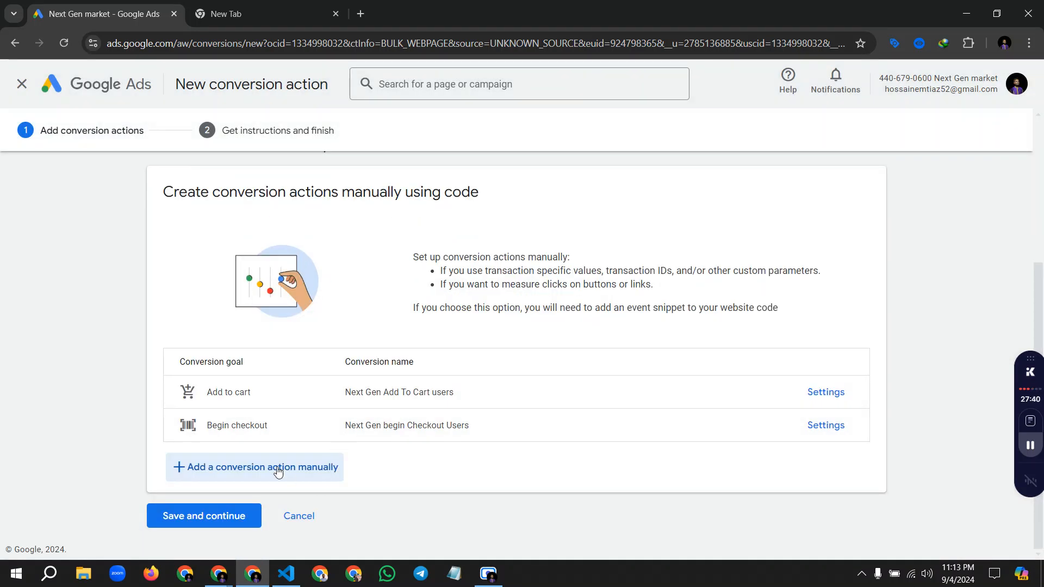
Step: Add a third manual conversion action with the category Page view, named "Next Gen All Page View Users"
left_click(305, 459)
left_click(496, 256)
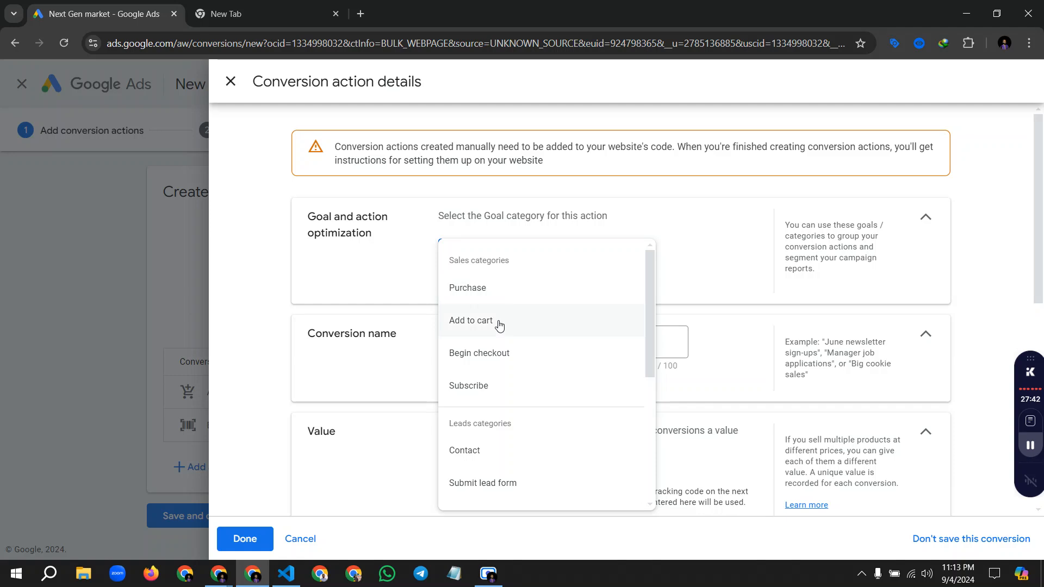
scroll(494, 395, "down", 5)
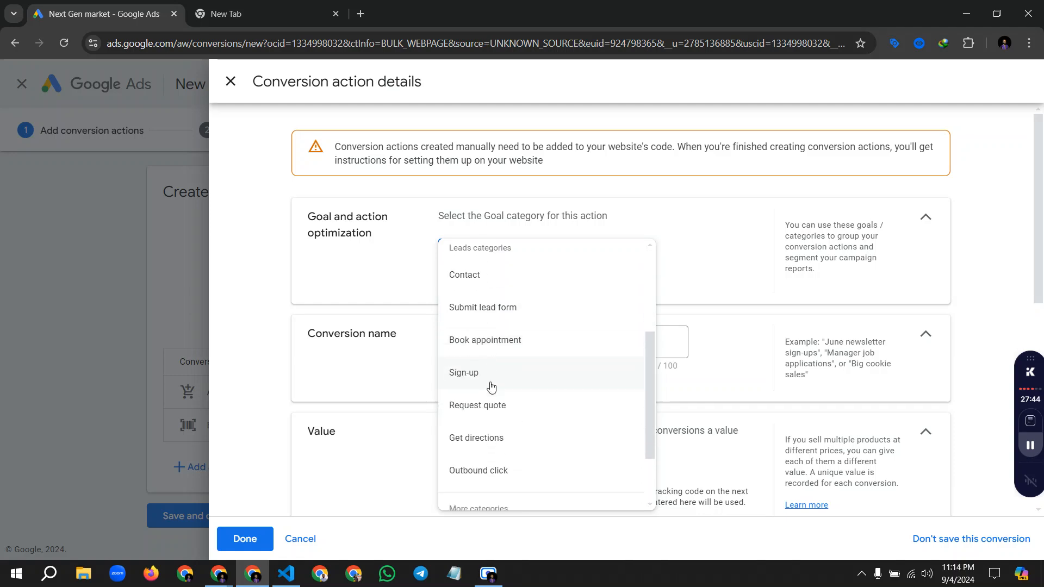
left_click(492, 452)
scroll(495, 413, "down", 1)
left_click(506, 324)
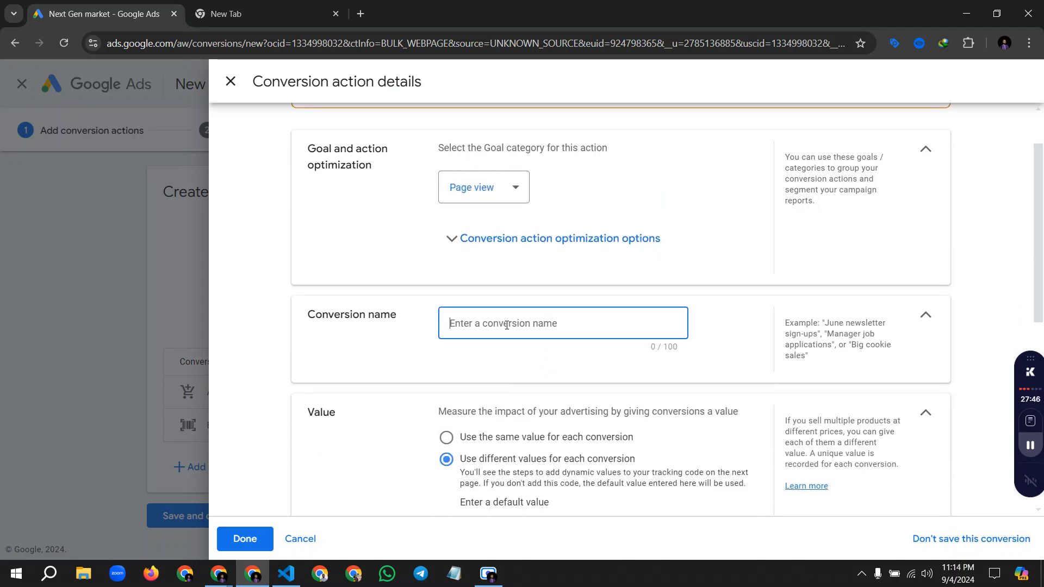
type("Next Gen Pa")
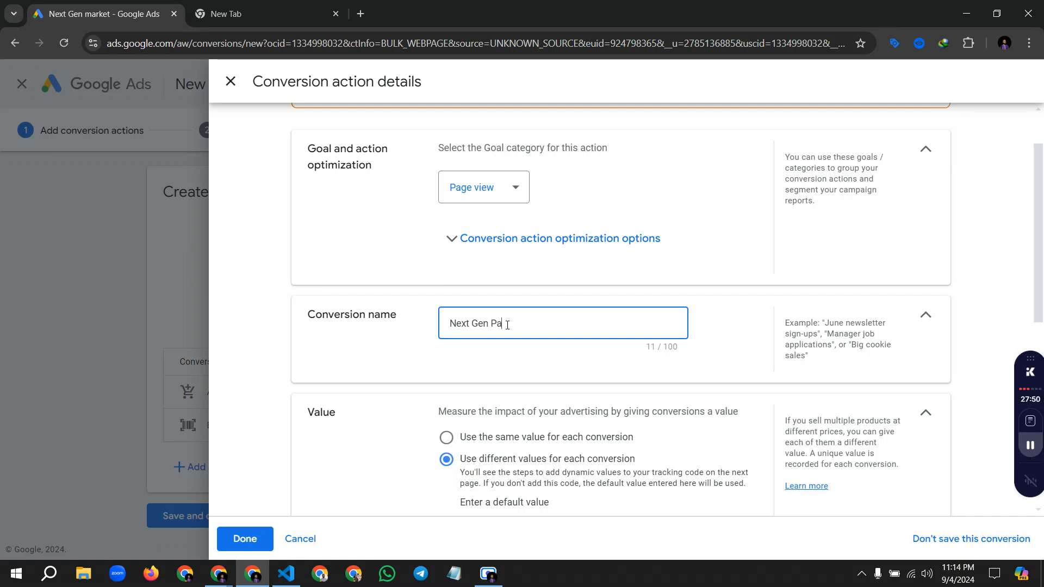
type("ge View Users")
scroll(425, 324, "down", 1)
left_click(491, 254)
type("All Page View Users")
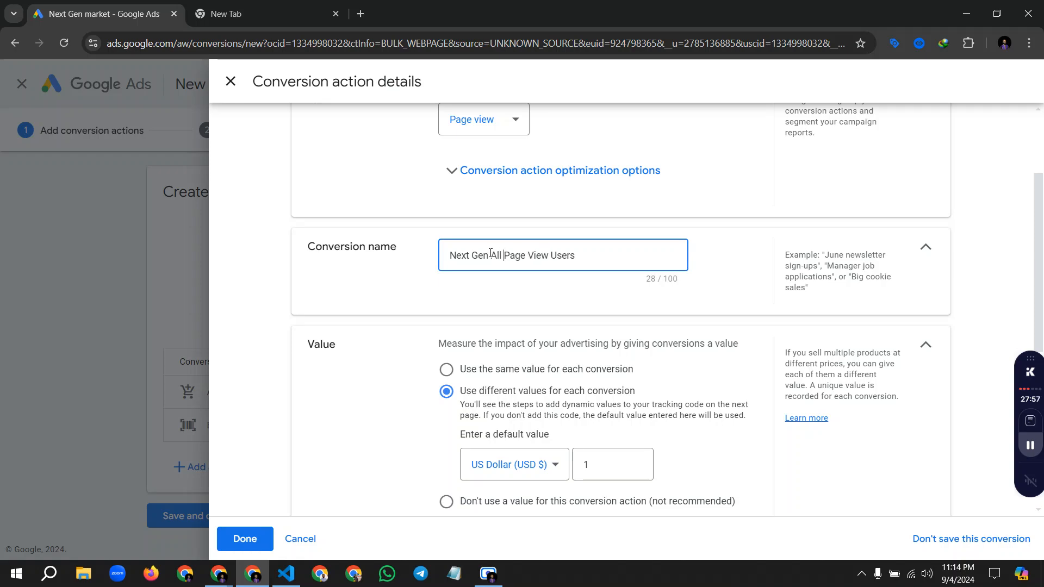
Step: Switch the Page view action's attribution to Last click and finish its details
scroll(442, 364, "down", 5)
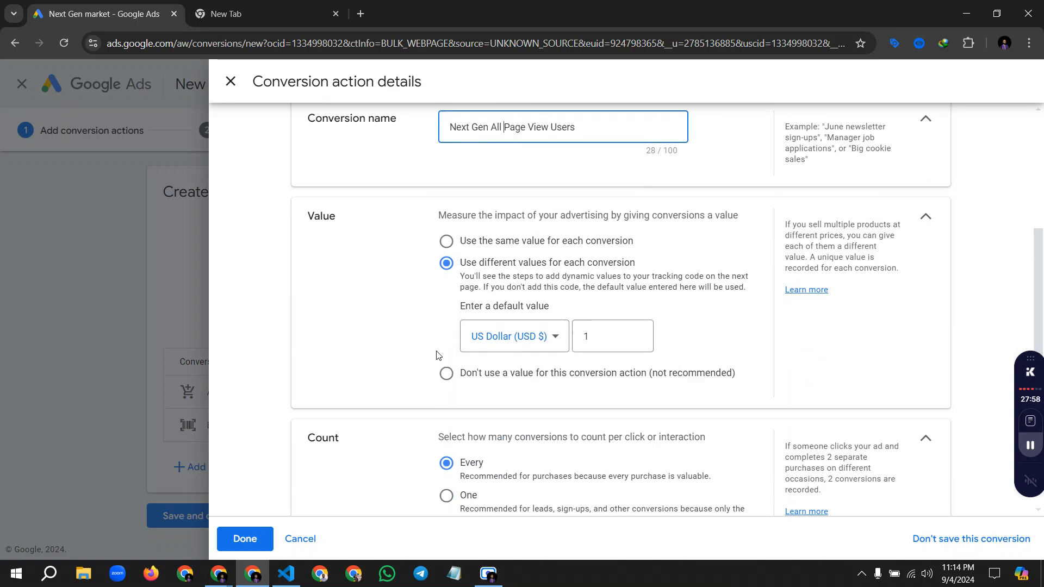
scroll(433, 308, "up", 2)
scroll(490, 326, "down", 2)
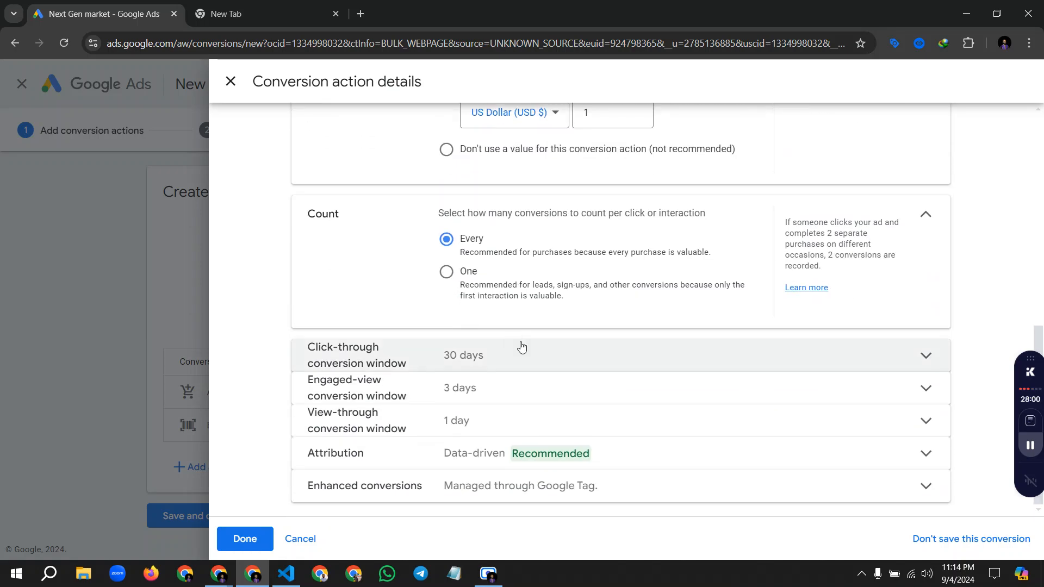
left_click(524, 439)
left_click(489, 444)
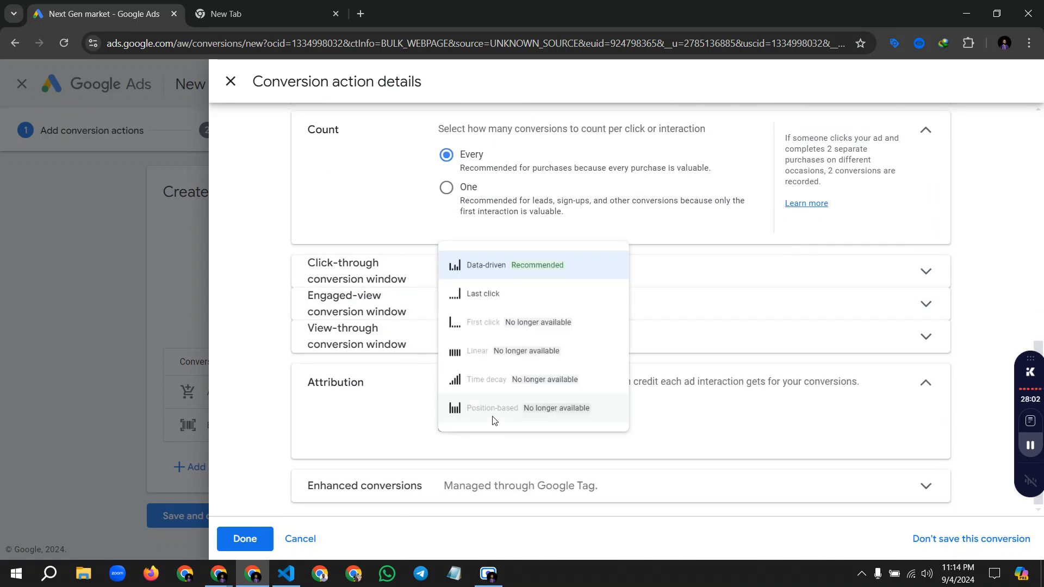
left_click(497, 279)
left_click(255, 538)
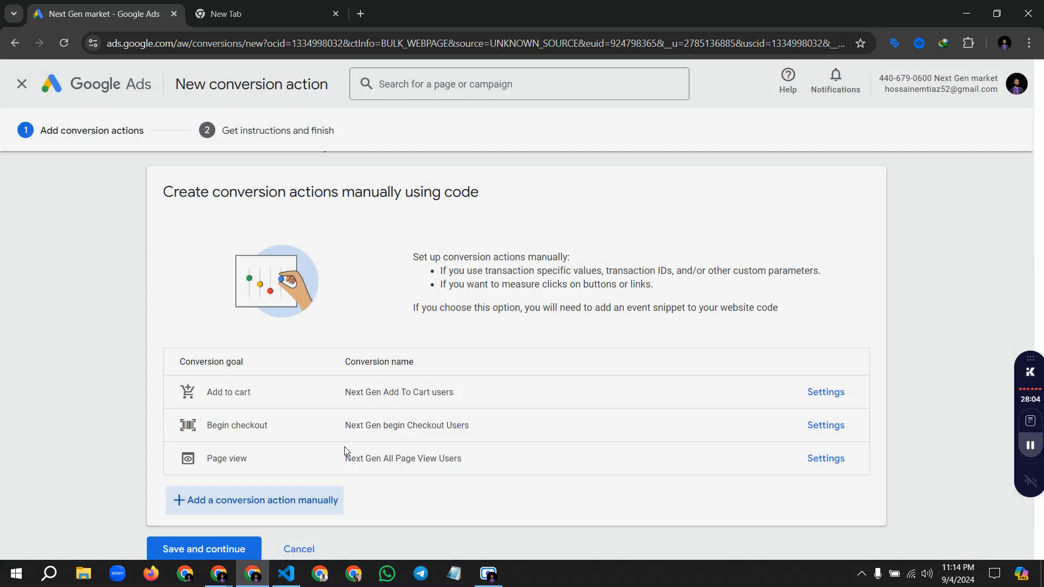
Step: Save the manually added conversion actions and check the event snippet for the Add to cart action
scroll(344, 478, "down", 1)
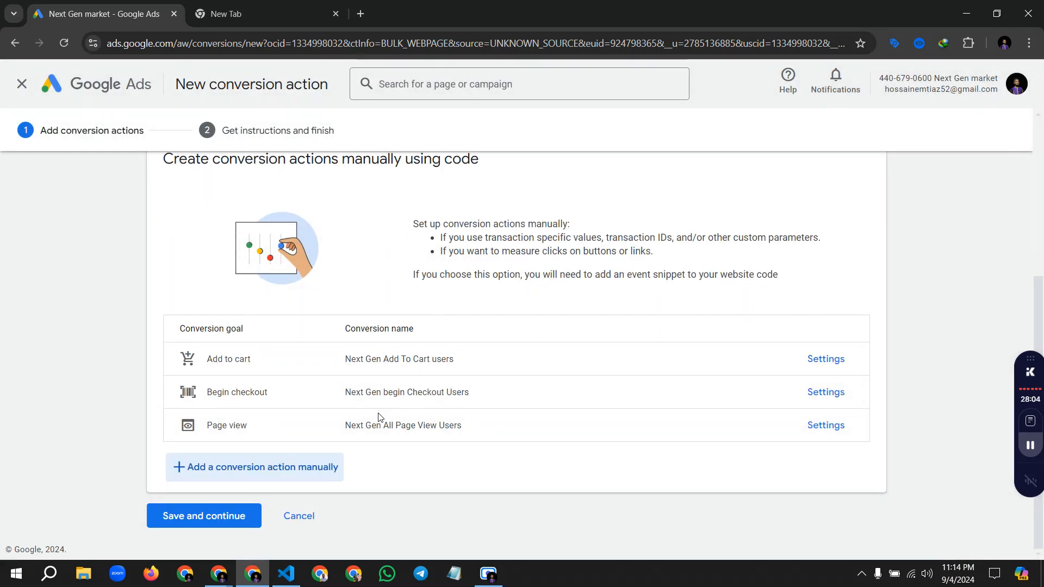
left_click(210, 515)
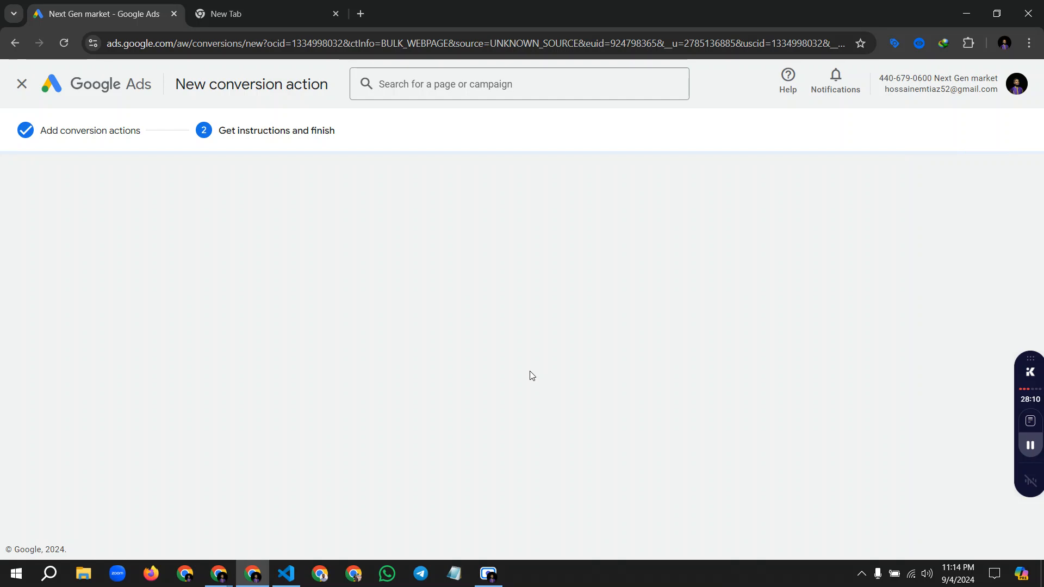
scroll(436, 373, "down", 3)
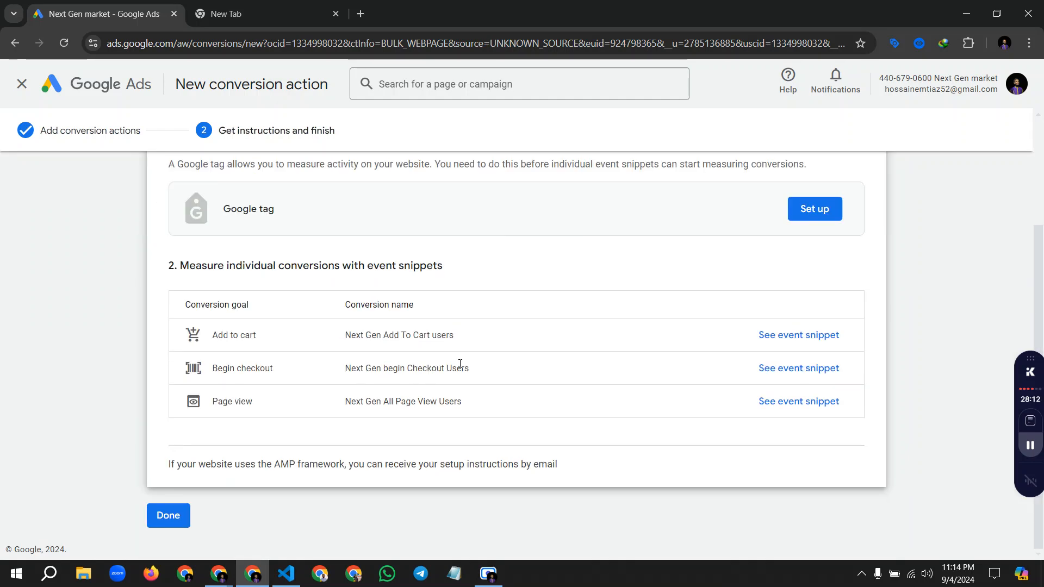
triple_click(226, 334)
left_click(796, 340)
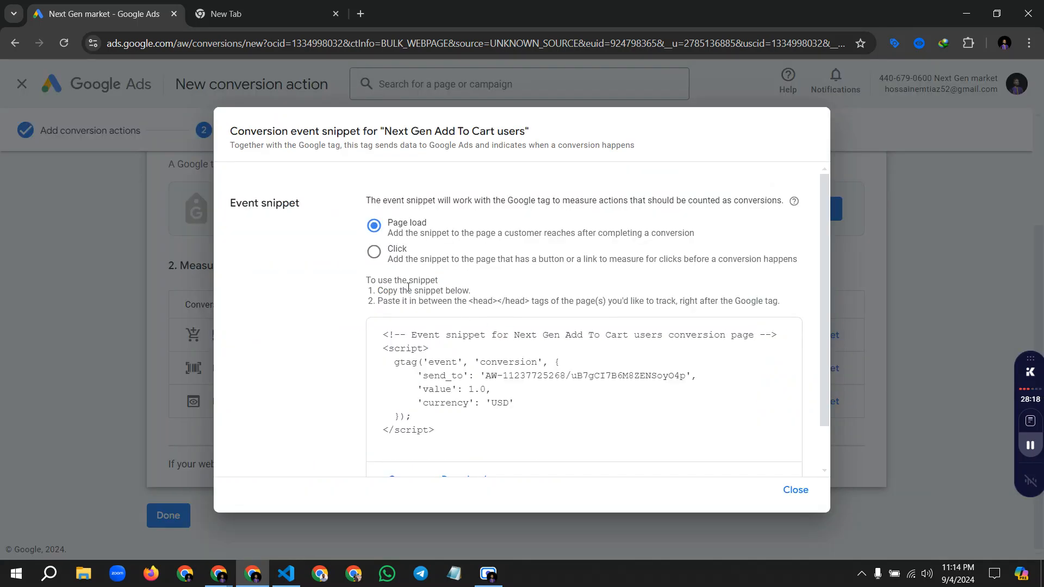
left_click(788, 489)
Step: Show the Google Tag Manager setup instructions and select the Conversion ID for copying
scroll(587, 413, "up", 3)
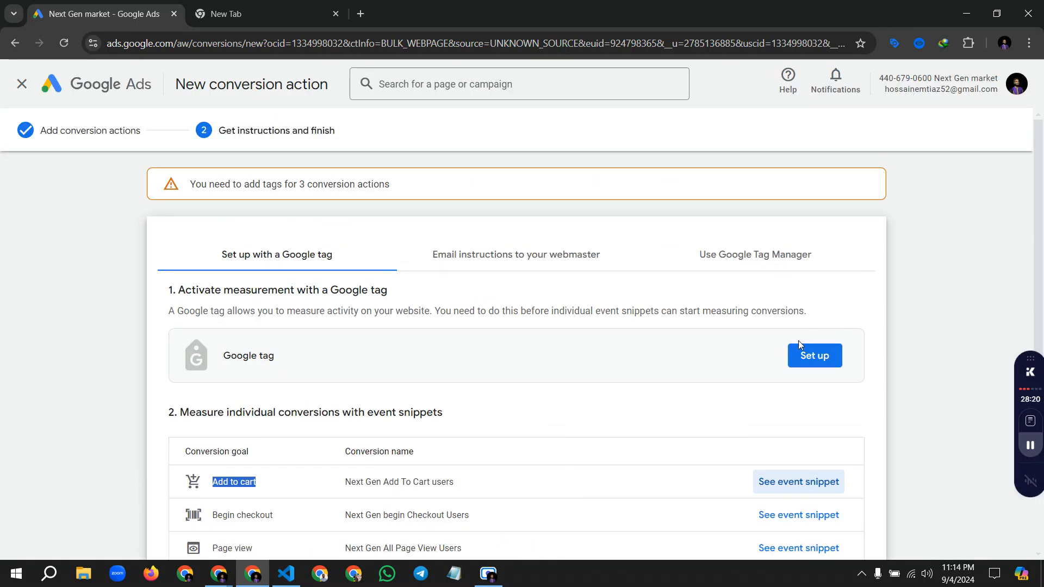
left_click(757, 256)
scroll(354, 370, "down", 2)
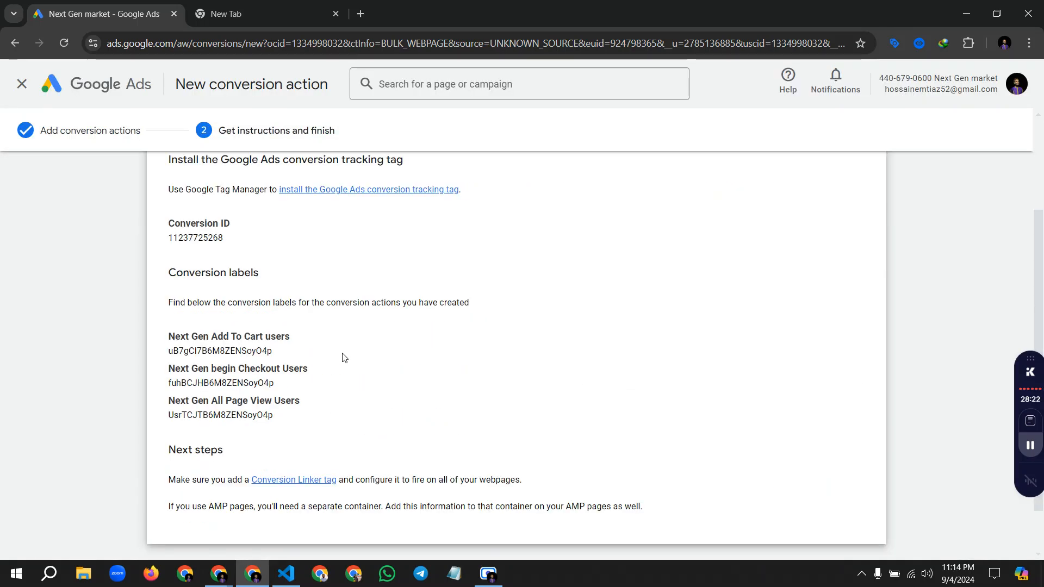
left_click_drag(170, 235, 215, 237)
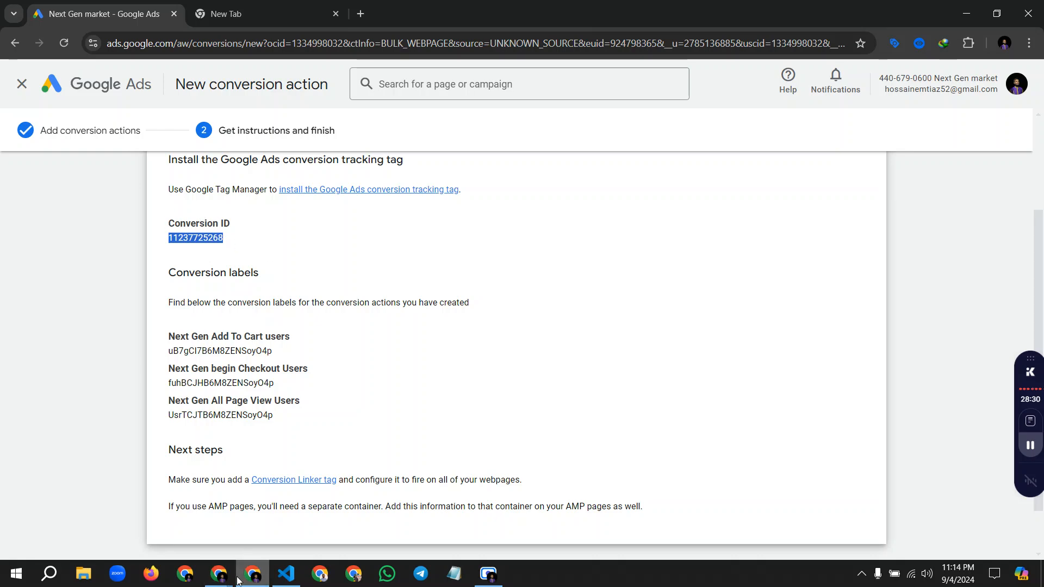
Step: Switch to the Next Gen container in Google Tag Manager and open its user-defined variables list
left_click(219, 573)
left_click(144, 516)
left_click(261, 13)
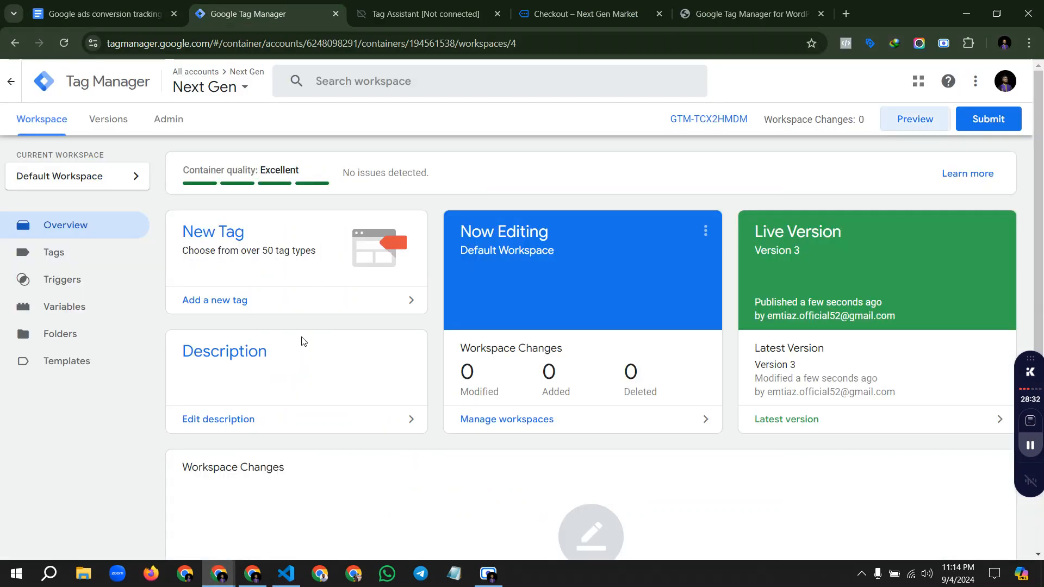
left_click(74, 316)
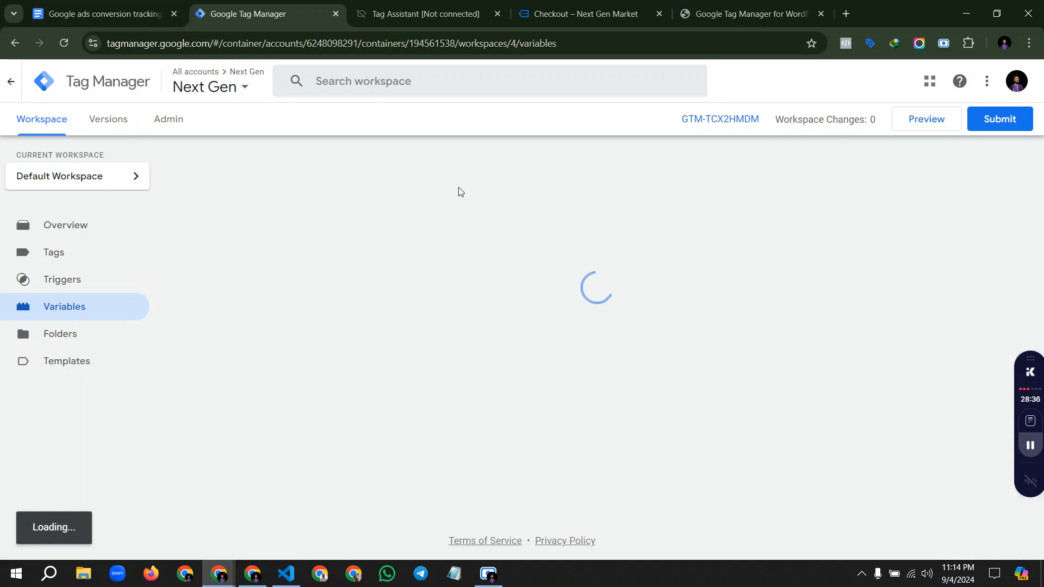
key("alt+Tab")
key("alt+Tab")
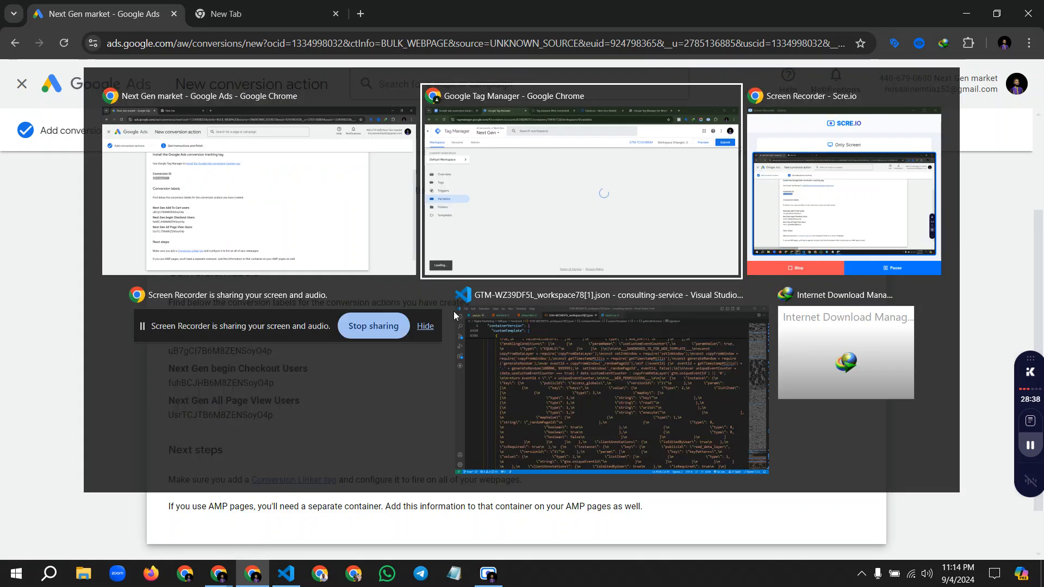
scroll(893, 389, "down", 2)
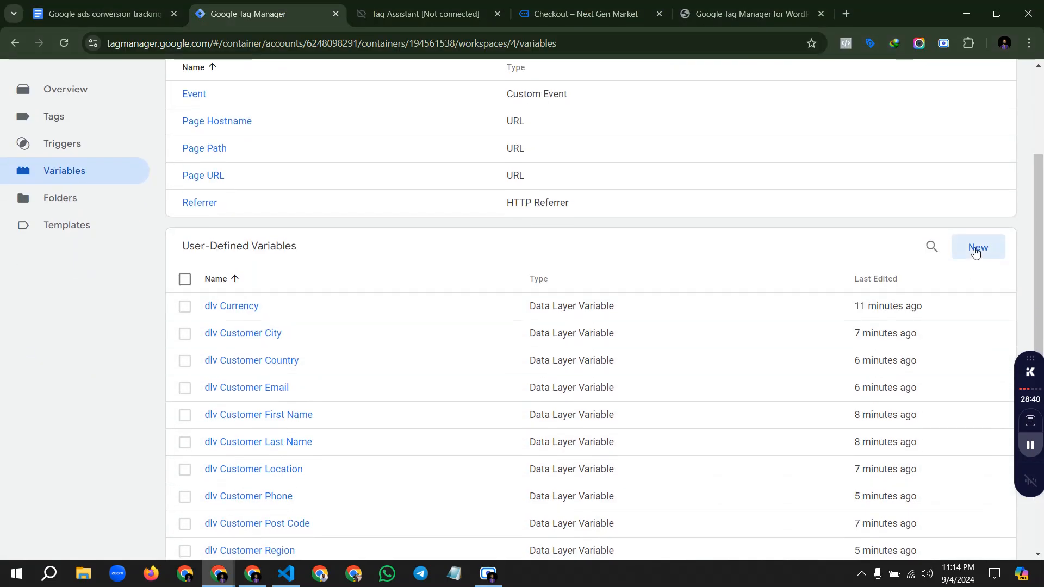
Step: Create a new user-defined variable of type Constant with the copied Google Ads Conversion ID as its value
left_click(976, 249)
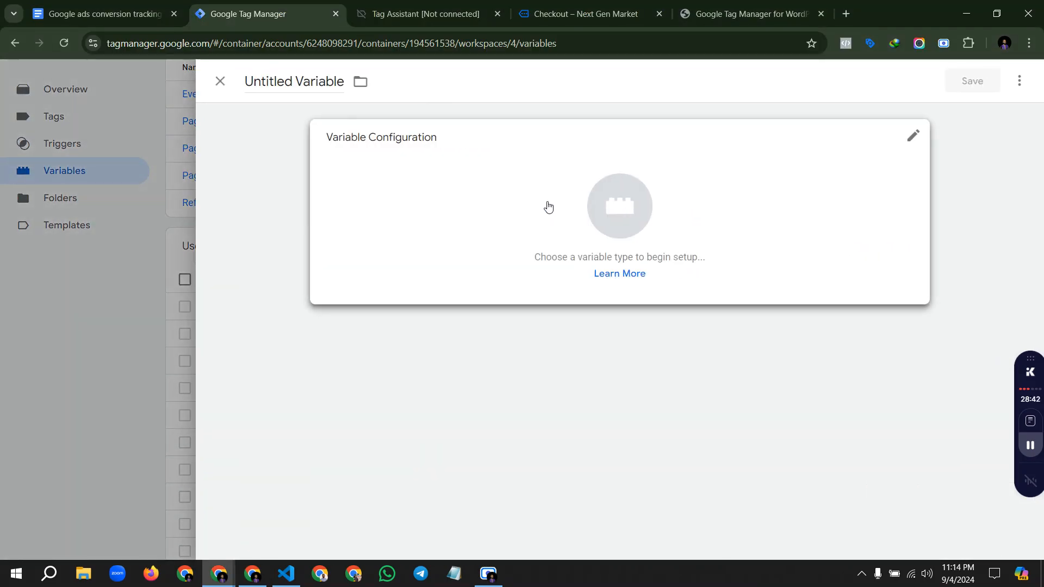
left_click(547, 205)
scroll(742, 388, "down", 4)
scroll(743, 388, "down", 3)
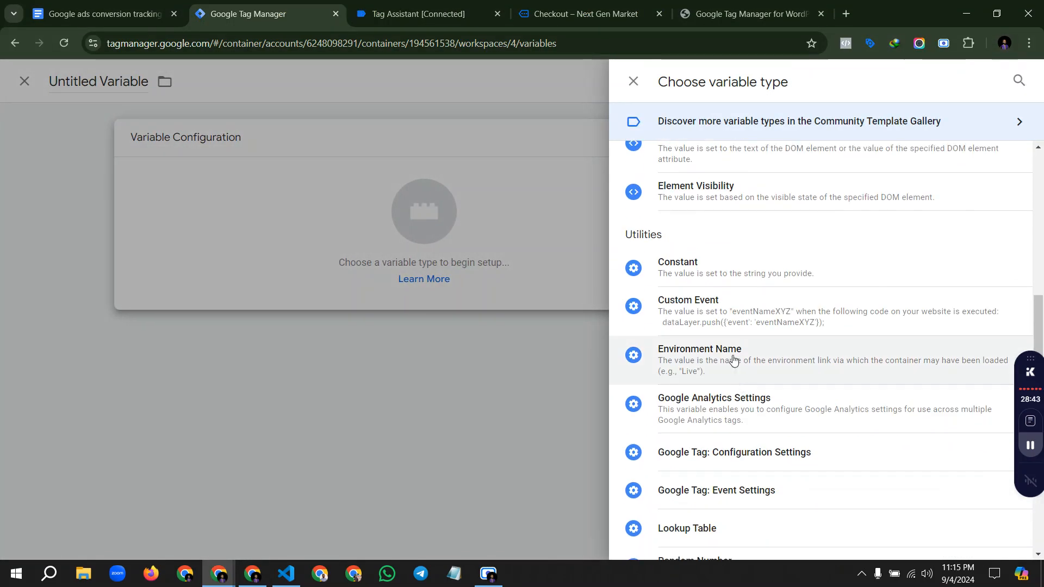
left_click(699, 261)
left_click(390, 277)
key("ctrl+v")
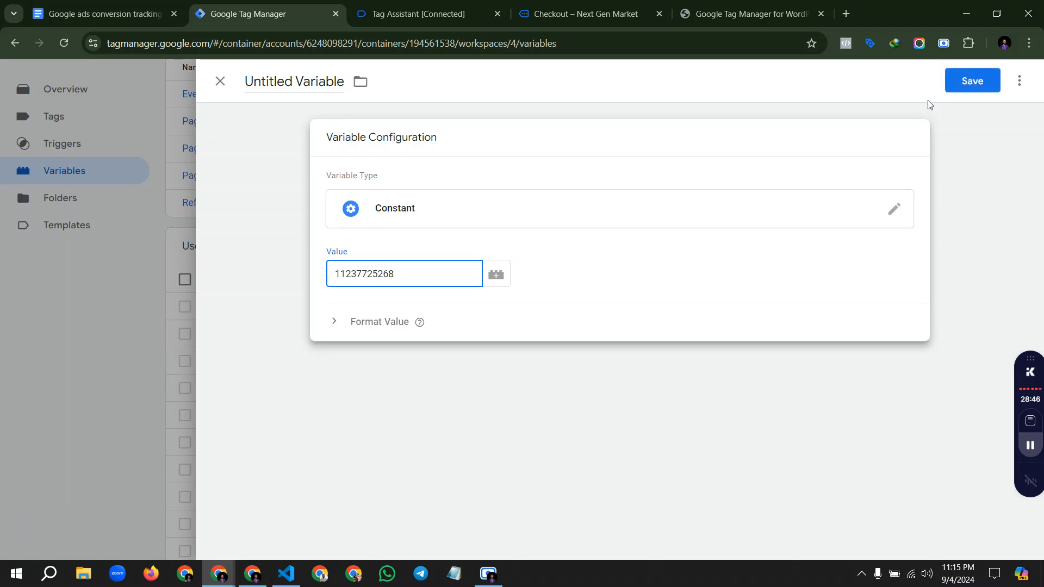
Step: Save the constant variable under the name "Gads Conversion ID"
left_click(971, 81)
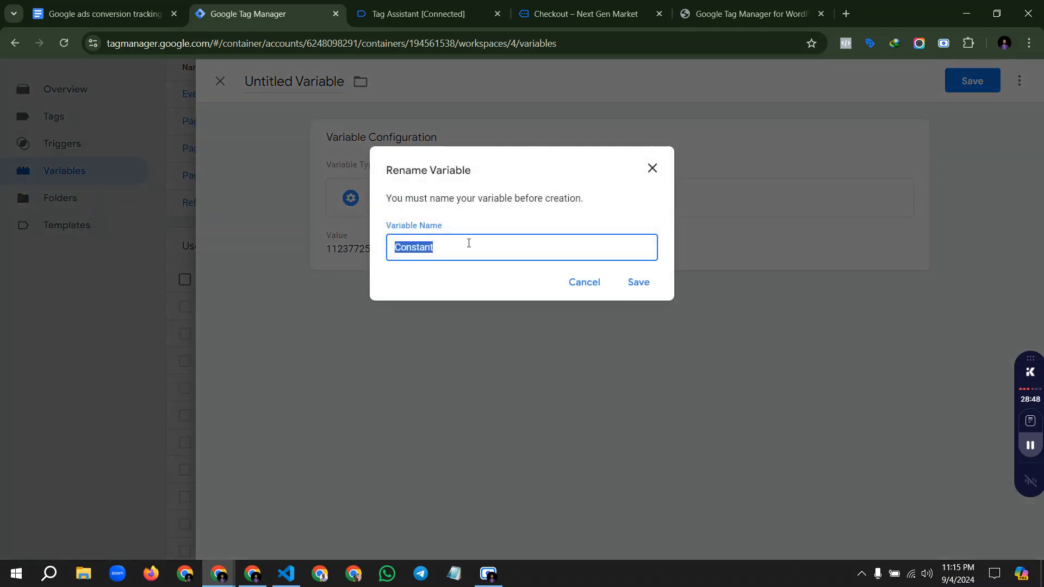
key("Home")
type("Gads ")
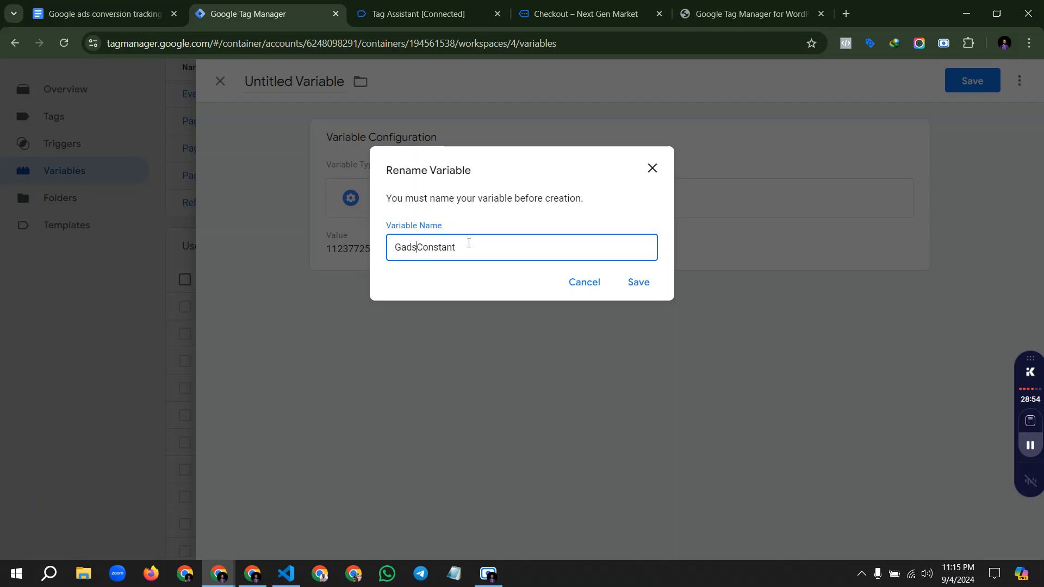
type("Conversion Id")
left_click_drag(479, 247, 526, 244)
key("BackSpace")
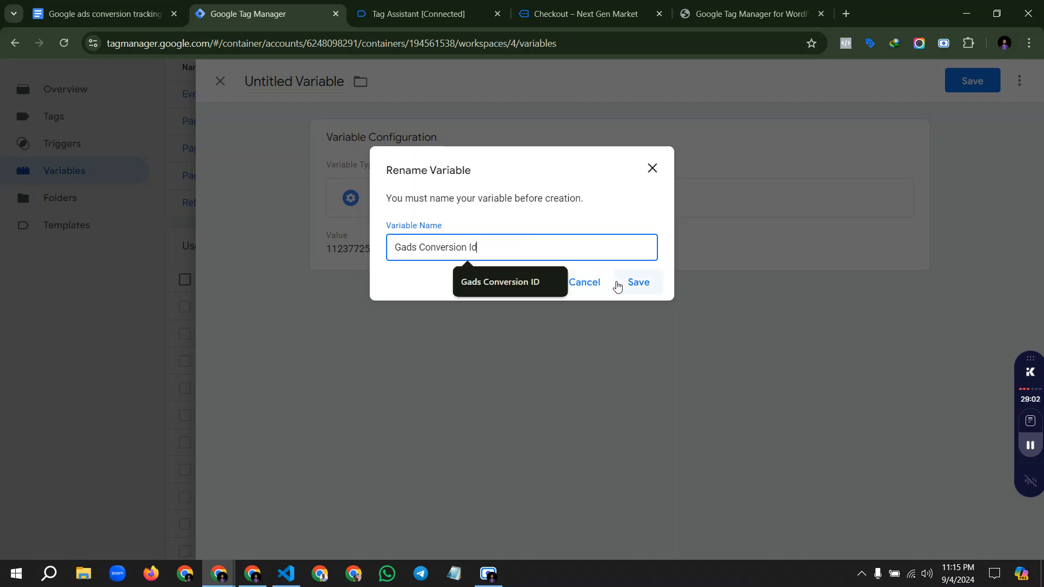
left_click(512, 282)
left_click(638, 282)
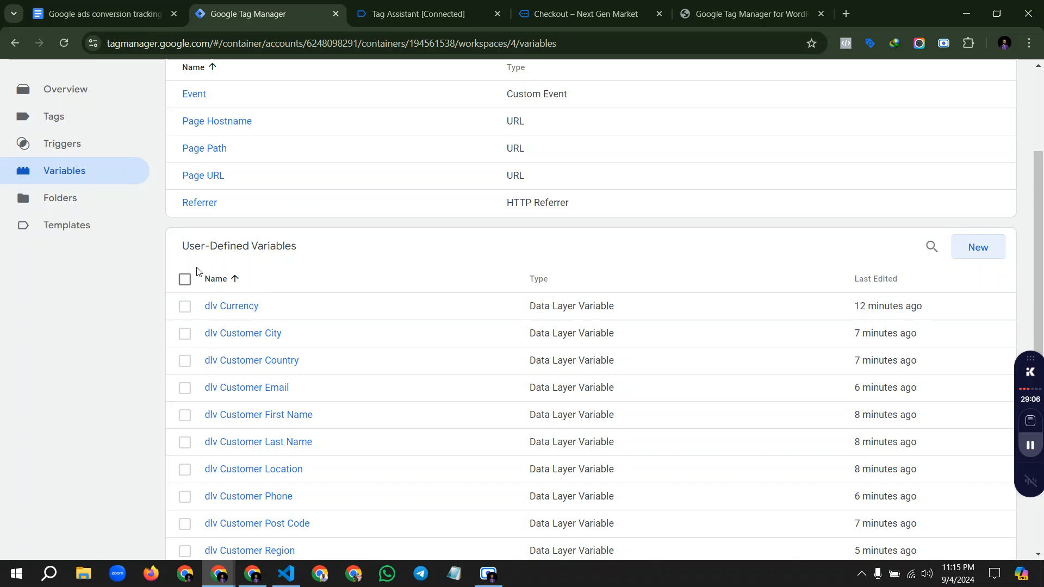
Step: Start a new Google Ads Conversion Tracking tag and set its Conversion ID to the Gads Conversion ID variable
scroll(145, 277, "up", 3)
left_click(86, 260)
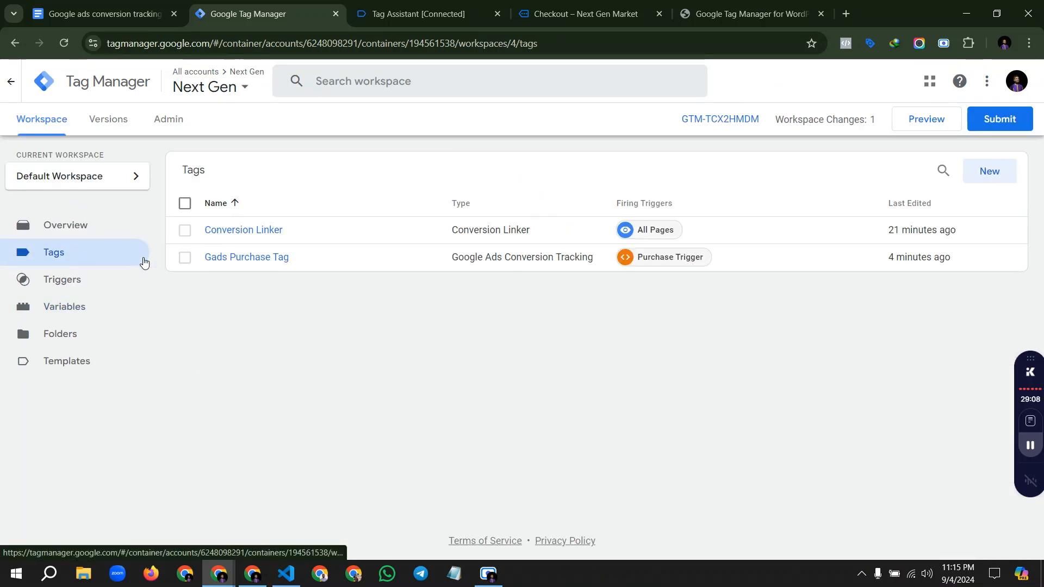
left_click(996, 173)
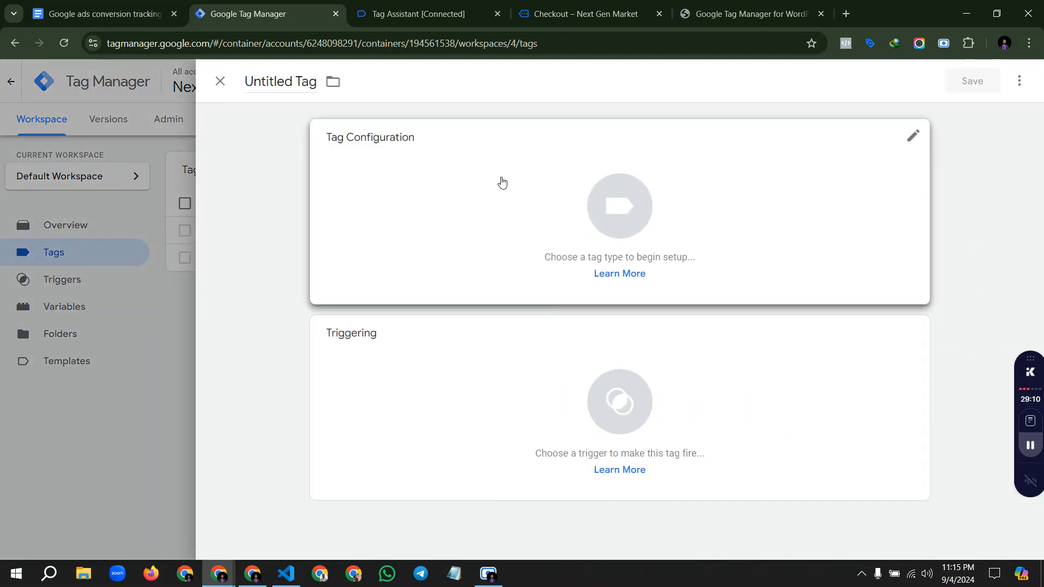
left_click(498, 181)
left_click(725, 236)
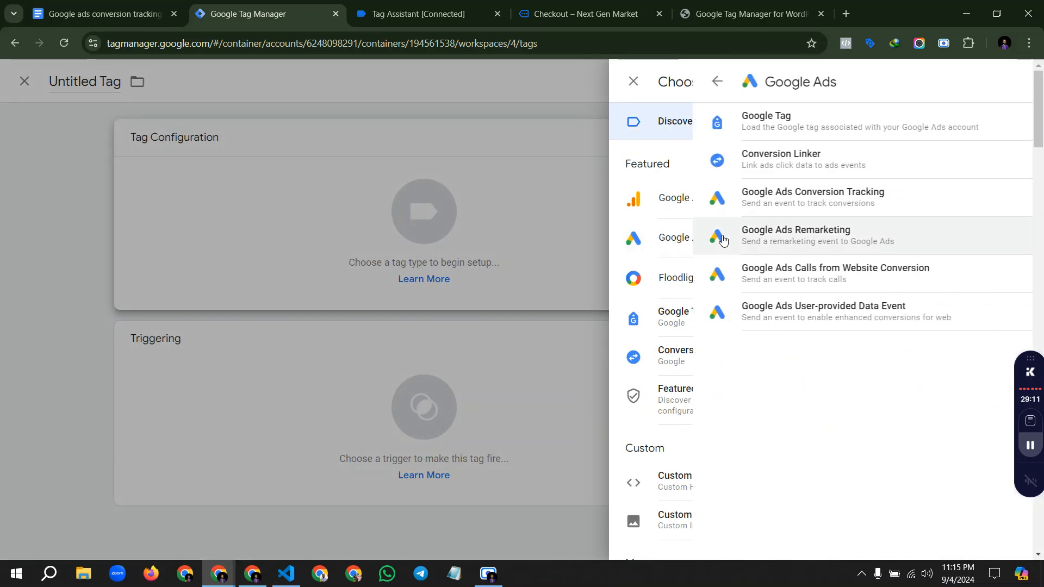
left_click(750, 203)
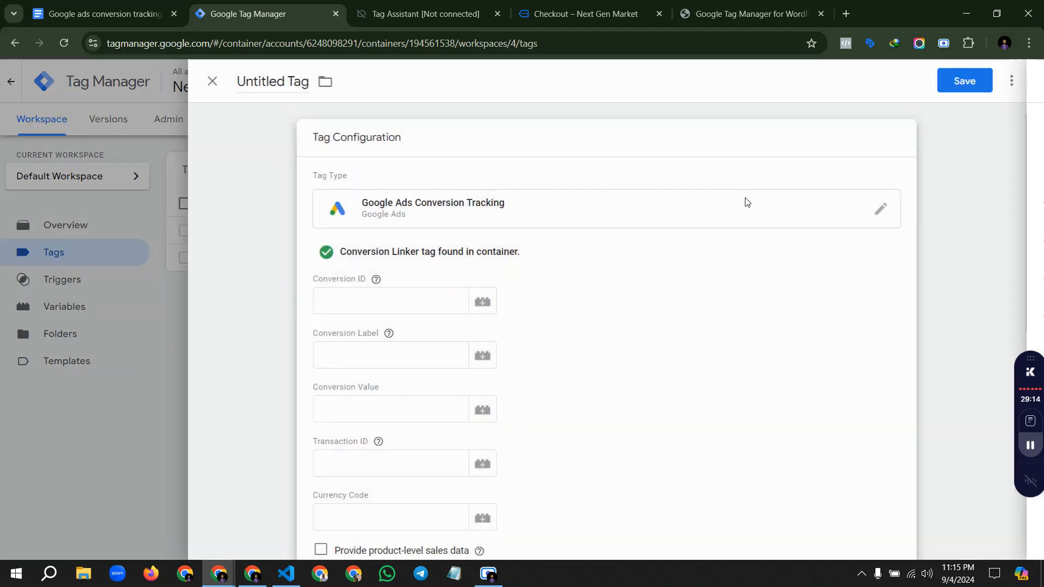
left_click(485, 286)
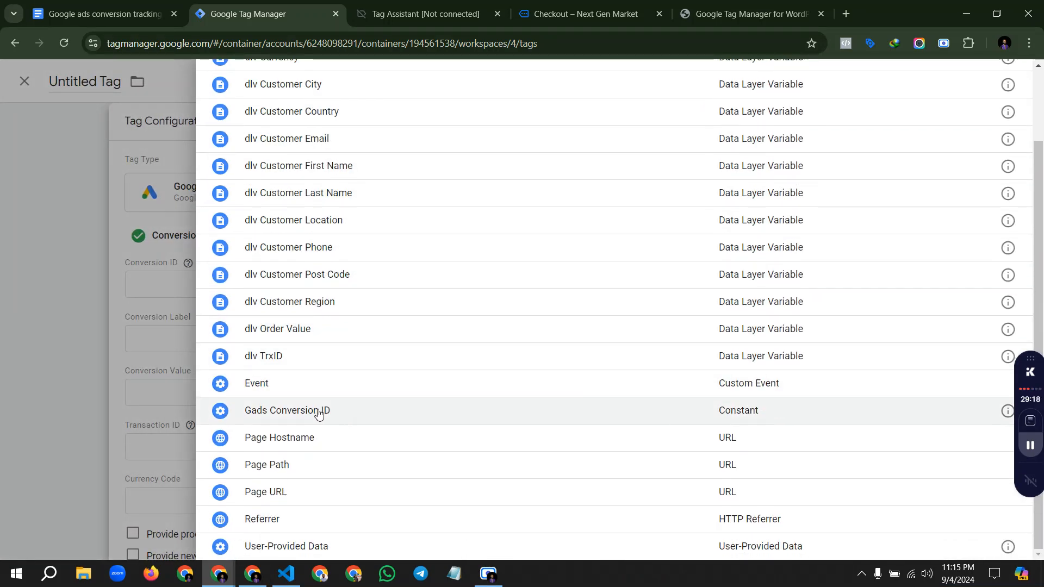
left_click(325, 410)
Step: Copy the Next Gen Add To Cart users conversion label from Google Ads into the tag's Conversion Label in Tag Manager
left_click(359, 341)
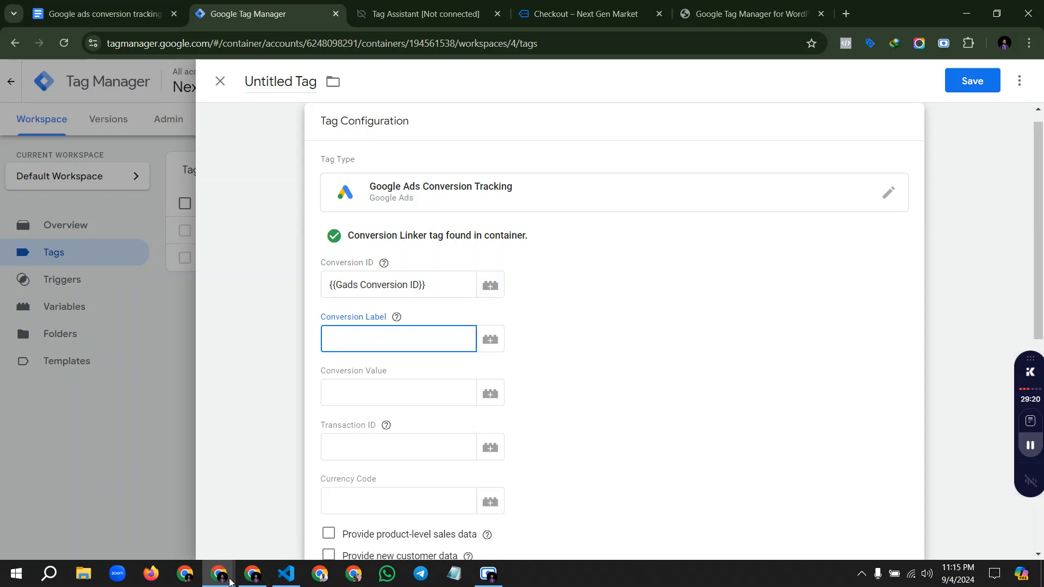
left_click(254, 579)
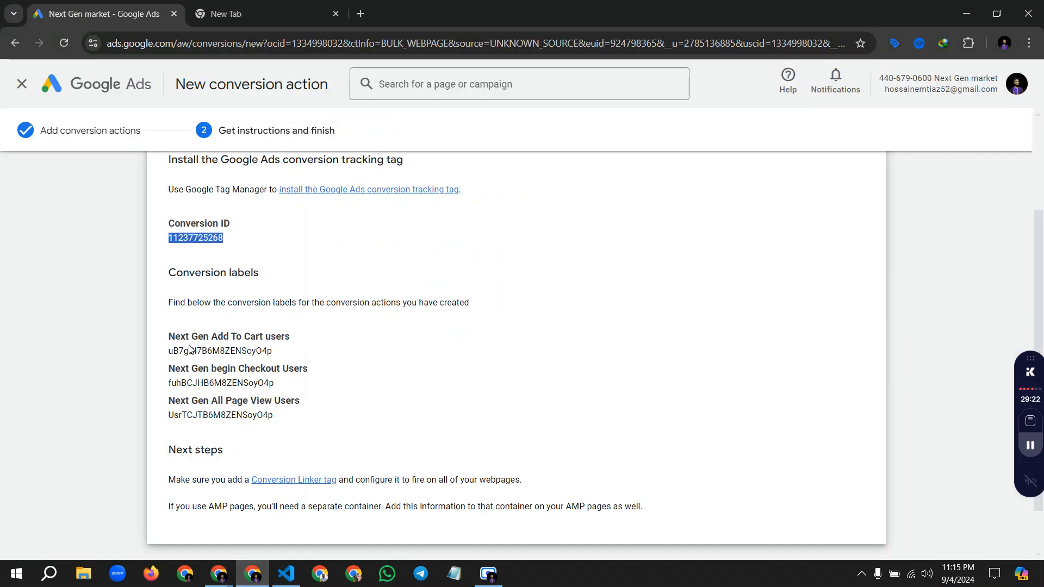
left_click_drag(168, 351, 269, 352)
key("ctrl+c")
key("alt+Tab")
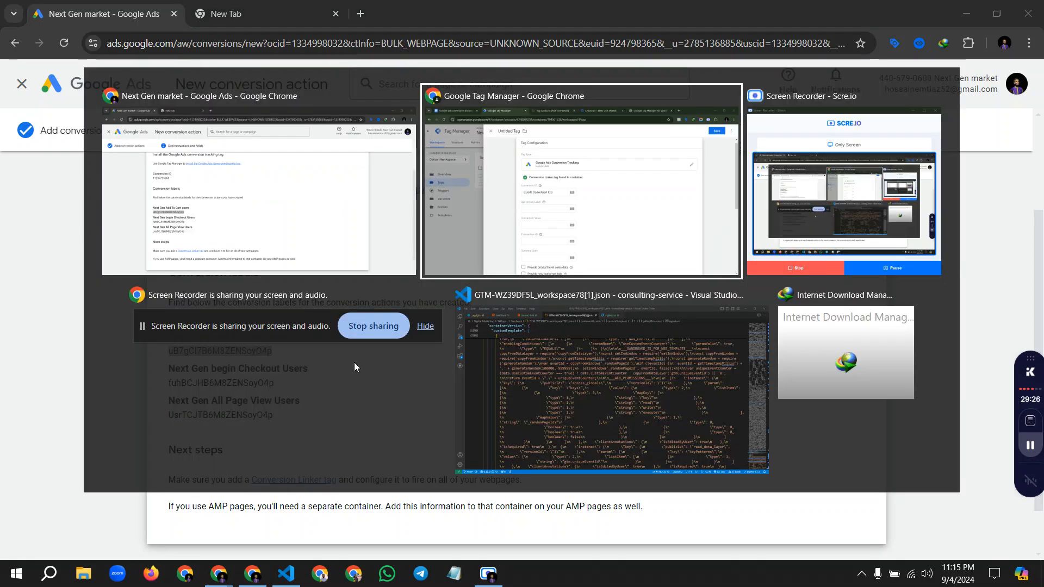
key("ctrl+v")
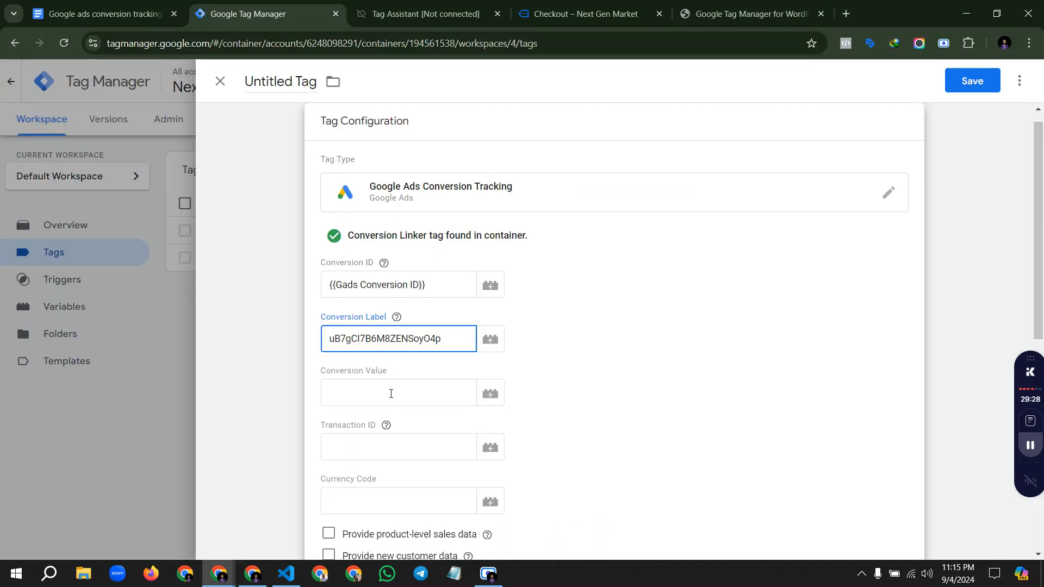
Step: Set the tag's Conversion Value to the dlv Order Value variable and its Currency Code to dlv Currency
left_click(391, 394)
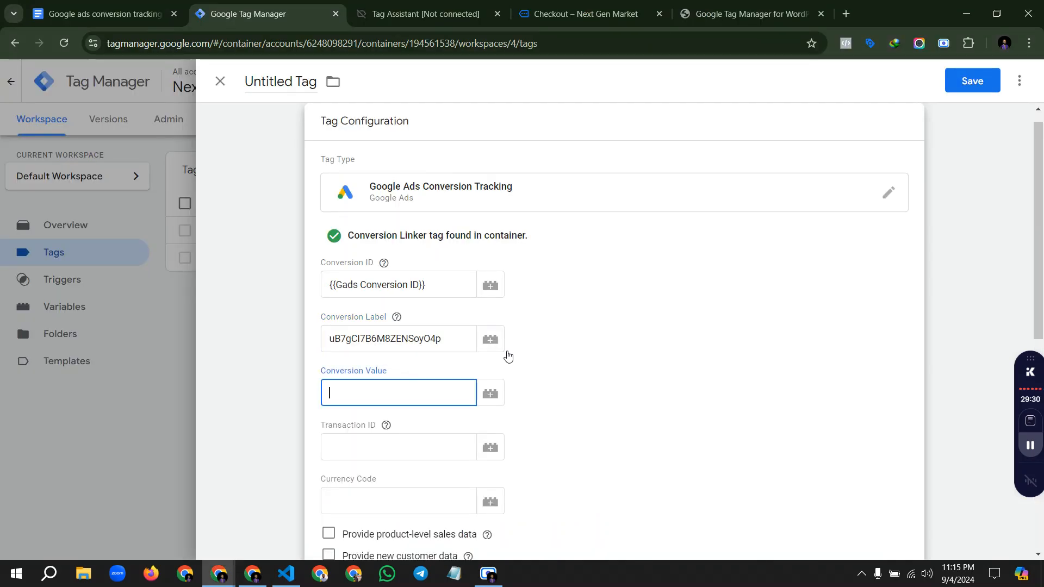
left_click(489, 393)
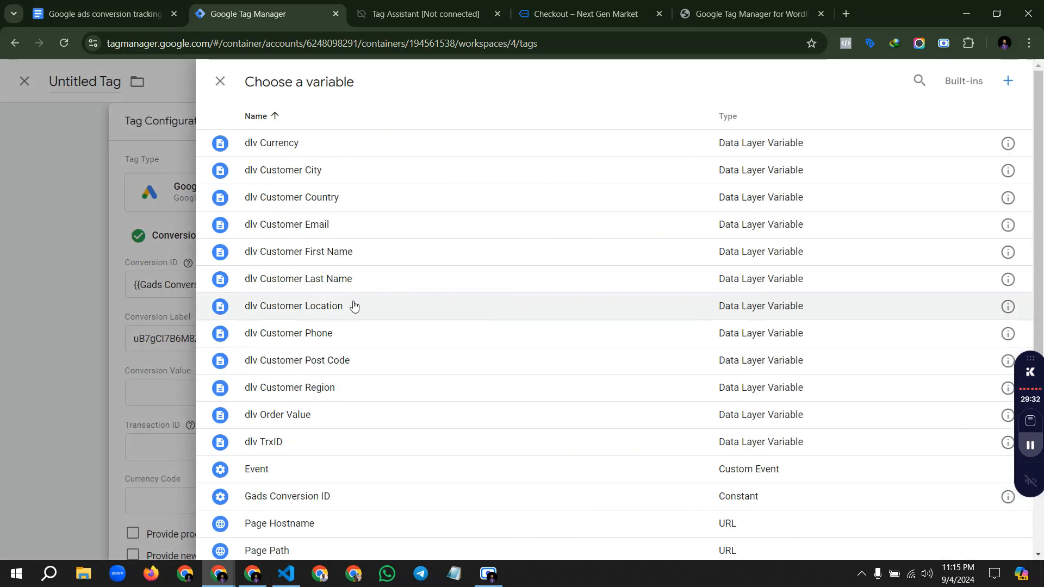
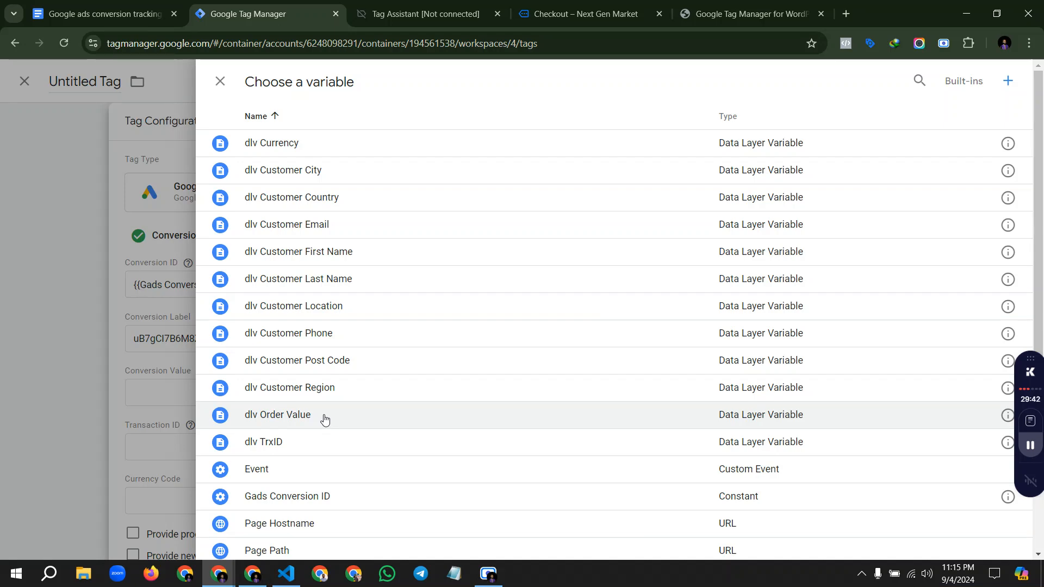
left_click(324, 414)
scroll(526, 435, "down", 1)
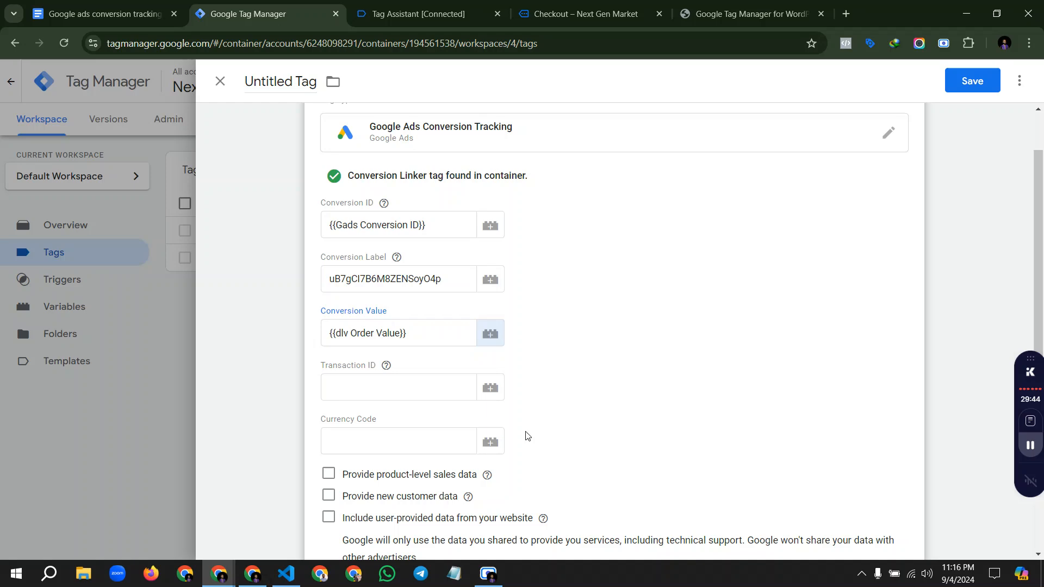
left_click(498, 434)
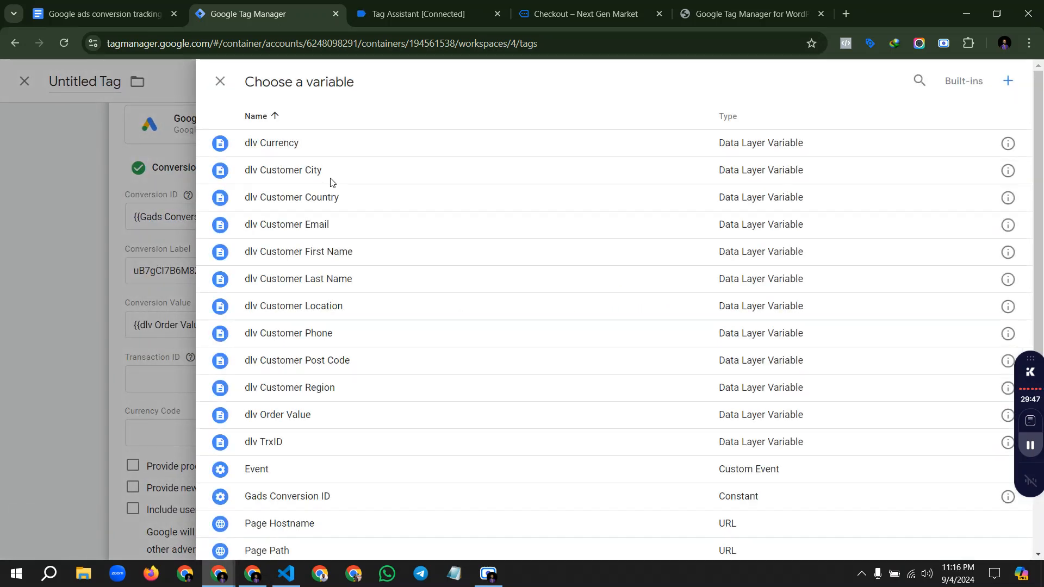
left_click(298, 143)
Step: Add a new Custom Event trigger to the tag with the event name add_to_cart, firing on all custom events
scroll(487, 387, "down", 5)
scroll(490, 402, "down", 1)
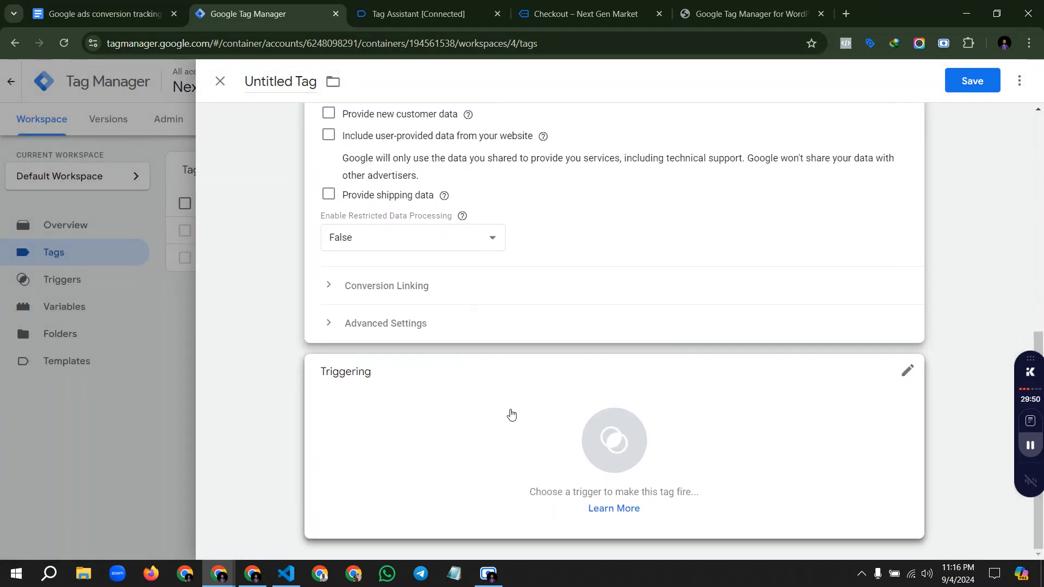
left_click(511, 415)
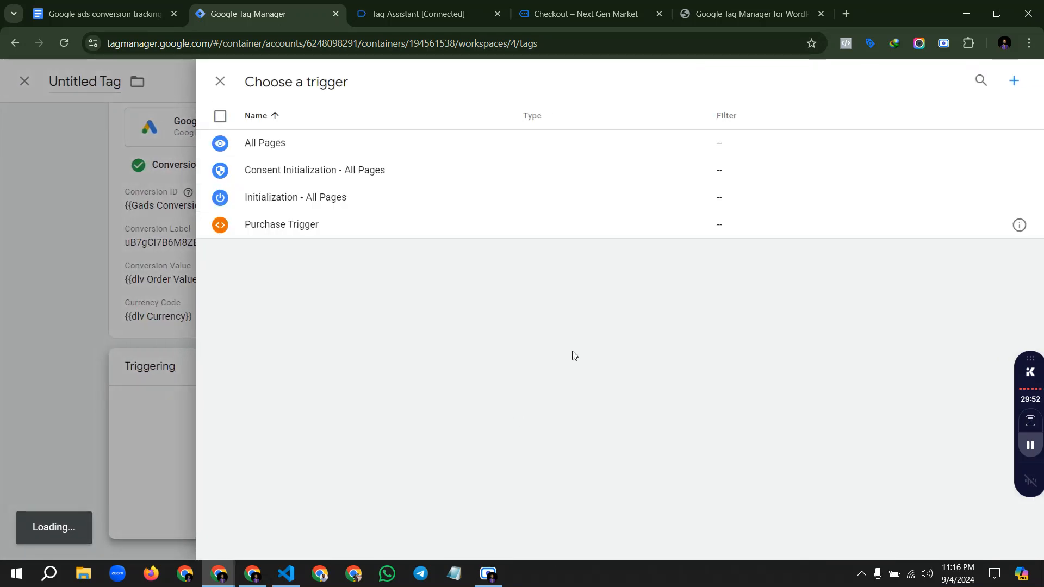
left_click(1012, 81)
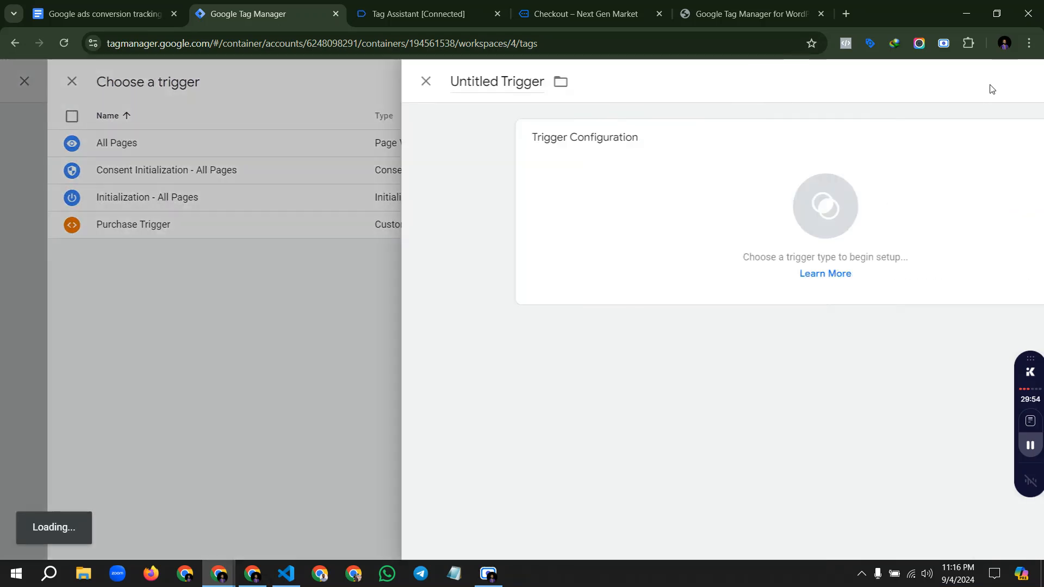
left_click(481, 217)
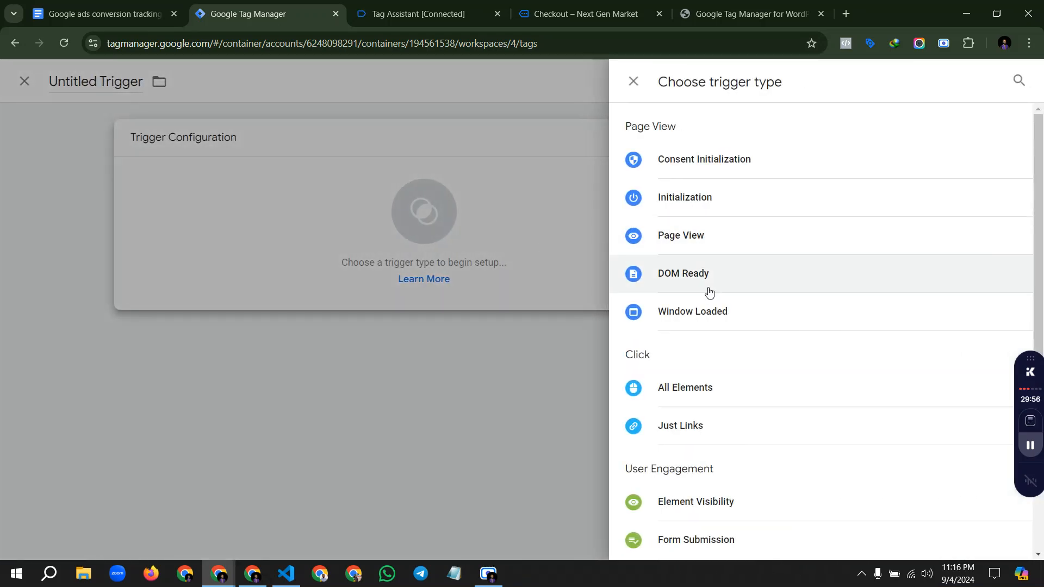
scroll(719, 341, "down", 2)
scroll(720, 342, "down", 2)
left_click(706, 489)
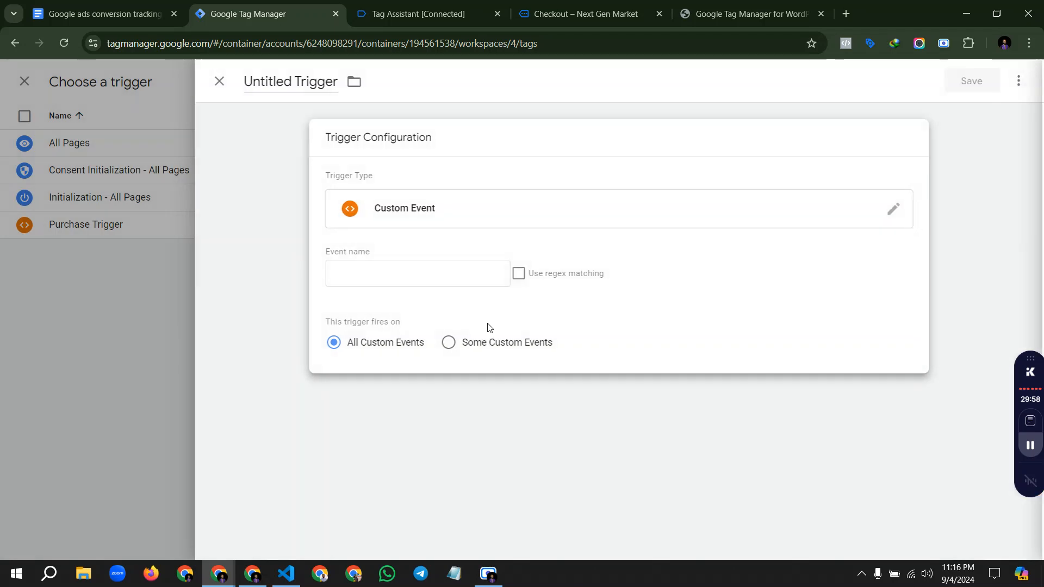
left_click(440, 269)
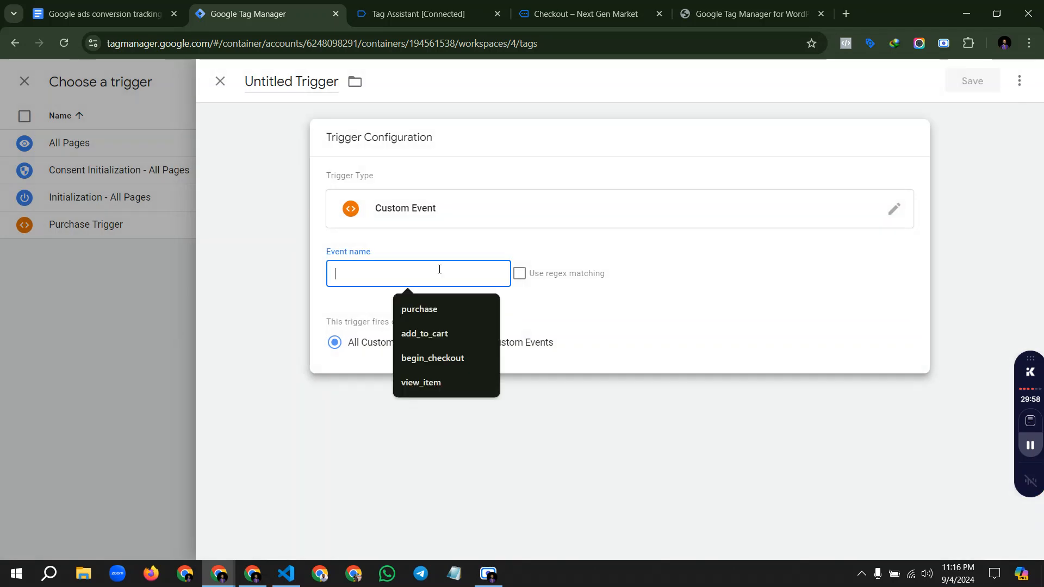
left_click(443, 336)
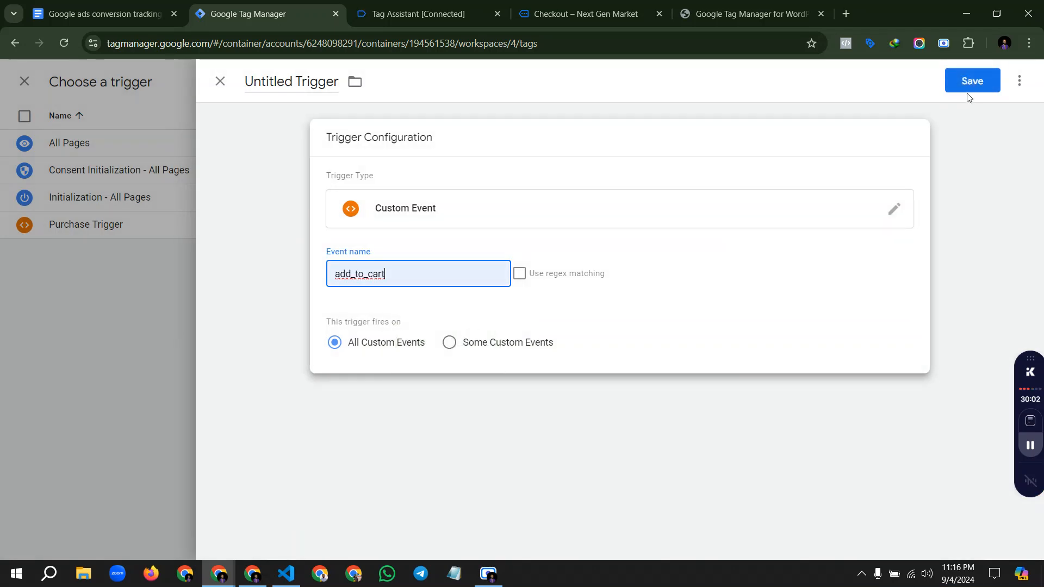
Step: Save the add_to_cart trigger under the name "Add To Cart Trigger"
key("Return")
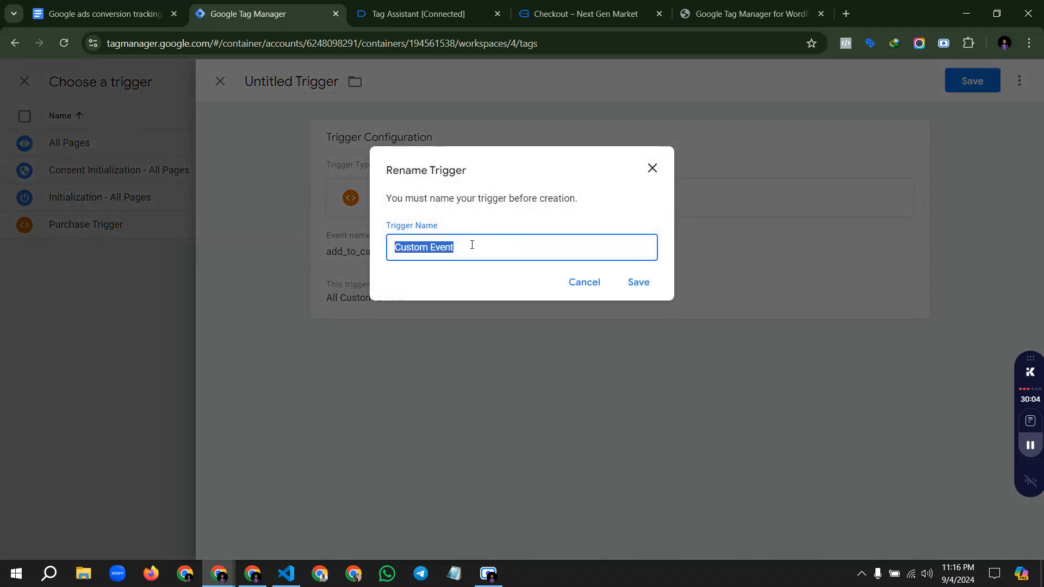
type("Ad")
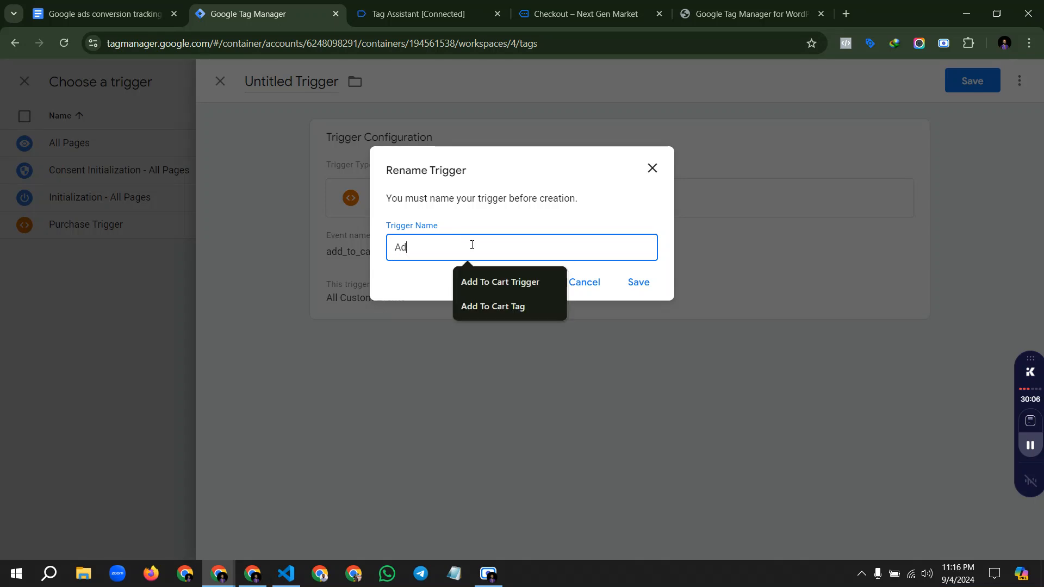
left_click(513, 283)
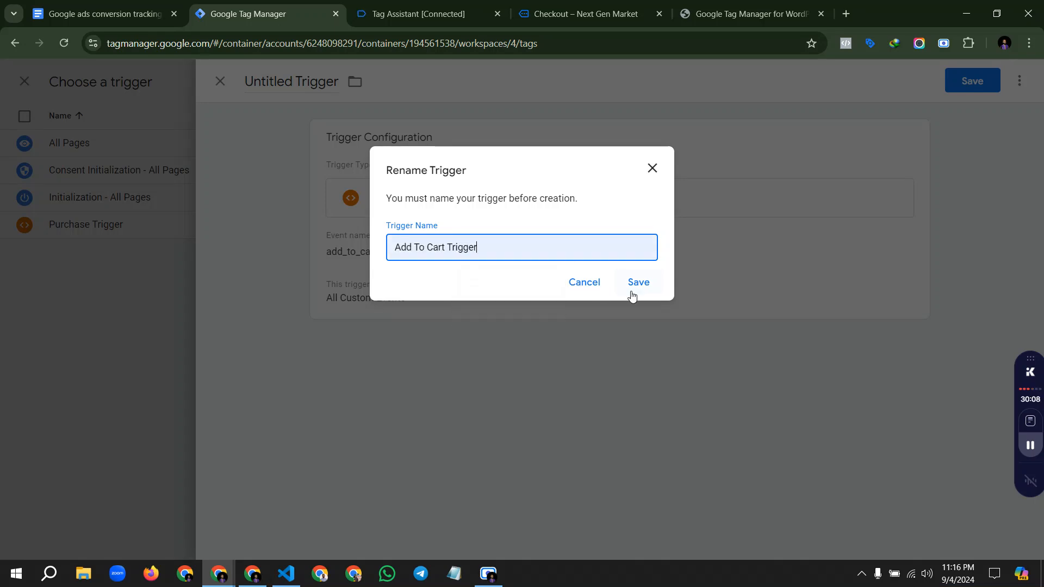
left_click(632, 288)
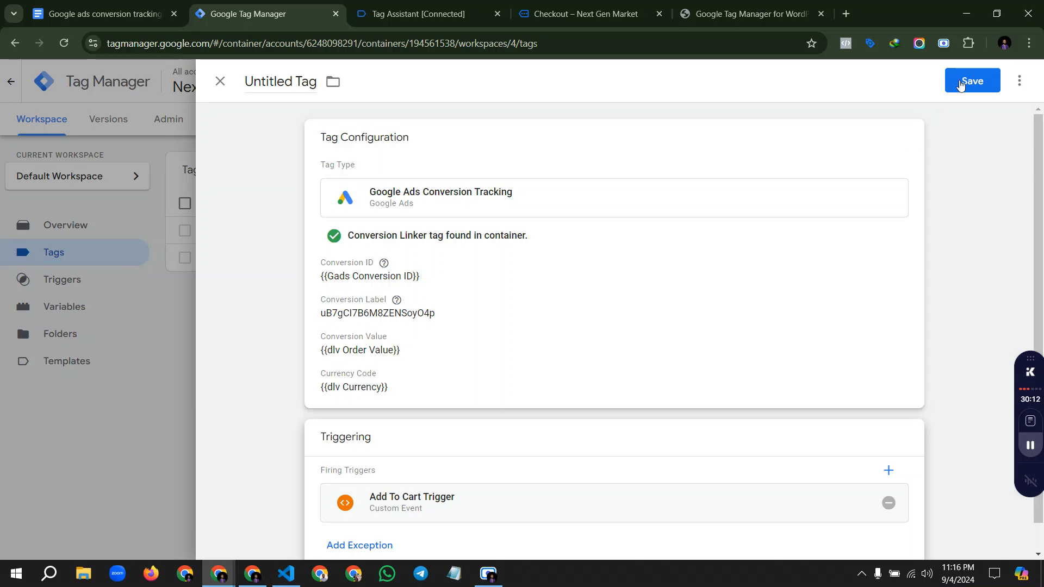
Step: Save the tag under the name "Add To Cart Tag" and tick off Add to Cart in the Google Docs checklist
left_click(971, 80)
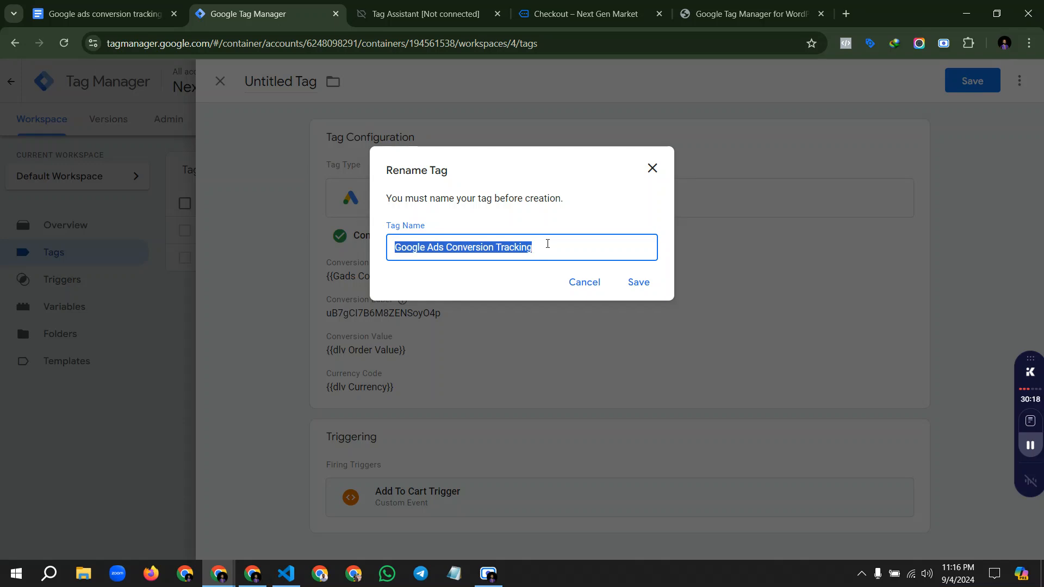
type("Add To Cart Tag")
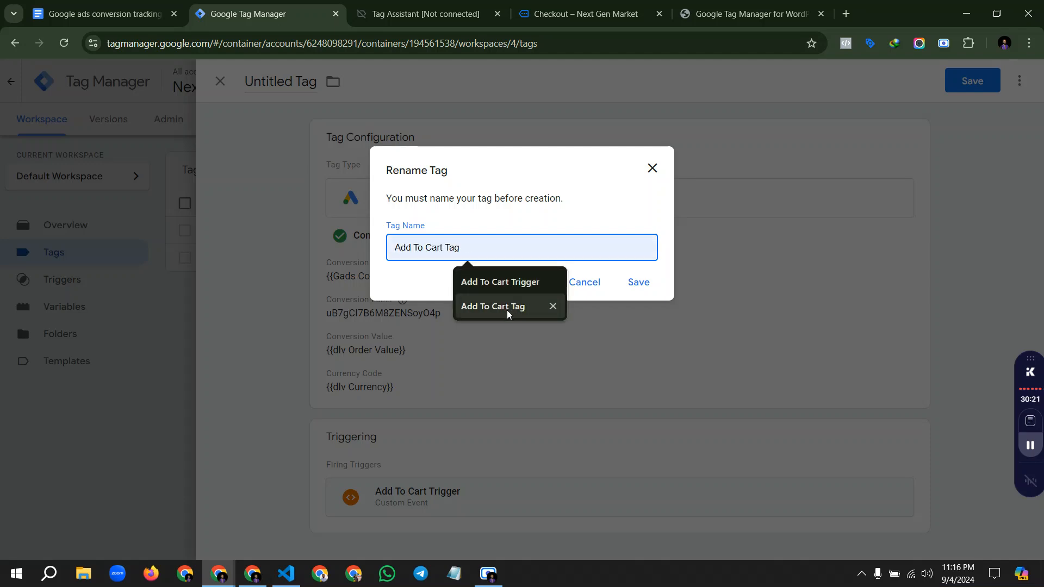
left_click(504, 308)
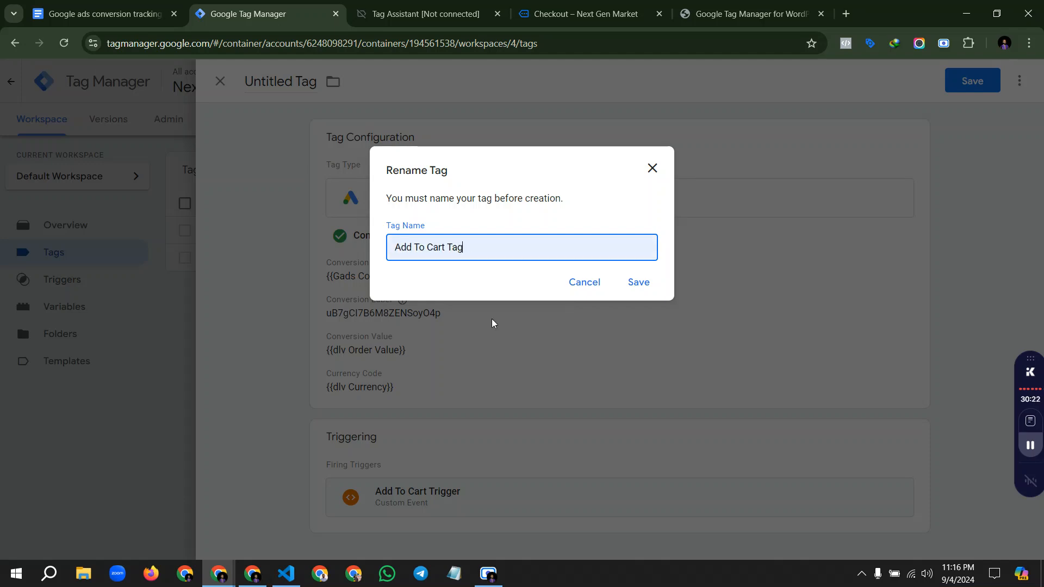
left_click(637, 284)
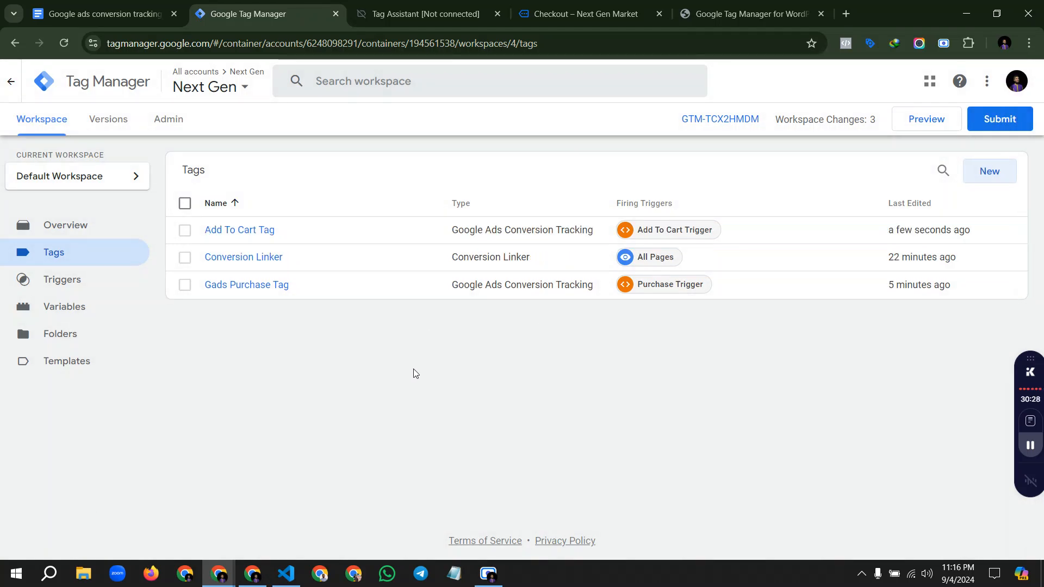
left_click(185, 11)
left_click(352, 370)
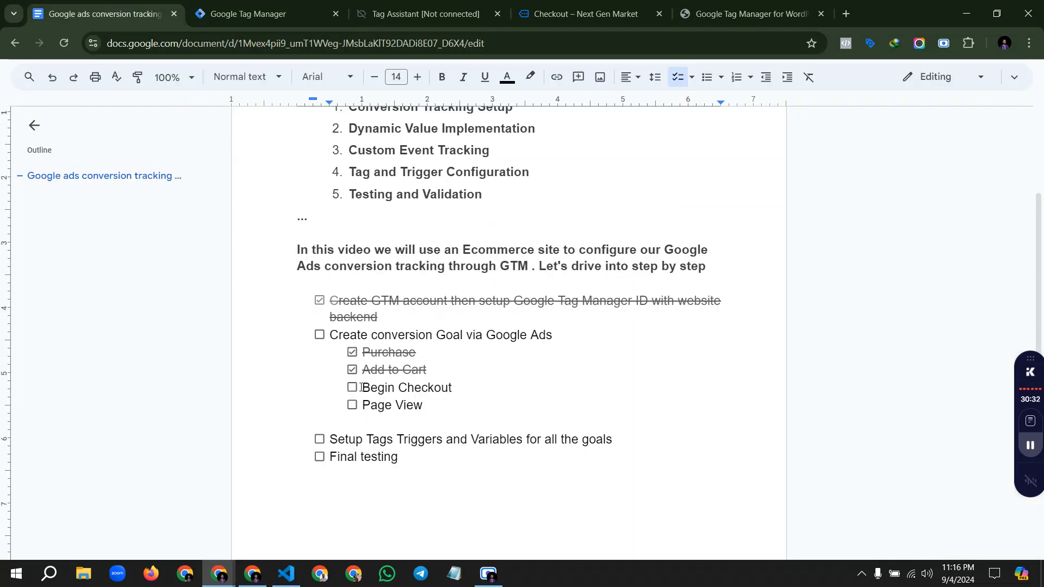
Step: Copy the Next Gen begin Checkout Users conversion label from Google Ads and return to Tag Manager
left_click(249, 577)
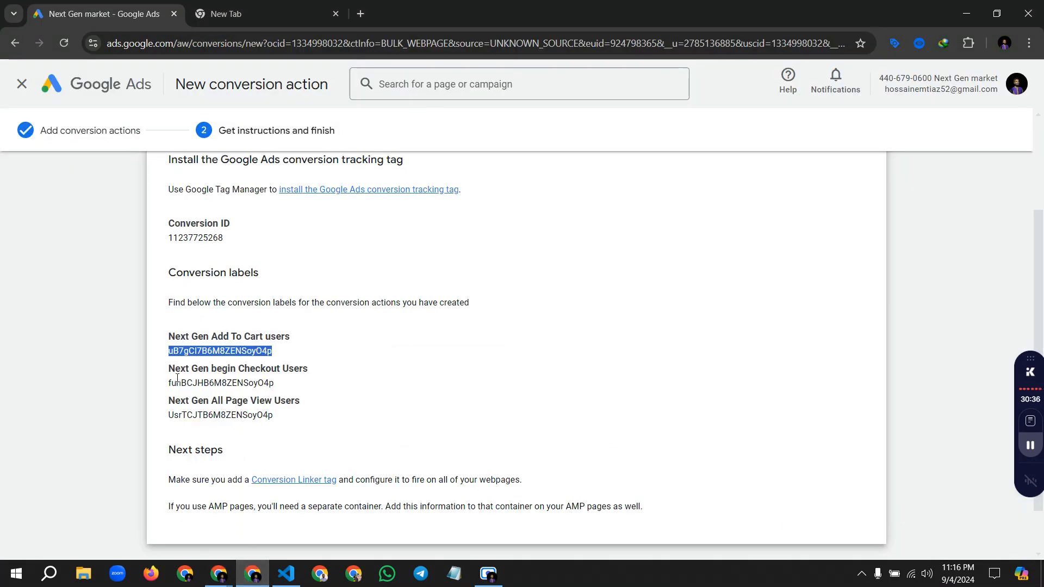
left_click_drag(168, 382, 268, 382)
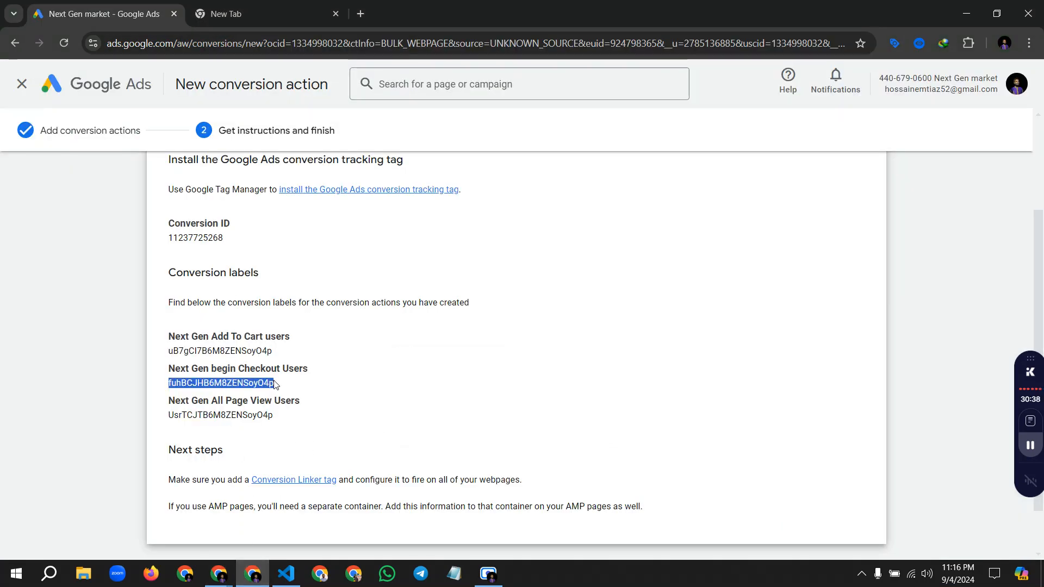
left_click(218, 574)
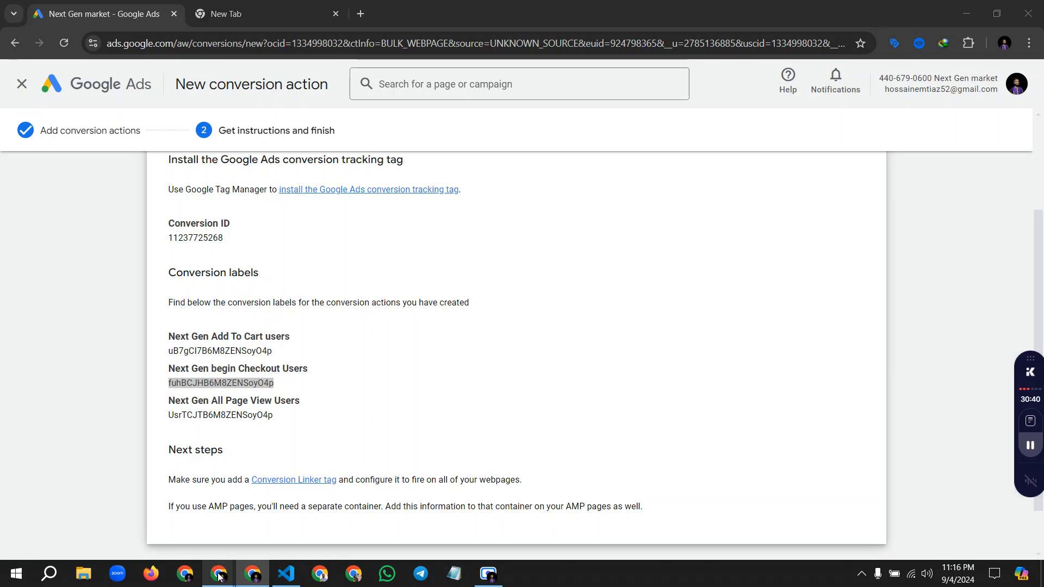
left_click(144, 511)
left_click(265, 14)
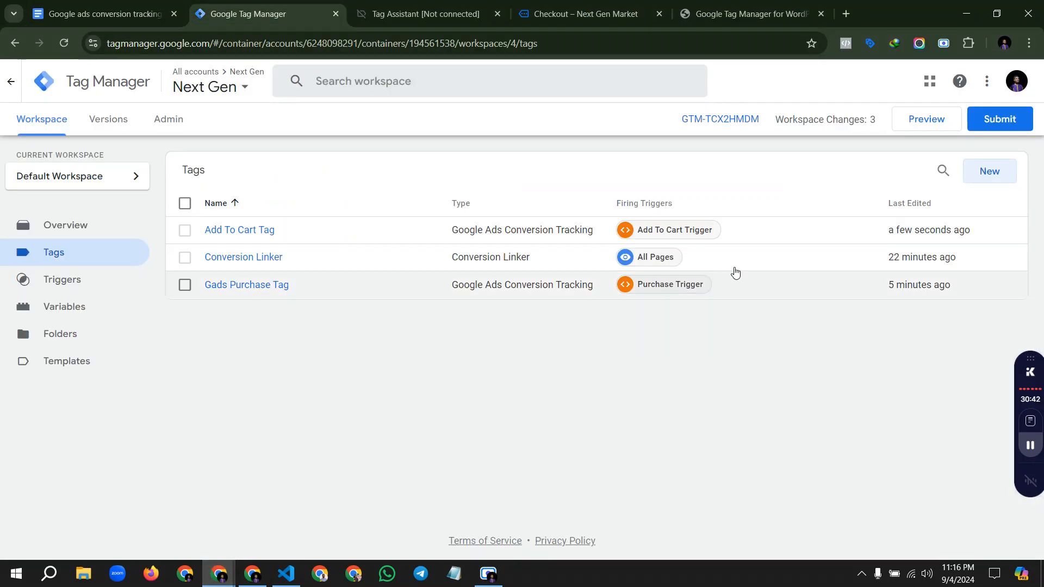
Step: Create a new Google Ads Conversion Tracking tag with its Conversion ID set to the Gads Conversion ID variable
left_click(984, 177)
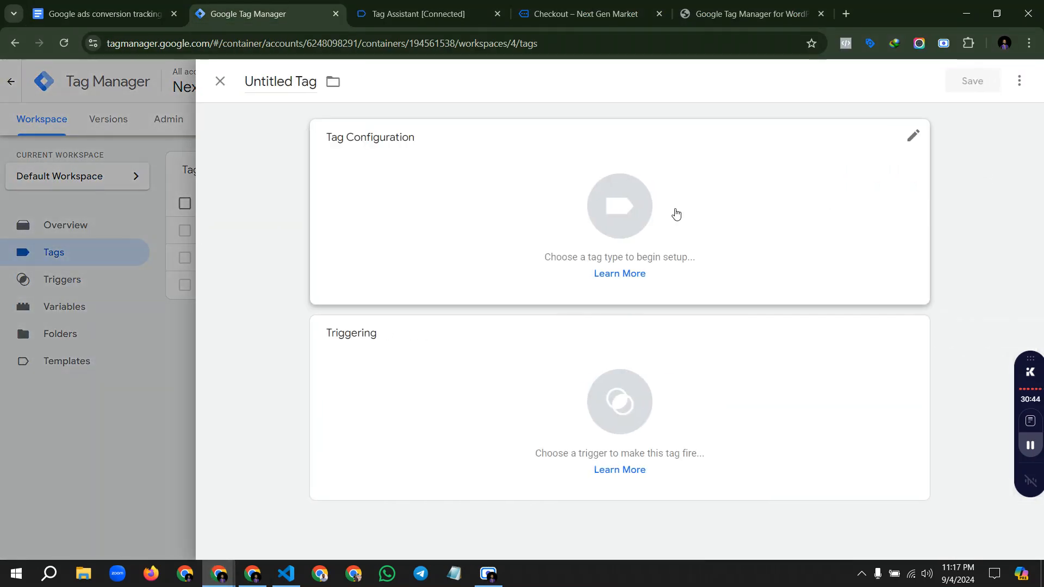
left_click(834, 257)
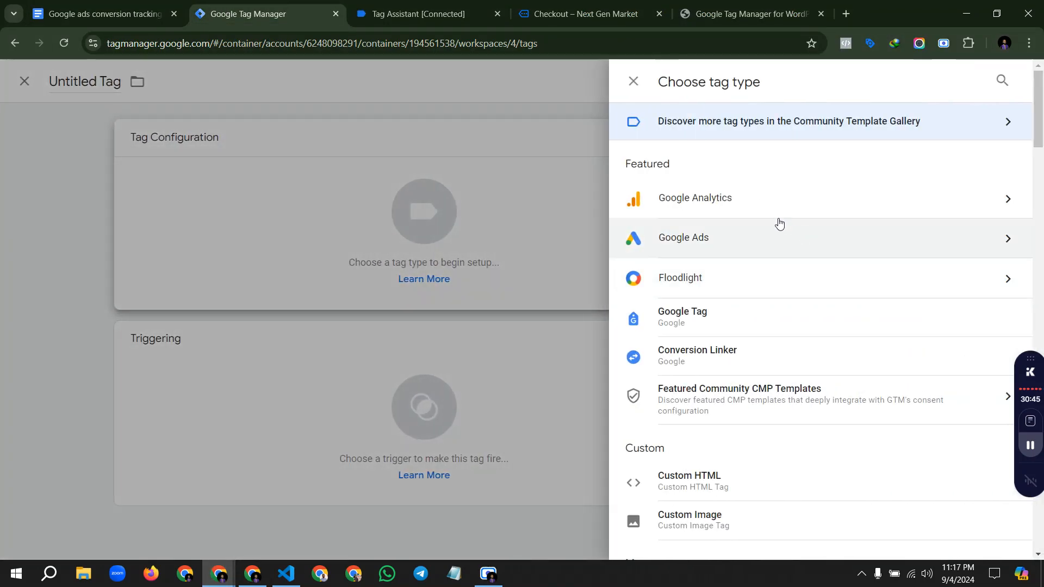
left_click(713, 238)
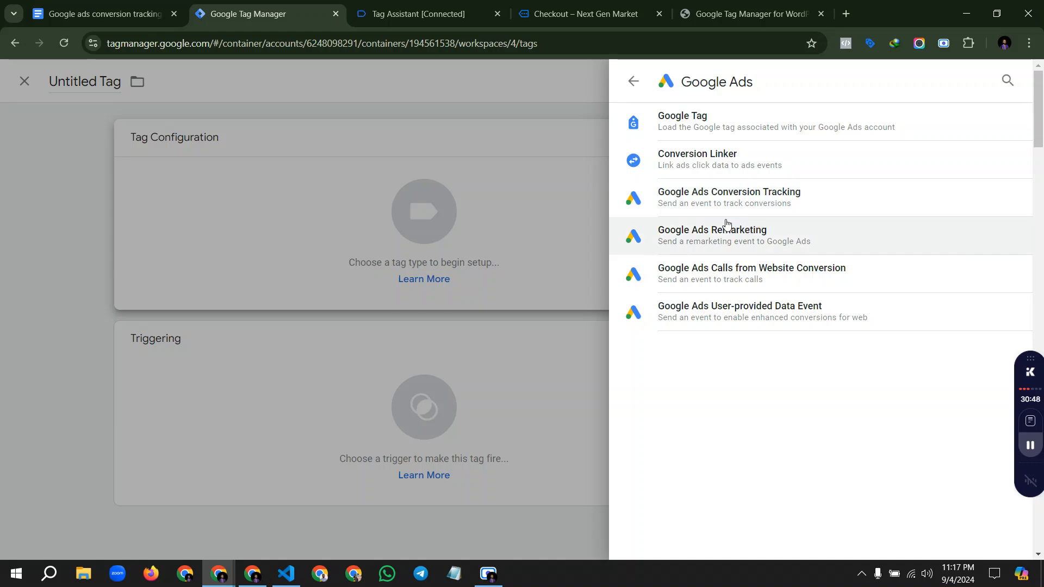
left_click(744, 203)
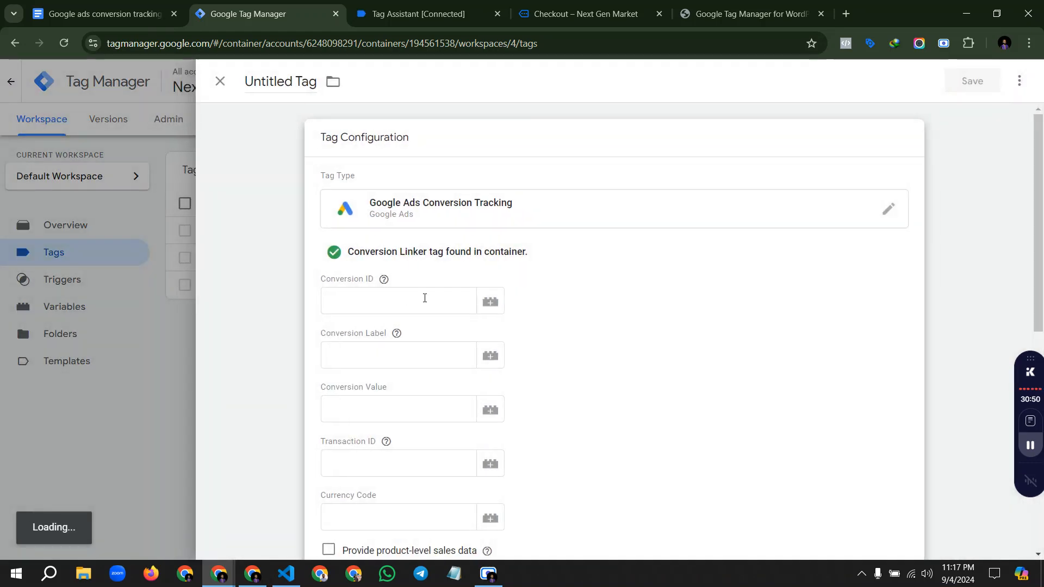
left_click(491, 288)
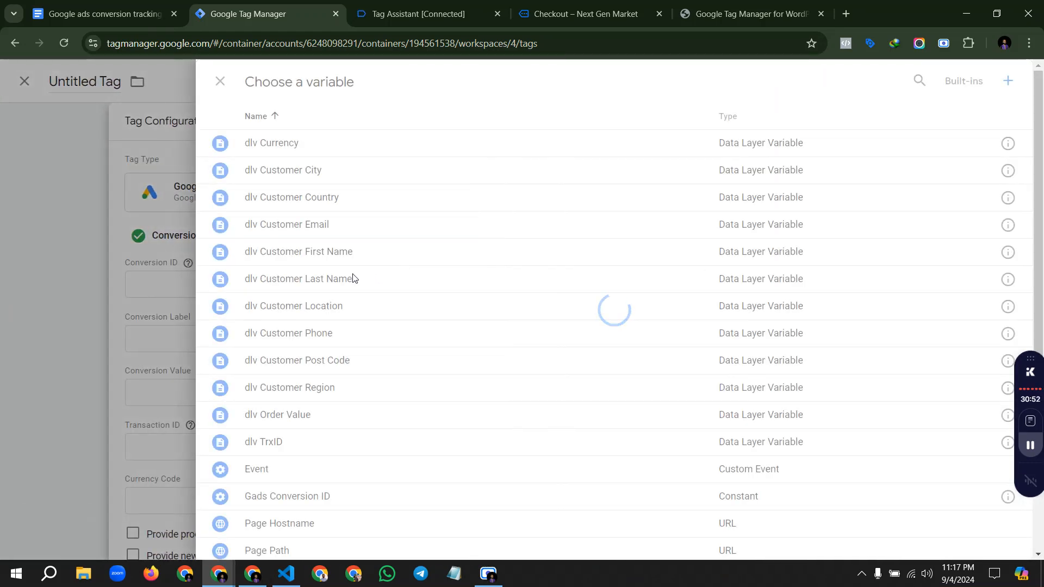
left_click(339, 496)
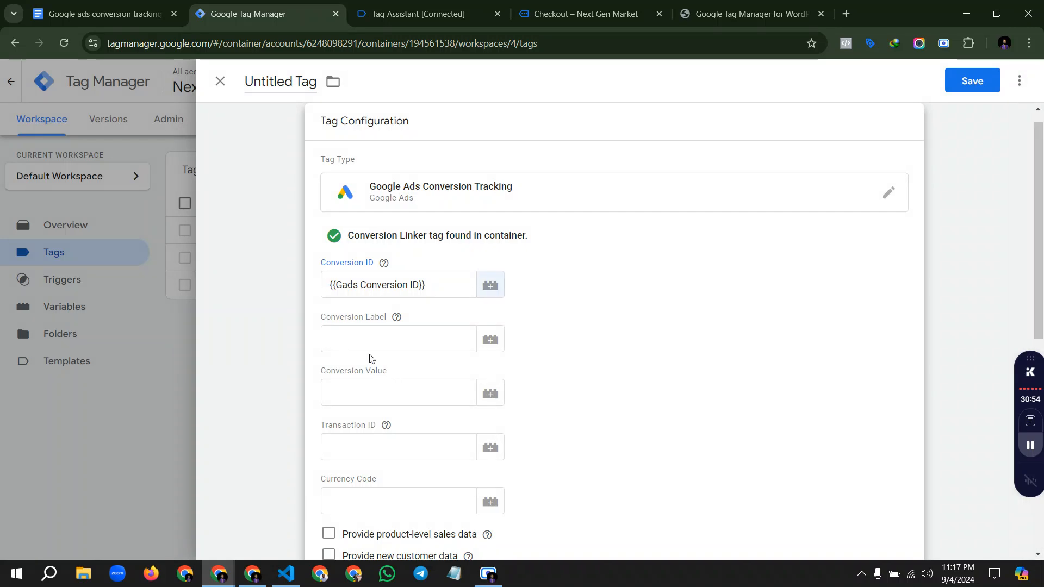
Step: Paste the copied begin checkout label as the tag's Conversion Label and set its Conversion Value to the dlv Order Value variable
left_click(419, 343)
type("fuhBCJHB6M8ZENSoyO4p")
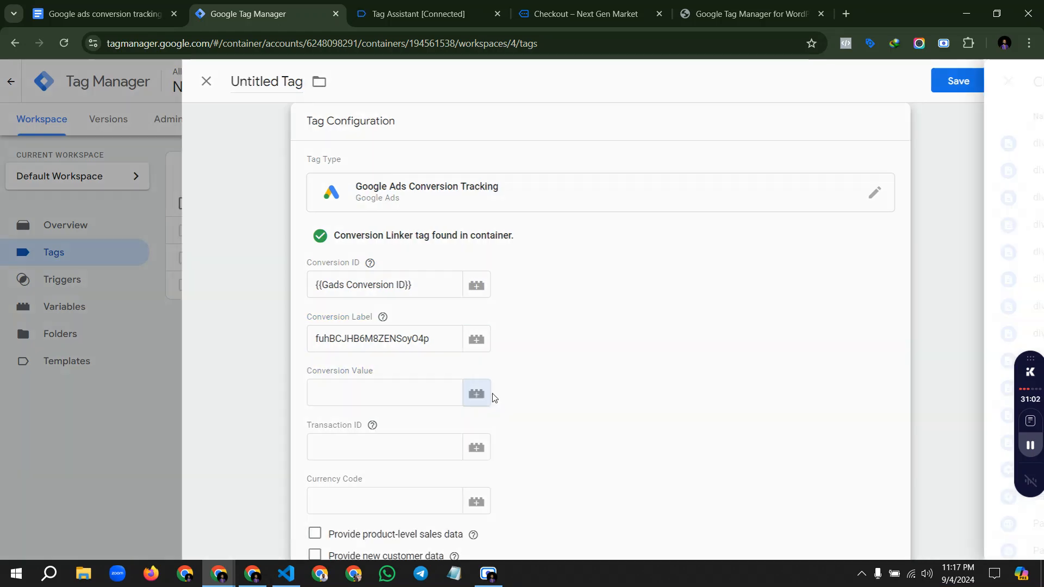
left_click(491, 396)
scroll(343, 473, "down", 3)
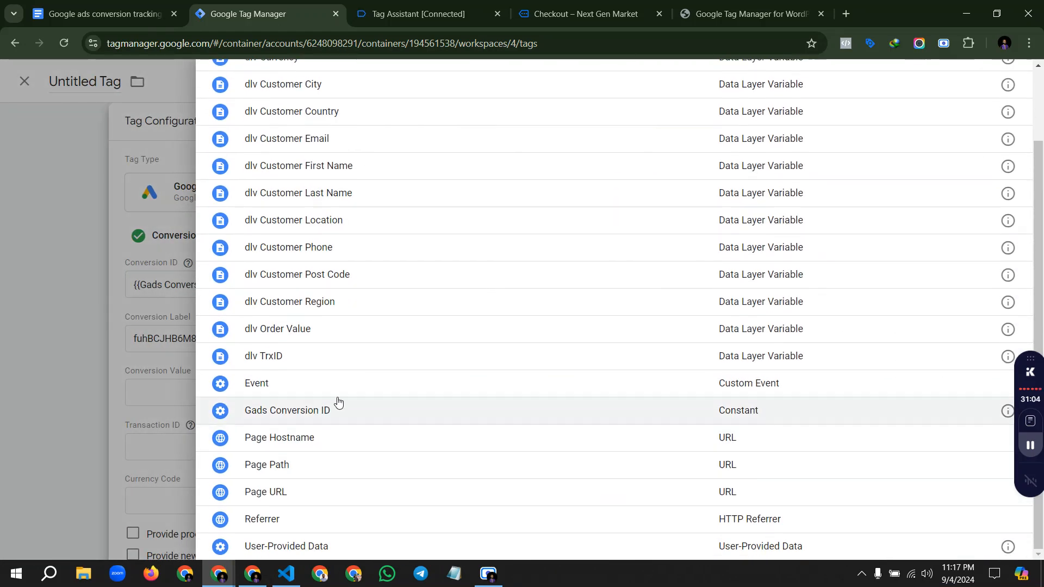
left_click(324, 331)
Step: Add a new Custom Event trigger to the tag with the event name begin_checkout, firing on all custom events
scroll(500, 413, "down", 3)
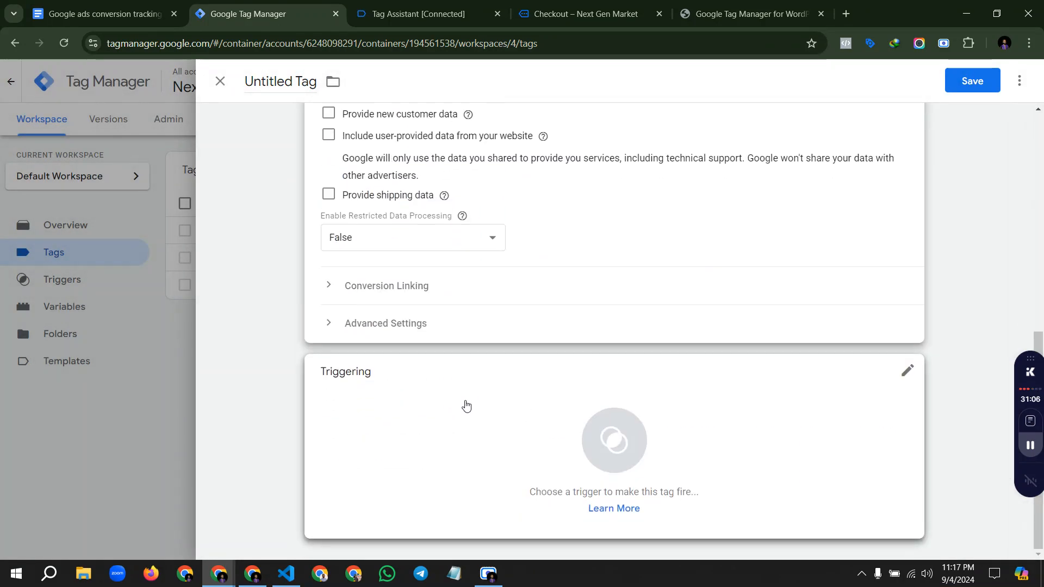
left_click(562, 397)
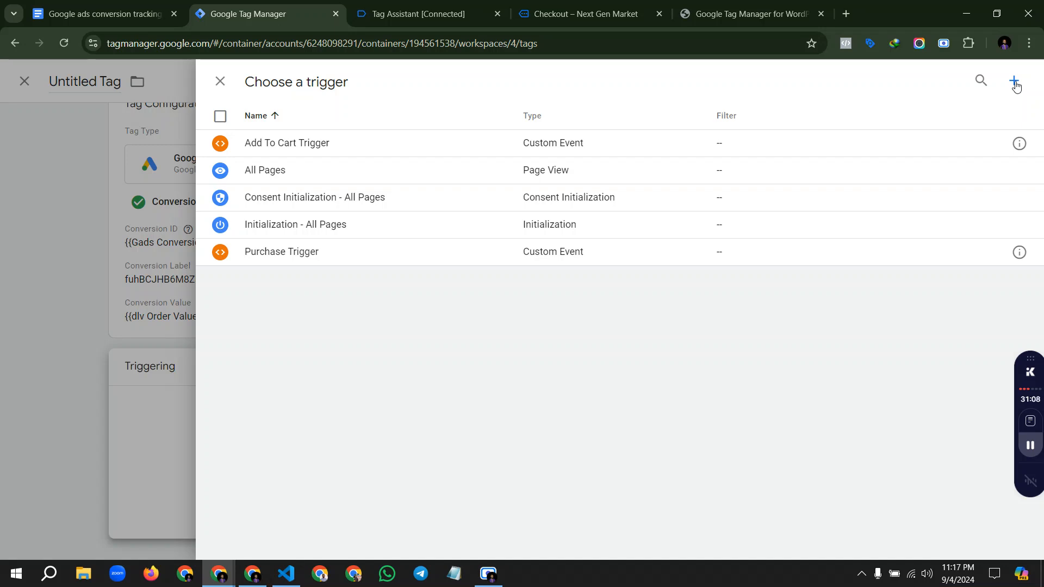
left_click(1014, 83)
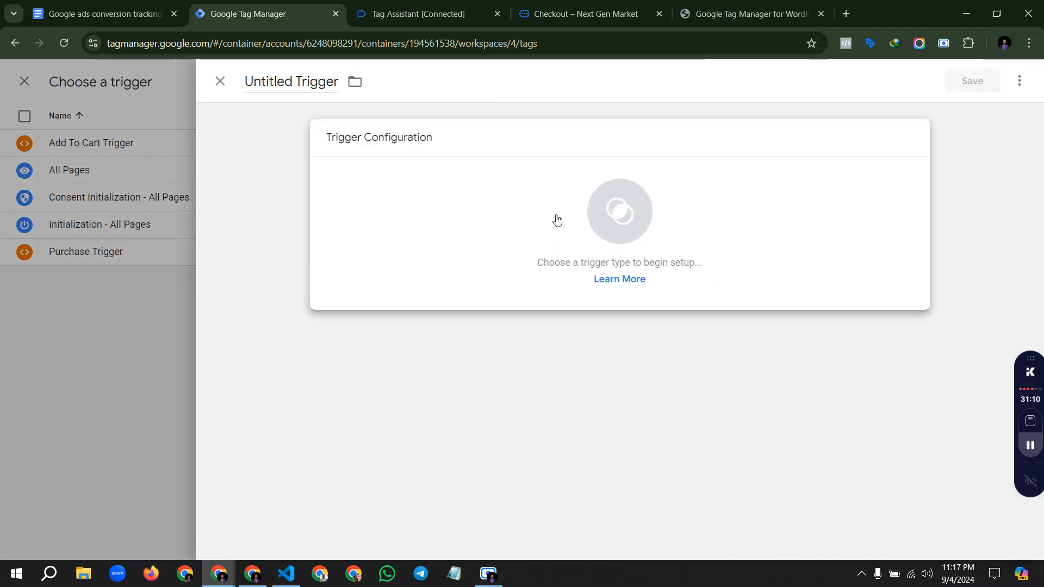
left_click(556, 219)
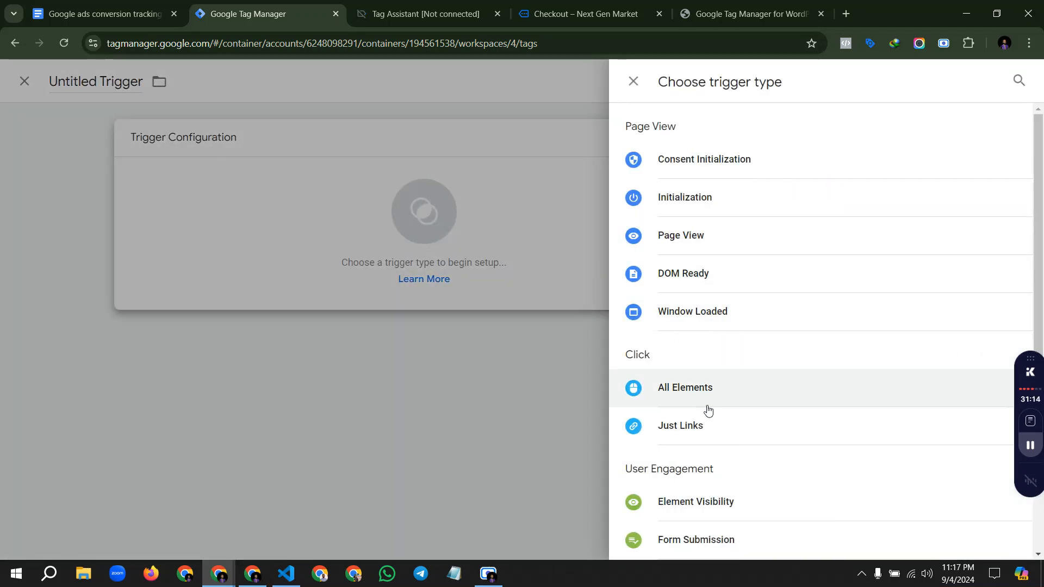
scroll(705, 410, "down", 4)
left_click(706, 483)
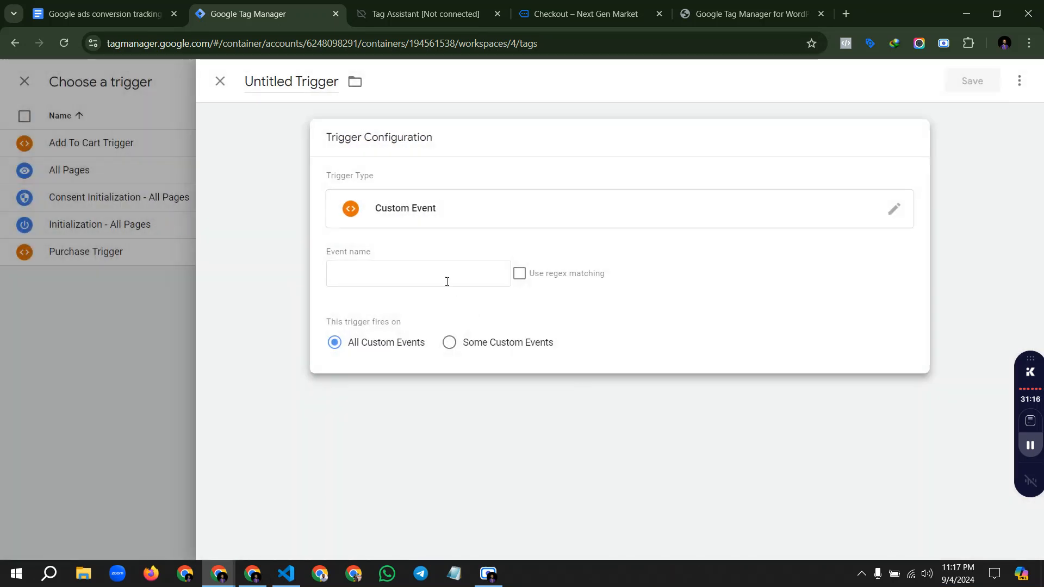
left_click(435, 270)
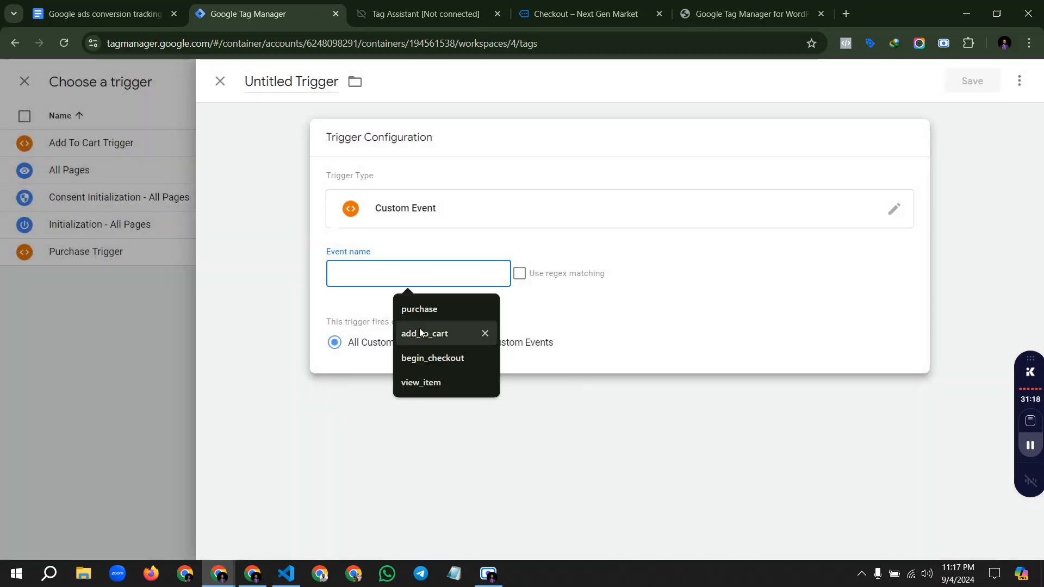
left_click(433, 360)
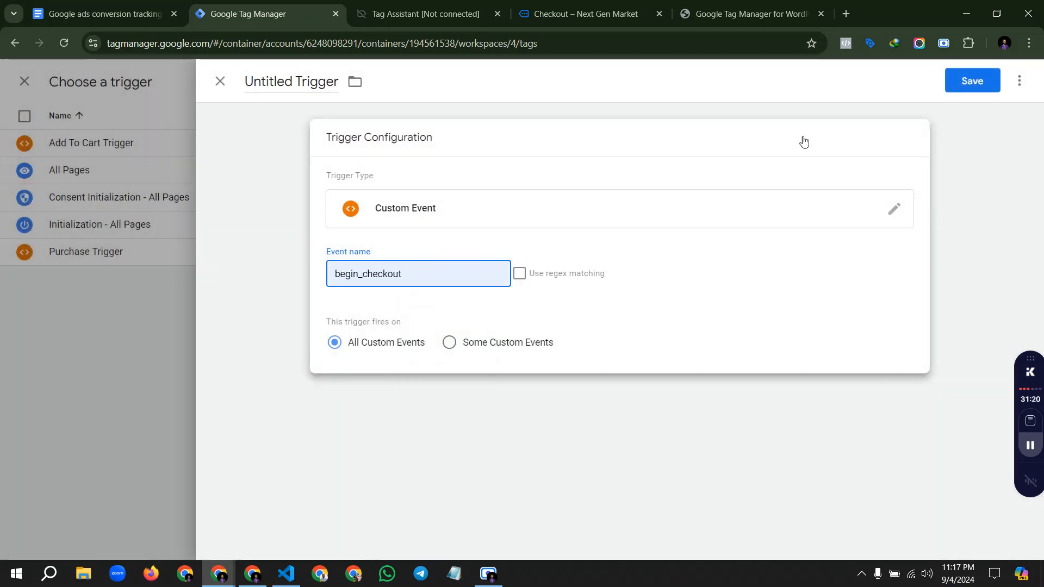
Step: Save the begin_checkout trigger under the name "Begin Checkout Trigger"
left_click(950, 88)
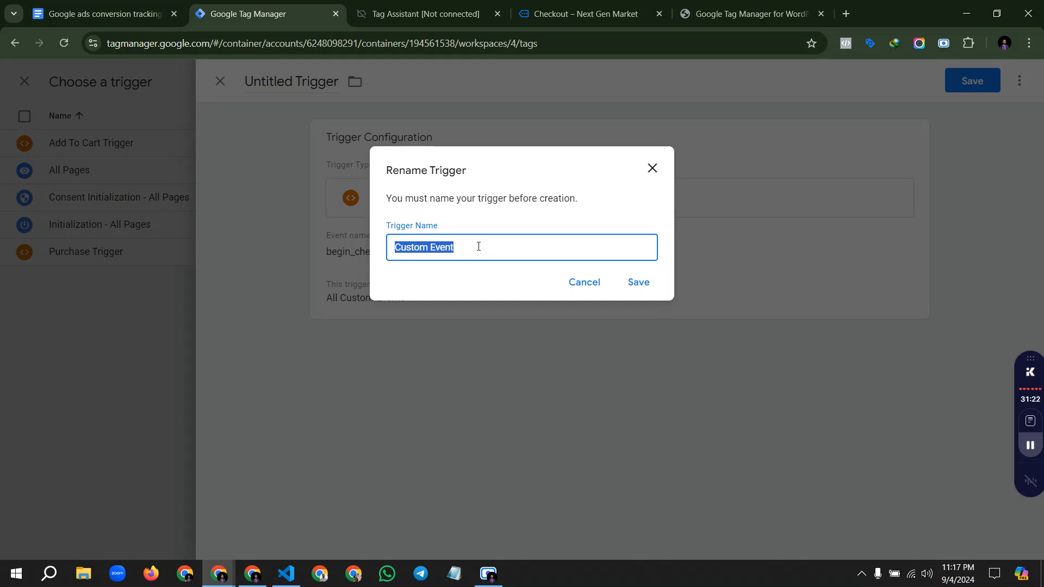
type("Begin Checkout")
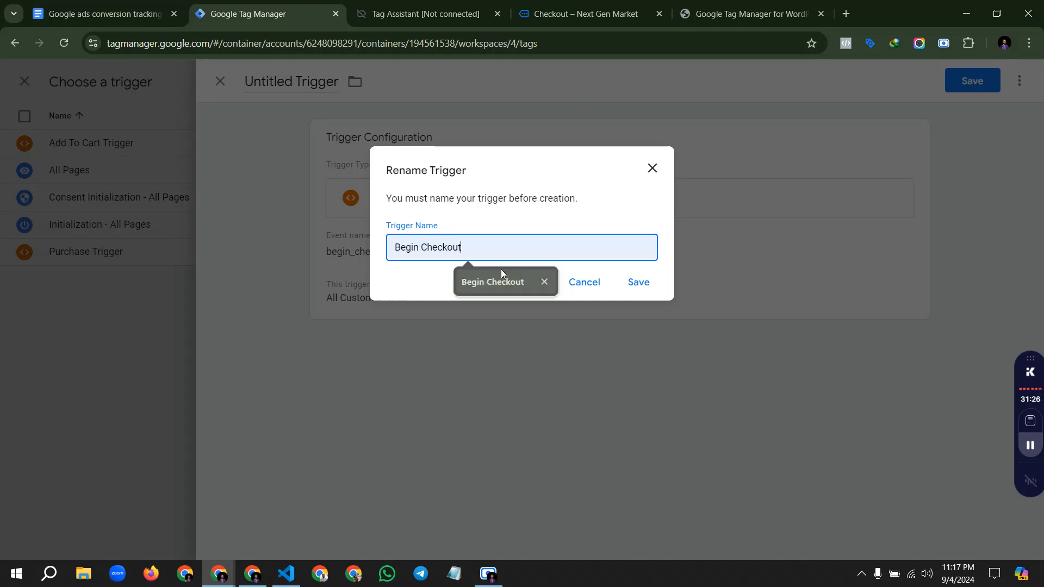
left_click(501, 271)
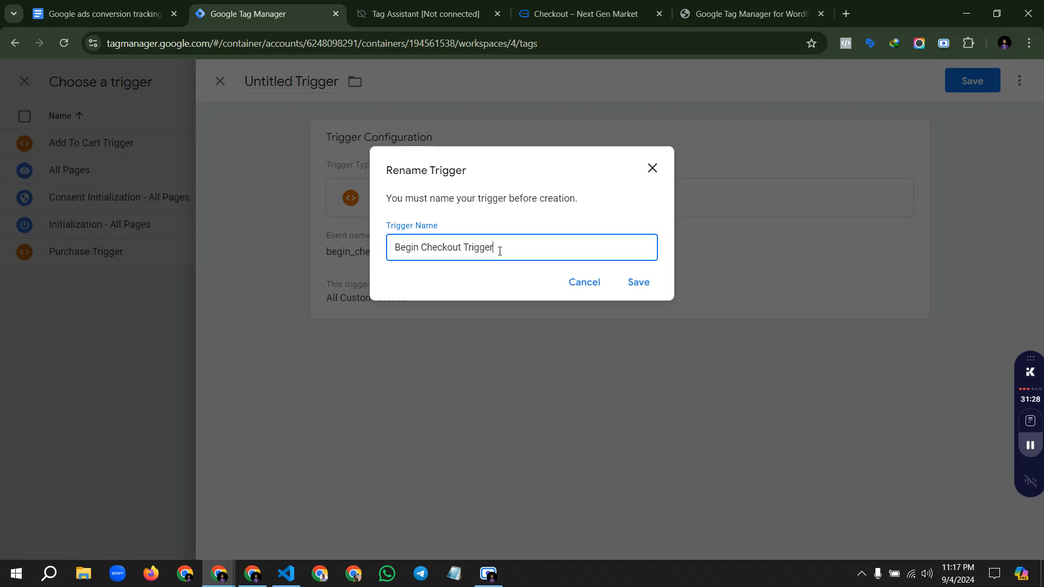
left_click(636, 283)
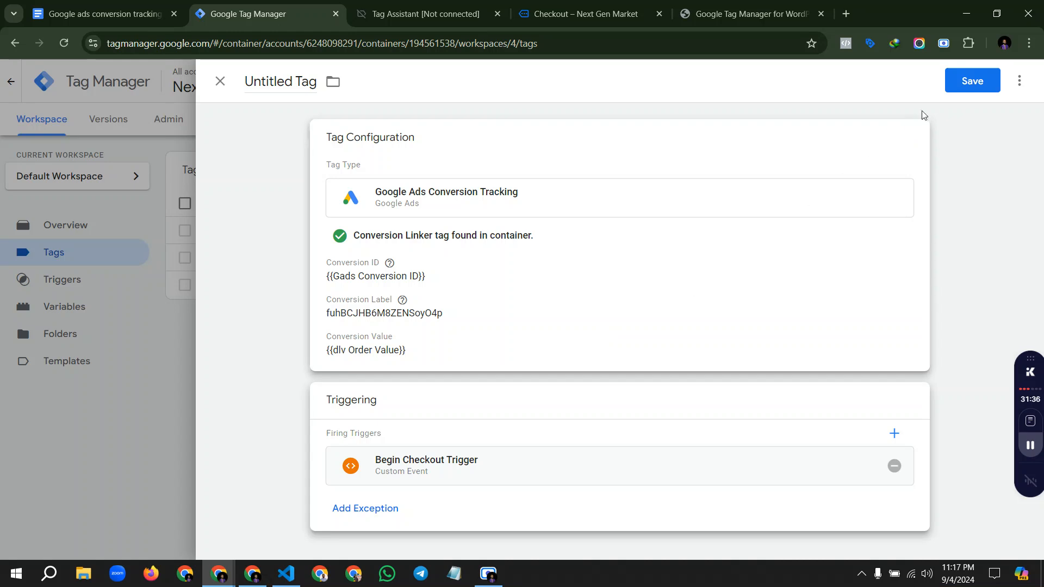
Step: Save the tag under the name "Begin Checkout Tag" and tick off Begin Checkout in the Google Docs checklist
left_click(964, 82)
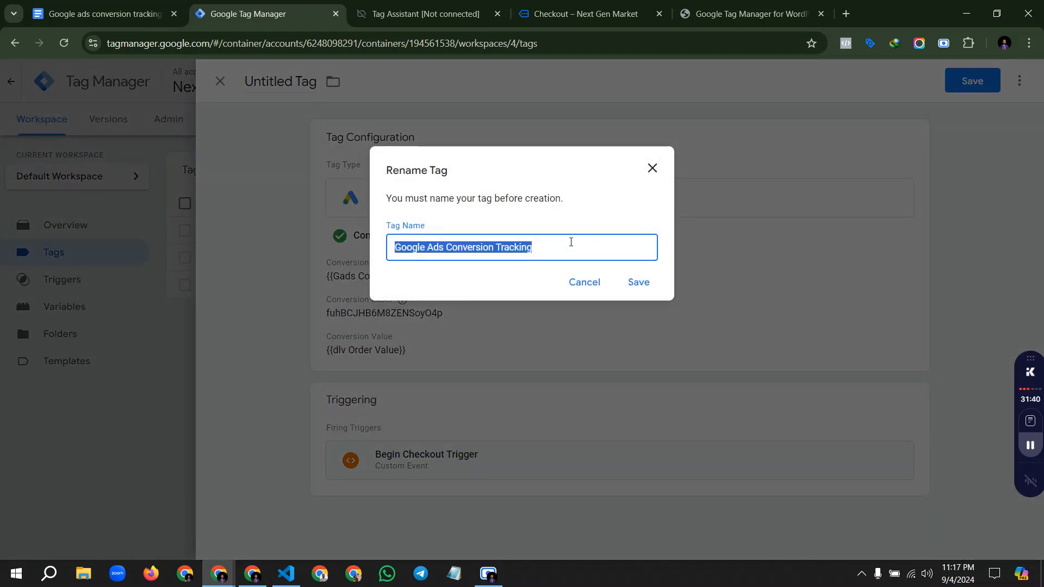
type("Begin Checkout")
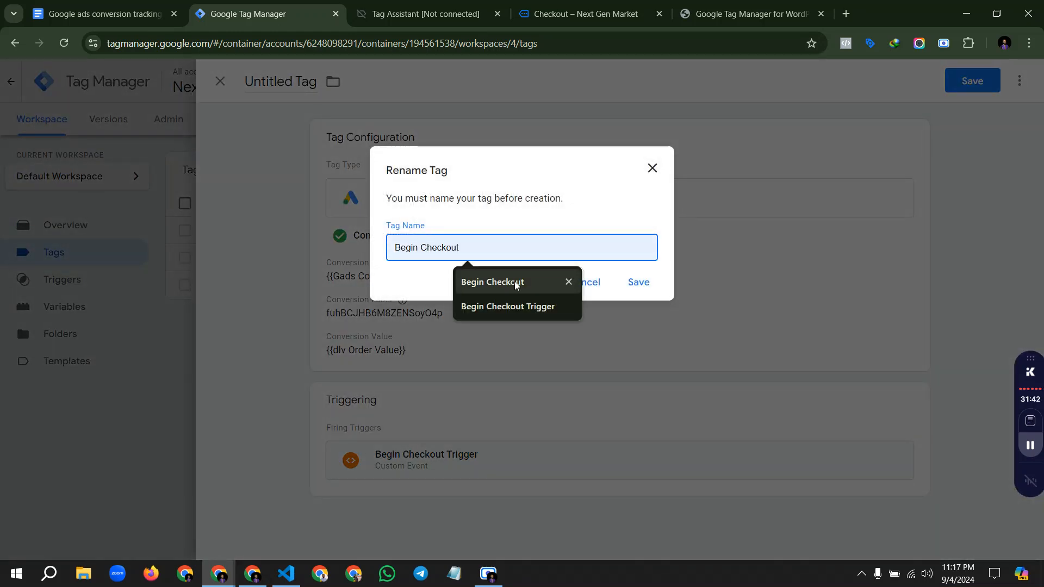
left_click(514, 282)
type("Tag")
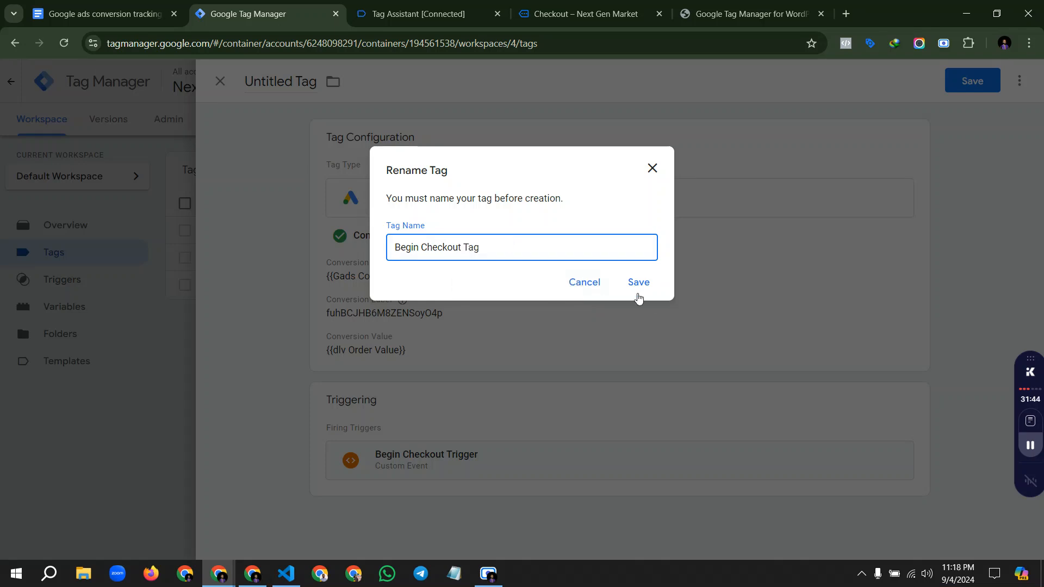
left_click(640, 284)
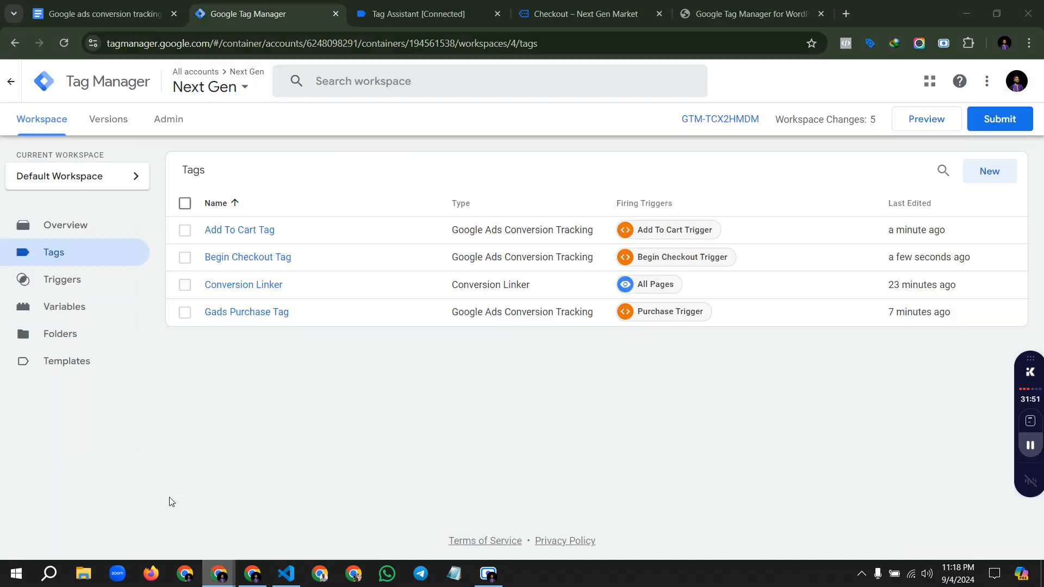
left_click(108, 13)
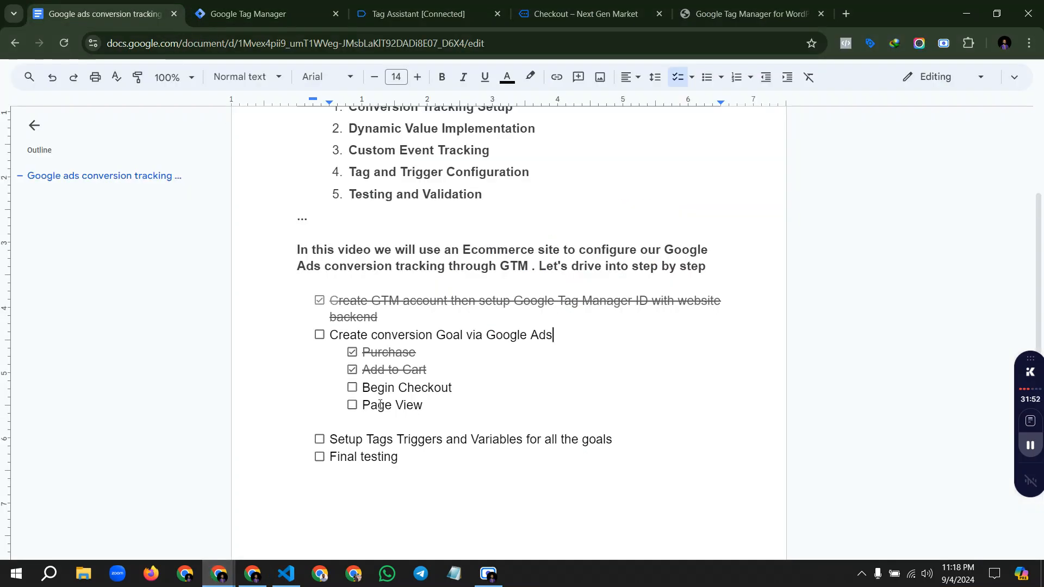
left_click(352, 387)
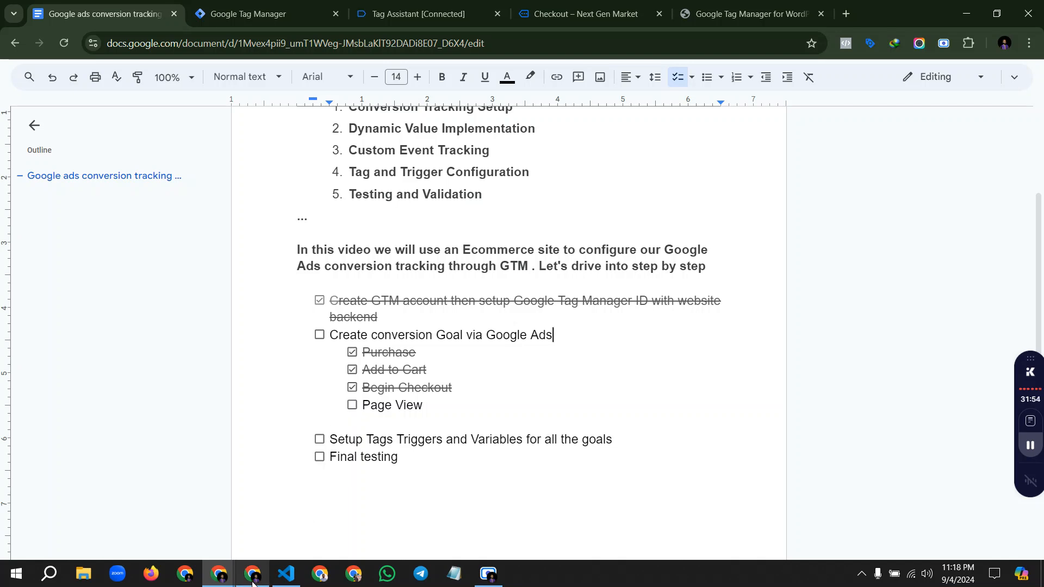
Step: Copy the conversion label of Next Gen All Page View Users from the Google Ads conversion instructions
left_click(252, 577)
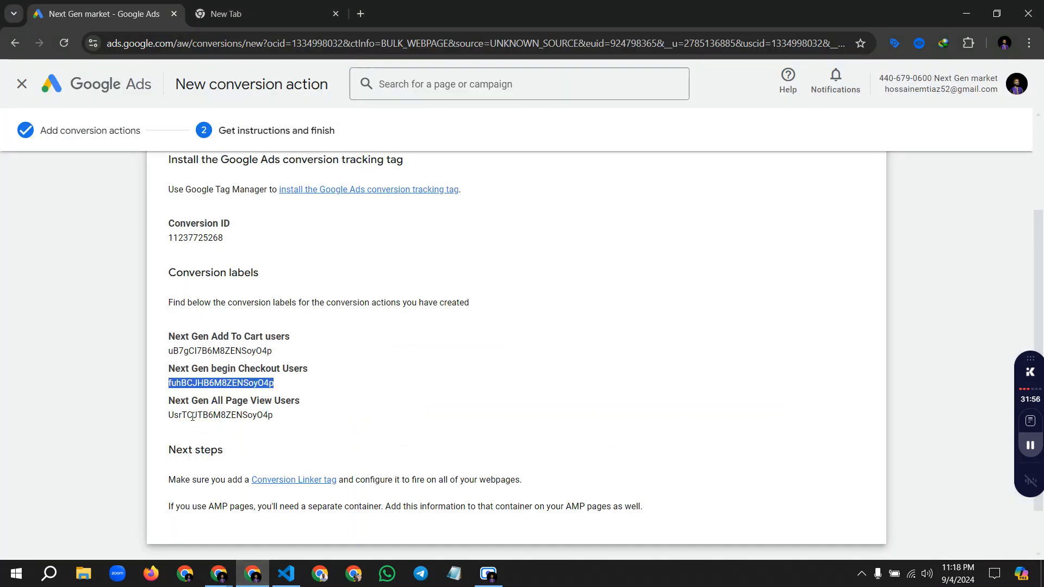
left_click_drag(167, 415, 282, 420)
key("ctrl+c")
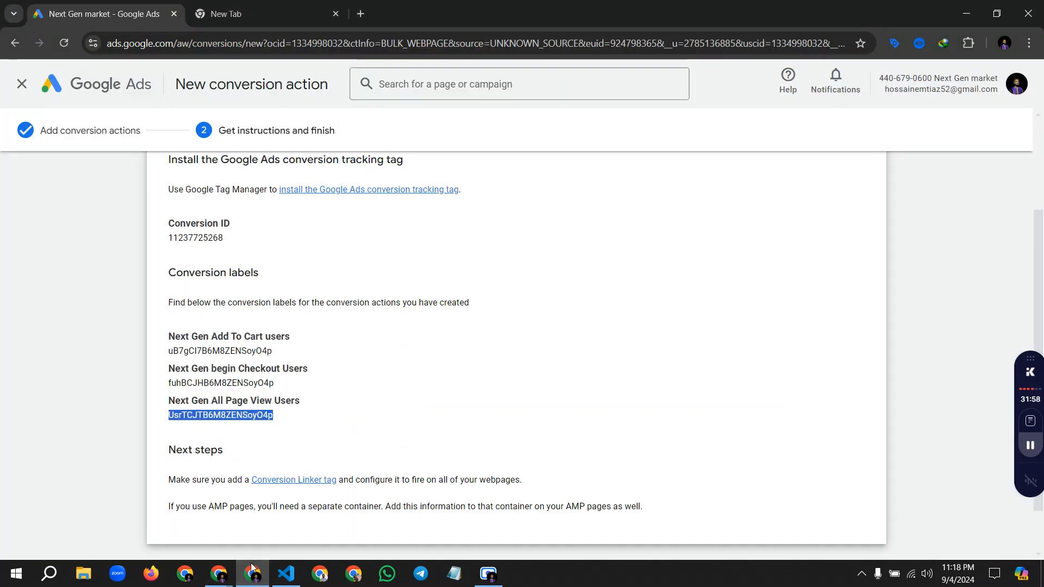
mouse_move(219, 574)
left_click(152, 505)
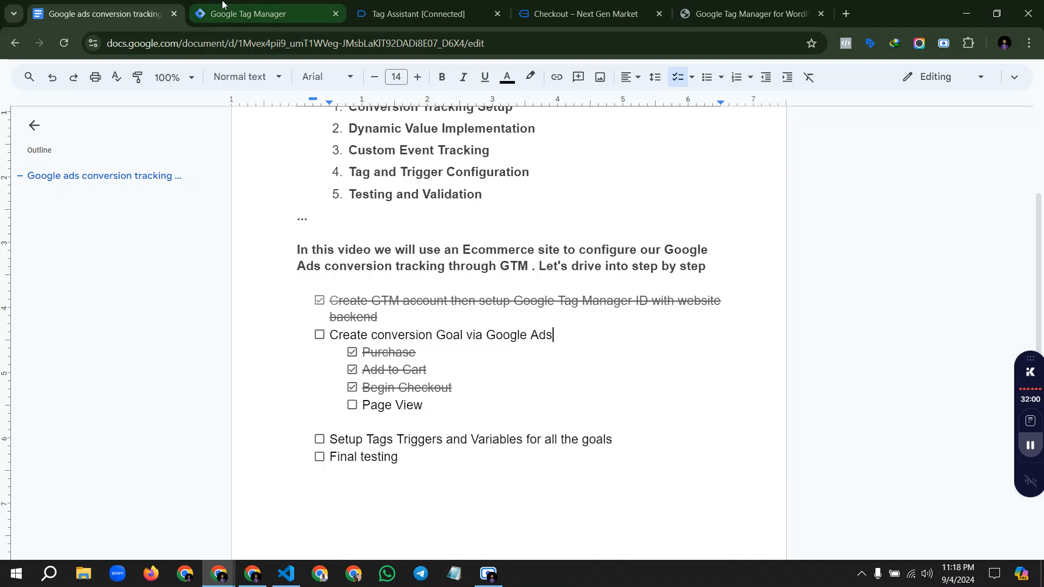
Step: Start a new tag in Google Tag Manager with the tag type Google Ads Conversion Tracking
left_click(223, 4)
left_click(989, 170)
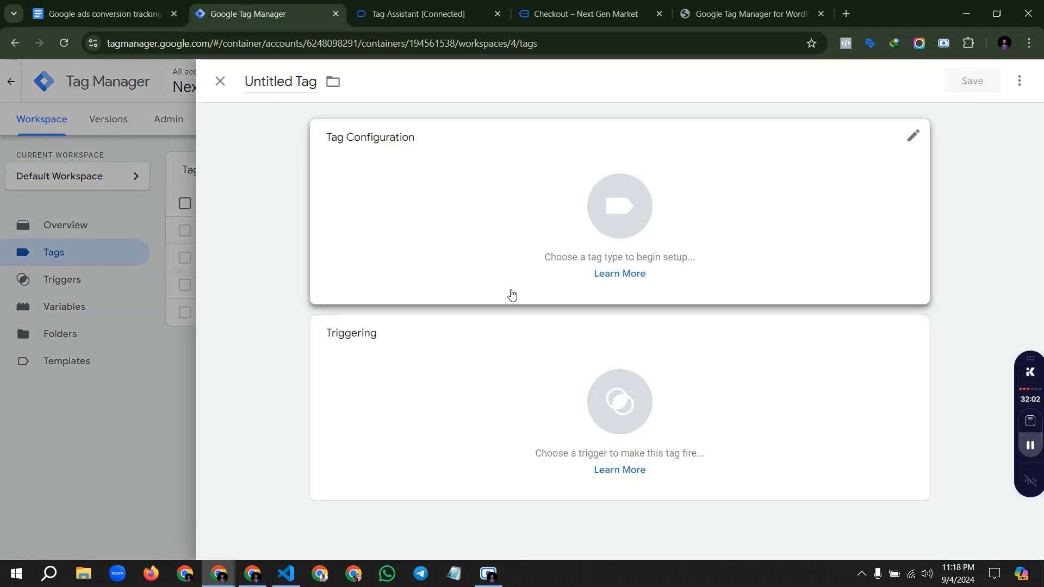
left_click(538, 223)
left_click(734, 236)
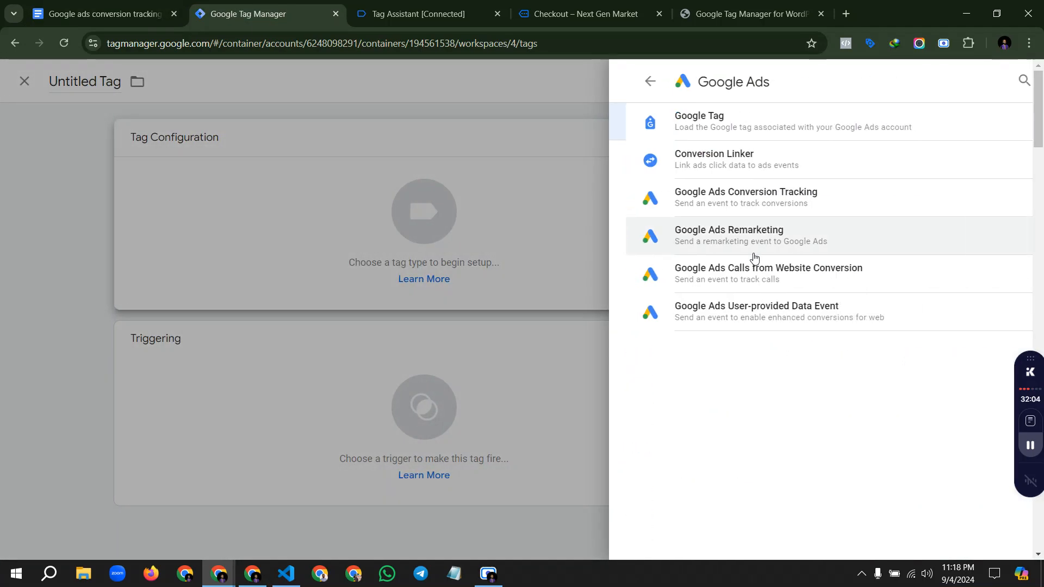
left_click(745, 194)
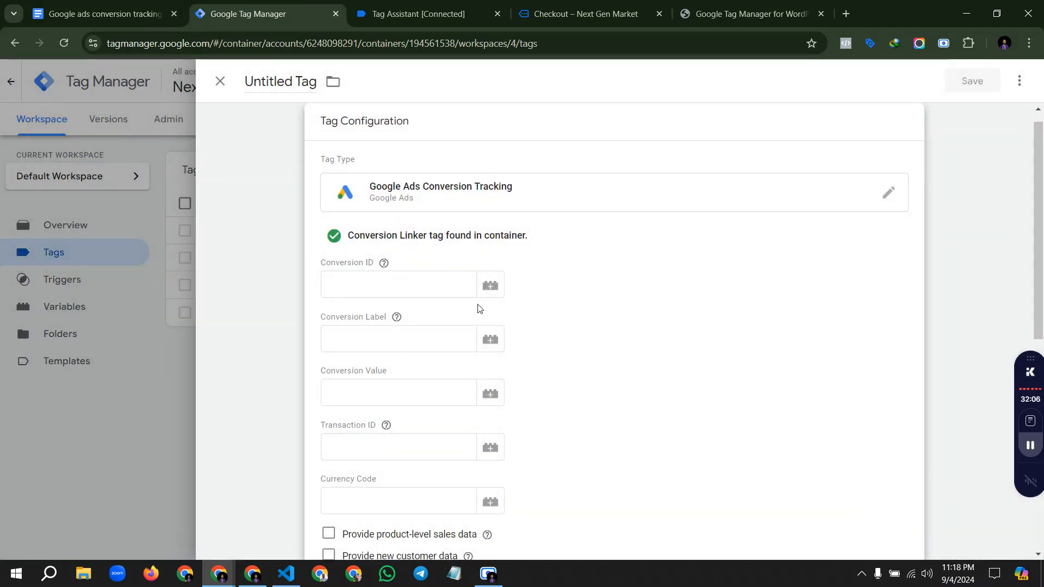
Step: Set the tag's Conversion ID to the Gads Conversion ID variable and paste the copied page view label as its Conversion Label
left_click(490, 285)
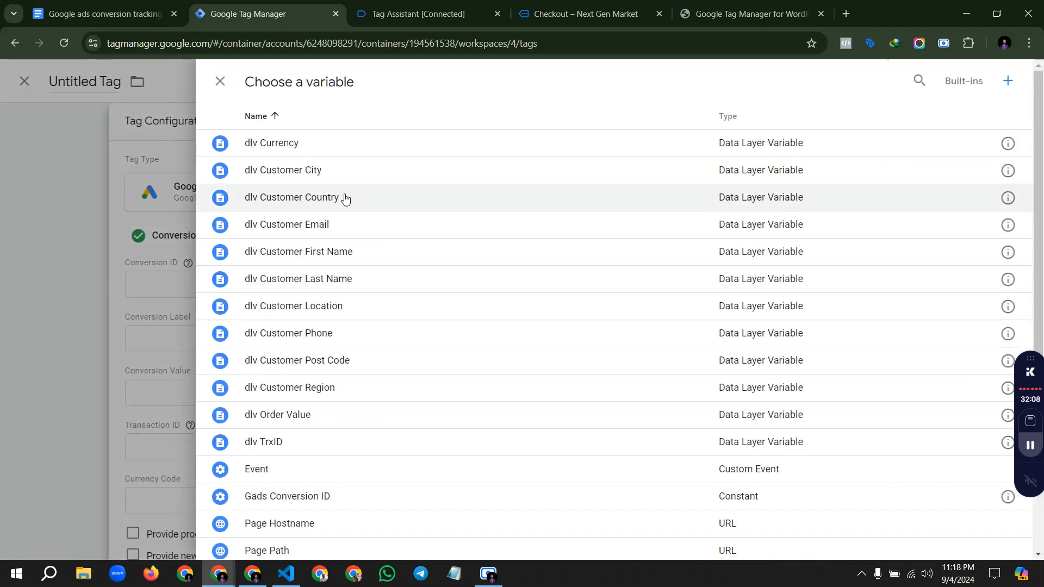
left_click(345, 496)
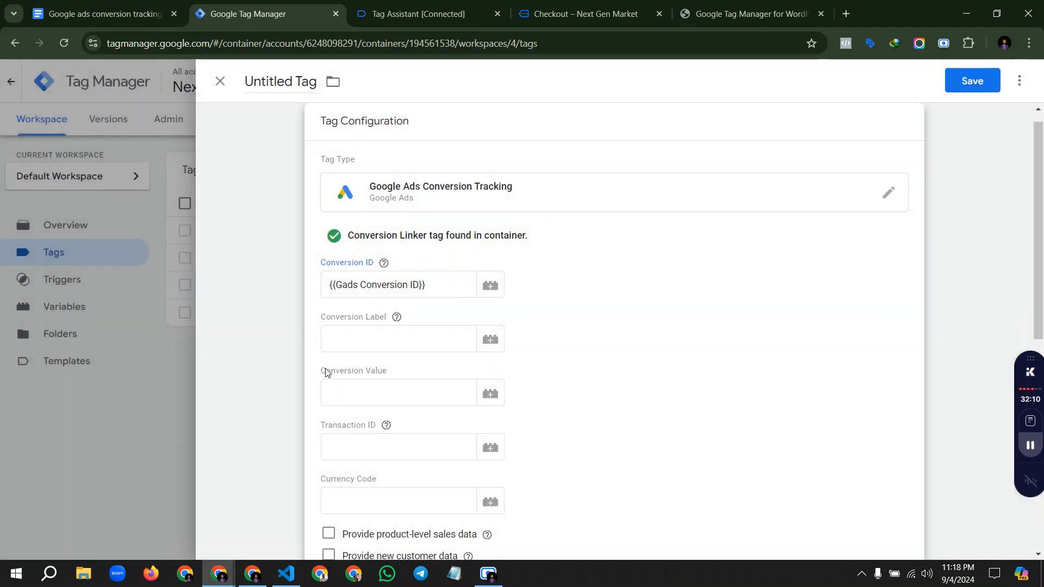
left_click(368, 330)
key("ctrl+v")
Step: Assign the All Pages page view trigger to the new tag
scroll(407, 345, "down", 2)
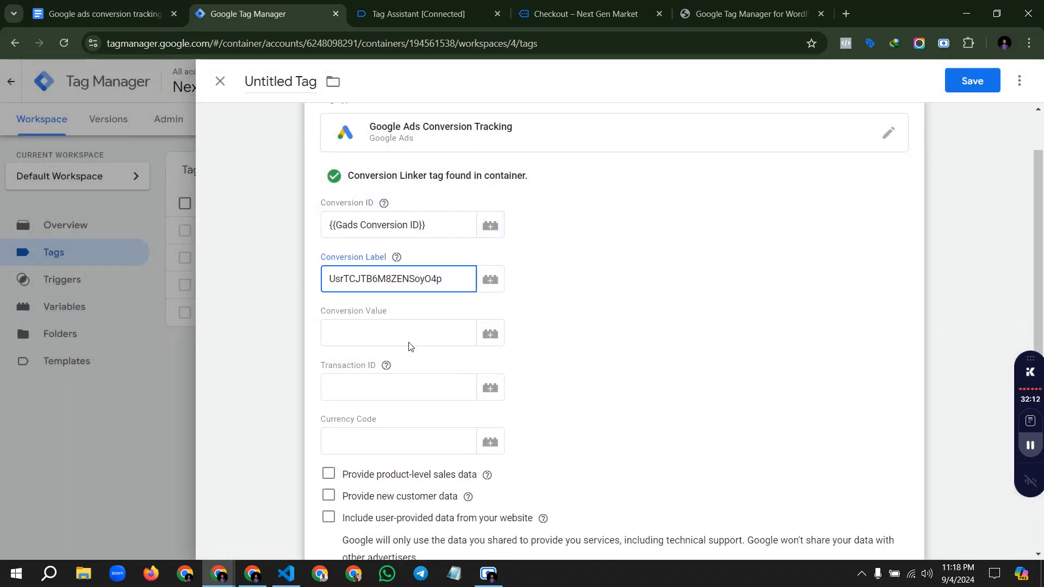
scroll(413, 381, "down", 3)
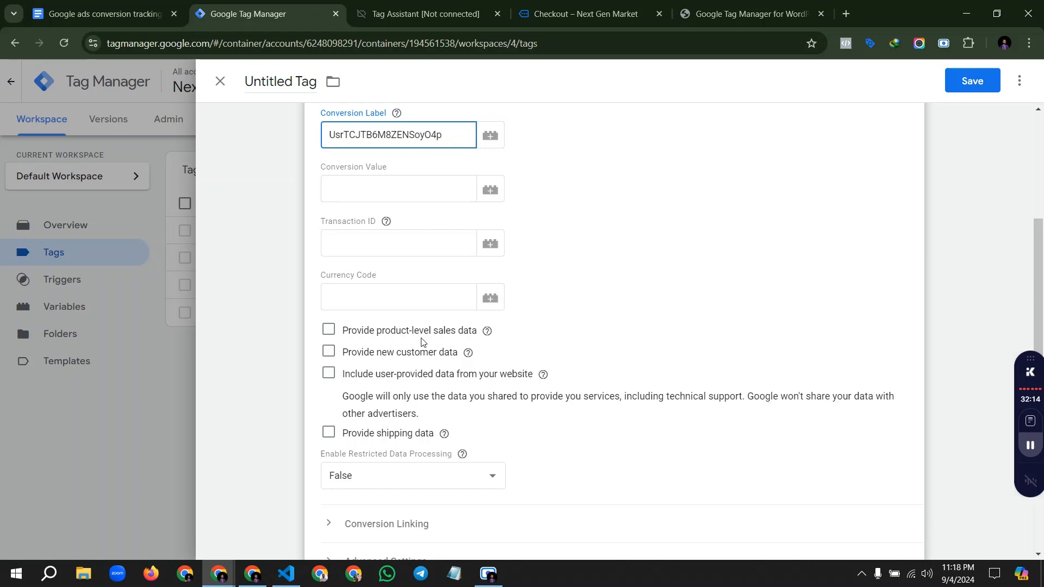
scroll(496, 314, "down", 5)
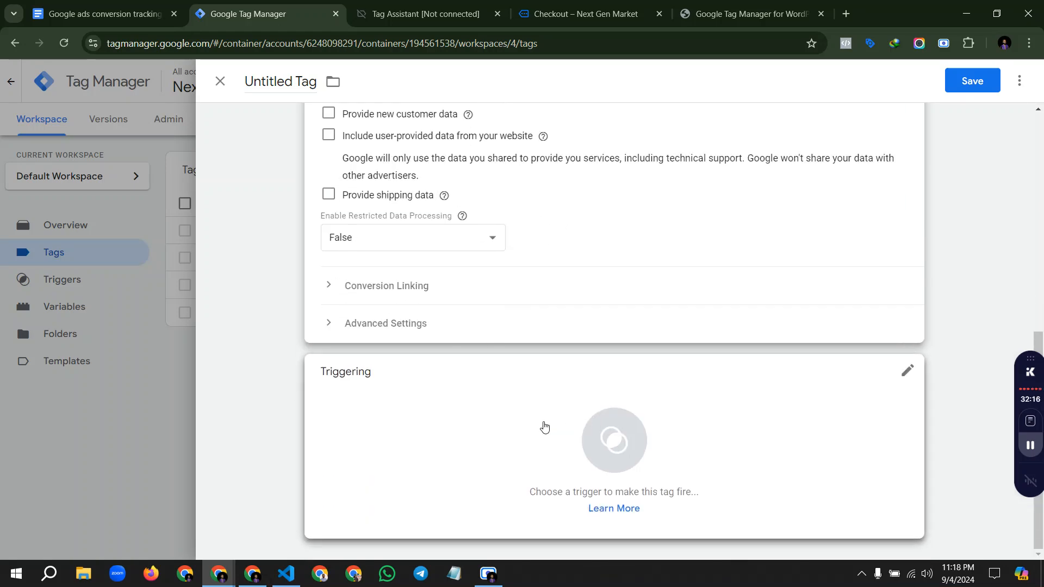
left_click(544, 427)
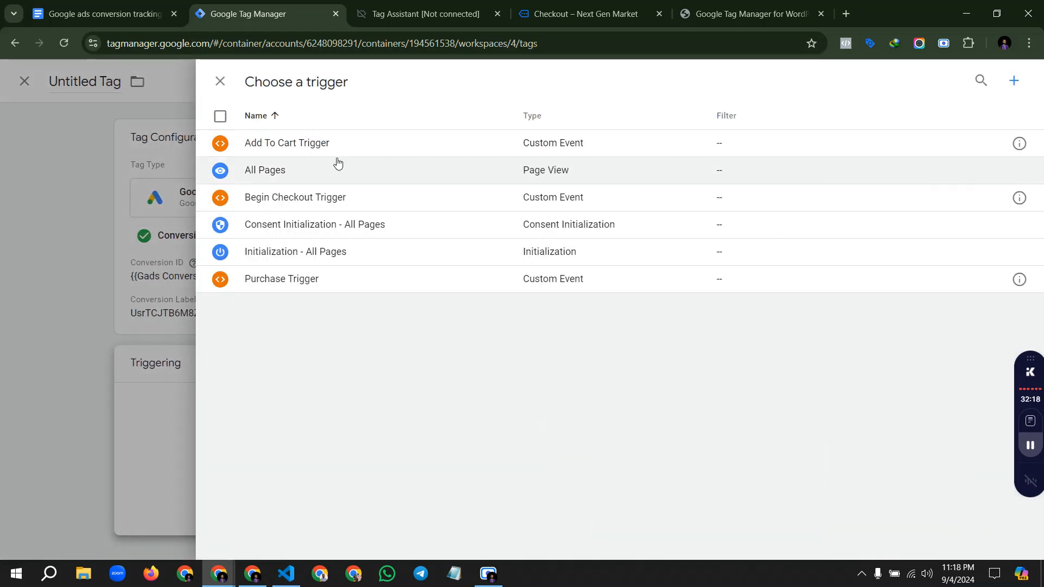
left_click(325, 173)
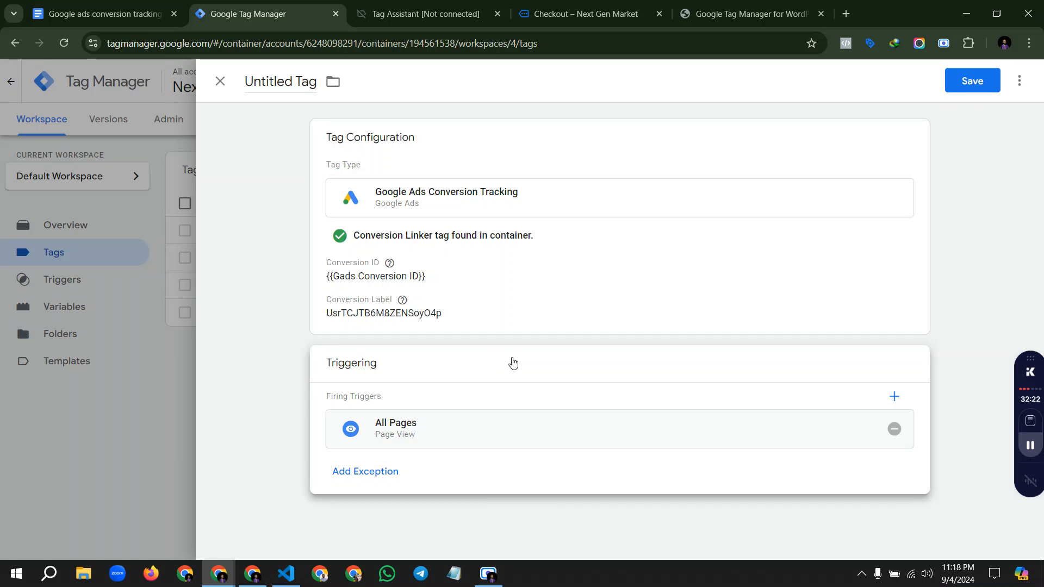
Step: Save the tag under the name "Gads View Items Tag"
left_click(971, 80)
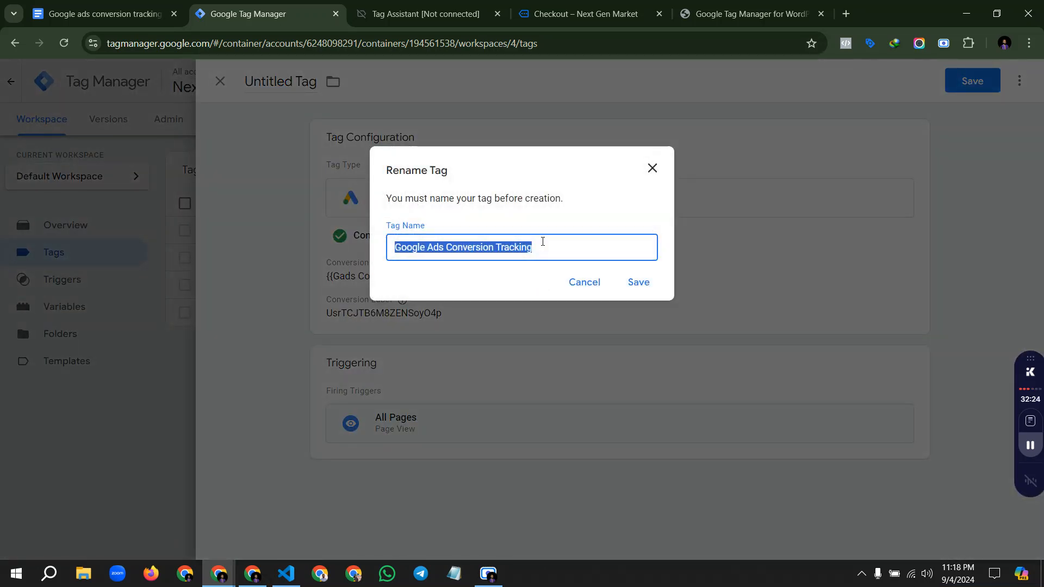
type("gAD")
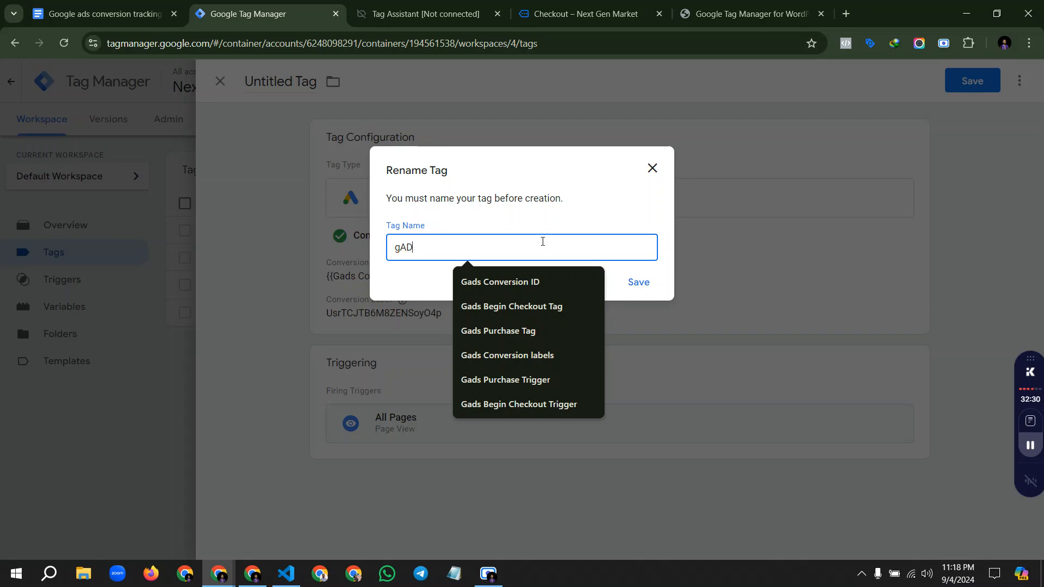
key("BackSpace")
key("BackSpace")
key("BackSpace")
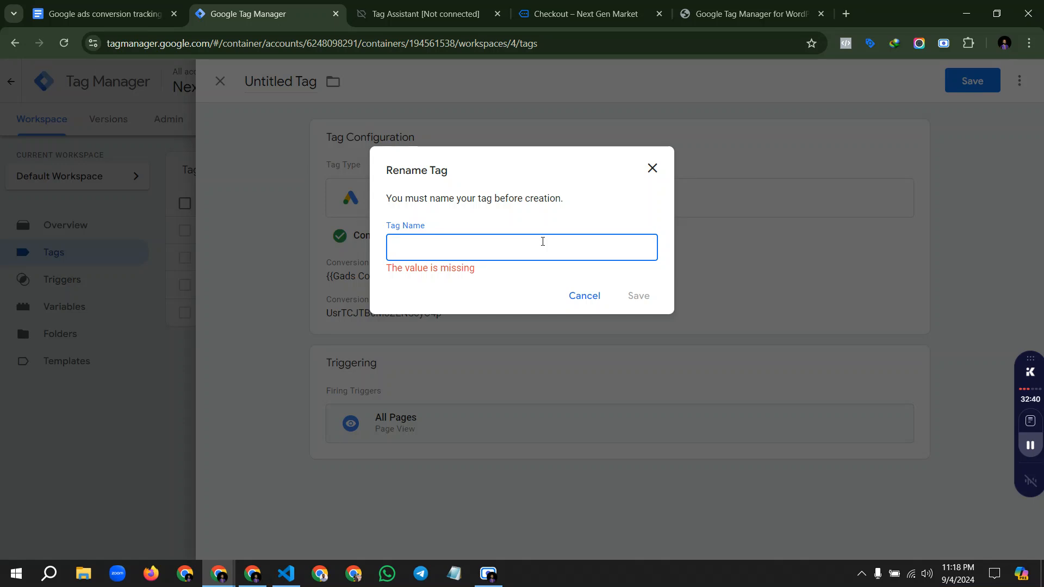
type("g")
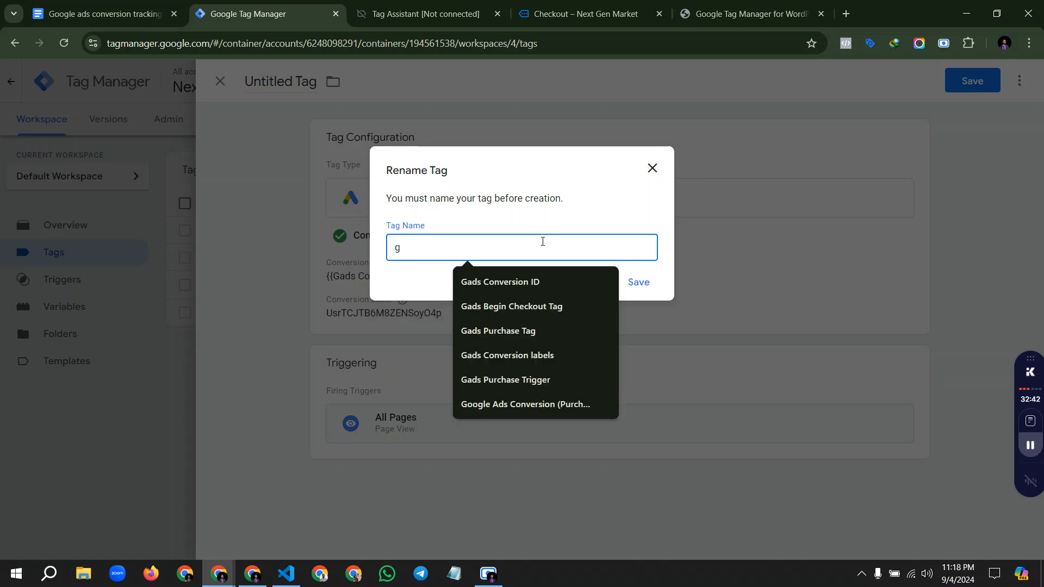
key("BackSpace")
type("Gad")
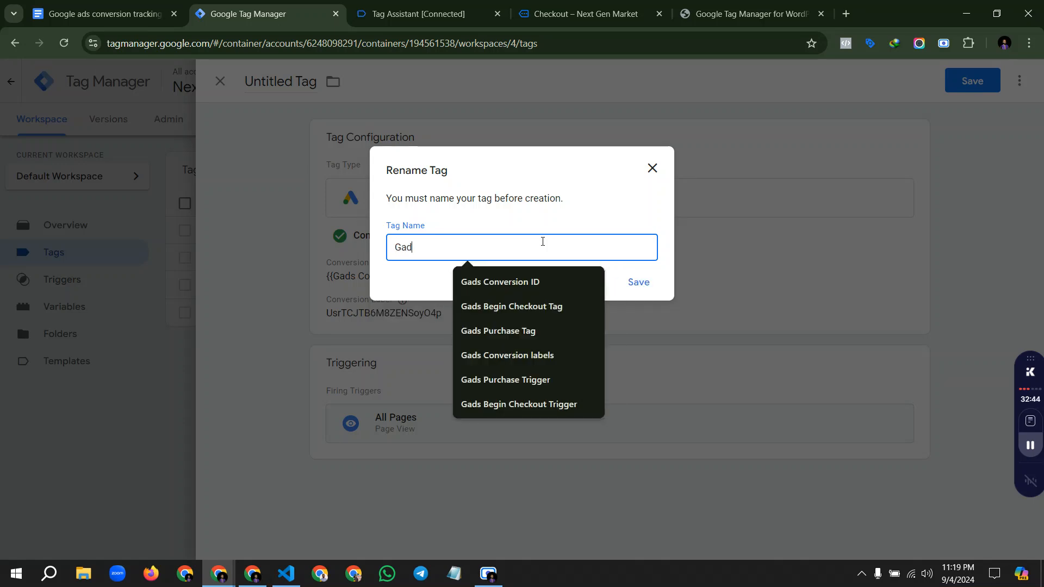
type("s V")
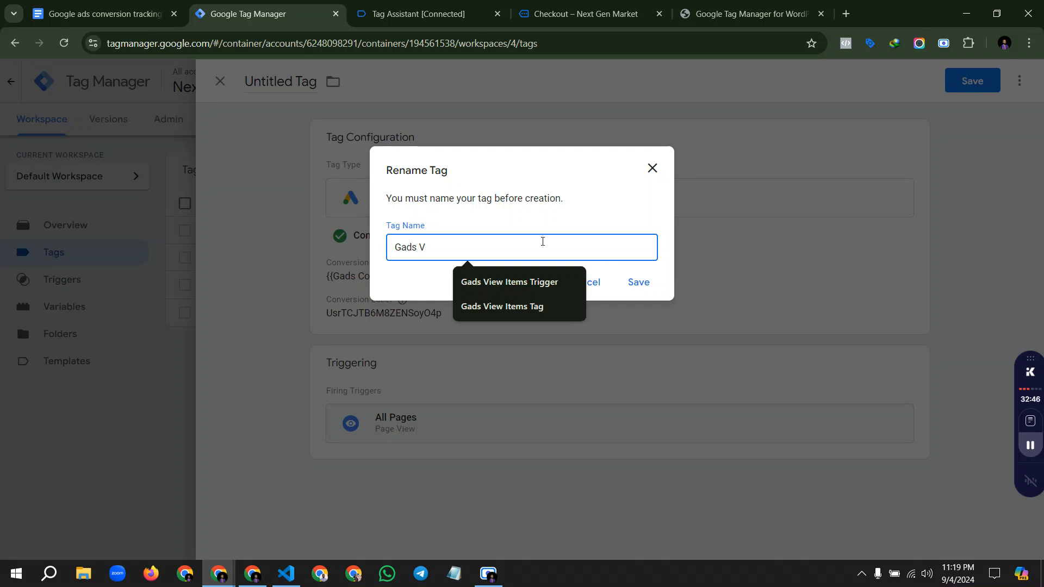
key("Down")
key("Down")
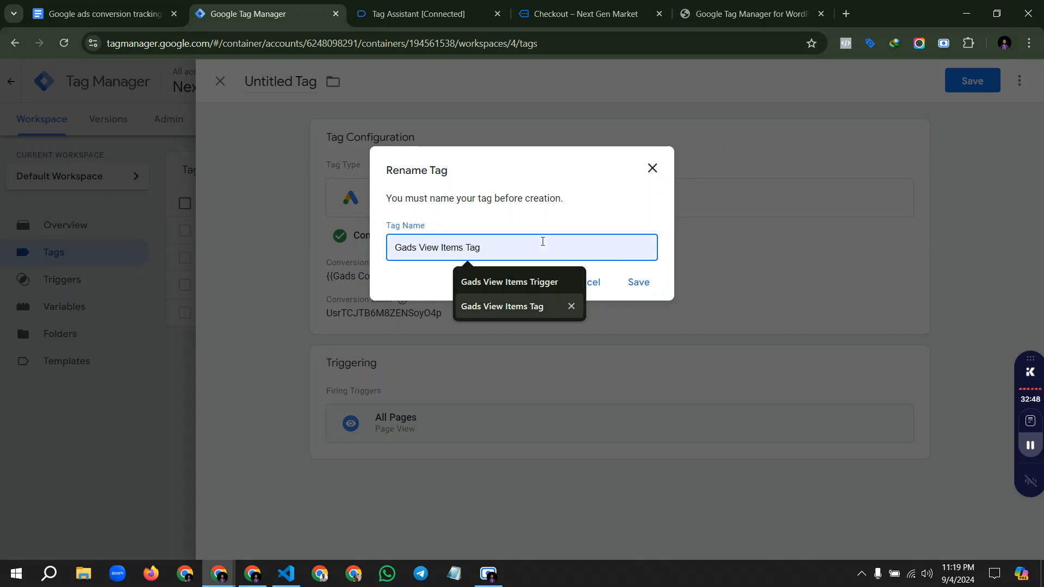
key("Return")
left_click(637, 282)
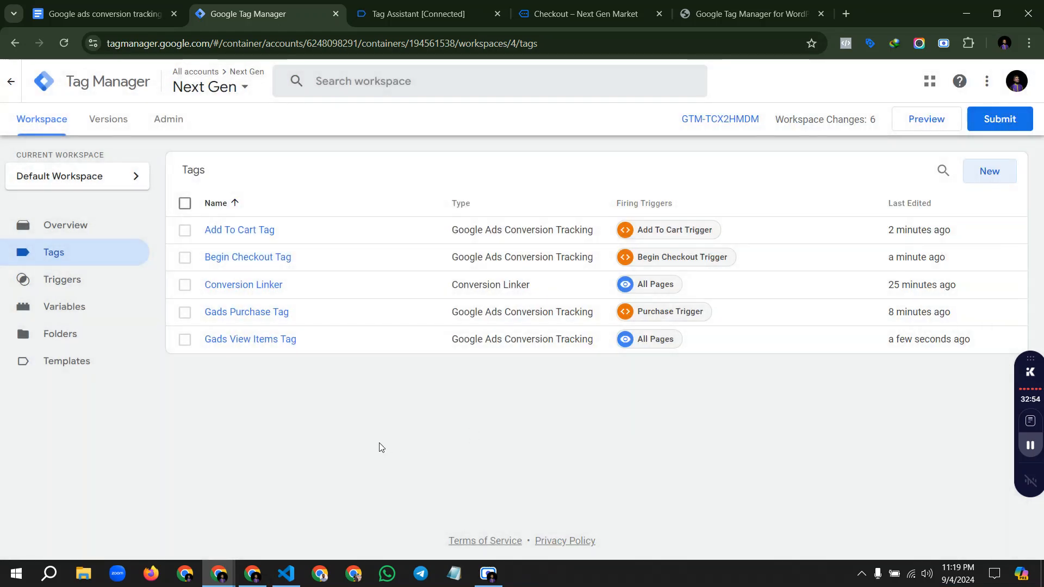
Step: Rename the Begin Checkout Tag as "Gads Begin Checkout Tag" and save it
left_click(282, 259)
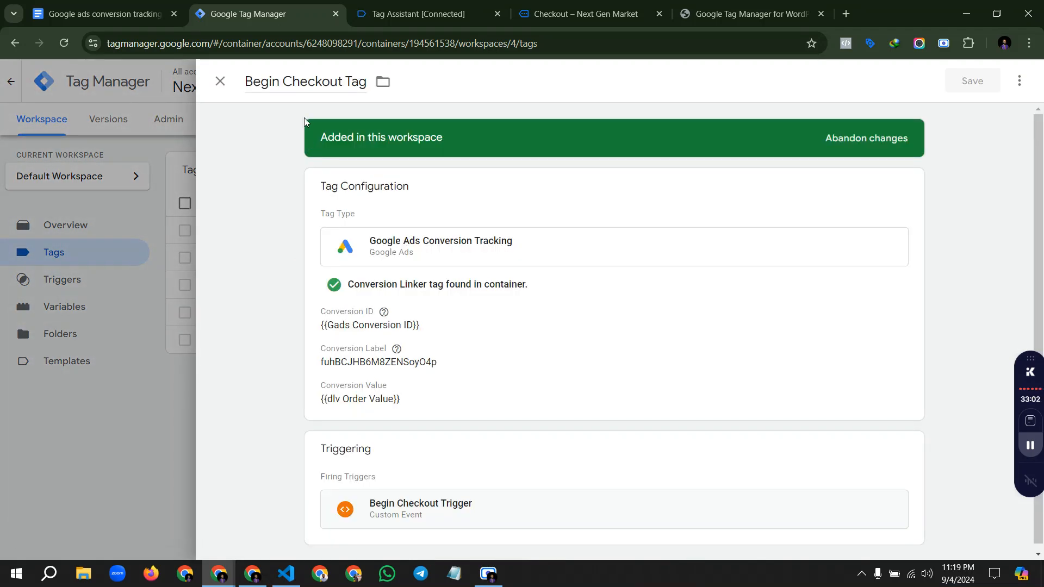
left_click(248, 81)
type("Gads")
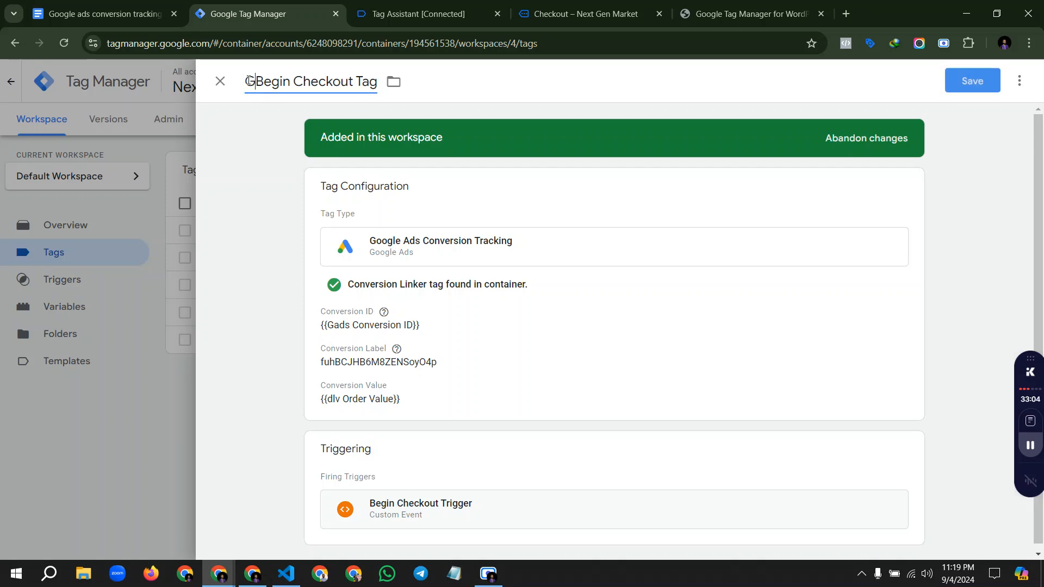
left_click(971, 81)
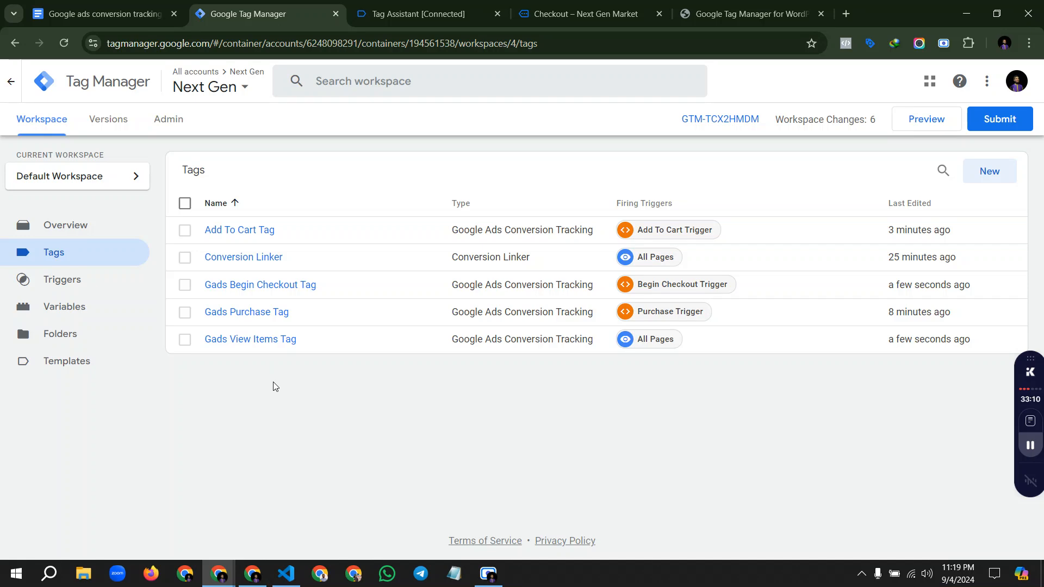
Step: Rename the Add To Cart Tag as "Gads Add To Cart Tag" and save it
left_click(260, 230)
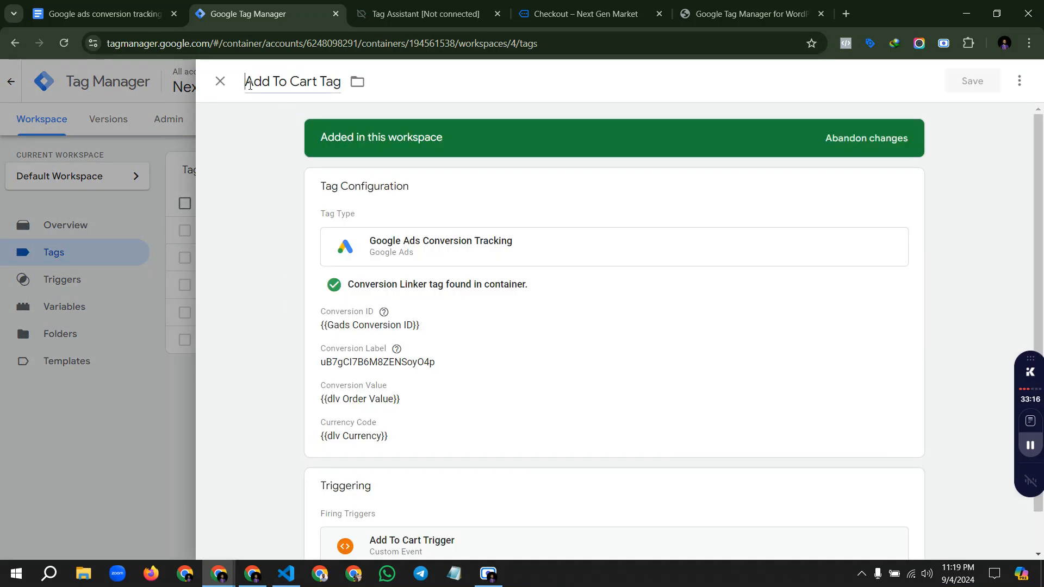
left_click(250, 83)
type("Gads")
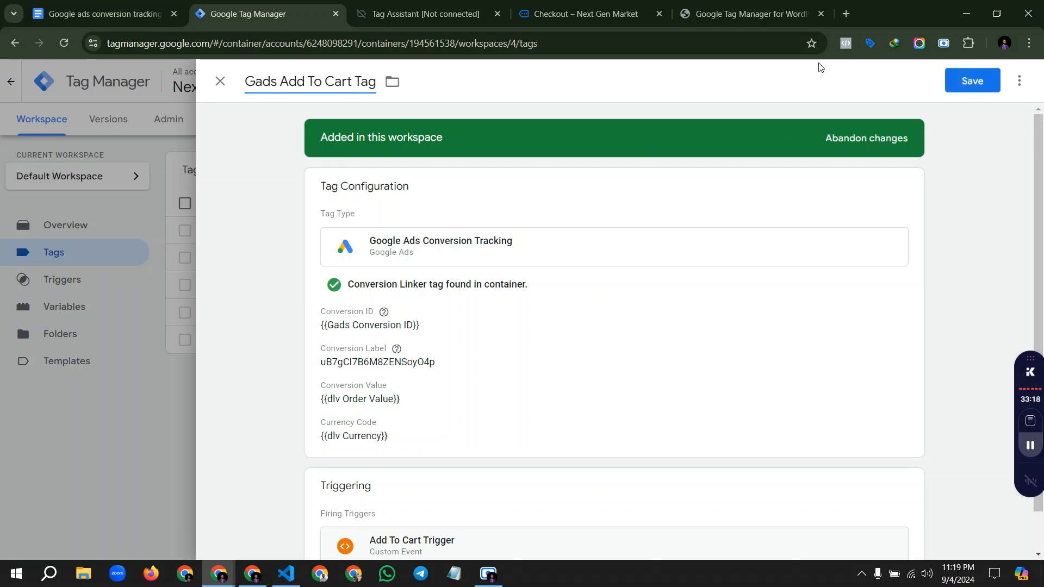
left_click(966, 82)
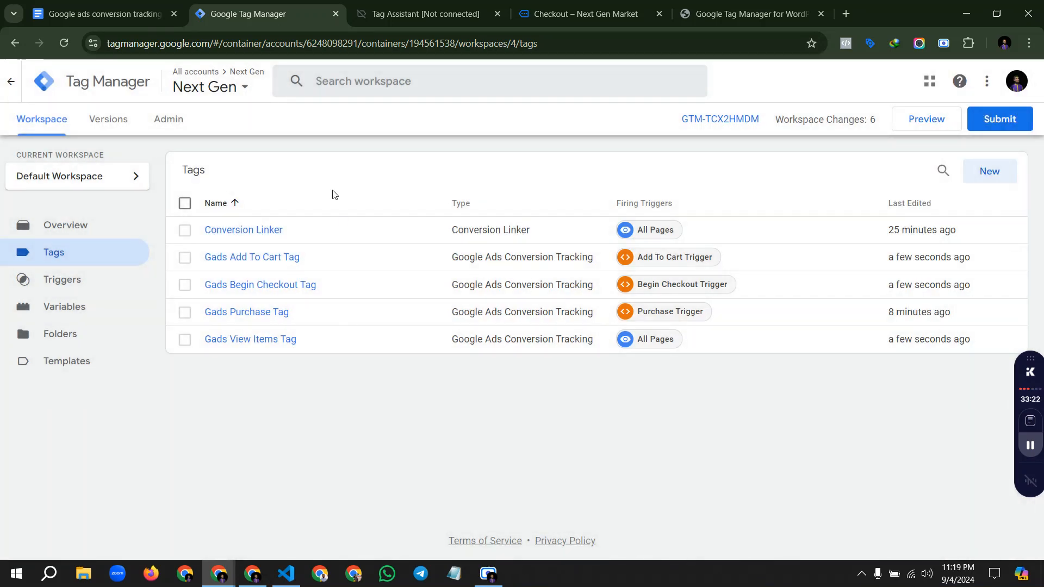
Step: Check the workspace's triggers and remove the All Pages trigger from the Gads View Items Tag
left_click(82, 283)
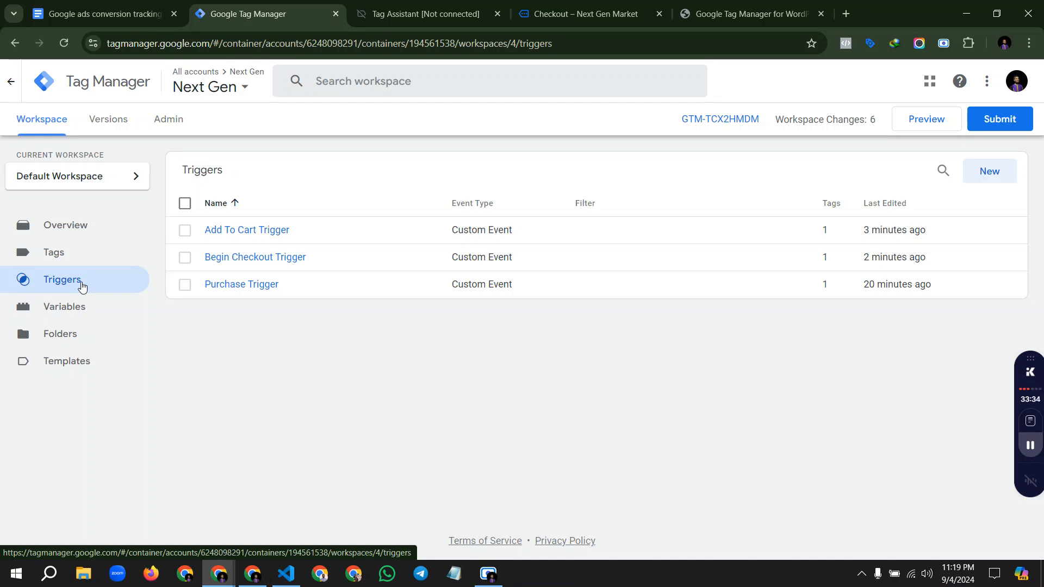
left_click(72, 253)
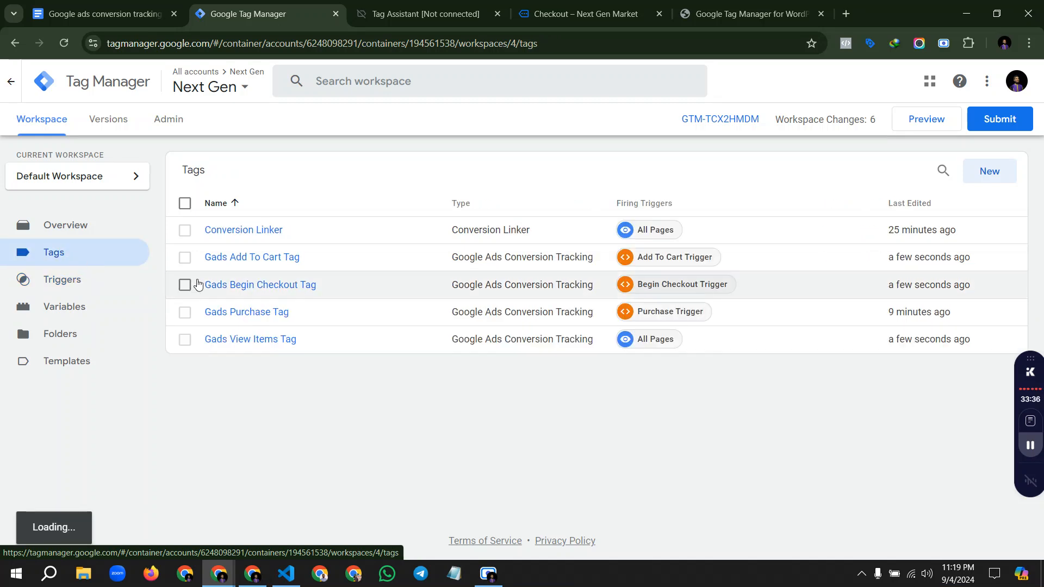
left_click(256, 341)
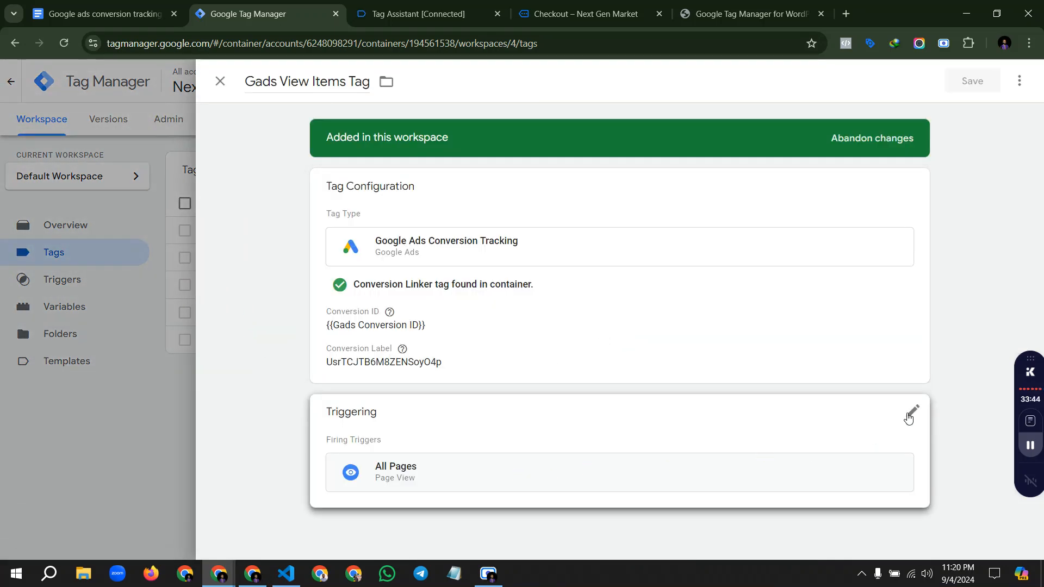
left_click(908, 412)
left_click(888, 478)
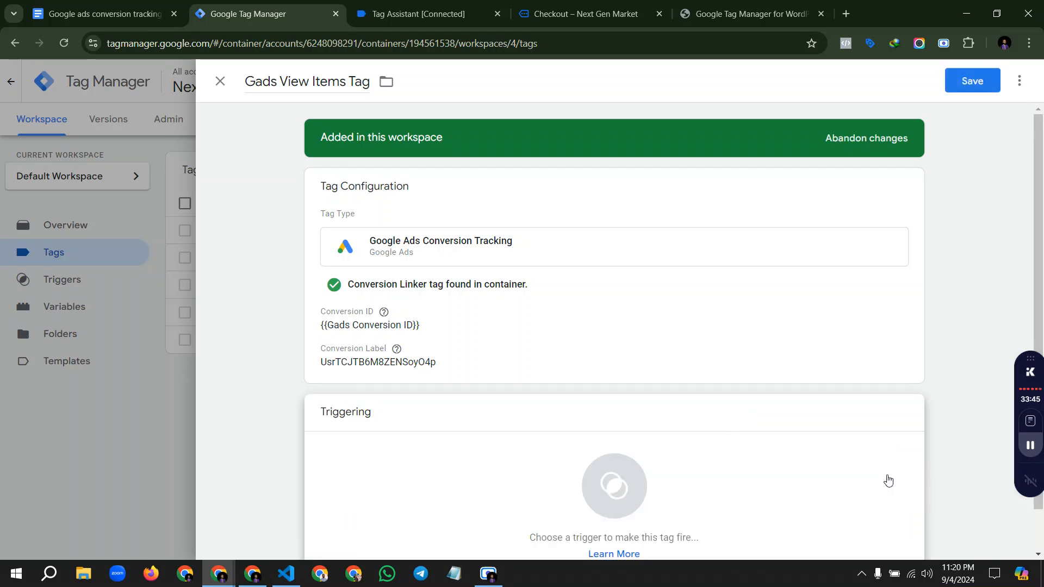
Step: Add a new Custom Event trigger to the Gads View Items Tag with the event name view_item
left_click(638, 484)
left_click(1014, 82)
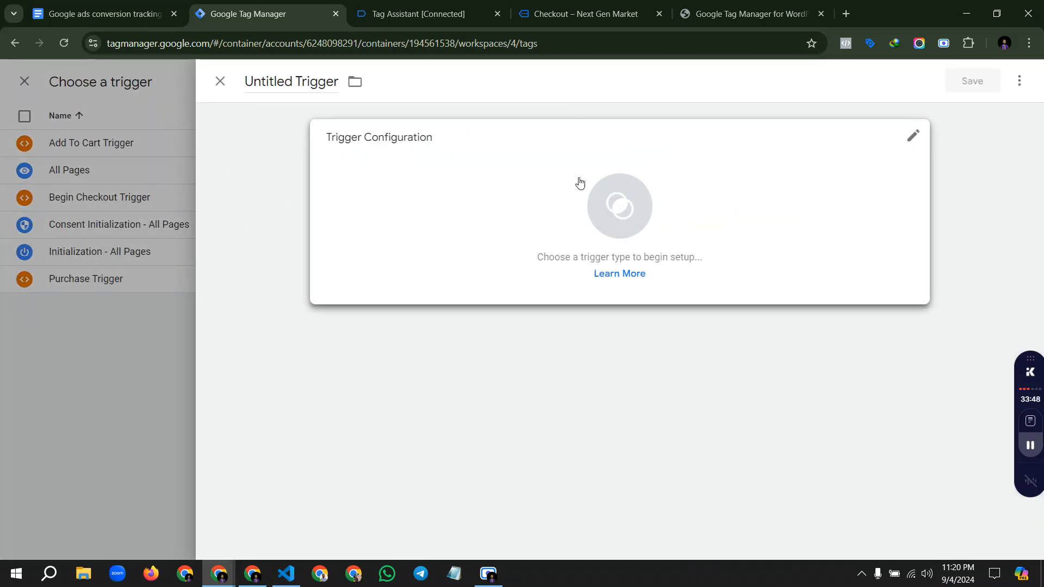
left_click(574, 213)
scroll(717, 327, "down", 4)
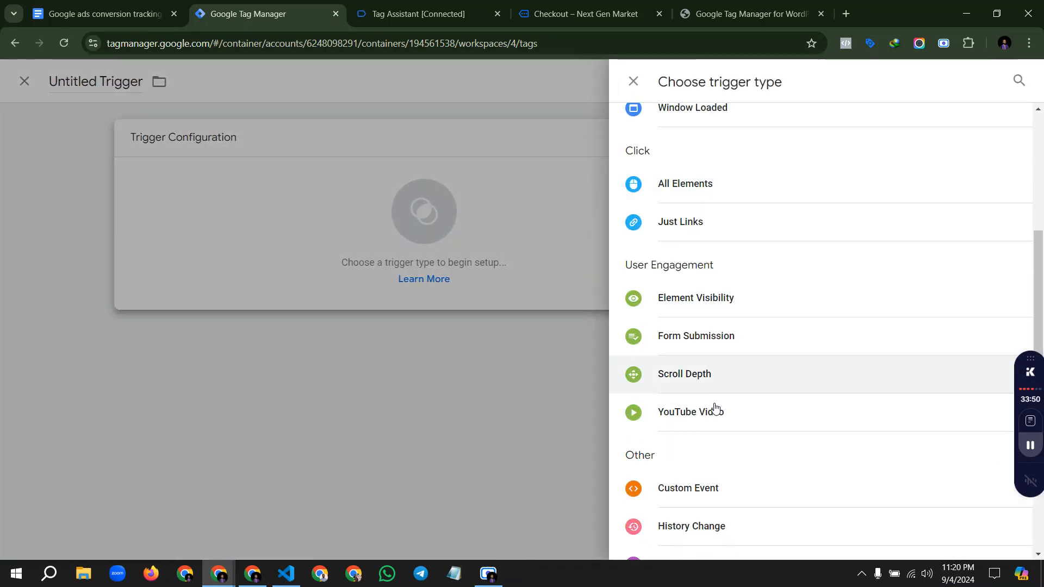
left_click(718, 491)
left_click(422, 271)
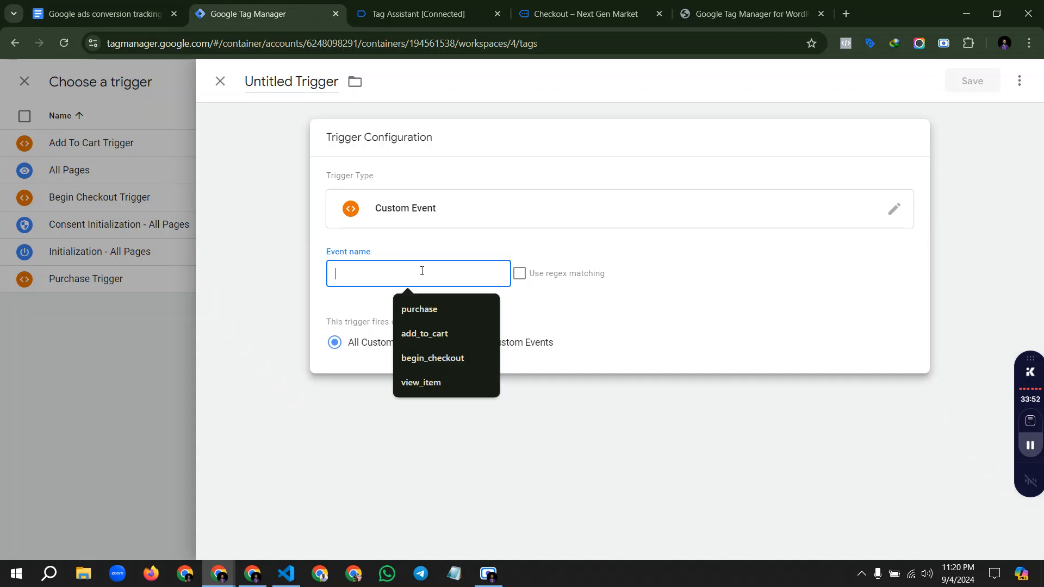
type("vi")
left_click(468, 309)
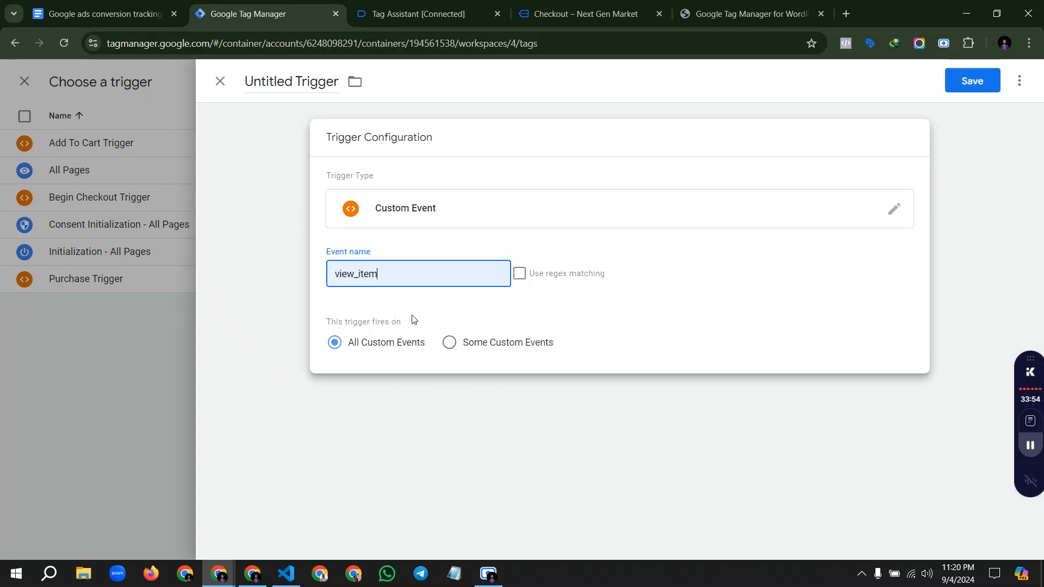
Step: Save the new trigger as "View Item Trigger" and save the Gads View Items Tag with it
left_click(953, 93)
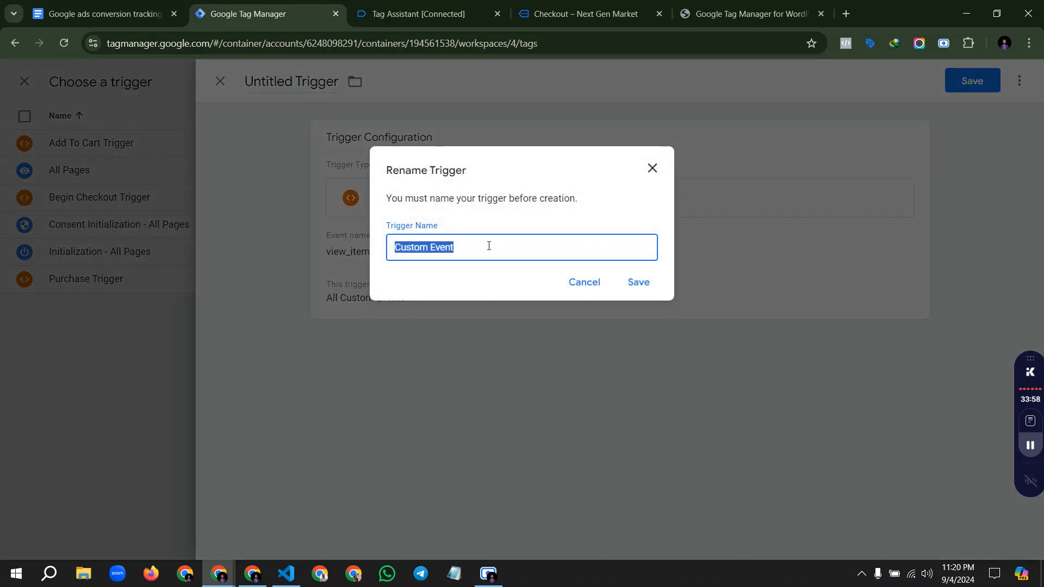
type("d")
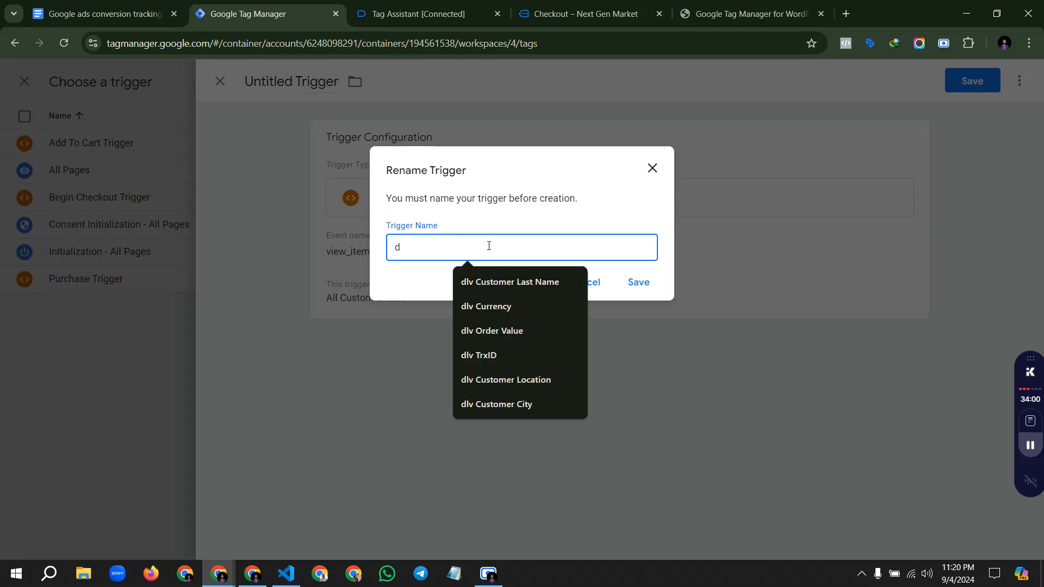
type("lv V")
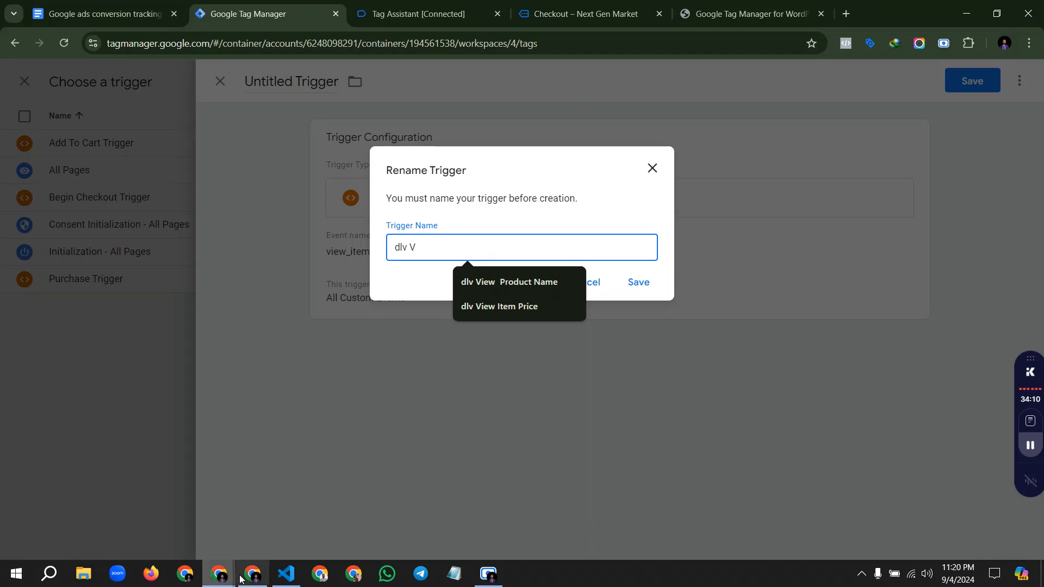
mouse_move(252, 576)
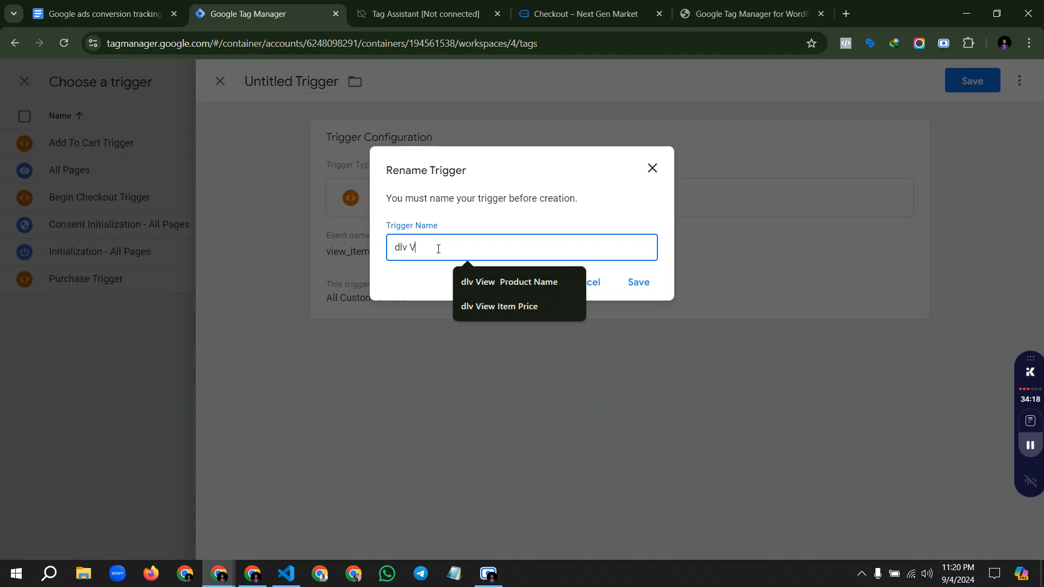
key("BackSpace")
key("BackSpace")
key("BackSpace")
key("BackSpace")
key("BackSpace")
type("View Item Trigger")
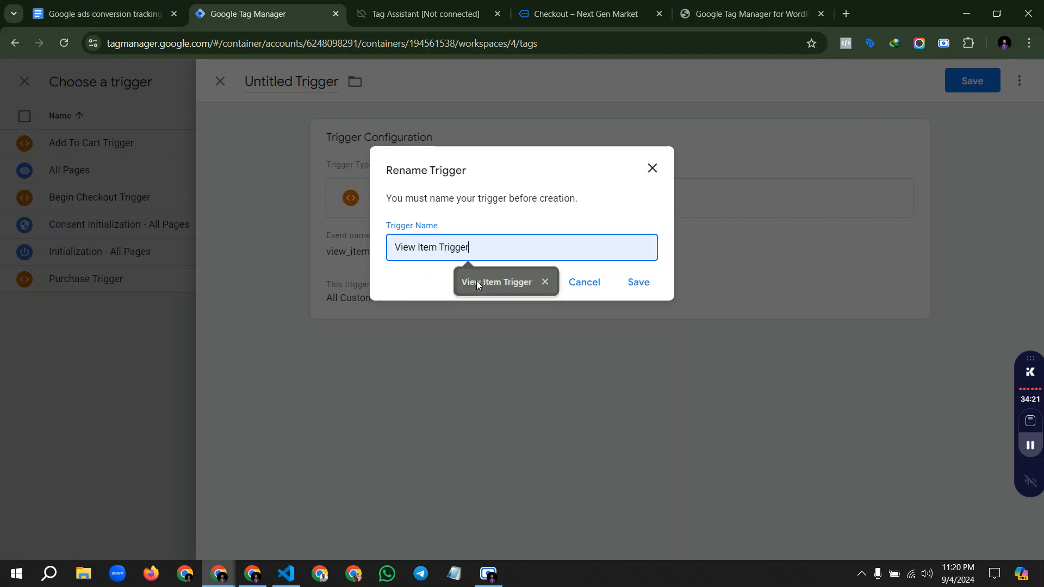
left_click(476, 281)
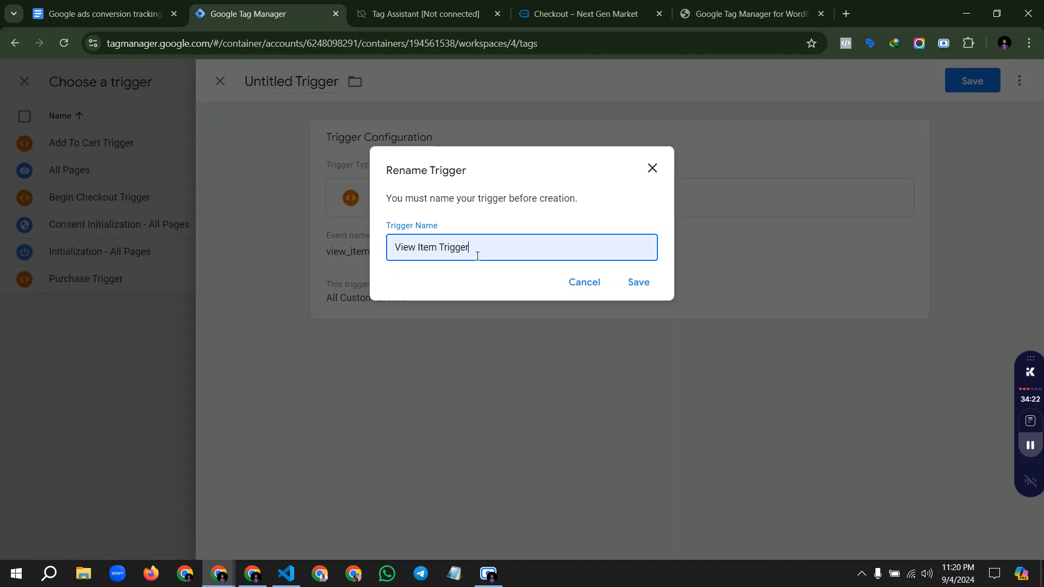
left_click(630, 287)
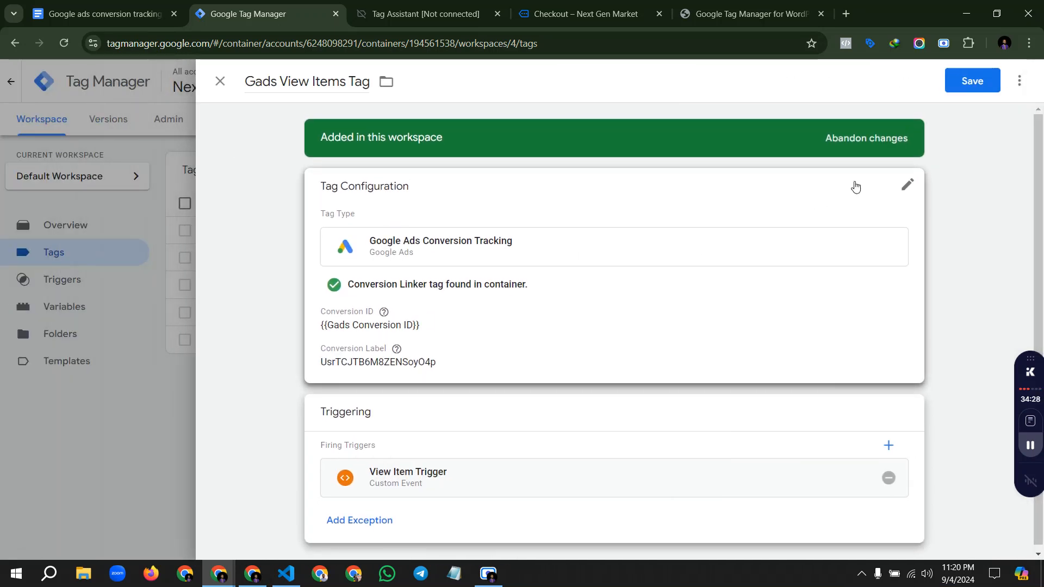
left_click(951, 85)
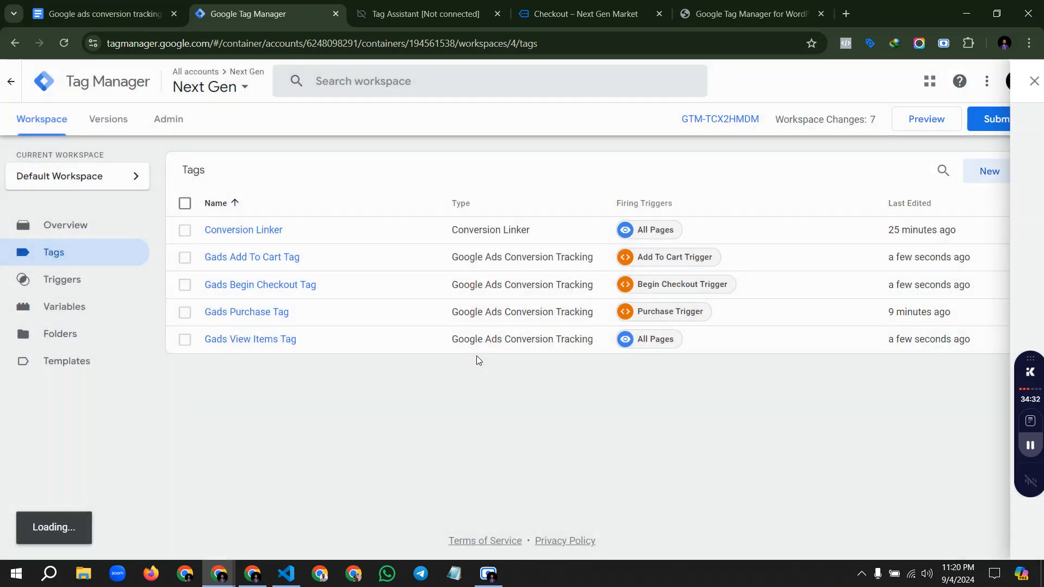
Step: Switch to Google Ads, finish the new conversion action setup and review the conversion goals summary
left_click(75, 314)
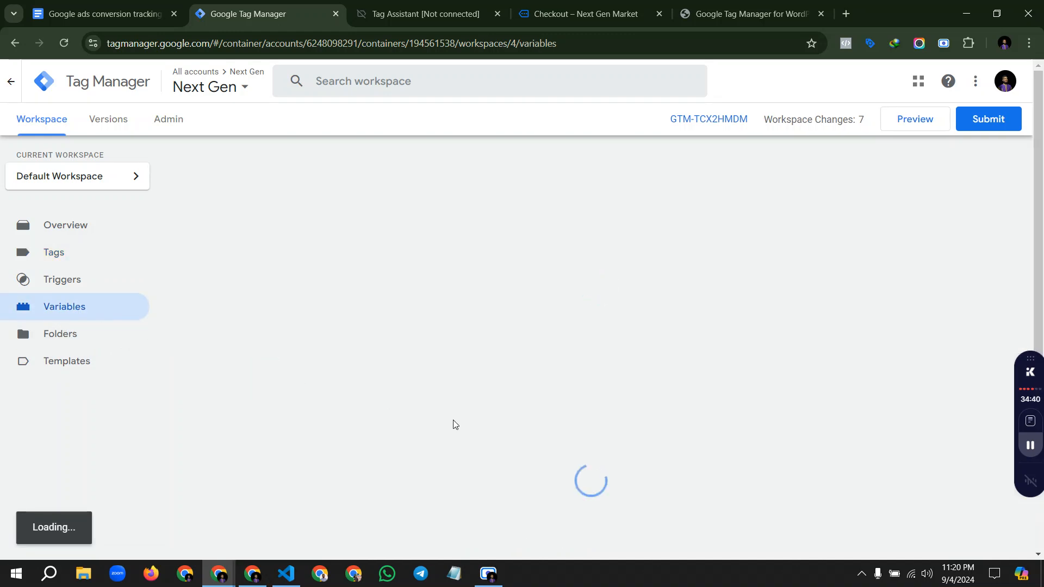
left_click(258, 574)
scroll(218, 517, "down", 1)
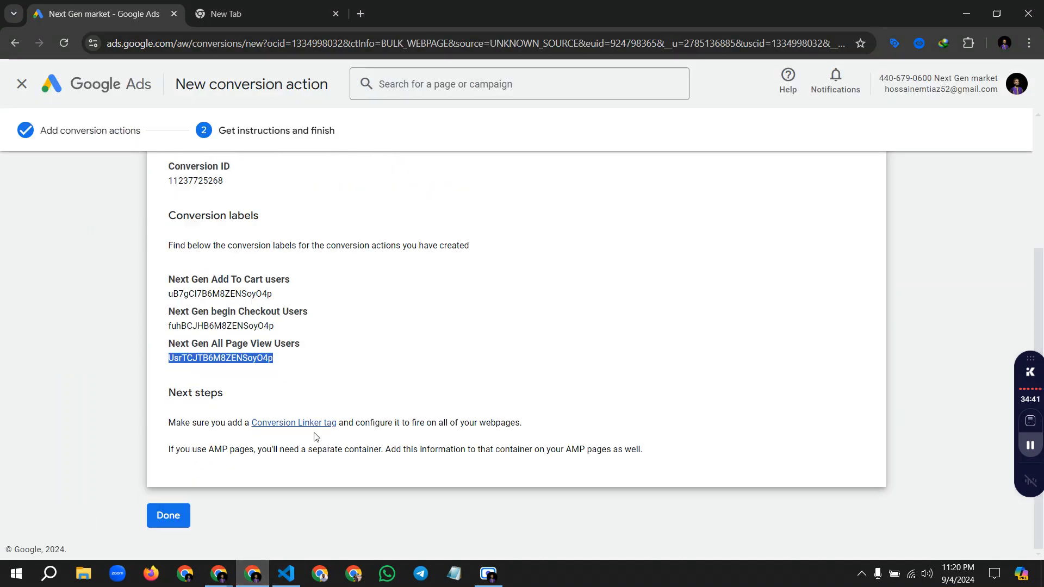
left_click(166, 514)
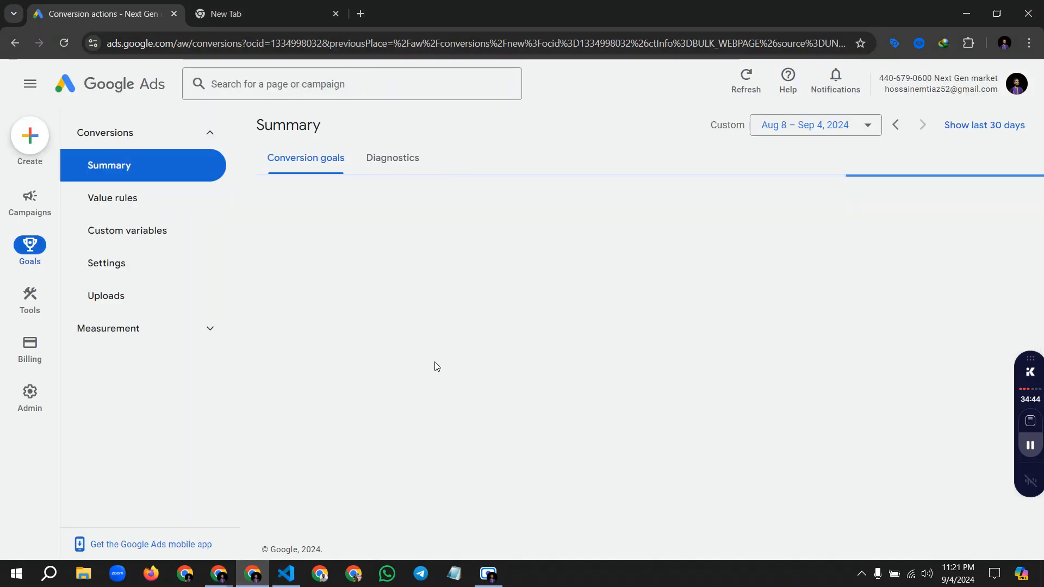
scroll(560, 425, "down", 8)
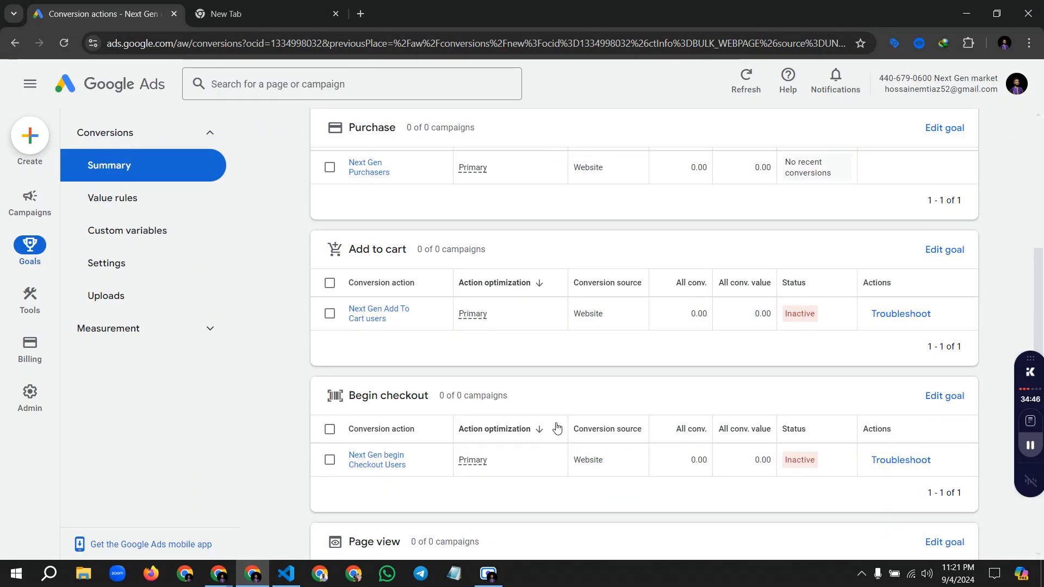
scroll(518, 435, "up", 8)
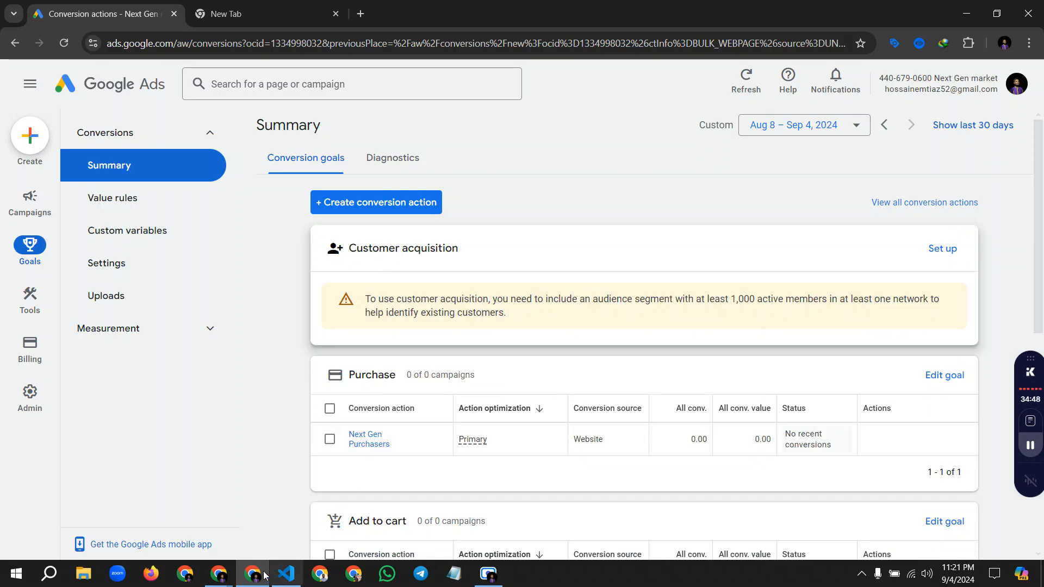
Step: Back in Google Tag Manager, enable the built-in Error Message variable in the workspace's variables
mouse_move(219, 574)
left_click(165, 532)
scroll(469, 378, "down", 3)
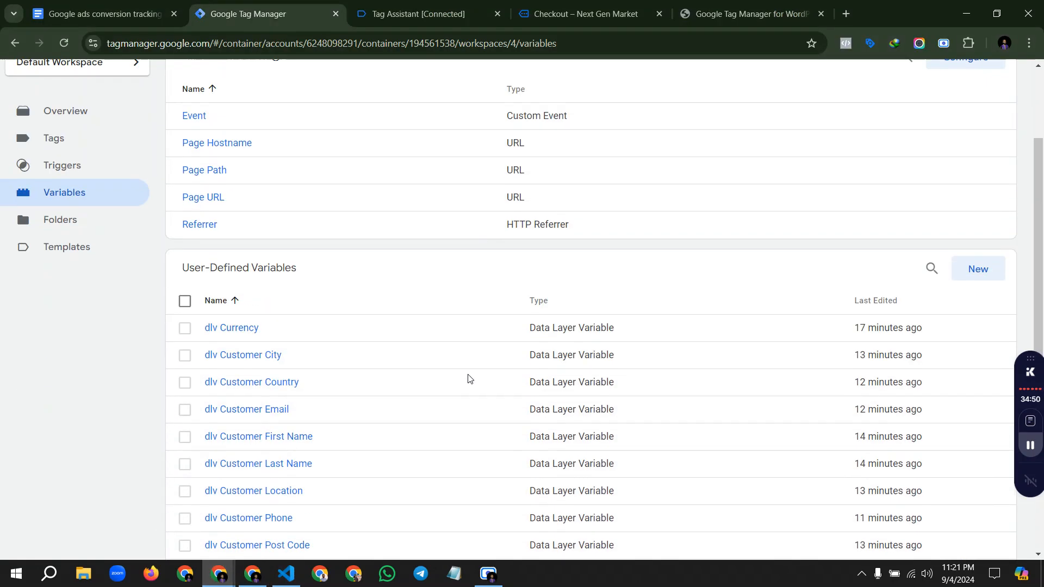
scroll(470, 379, "up", 3)
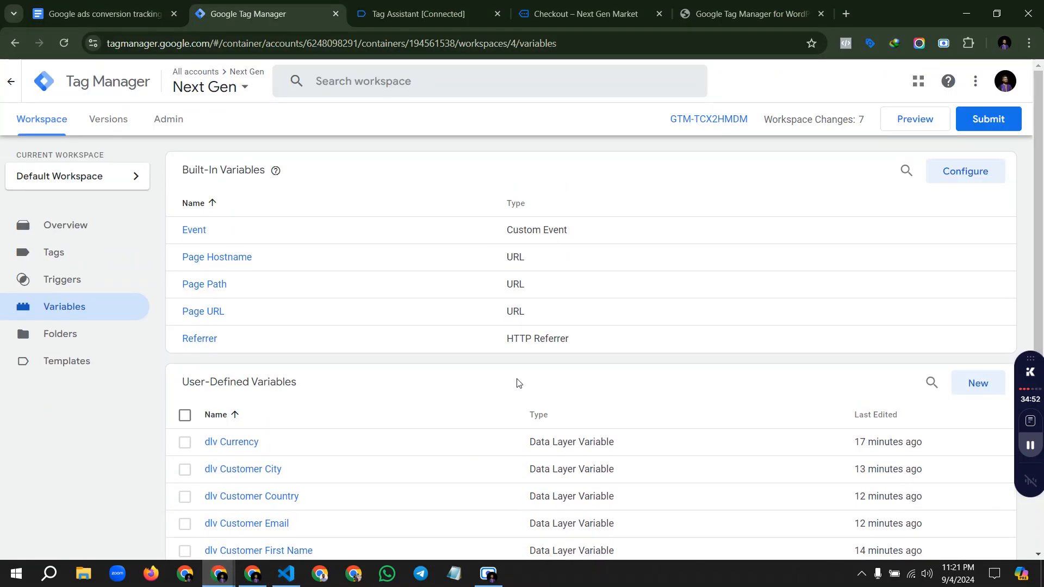
left_click(960, 172)
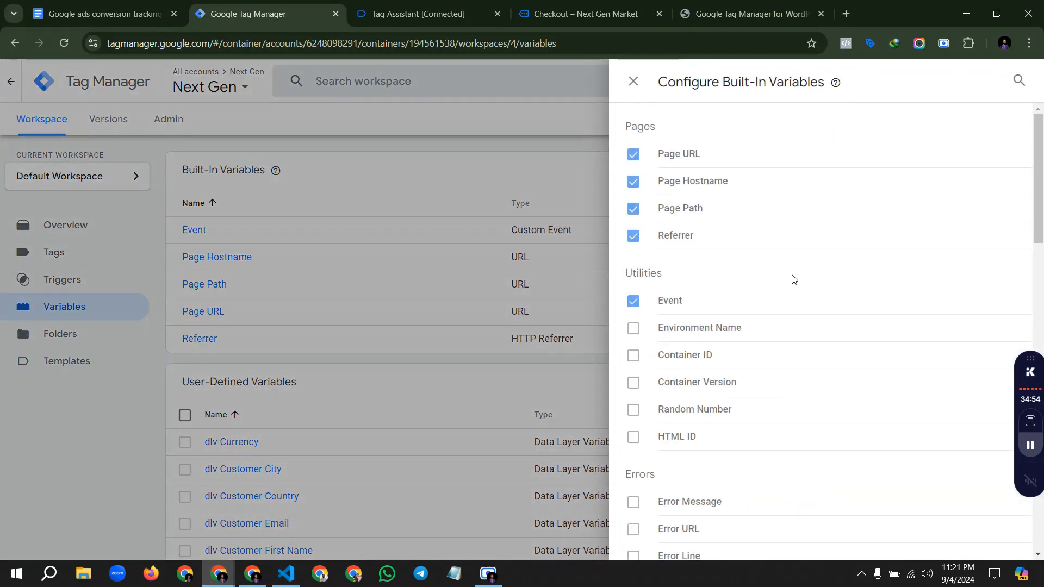
scroll(692, 330, "down", 4)
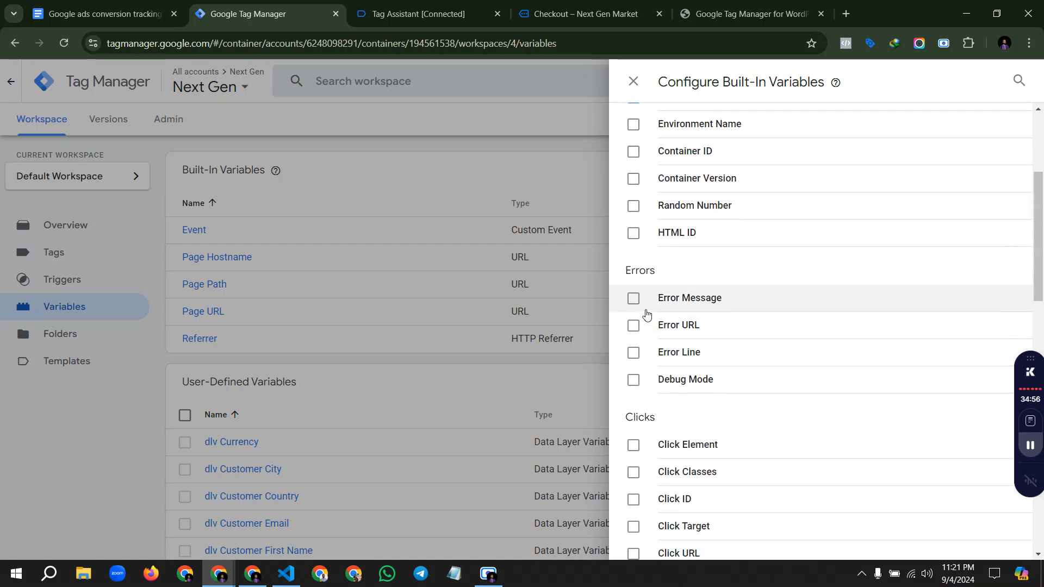
left_click(634, 300)
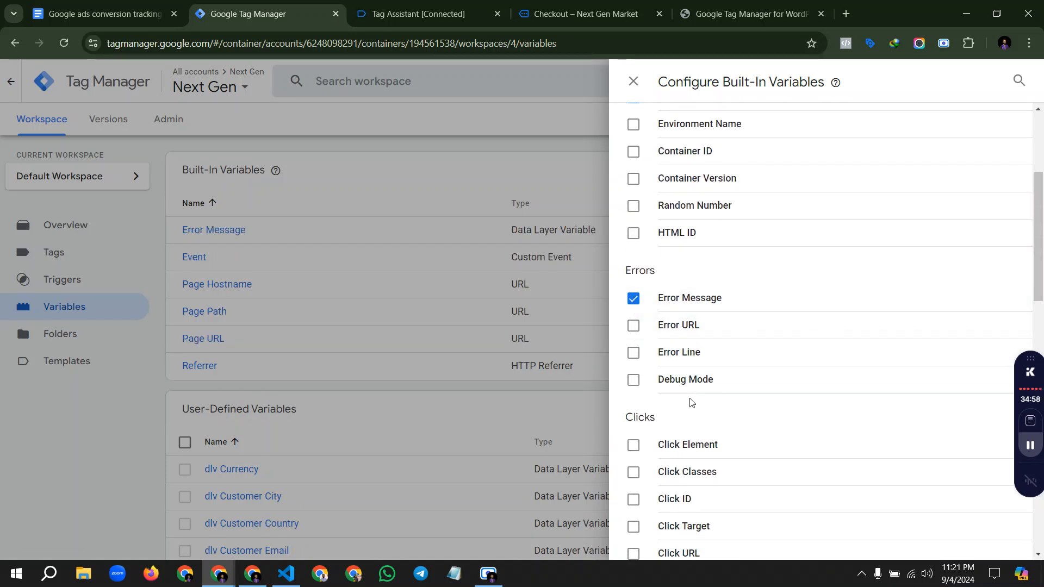
scroll(706, 401, "down", 15)
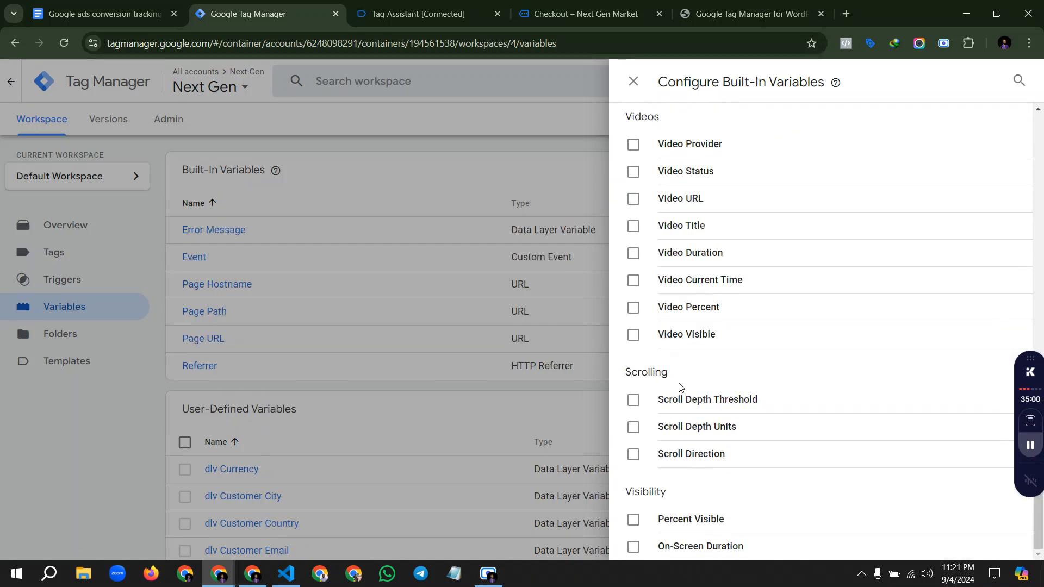
scroll(680, 390, "up", 5)
scroll(701, 291, "up", 10)
left_click(633, 82)
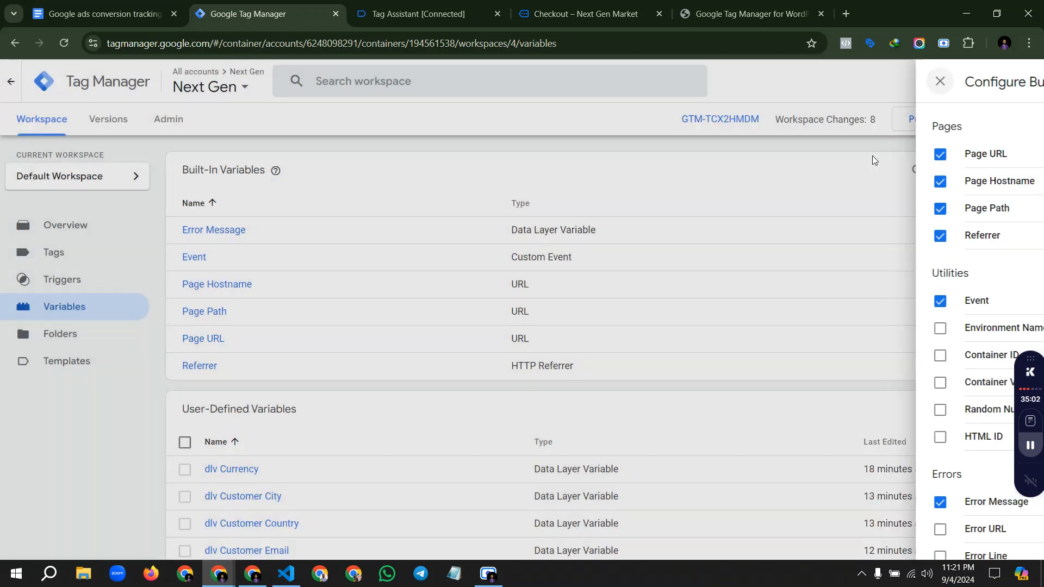
Step: Publish the workspace changes as a new version without name or description and return to the workspace overview
left_click(985, 135)
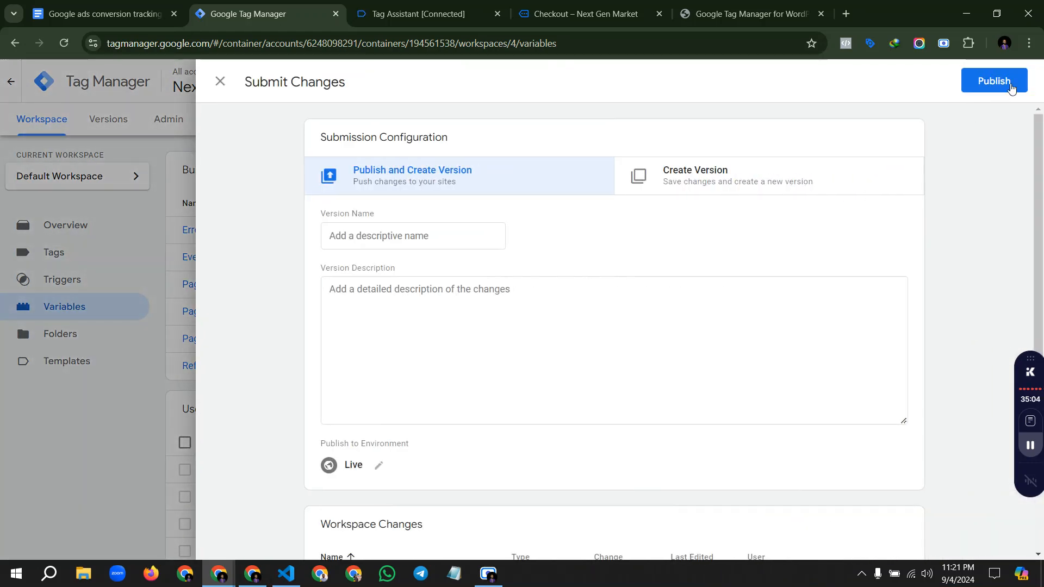
left_click(1009, 86)
left_click(709, 477)
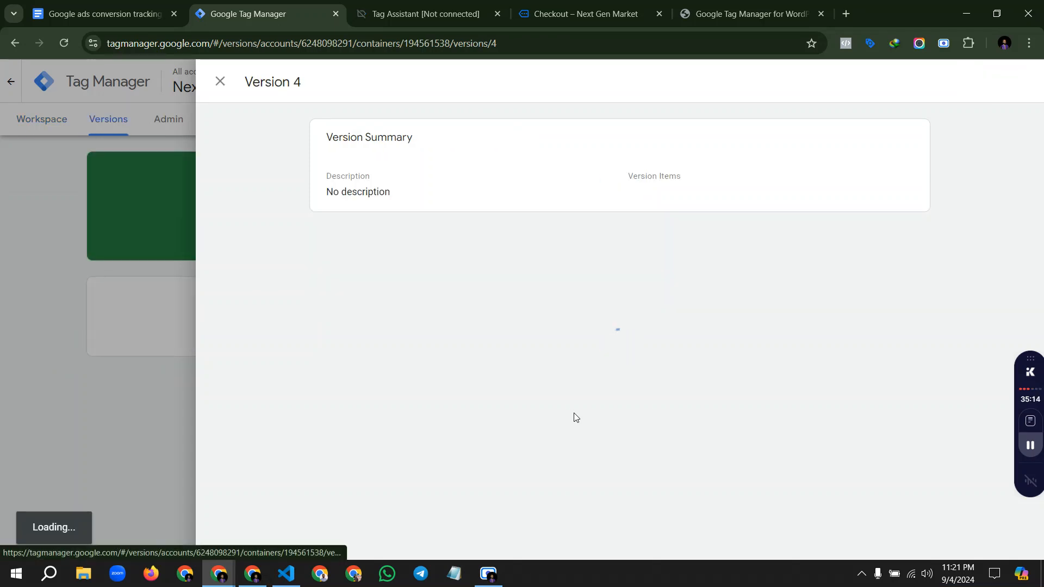
left_click(220, 81)
left_click(19, 118)
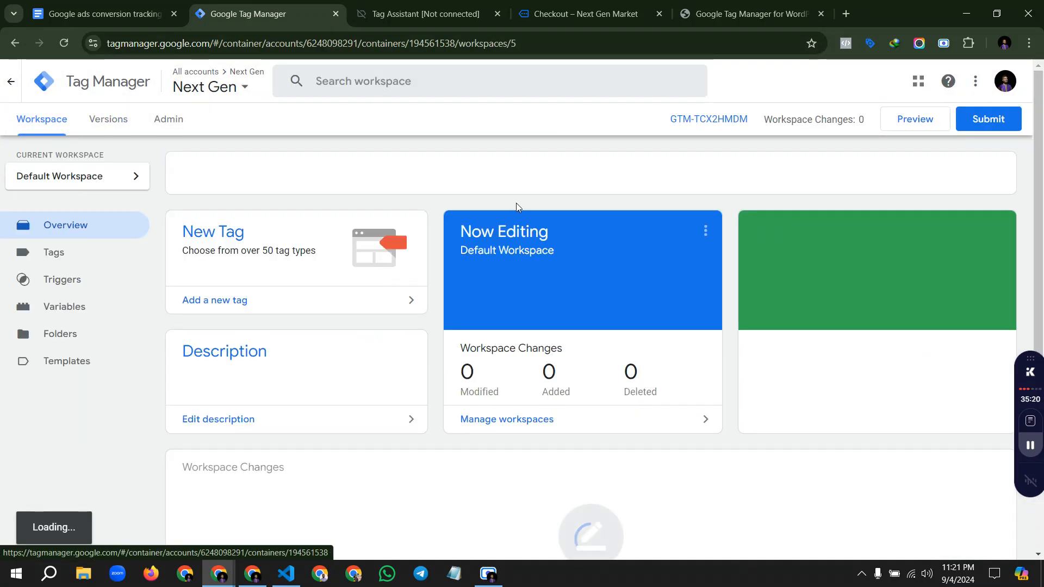
Step: Start preview mode for the container, close the old checkout page and retry connecting Tag Assistant to next-gen-market.shop
left_click(915, 120)
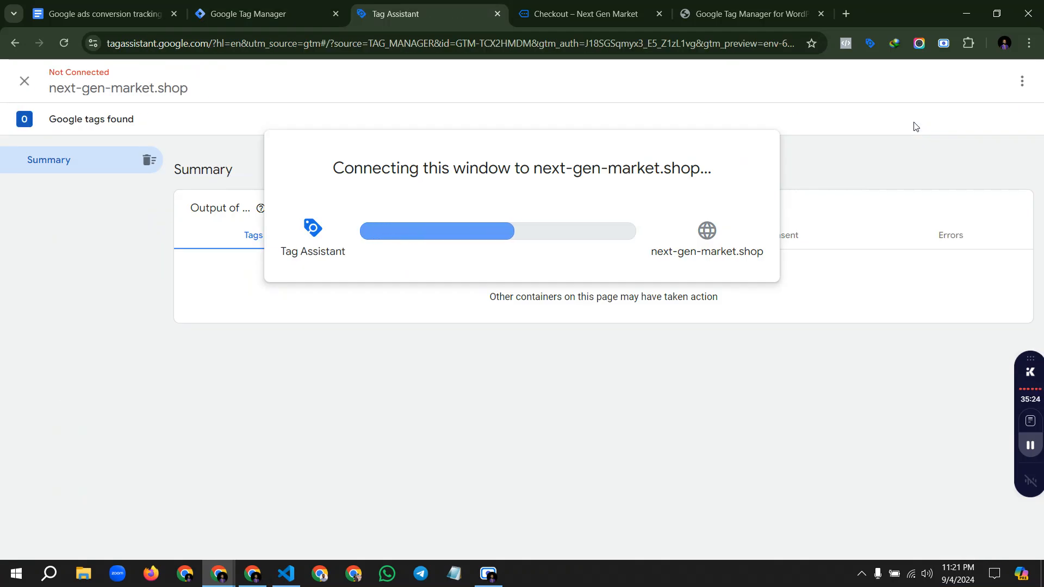
left_click(659, 13)
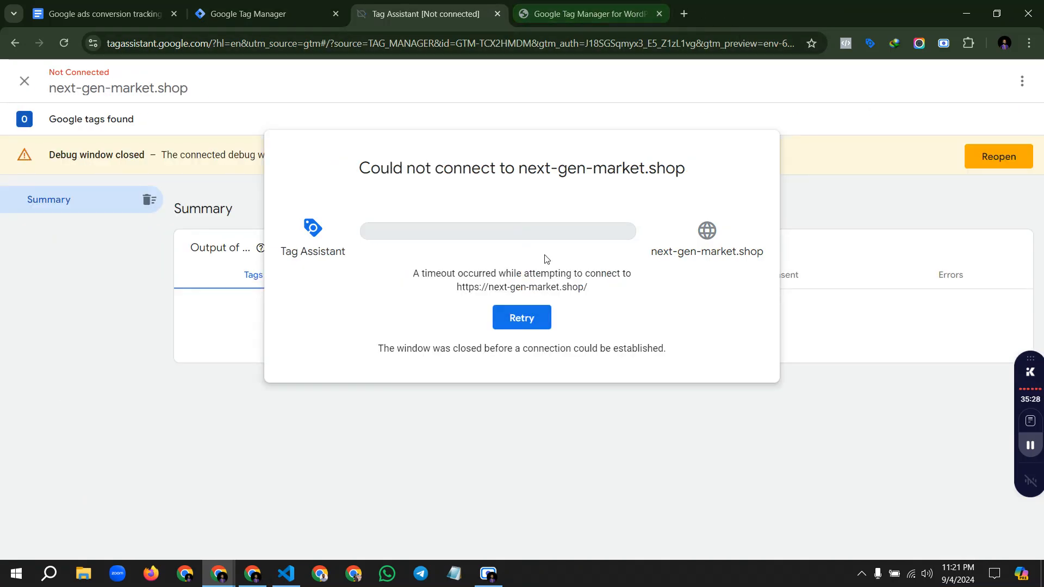
left_click(523, 318)
left_click(526, 387)
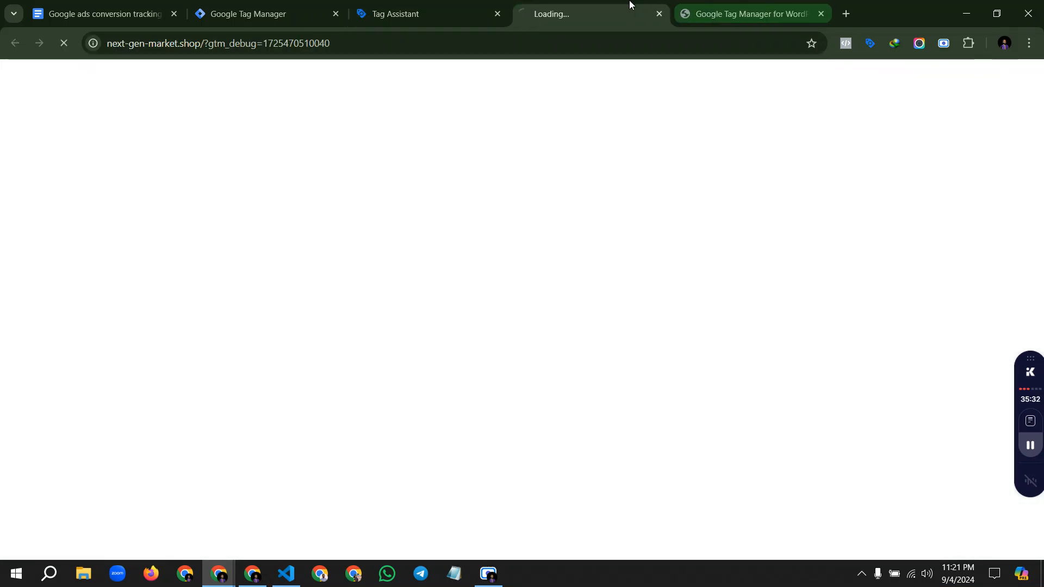
left_click(805, 15)
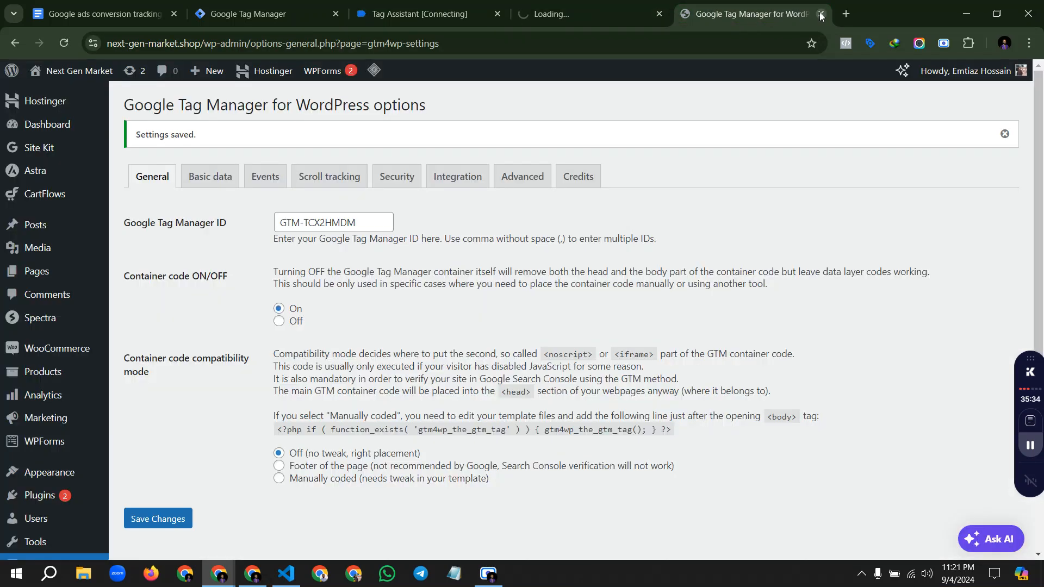
left_click(618, 1)
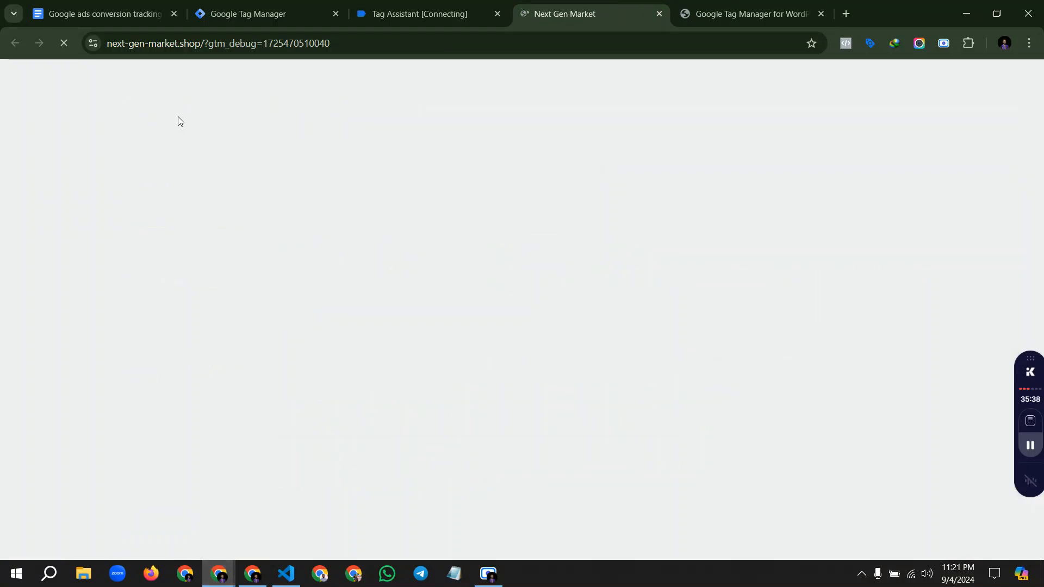
Step: In the Google Docs checklist, tick off "Page View" and "Setup Tags Triggers and Variables for all the goals"
left_click(85, 18)
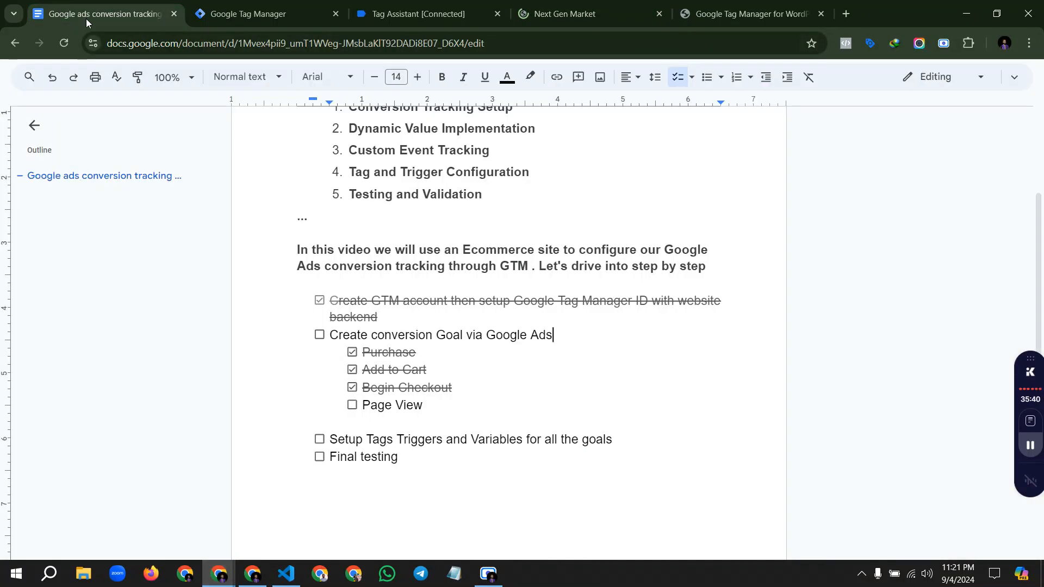
left_click(353, 407)
left_click_drag(387, 439, 600, 443)
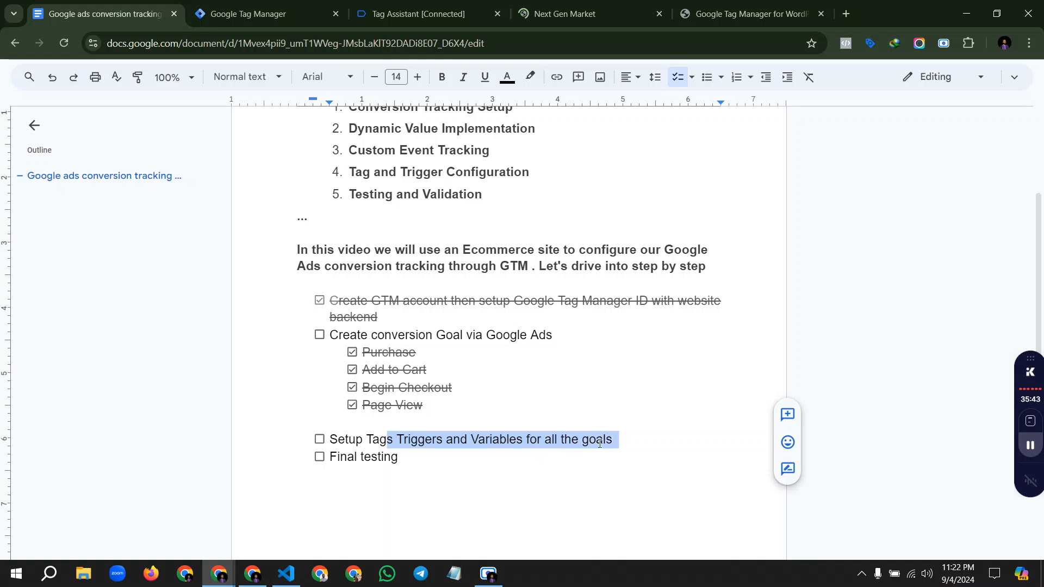
left_click(319, 440)
left_click_drag(331, 459, 401, 457)
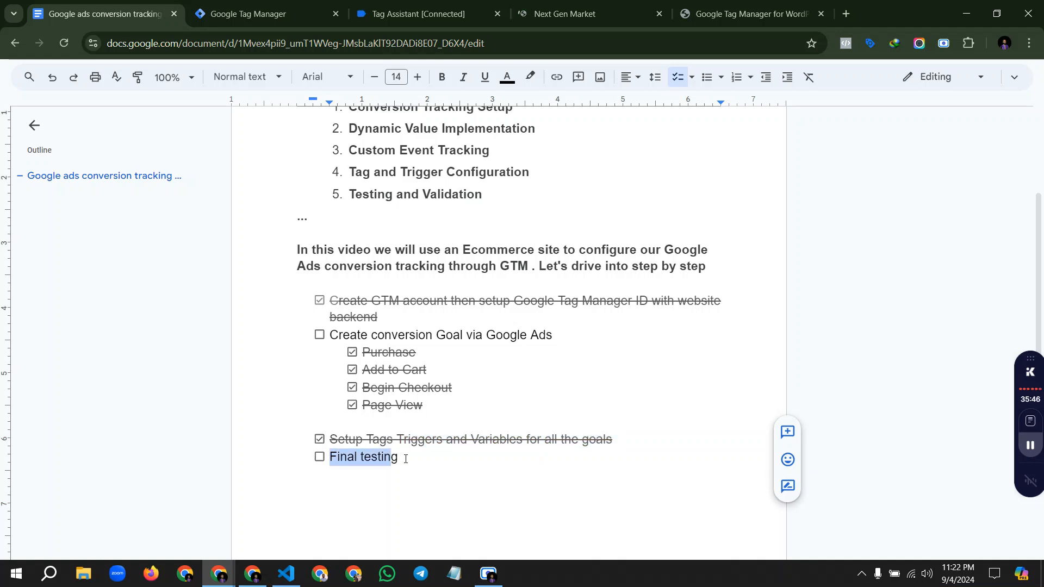
left_click(402, 458)
Step: Continue into the connected Tag Assistant session, check the fired and unfired tags in the summary, and return to the store page
left_click(566, 14)
left_click(446, 6)
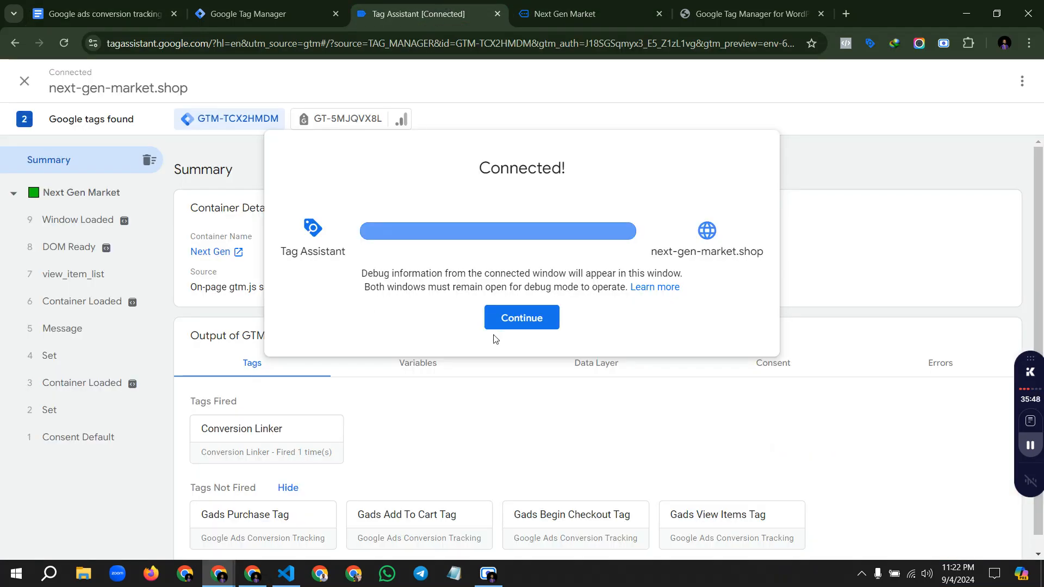
left_click(497, 325)
scroll(370, 431, "down", 1)
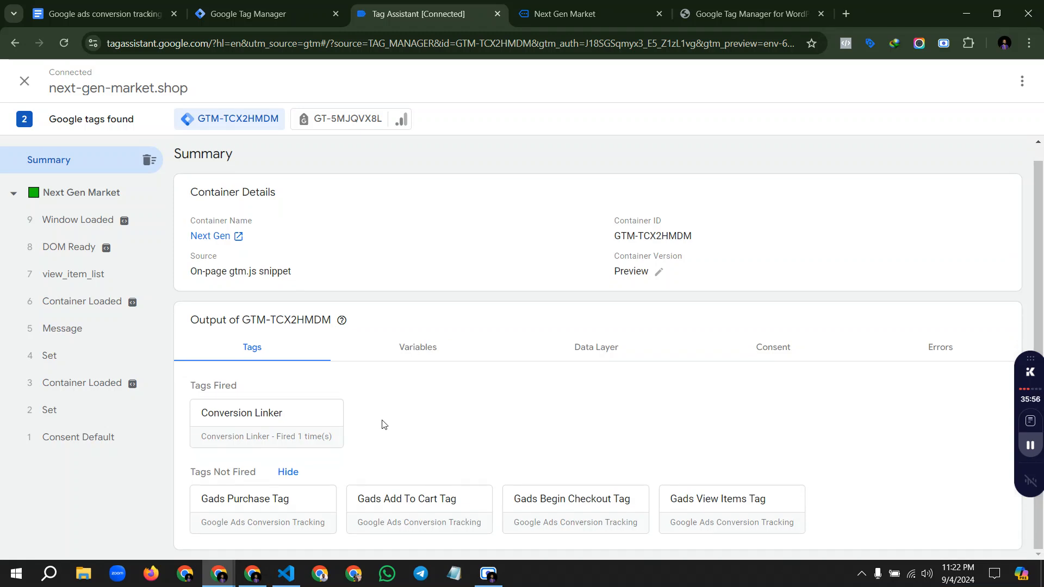
left_click(584, 363)
left_click(285, 368)
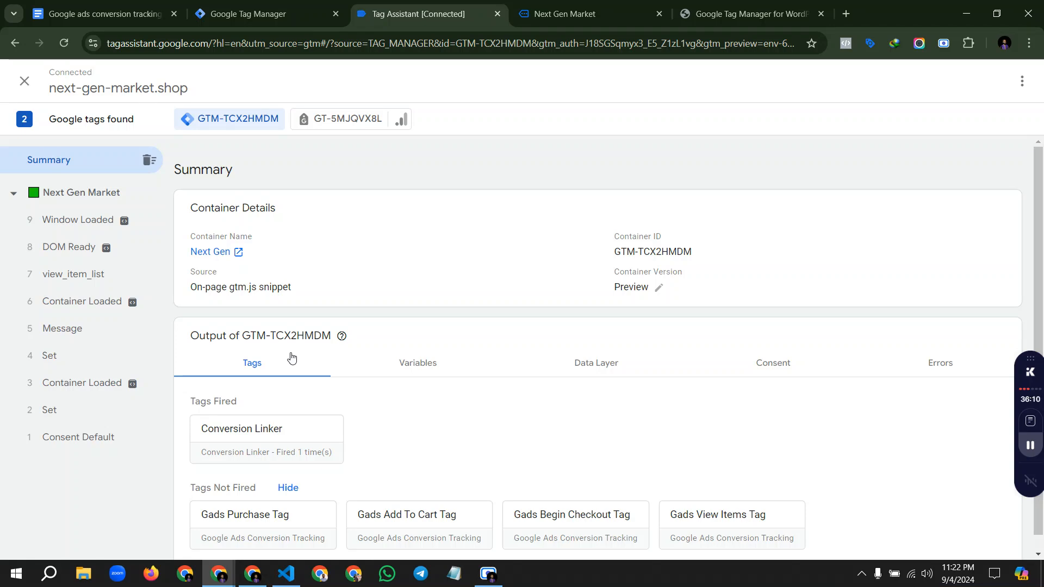
key("ctrl+Tab")
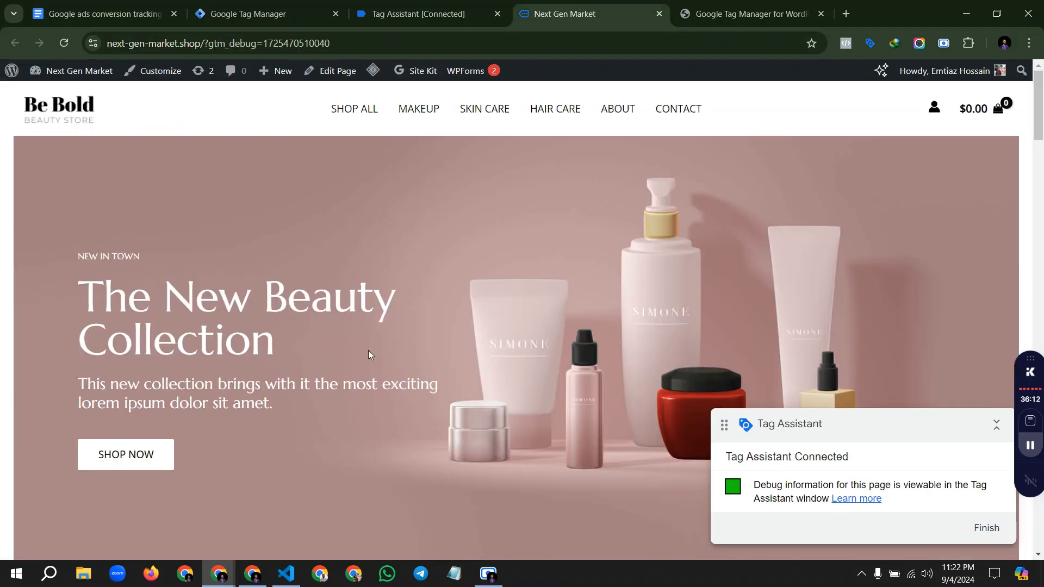
Step: Open the Product Name 10 page from the store's Trending Now section and look through it
scroll(367, 350, "down", 15)
scroll(421, 339, "up", 4)
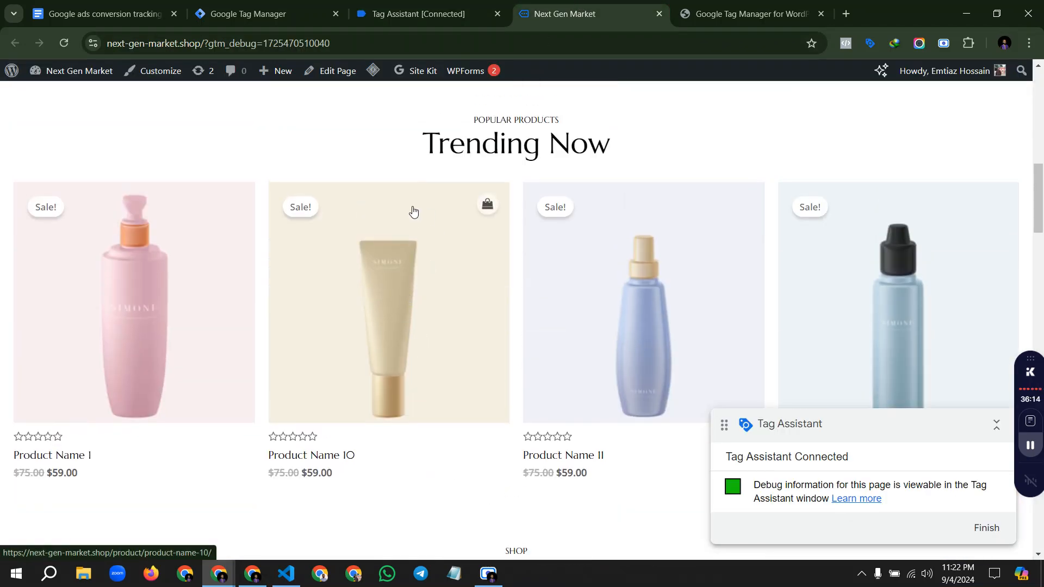
left_click(397, 308)
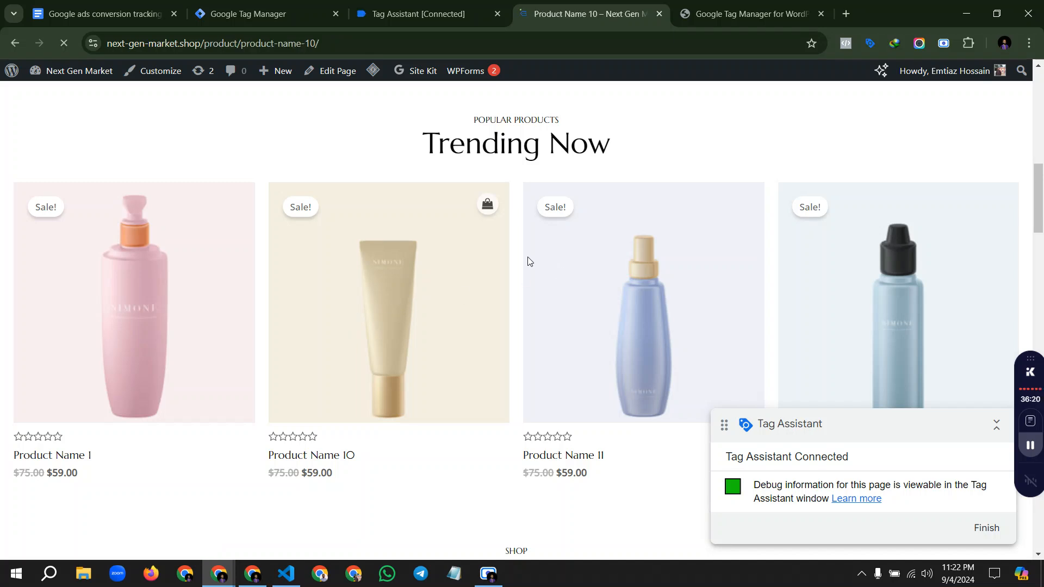
scroll(511, 262, "down", 5)
scroll(520, 263, "up", 5)
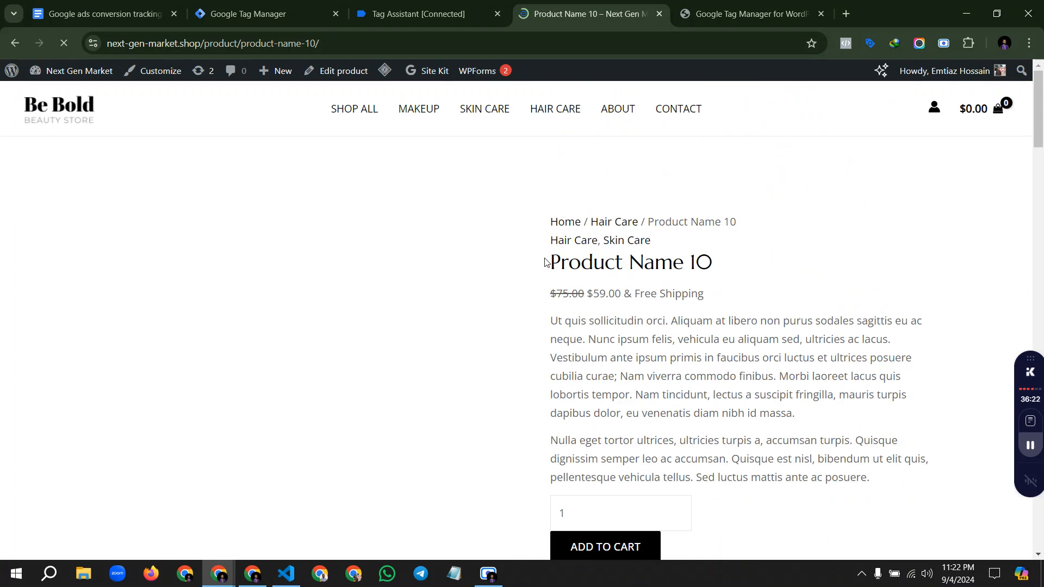
left_click_drag(546, 263, 721, 281)
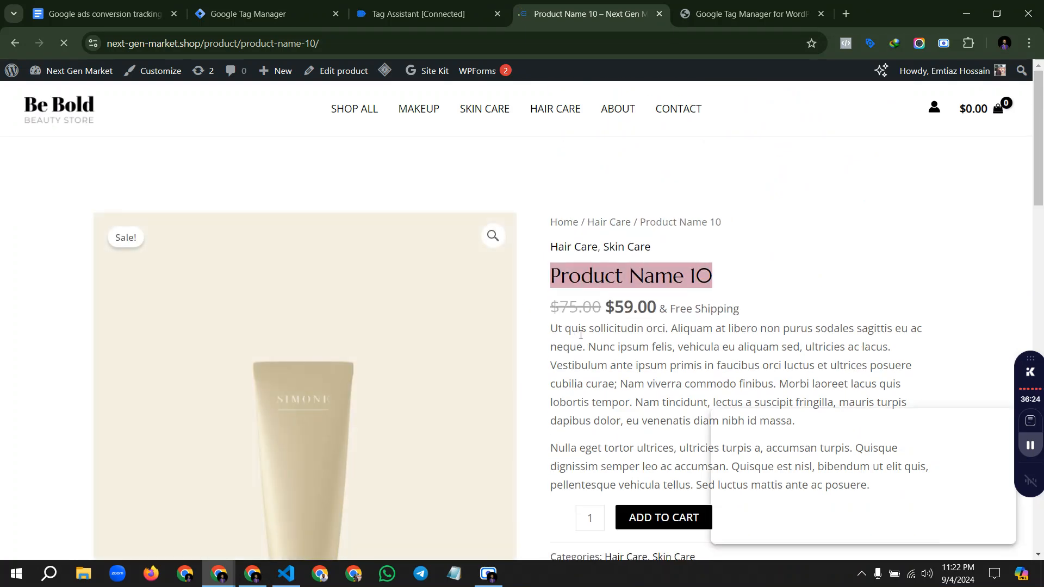
scroll(510, 325, "down", 15)
Step: In Tag Assistant, inspect the view_item event's Gads View Items Tag details, variables and data layer
left_click(418, 14)
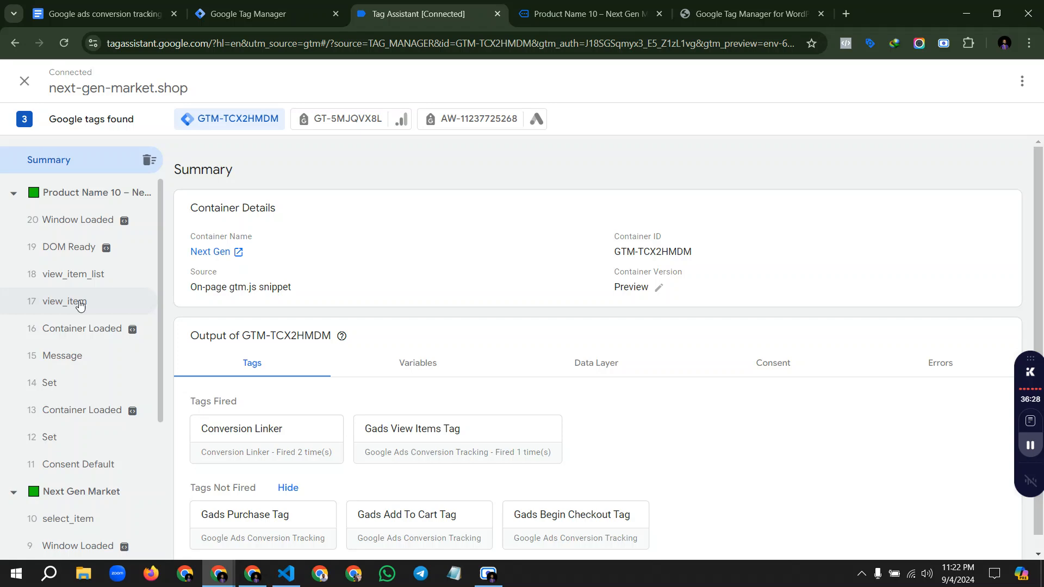
left_click(80, 306)
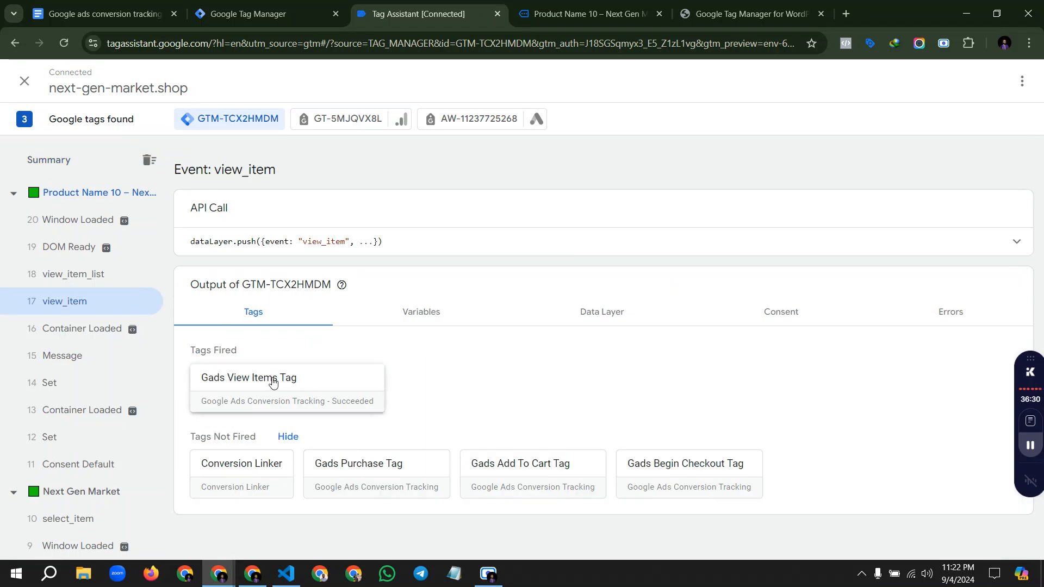
left_click(331, 385)
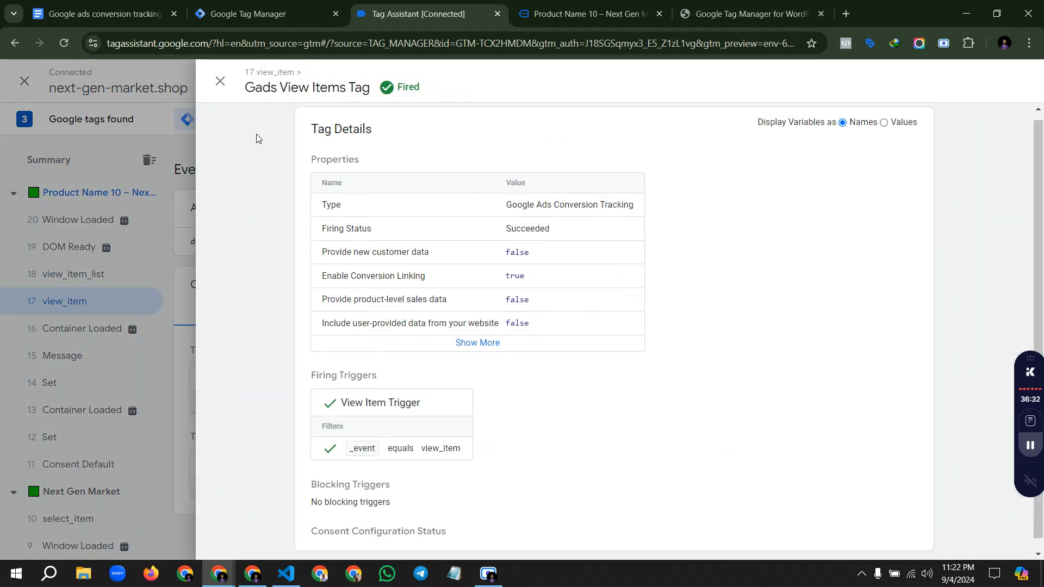
left_click(220, 81)
left_click(441, 318)
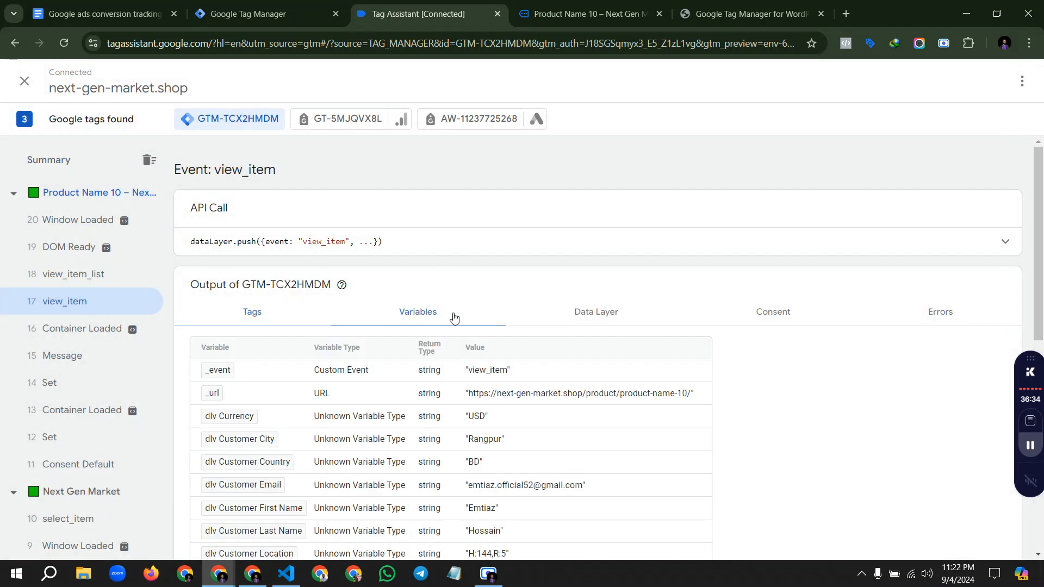
left_click(575, 318)
left_click(457, 310)
left_click(296, 317)
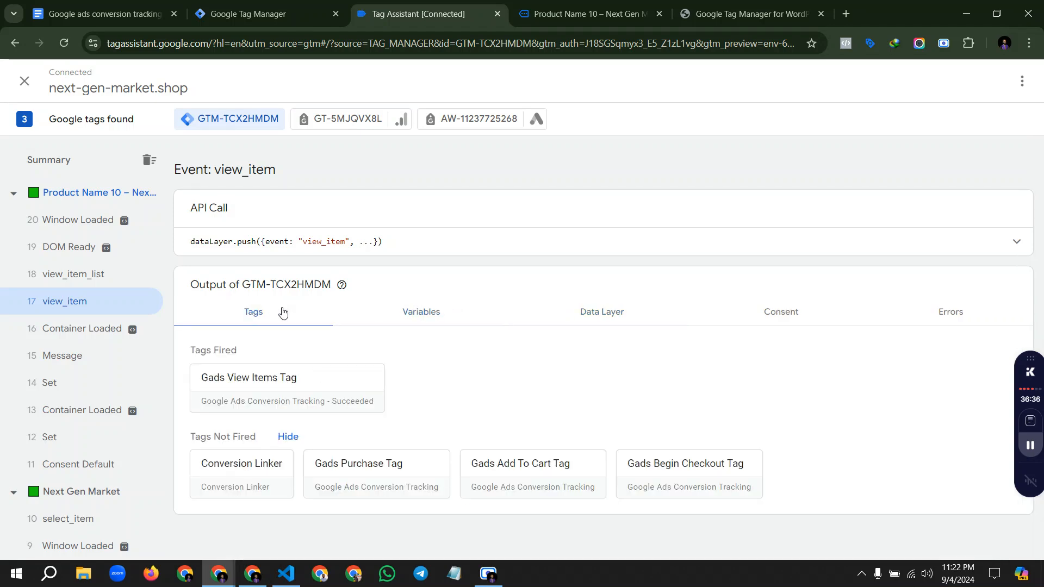
Step: Back on the store's product page, raise the quantity to 4 and add Product Name 10 to the cart
left_click(546, 12)
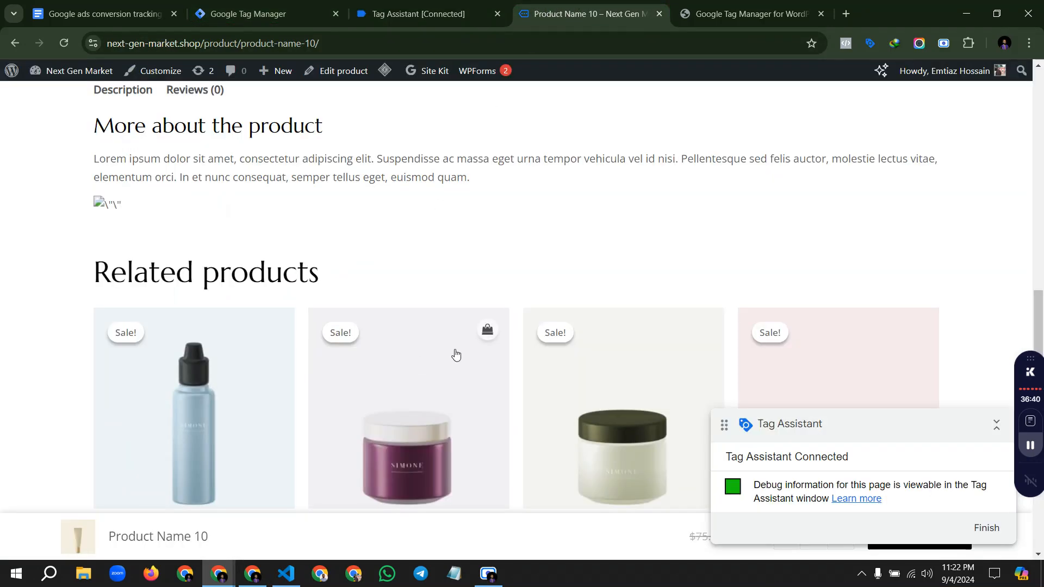
scroll(469, 296, "up", 12)
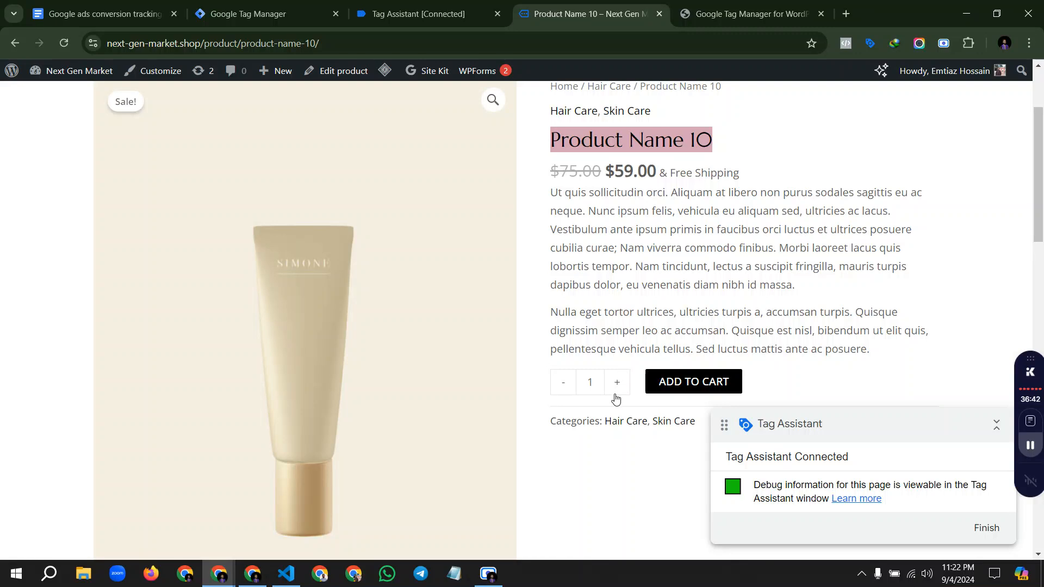
left_click(617, 382)
left_click(616, 382)
left_click(617, 382)
left_click(674, 383)
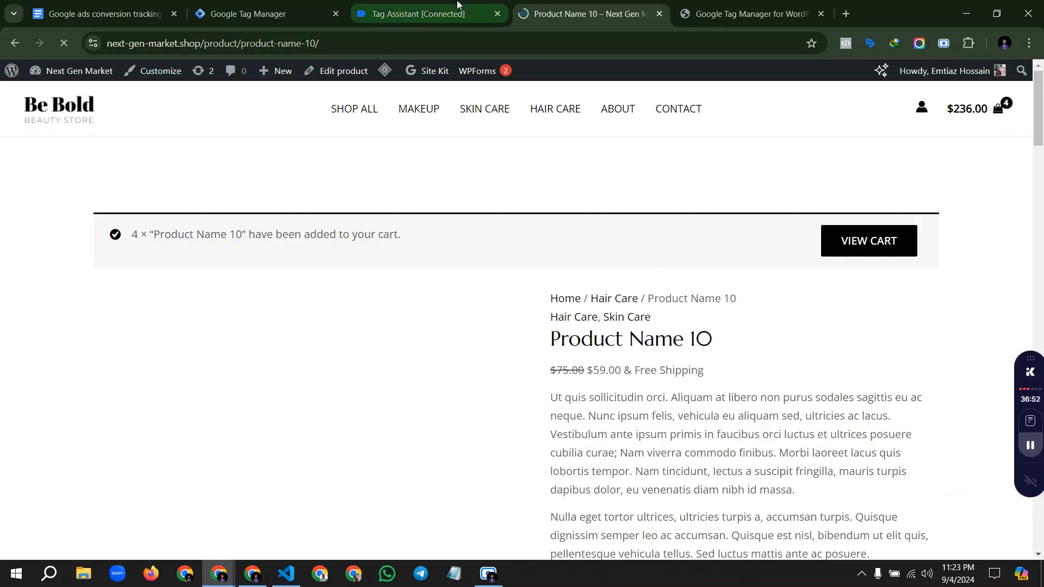
Step: Inspect the Gads Add To Cart Tag of the add_to_cart event in Tag Assistant, and open the cart in the store
left_click(419, 14)
left_click(67, 278)
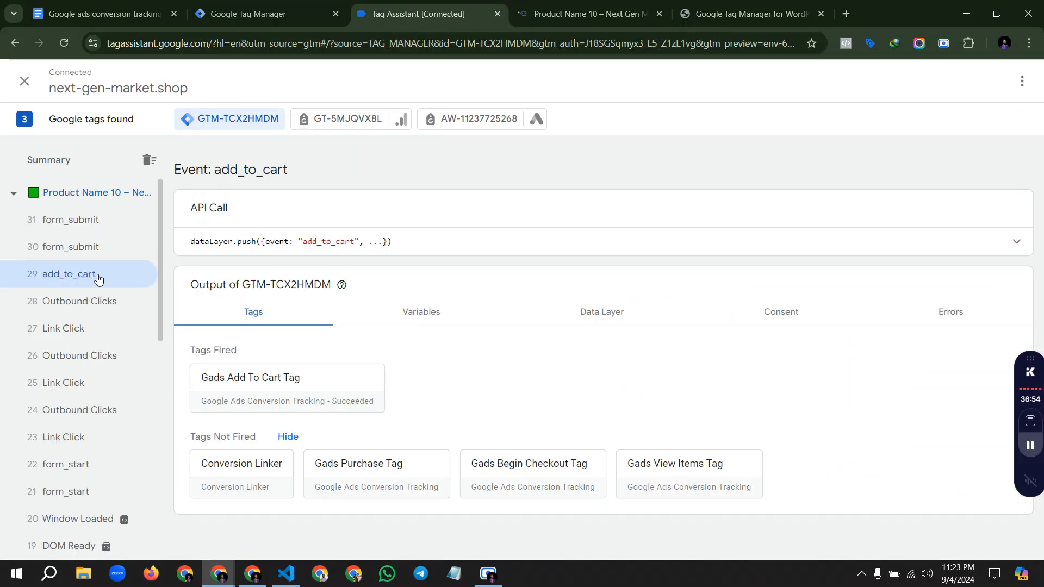
left_click(235, 383)
left_click(589, 14)
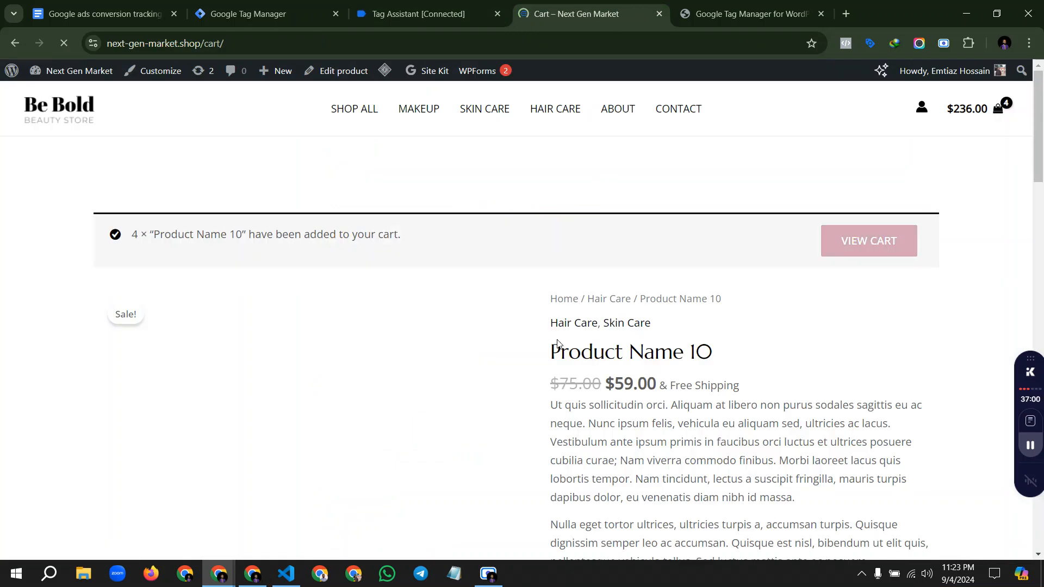
left_click(416, 14)
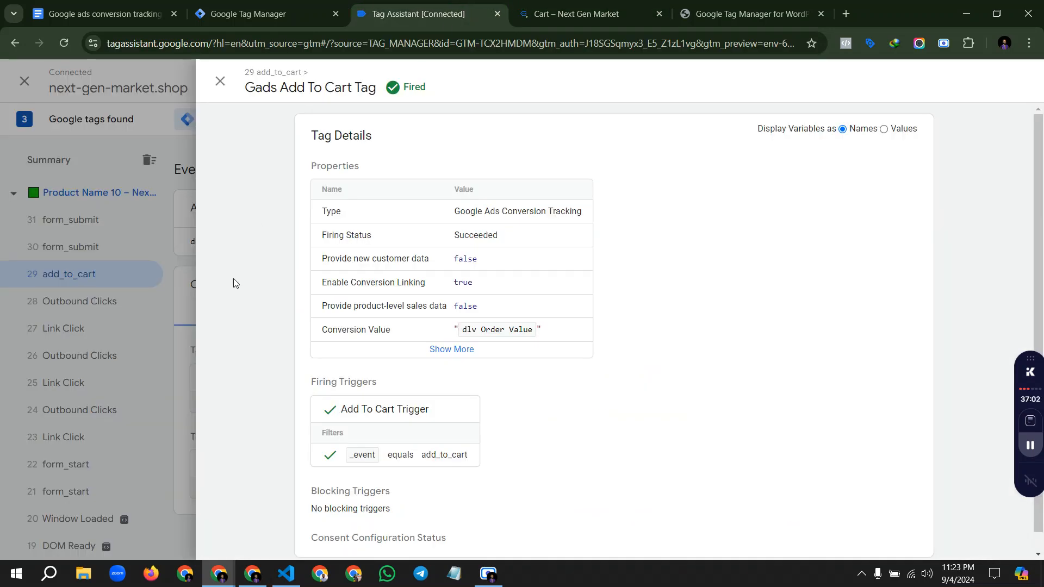
left_click(221, 81)
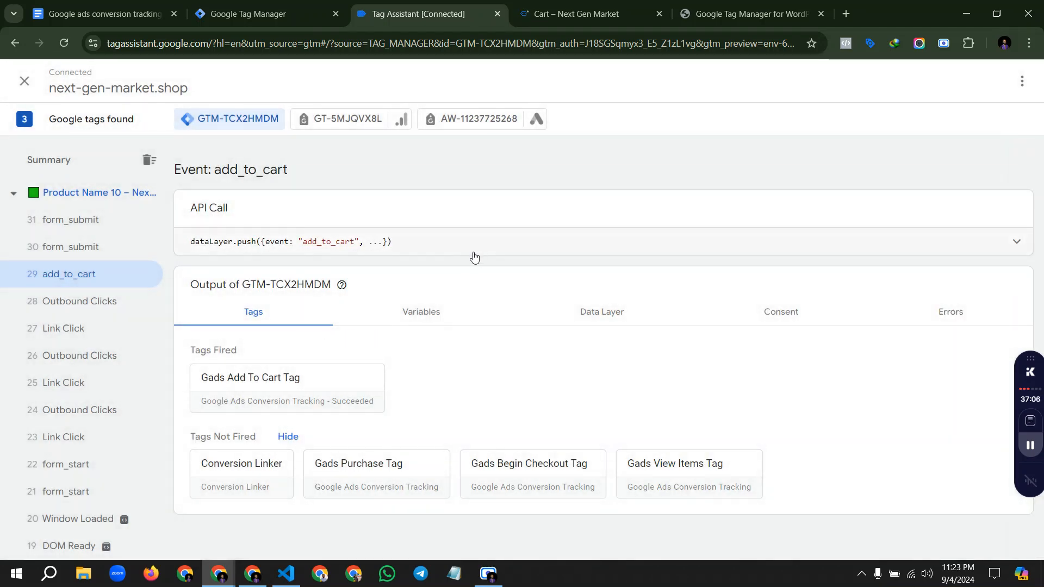
Step: Wait for the store's cart page to load, and check the view_cart event in Tag Assistant
left_click(598, 12)
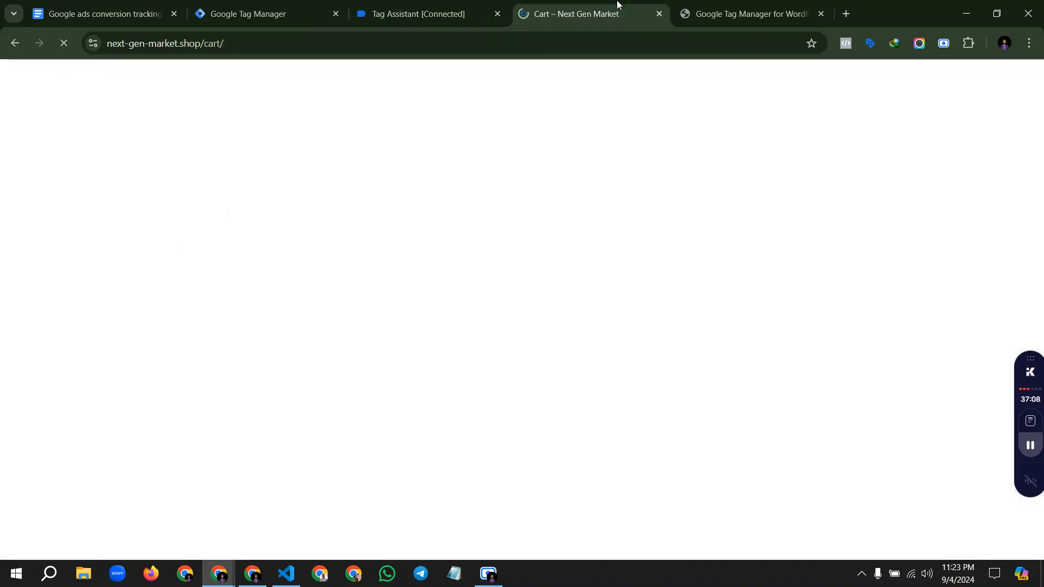
left_click(448, 6)
left_click(566, 3)
left_click(439, 2)
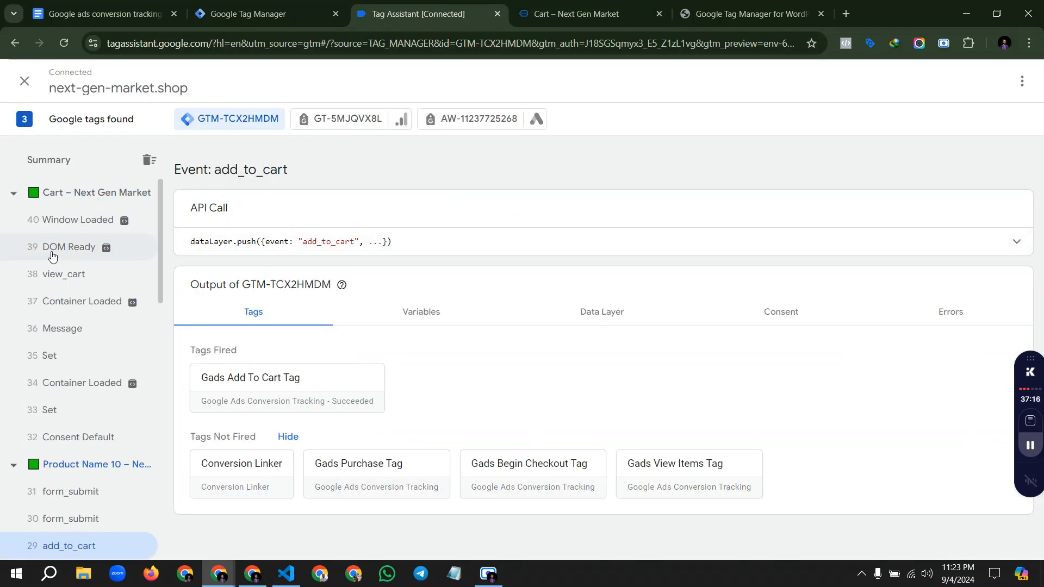
left_click(66, 274)
Step: Proceed from the store cart to checkout and check the tags of the begin_checkout event in Tag Assistant
left_click(597, 4)
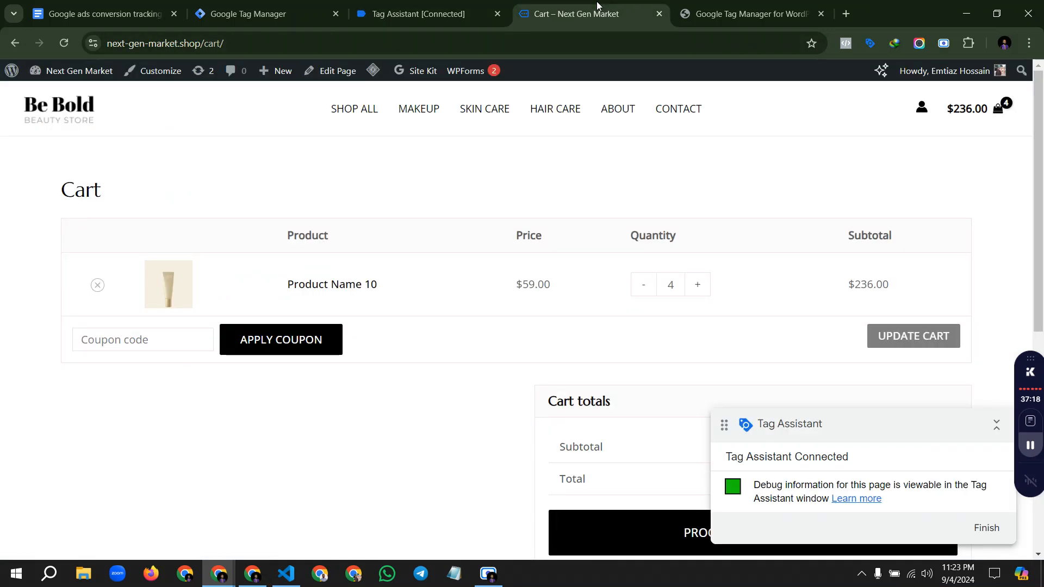
scroll(705, 361, "down", 4)
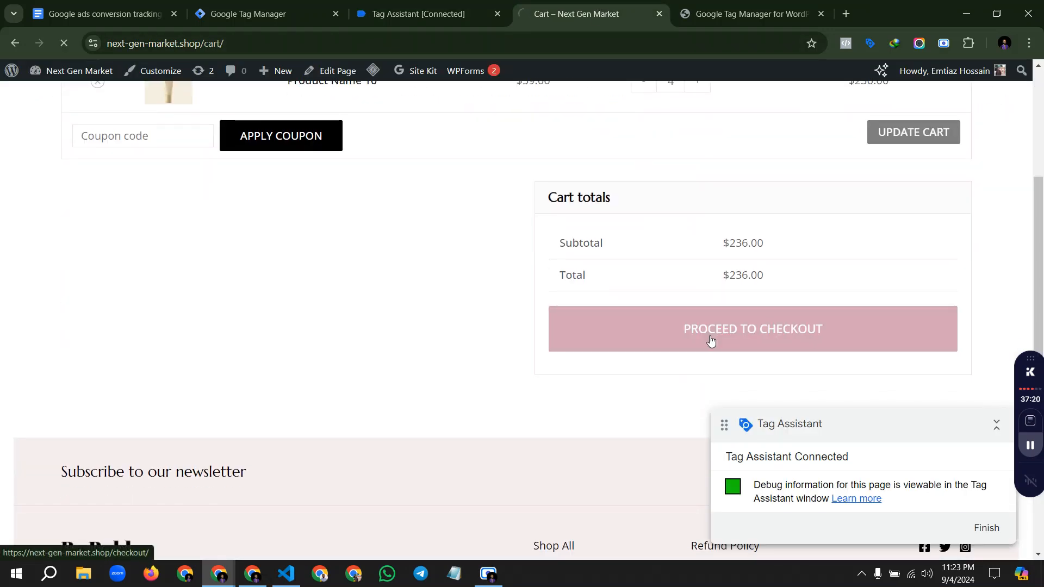
left_click(686, 337)
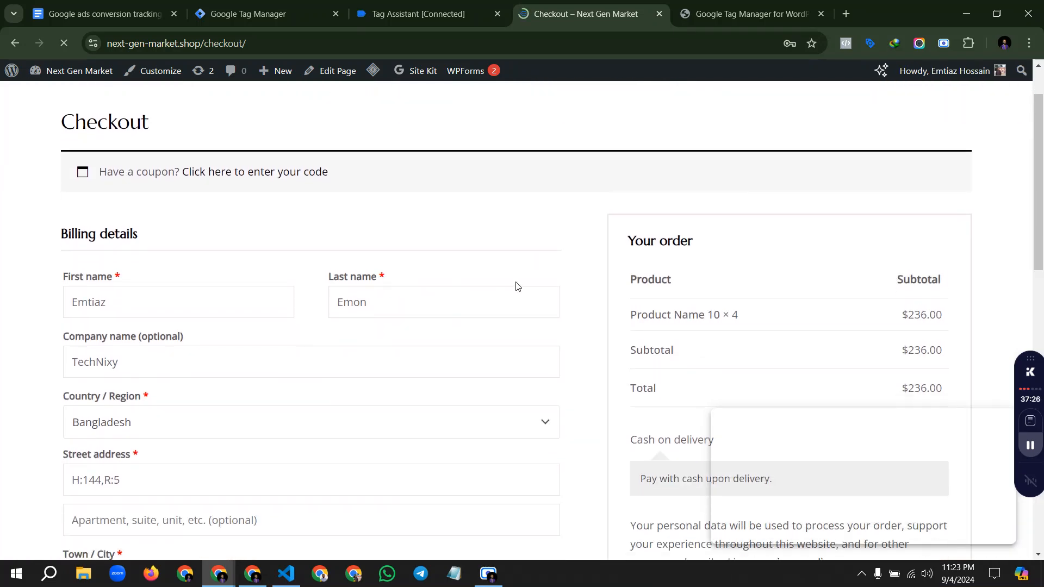
left_click(379, 4)
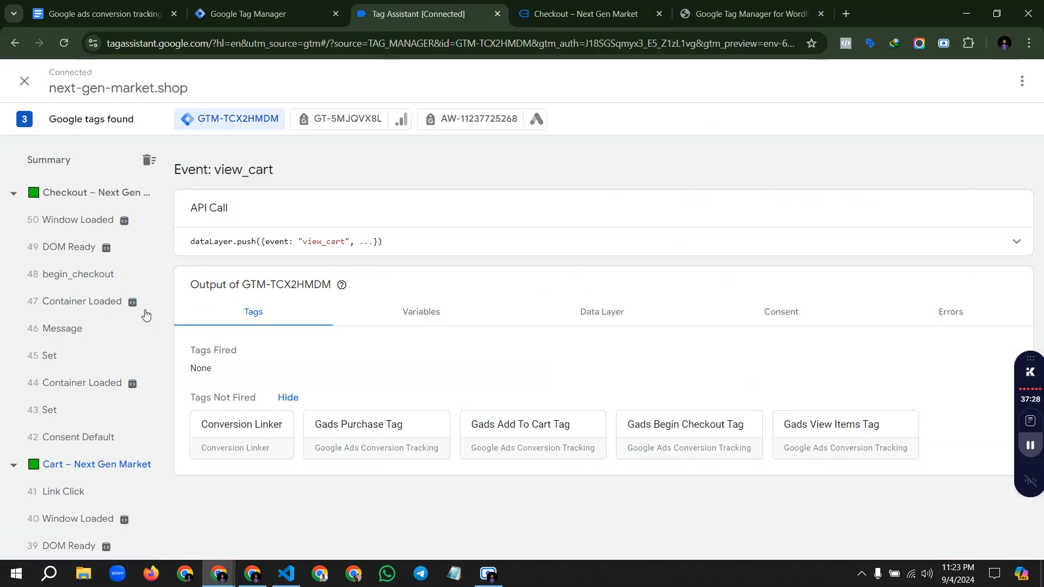
left_click(83, 276)
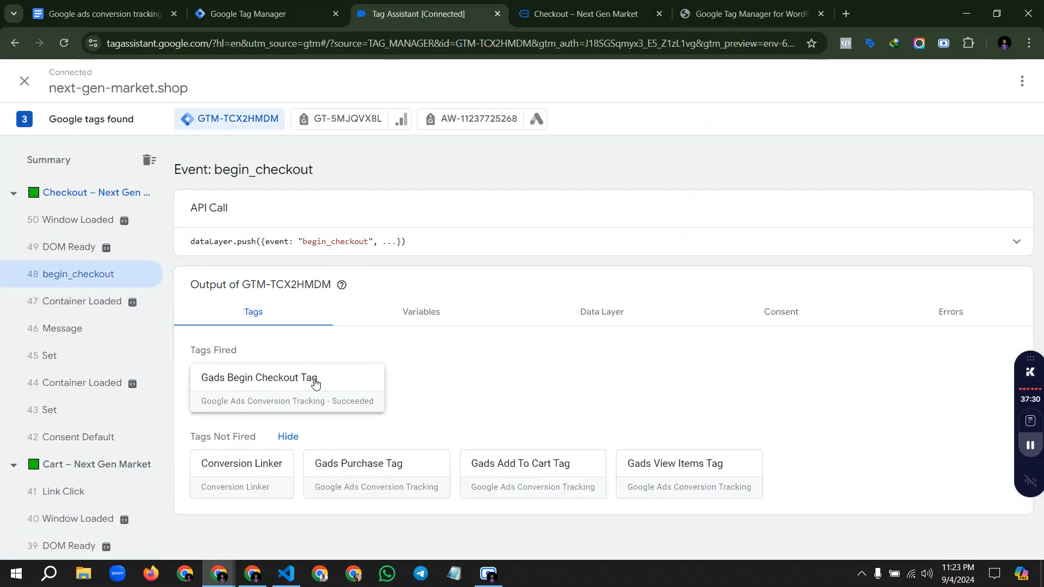
Step: Review the prefilled billing details on the store's checkout page and place the order with cash on delivery
left_click(586, 13)
scroll(565, 354, "down", 6)
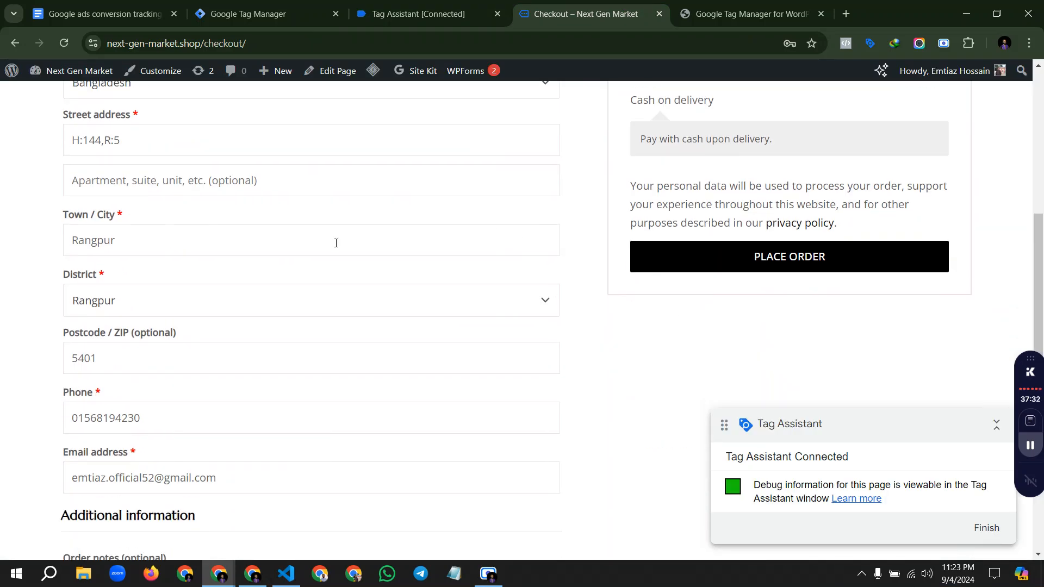
scroll(336, 243, "down", 5)
scroll(336, 243, "up", 7)
left_click(744, 404)
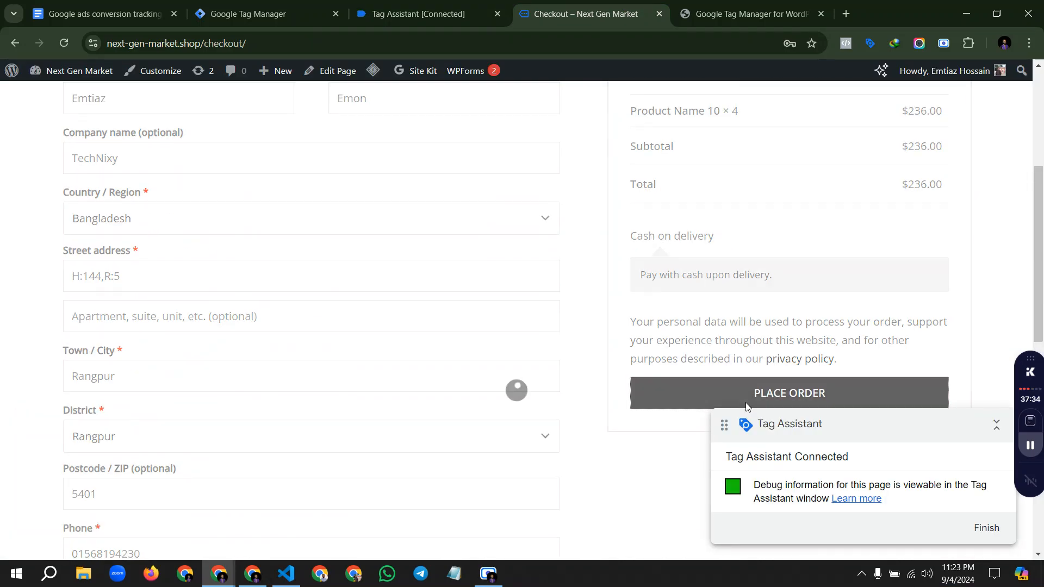
Step: In Tag Assistant, review the variable values of the begin_checkout event
left_click(456, 5)
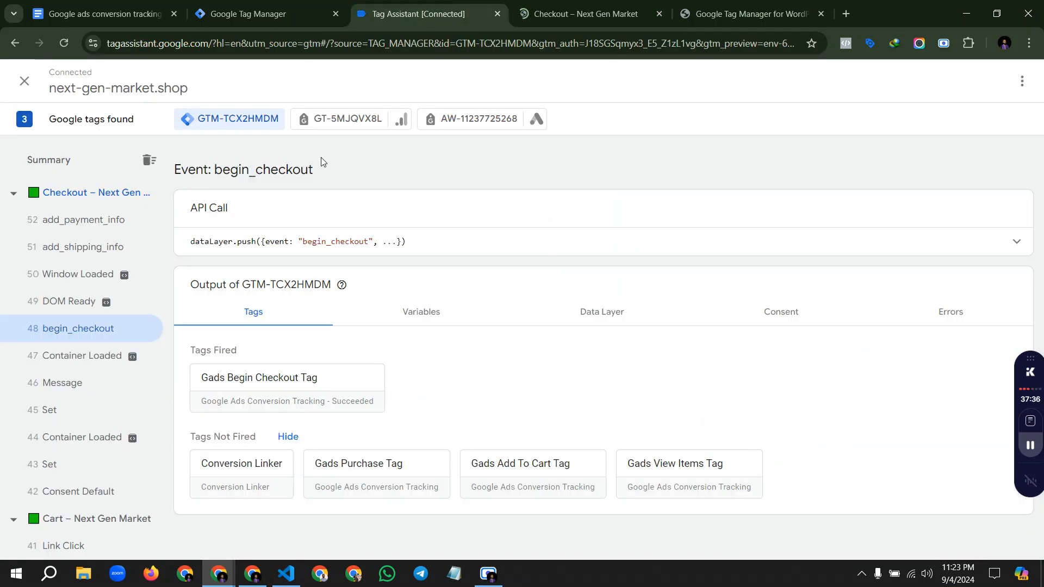
left_click(435, 314)
scroll(411, 373, "down", 7)
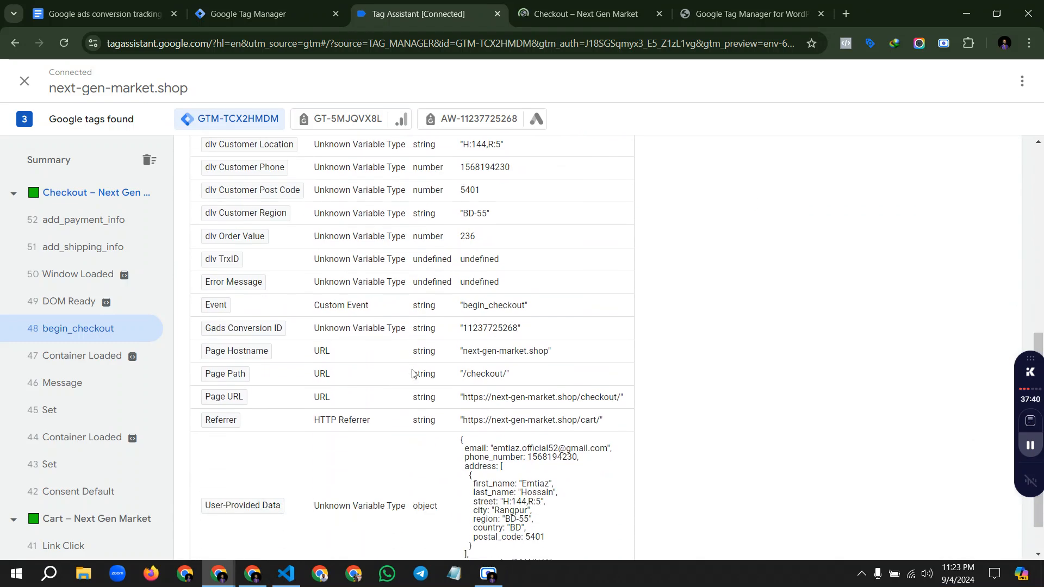
scroll(381, 359, "up", 7)
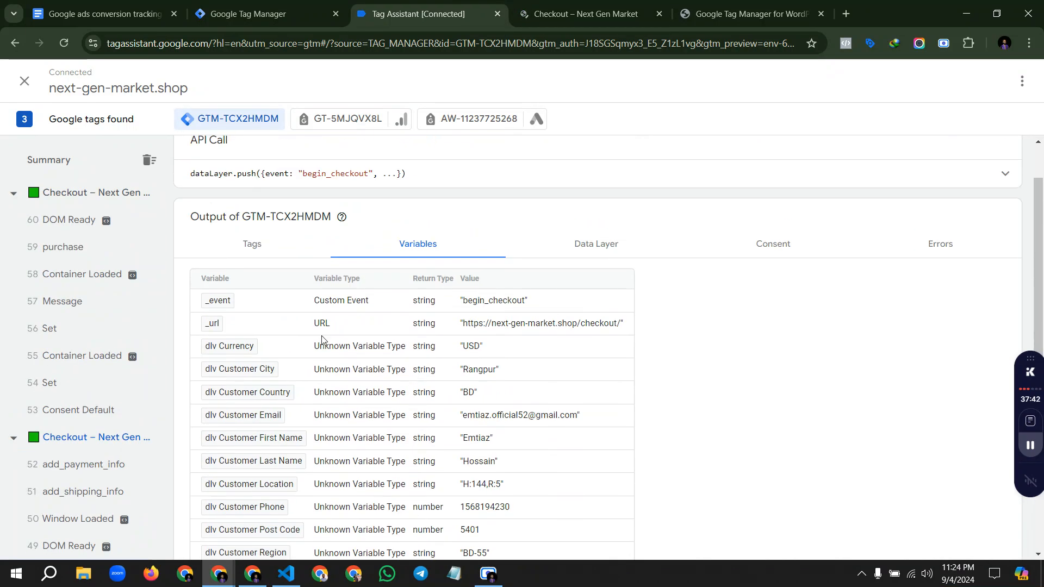
Step: Examine the tags and variable values of the purchase event
left_click(87, 248)
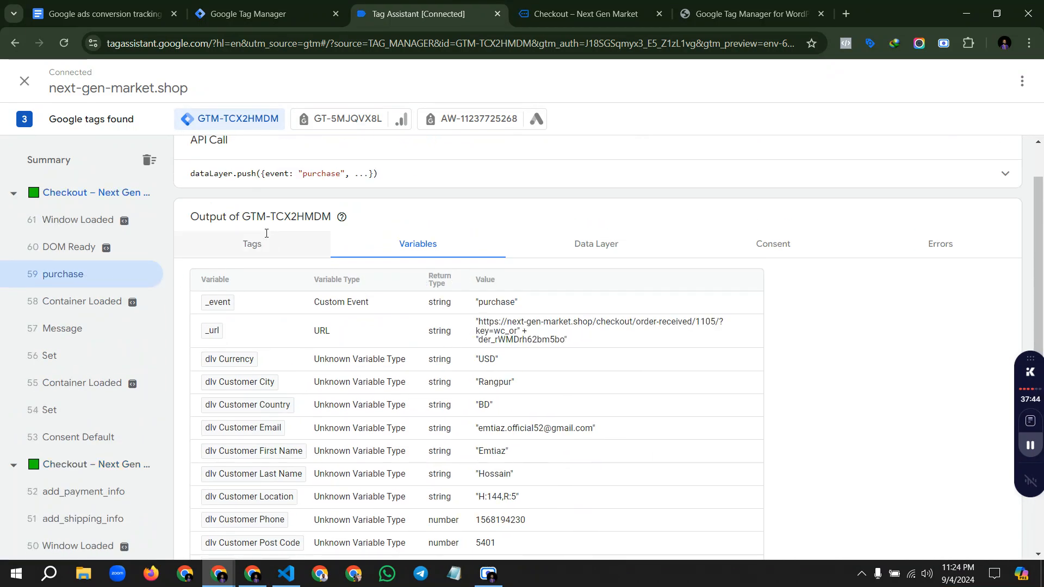
left_click(252, 243)
left_click(415, 311)
scroll(402, 343, "down", 5)
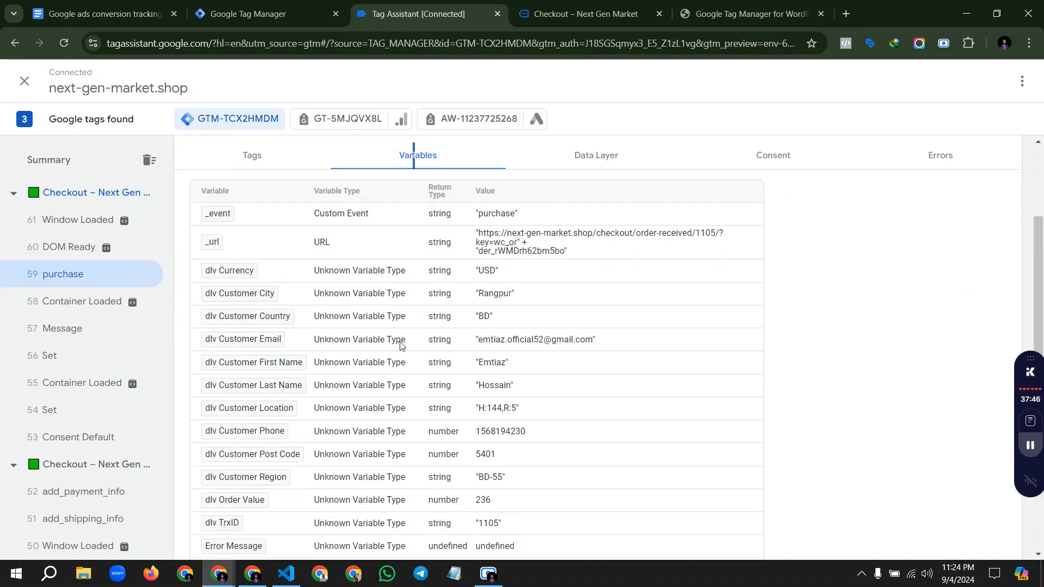
scroll(465, 253, "down", 5)
scroll(435, 391, "up", 5)
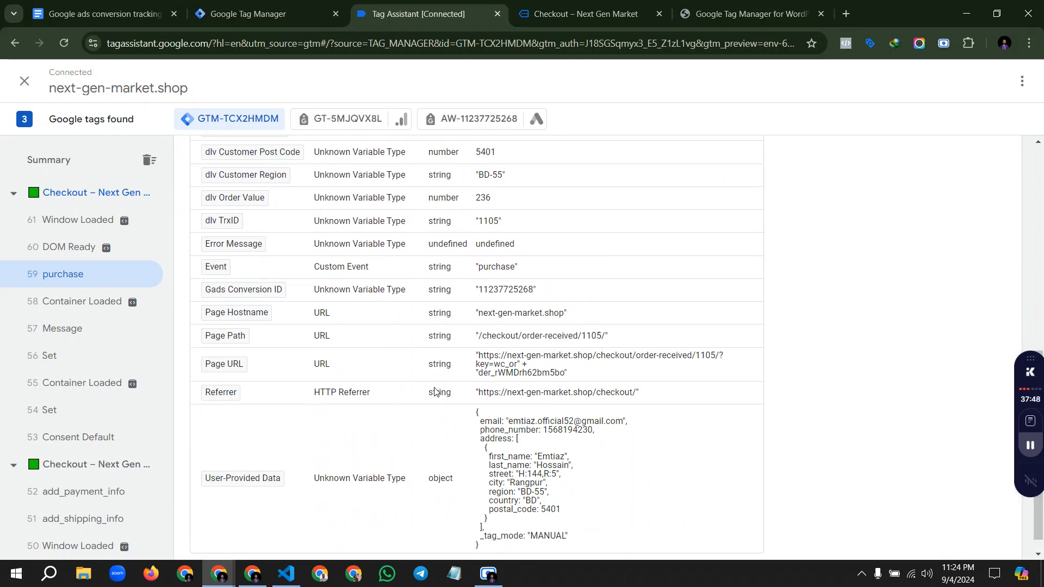
scroll(435, 390, "up", 4)
Step: Look through the purchase event's data layer values and view the order confirmation page in the store
left_click(586, 315)
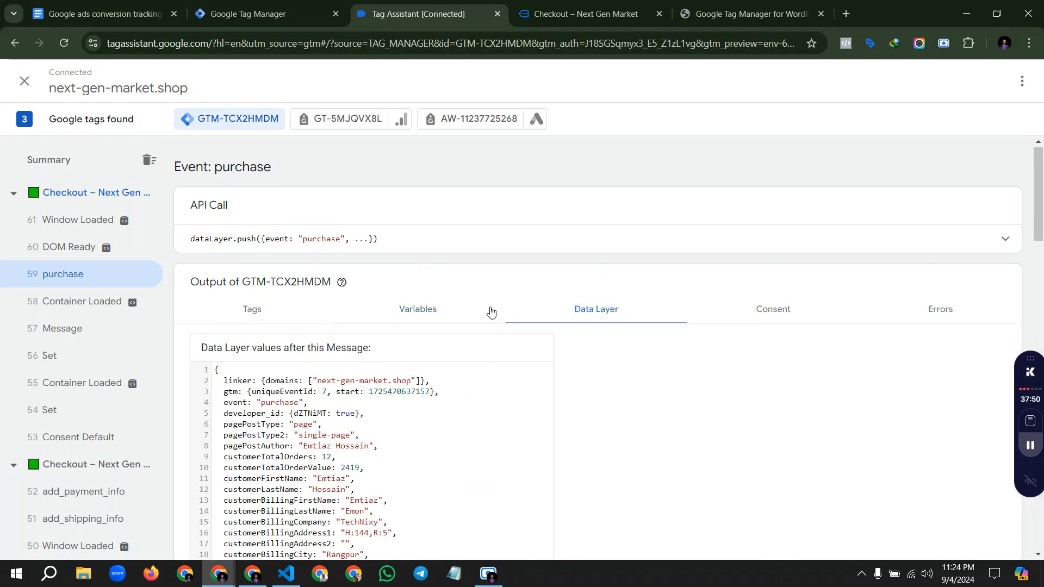
scroll(489, 354, "down", 10)
scroll(377, 337, "up", 10)
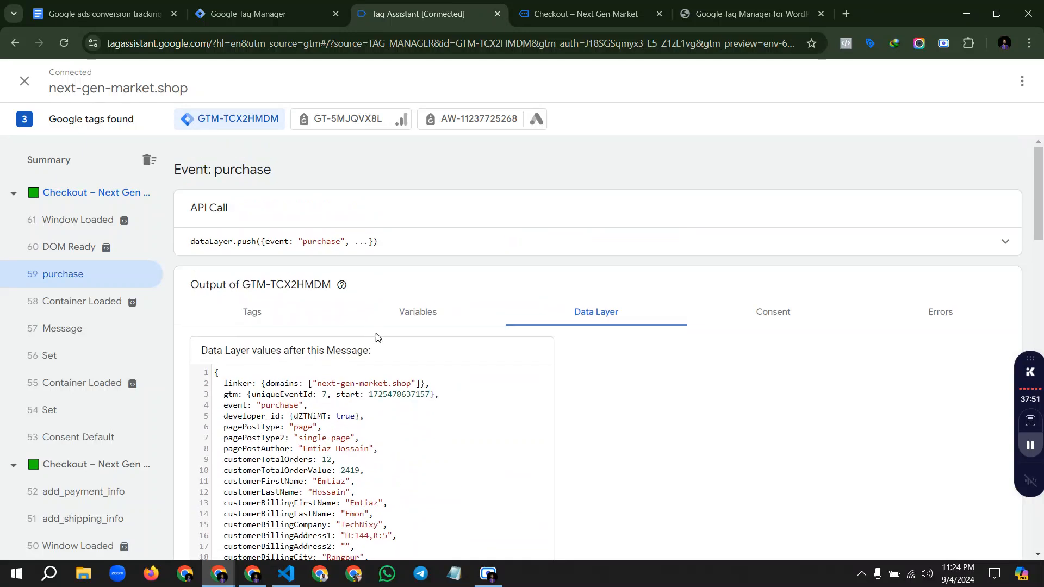
left_click(566, 17)
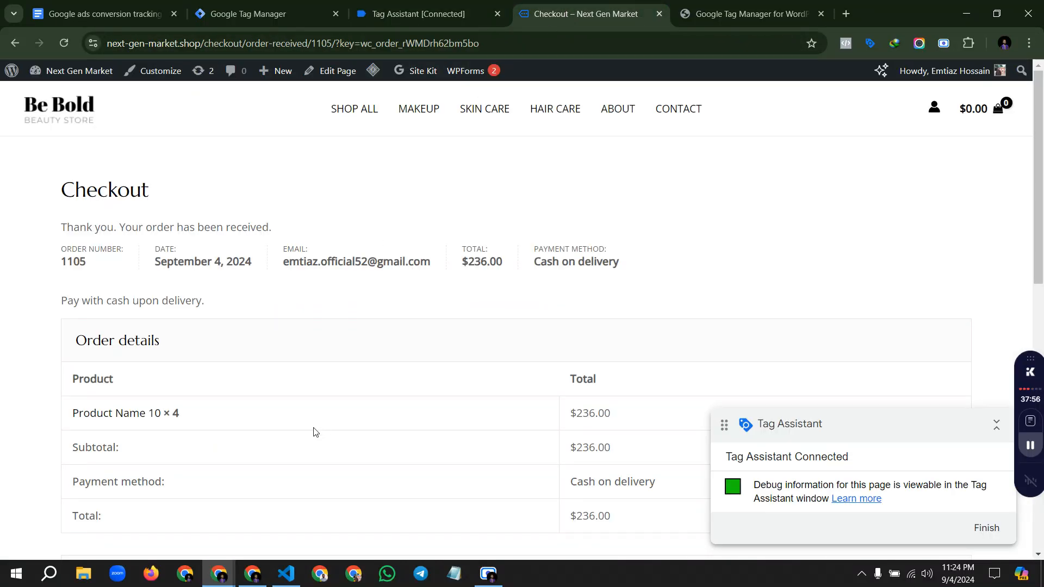
Step: Switch to Google Ads and review the status of the conversion actions in the conversion goals summary
left_click(255, 514)
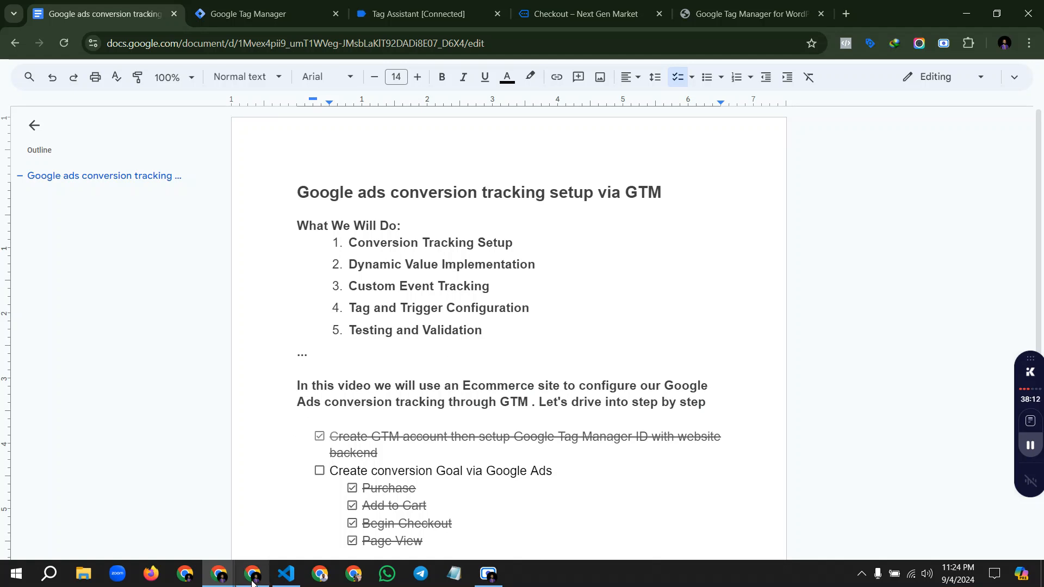
left_click(330, 510)
scroll(464, 391, "down", 8)
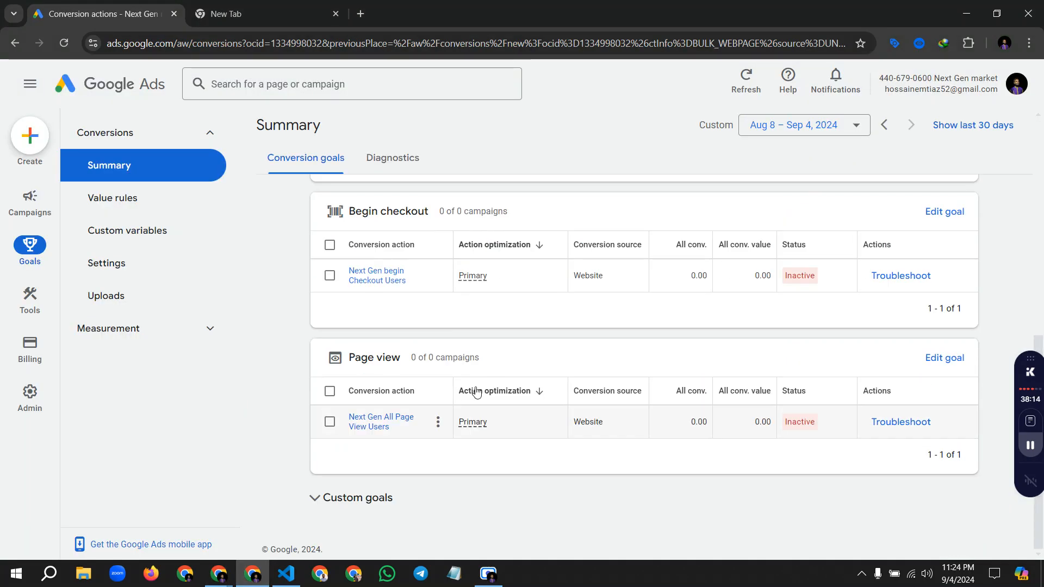
scroll(567, 361, "up", 8)
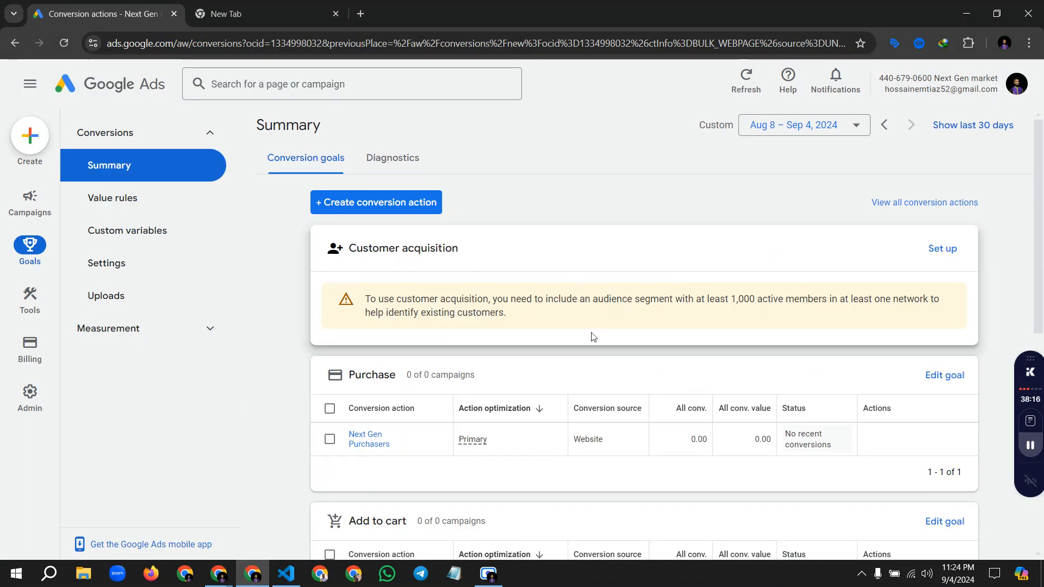